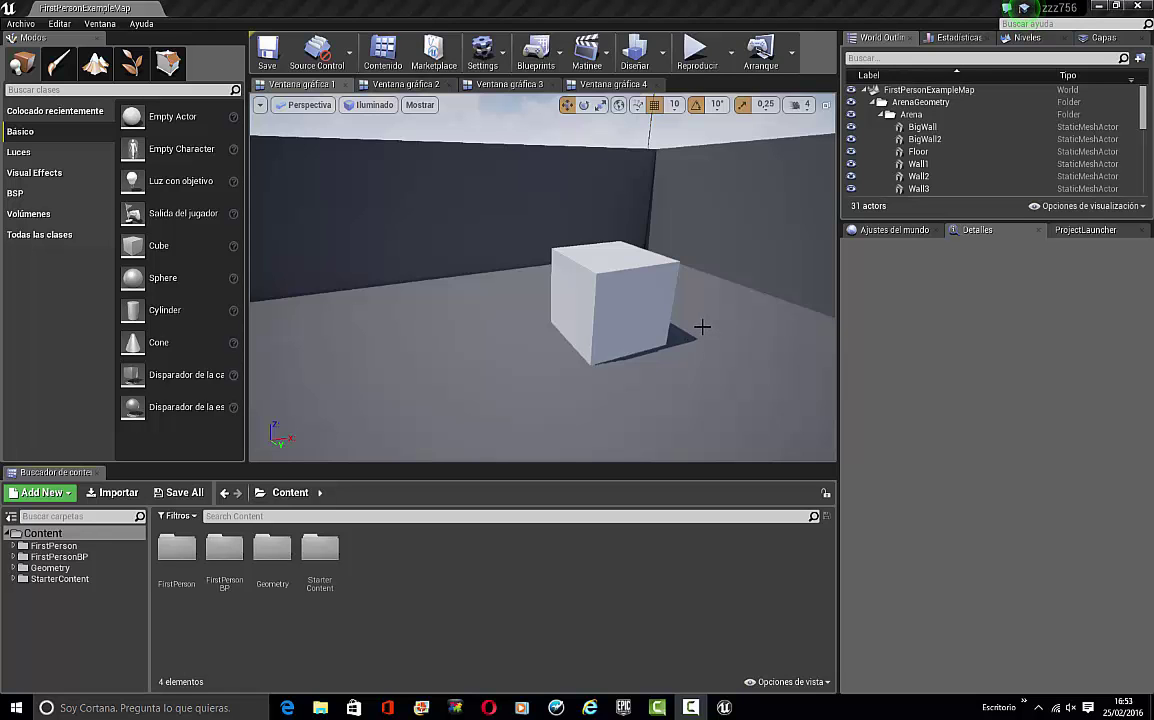
Create a folder named myOwn in the project's Content folder
right_click_drag(701, 324, 103, 648)
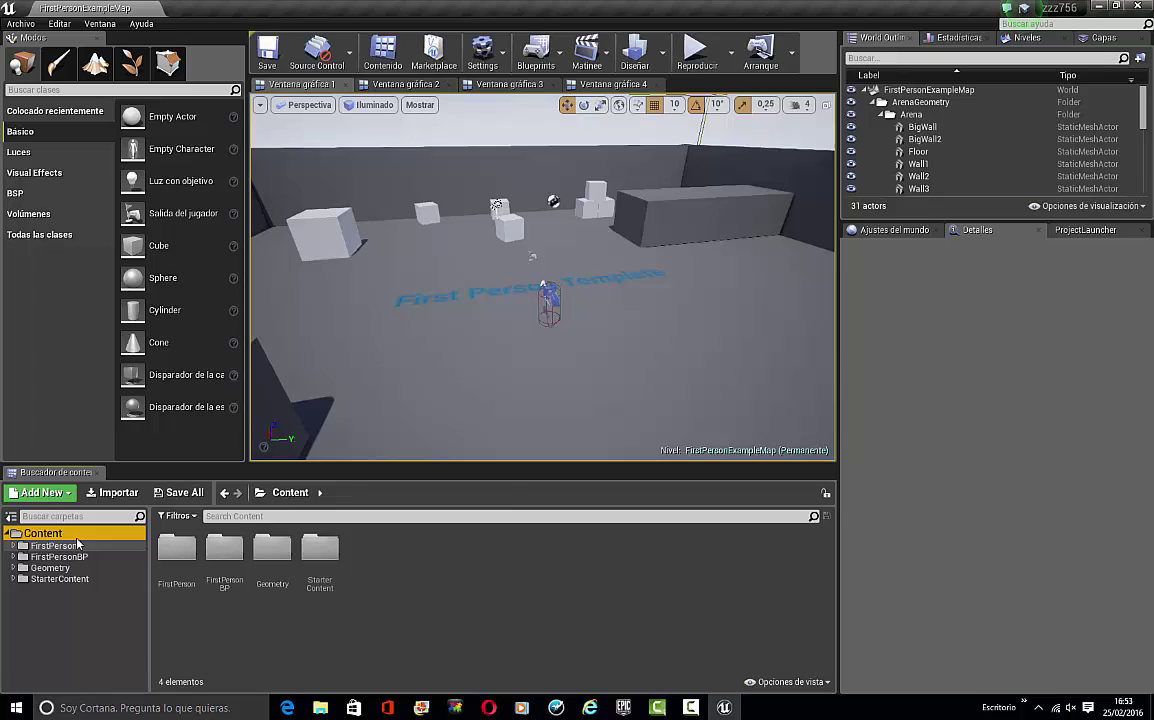
right_click(386, 603)
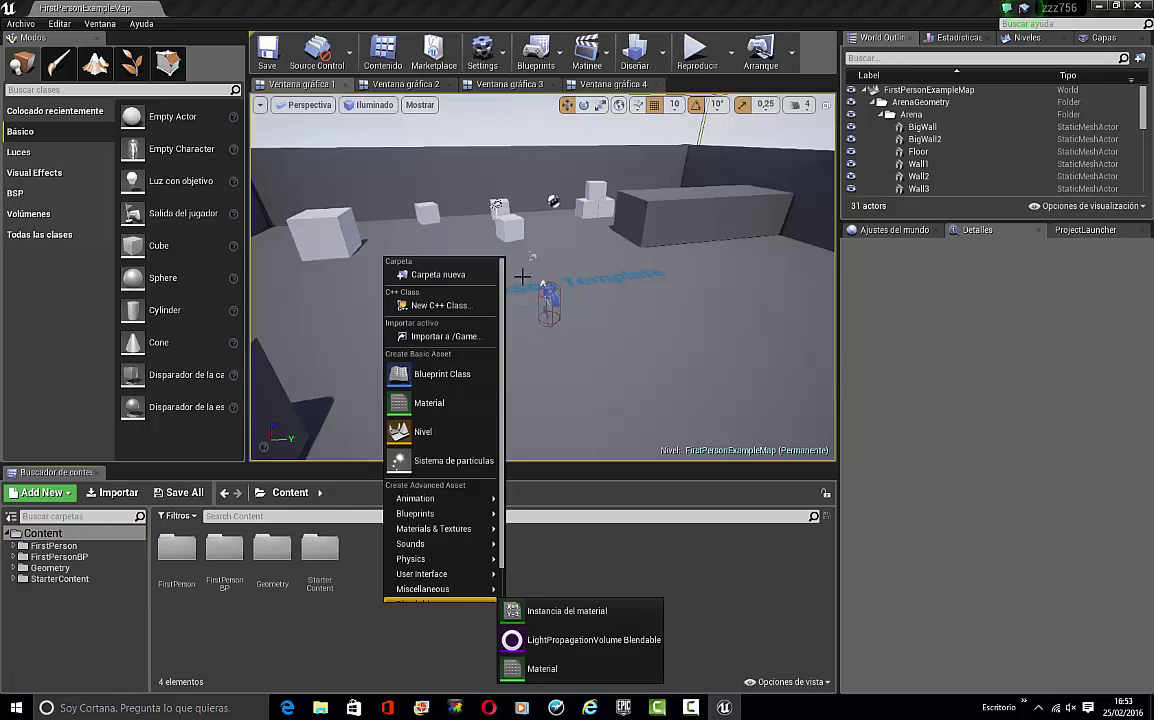
left_click(443, 274)
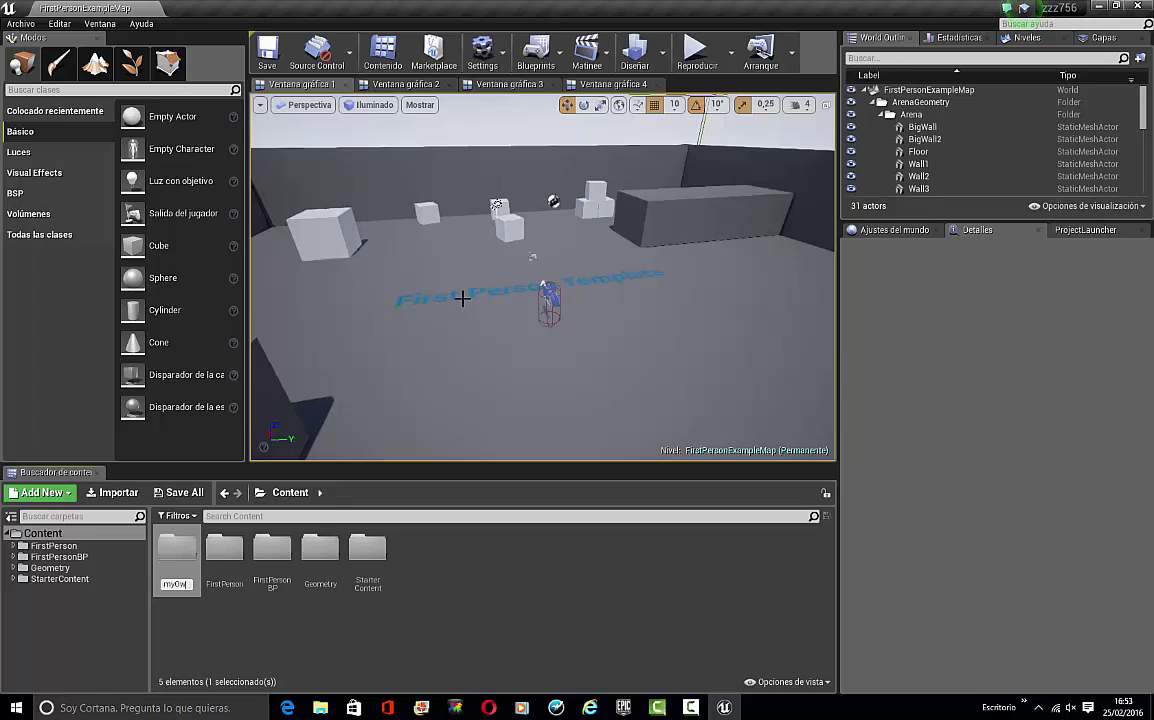
type("myOwn")
key("Return")
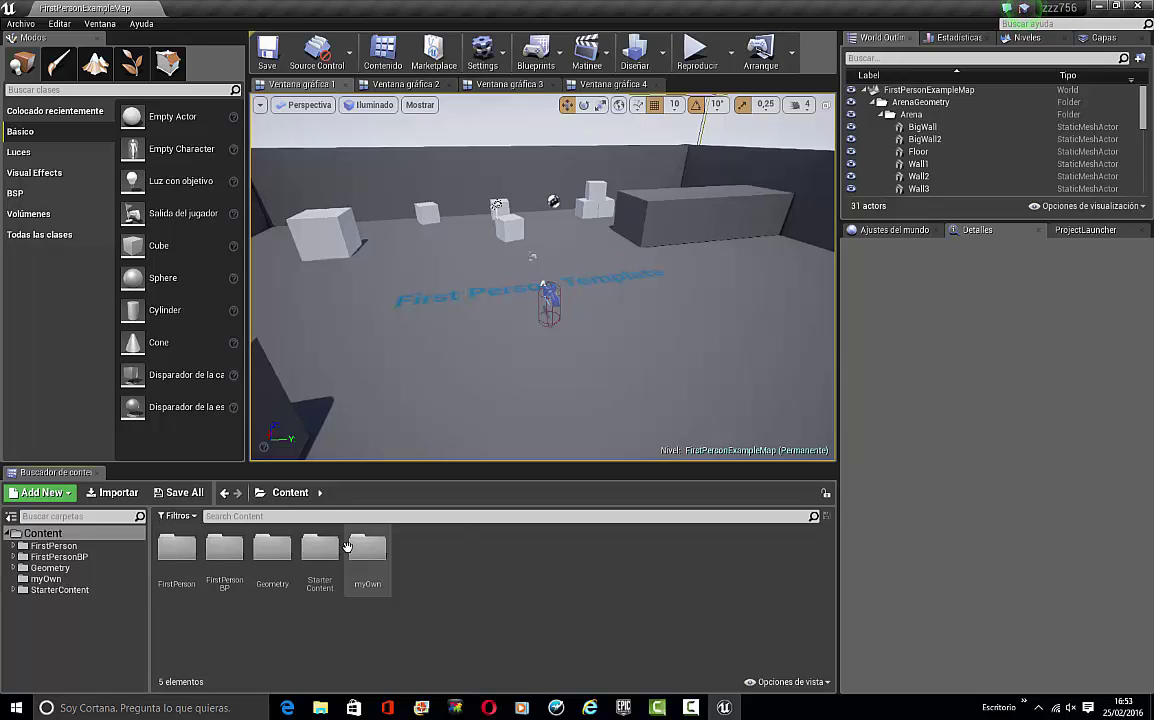
Create two subfolders named HUDs and Blueprints inside the myOwn folder
double_click(366, 548)
right_click(209, 505)
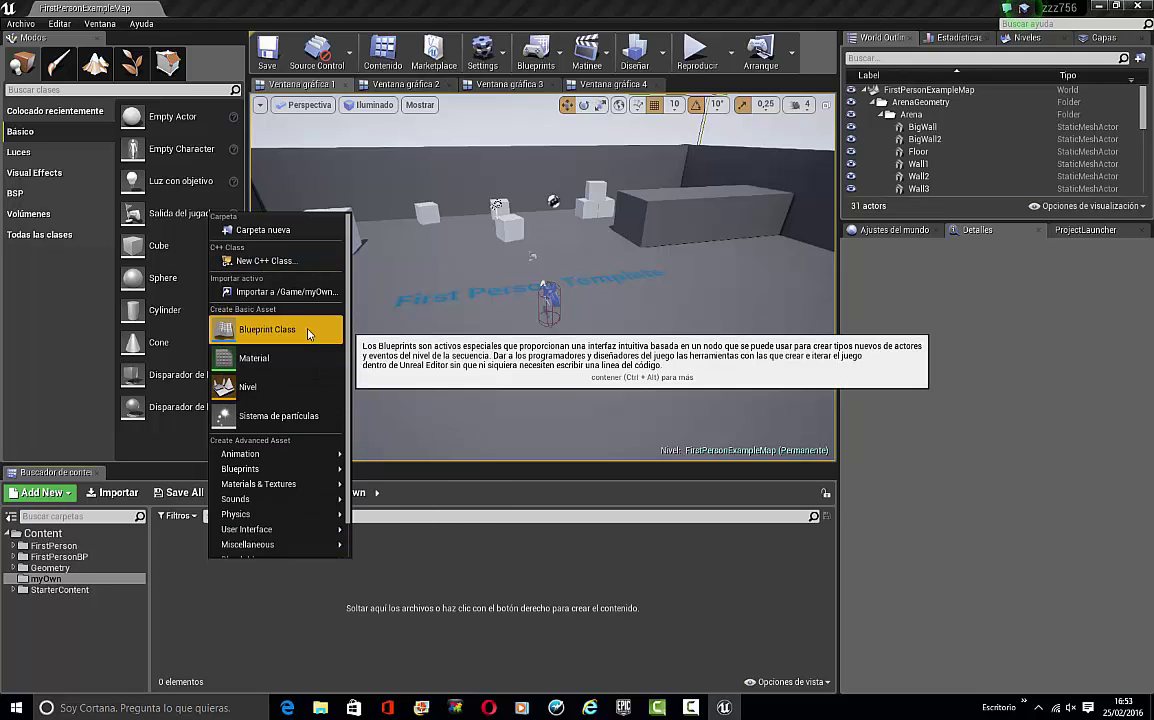
left_click(262, 230)
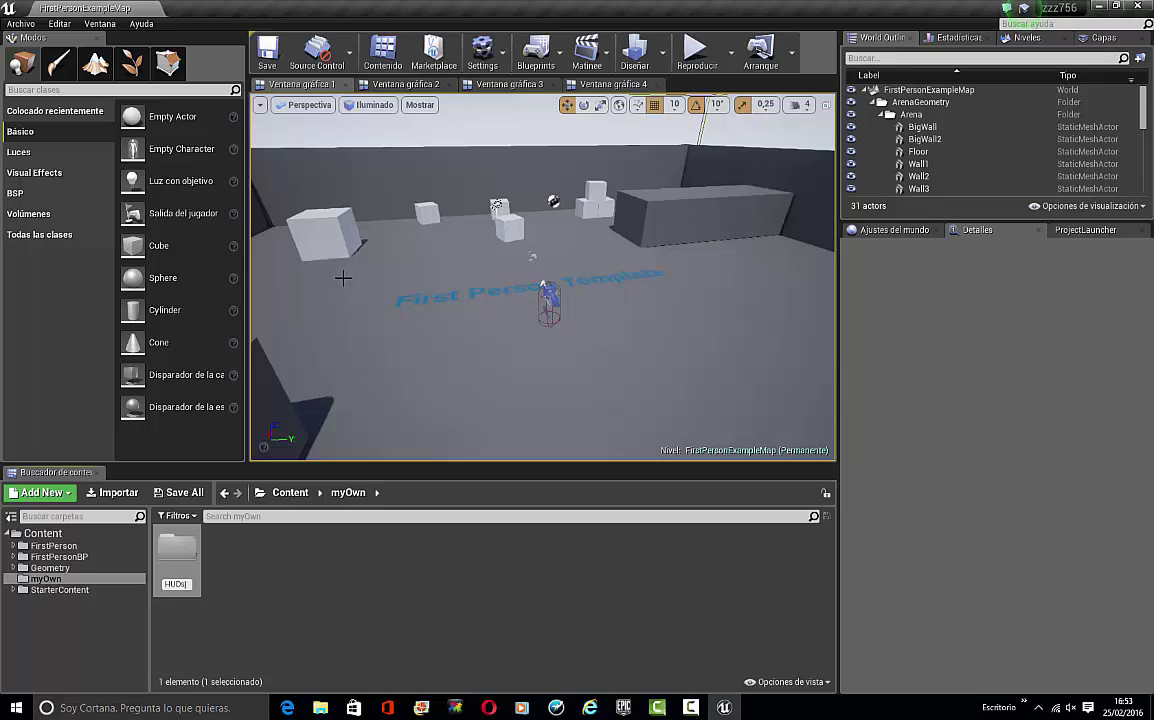
key("Return")
right_click(283, 566)
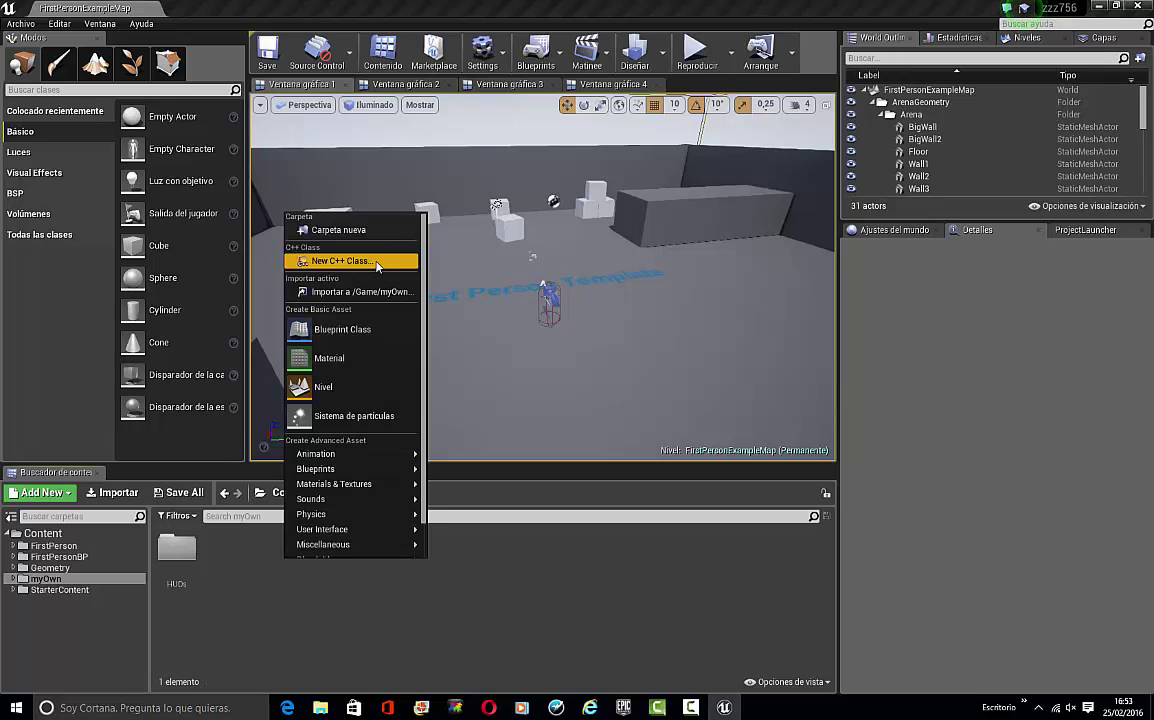
left_click(300, 229)
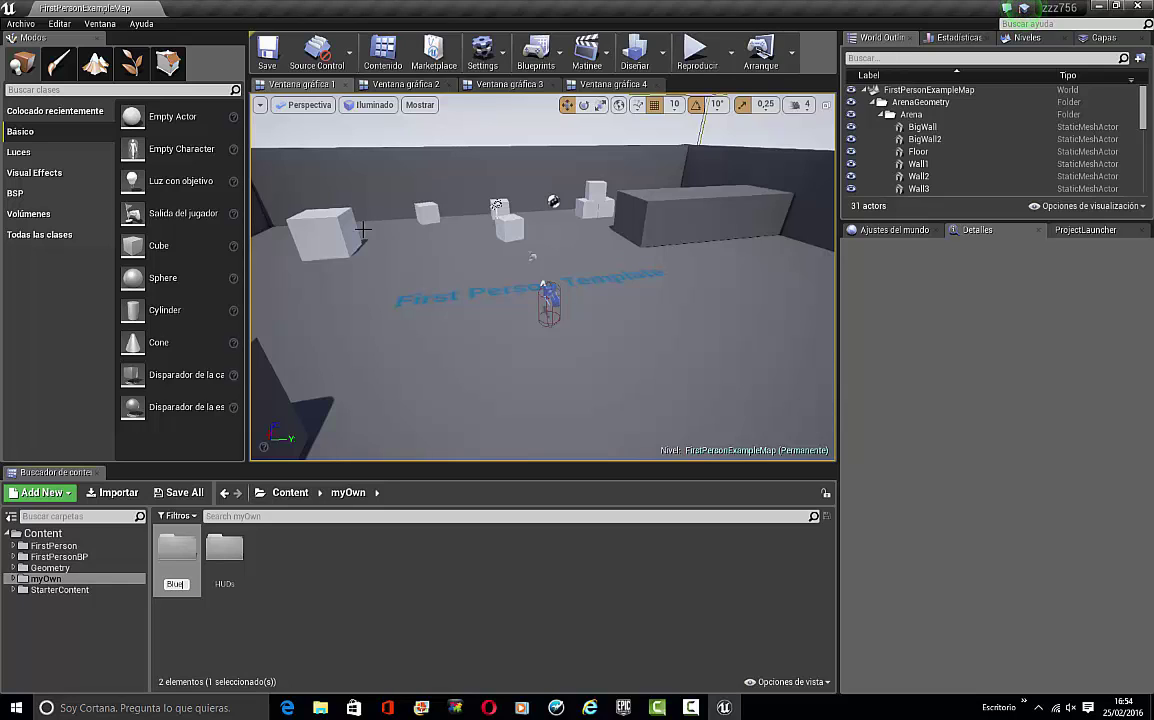
key("Return")
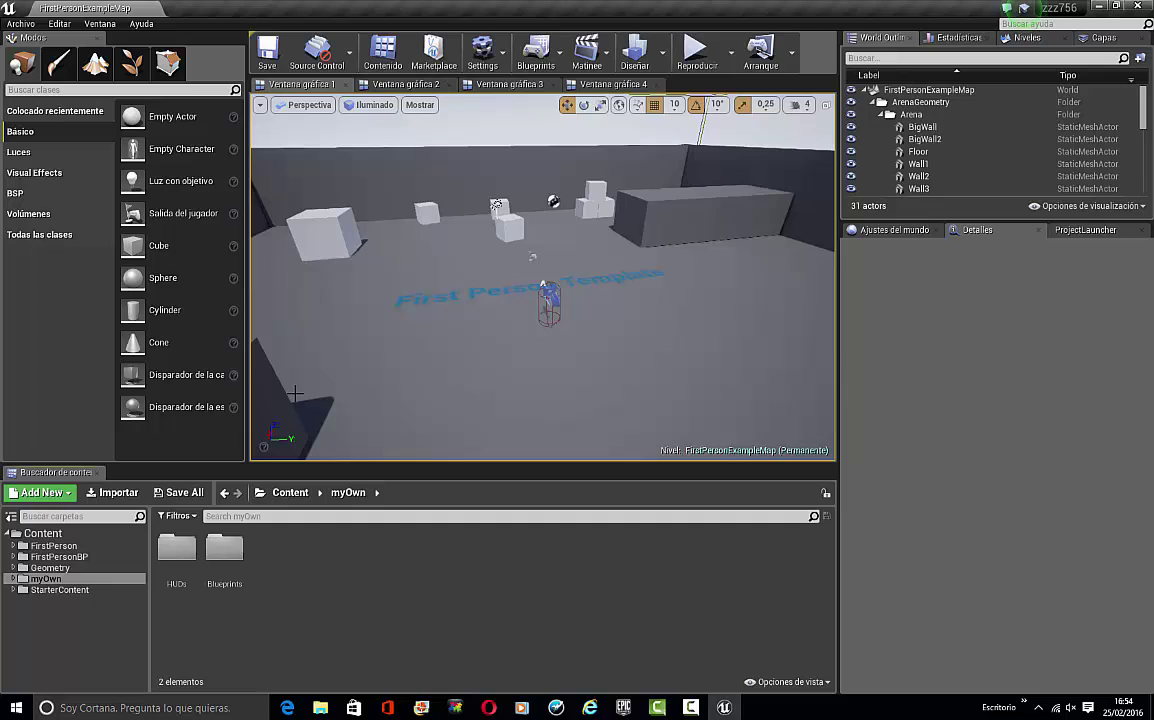
Create a Widget Blueprint named BuildHUD_01 in the HUDs folder
double_click(175, 577)
right_click(175, 578)
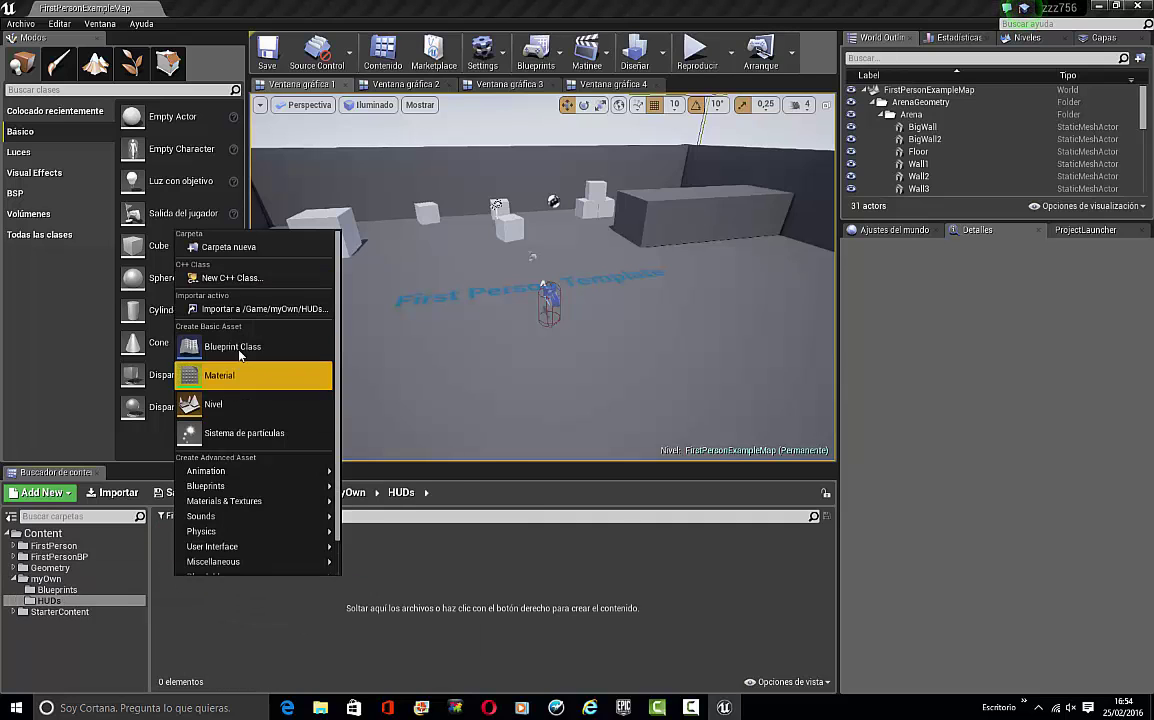
mouse_move(322, 514)
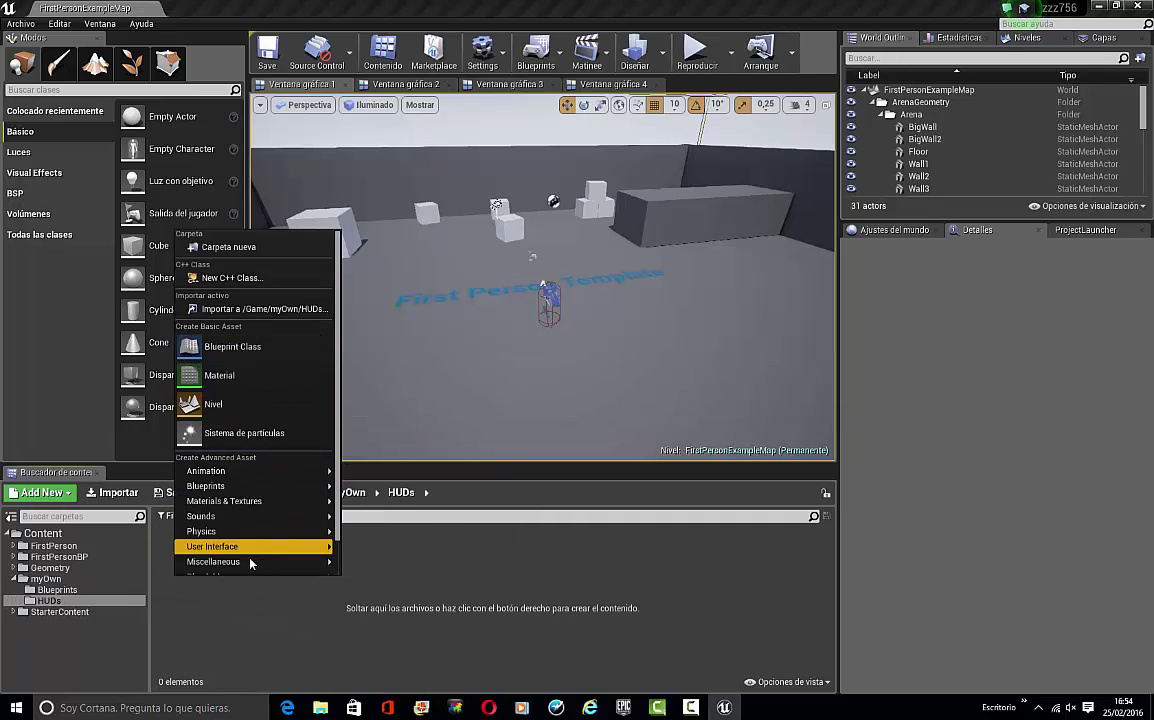
mouse_move(322, 547)
left_click(376, 564)
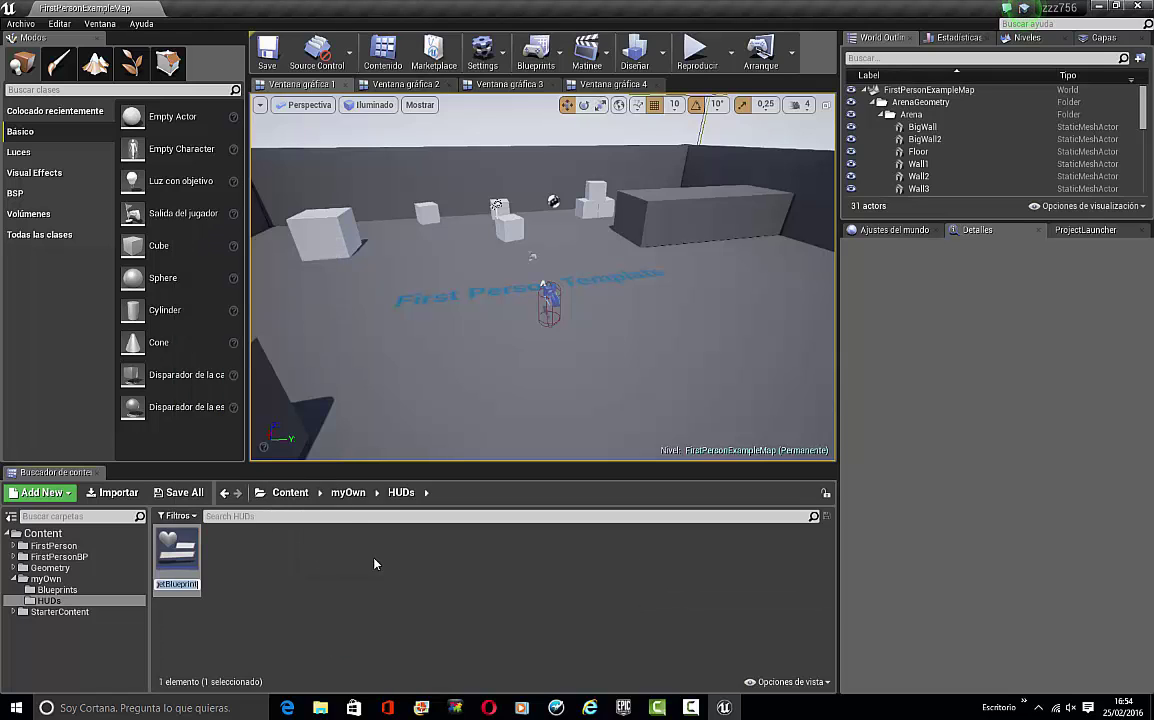
type("B")
type("uil")
type("dHUD")
type("_01")
key("Return")
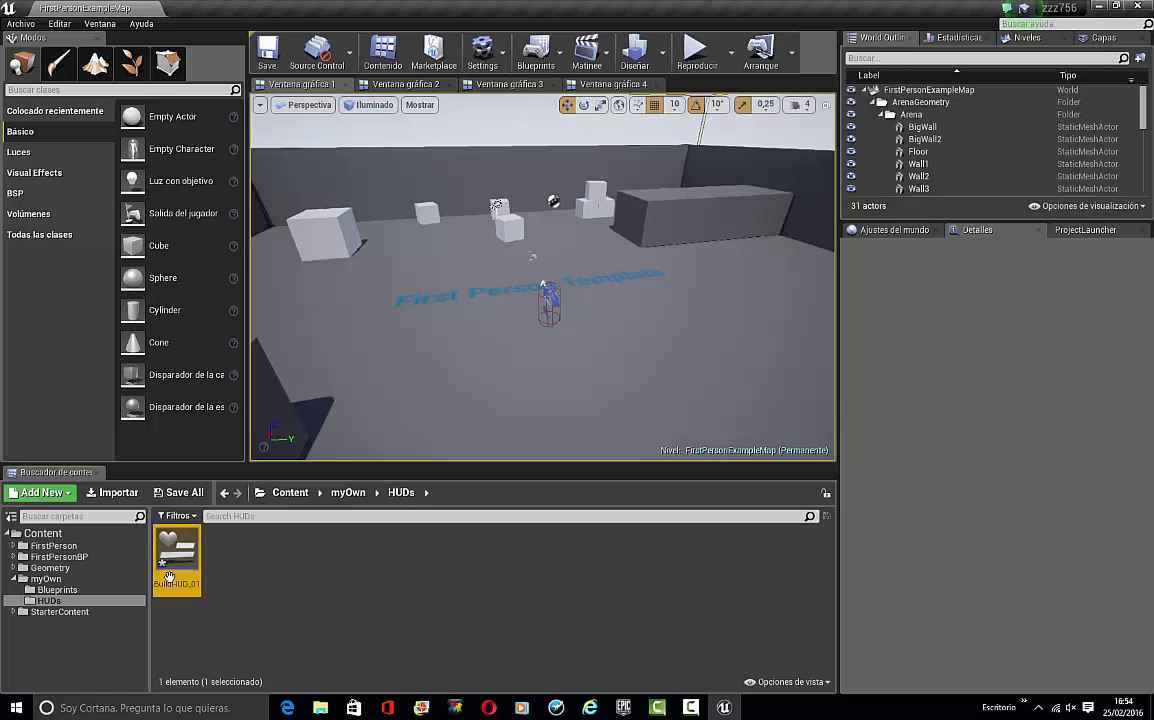
Open BuildHUD_01 and add a button at about X 28, Y 128 on the canvas with a text block inside it
double_click(198, 584)
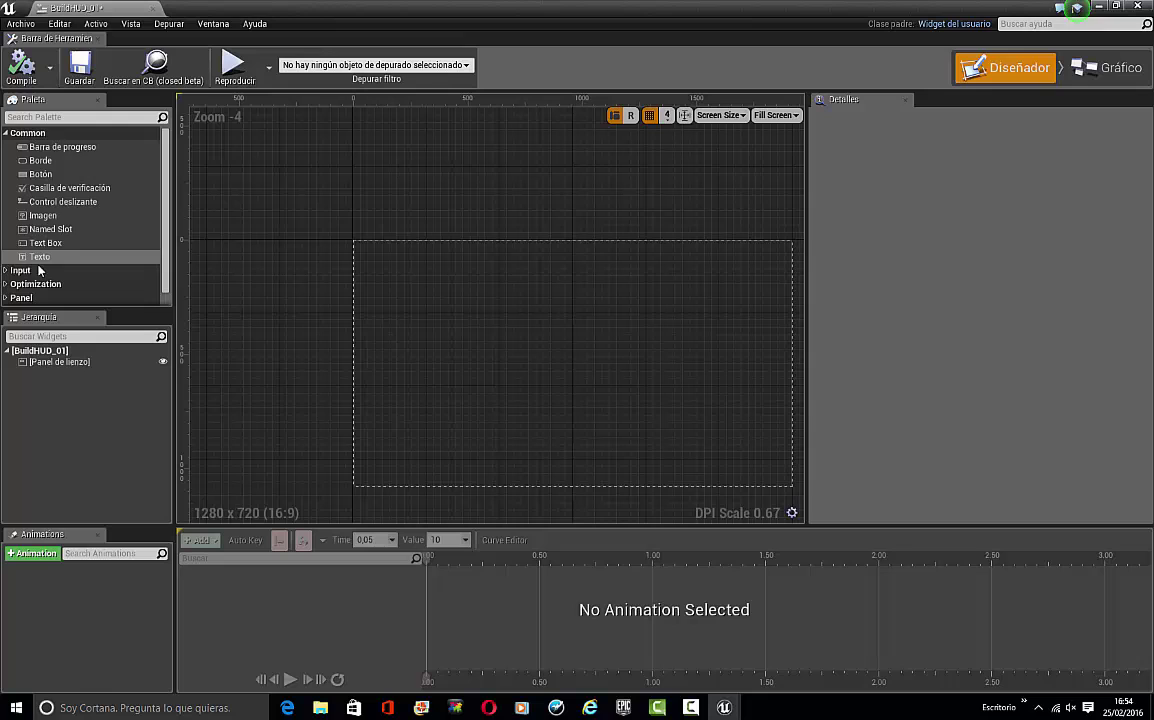
left_click_drag(60, 174, 374, 274)
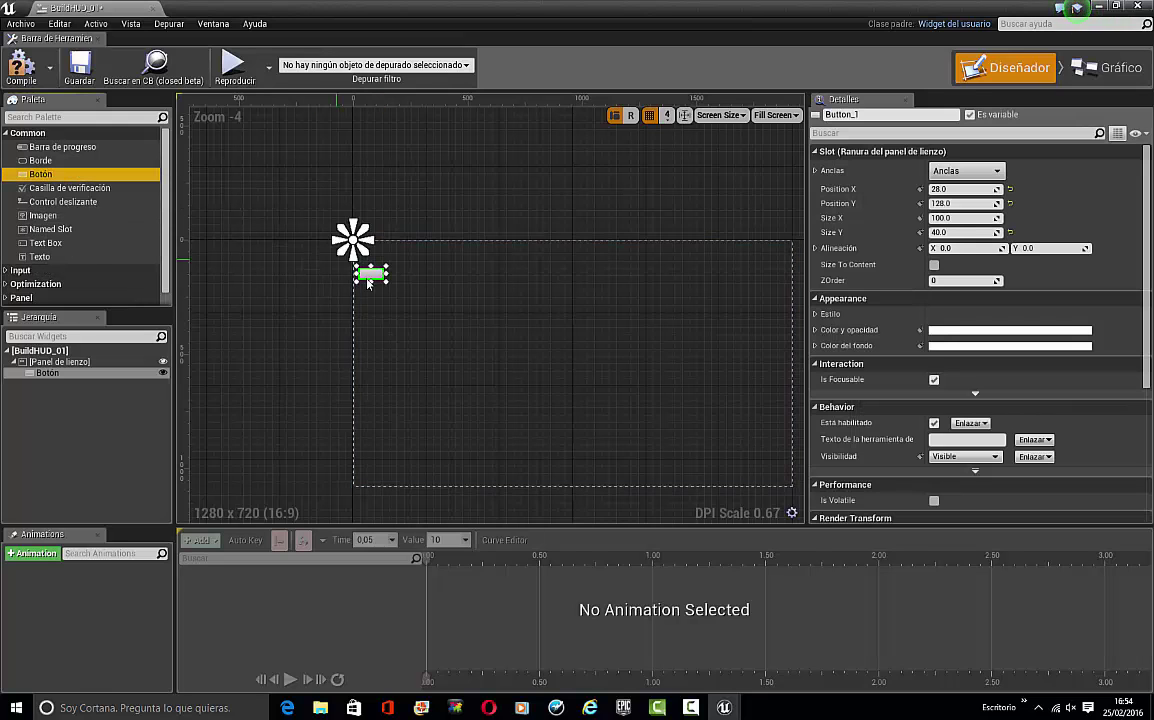
scroll(390, 330, "up", 5)
right_click_drag(394, 337, 373, 453)
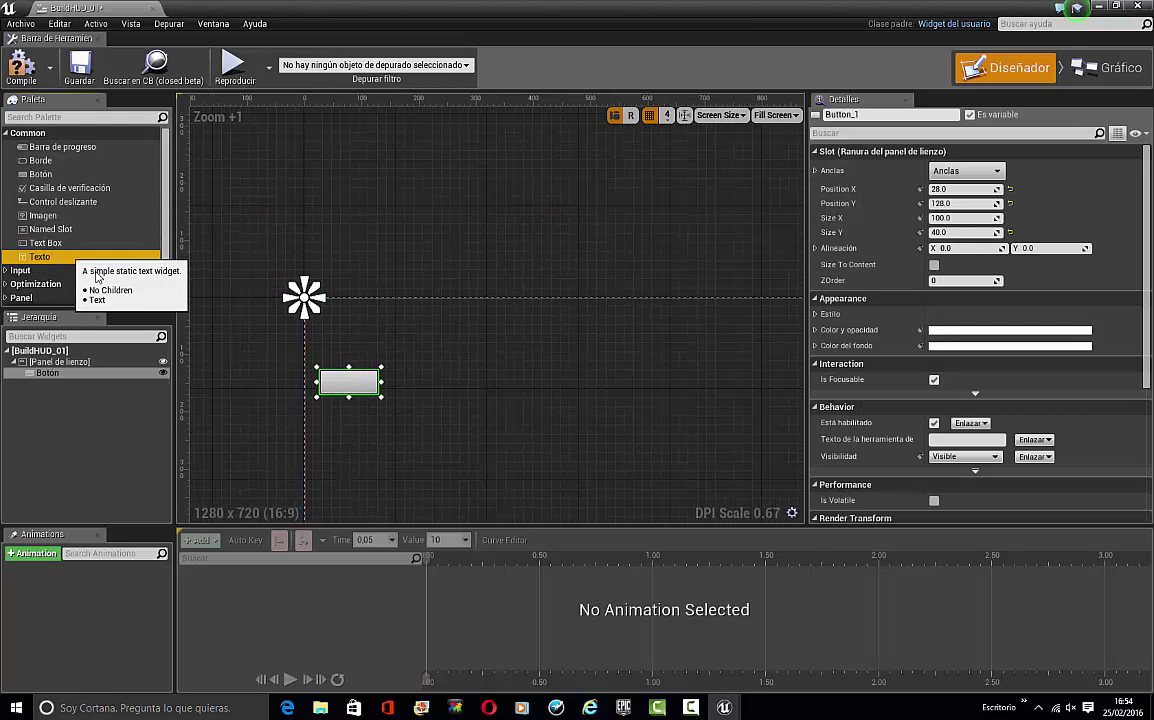
left_click_drag(55, 257, 50, 372)
Copy the button with its text and paste the duplicate into the canvas panel
right_click(62, 376)
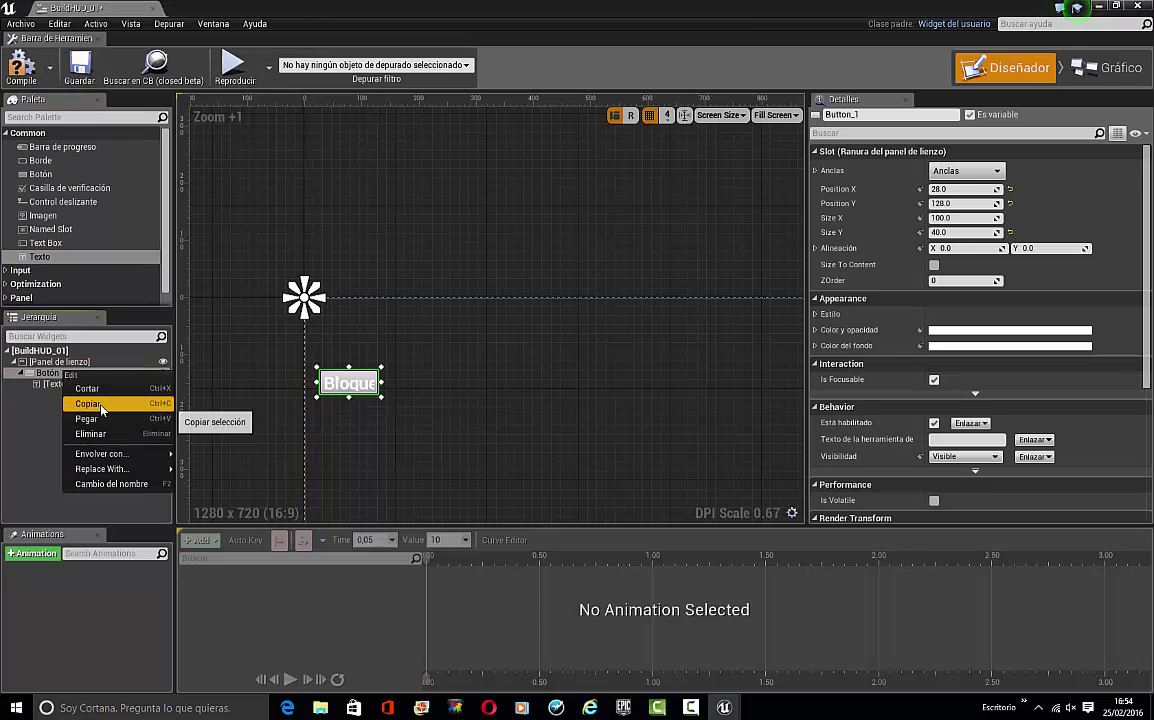
left_click(94, 405)
right_click(34, 408)
left_click(17, 352)
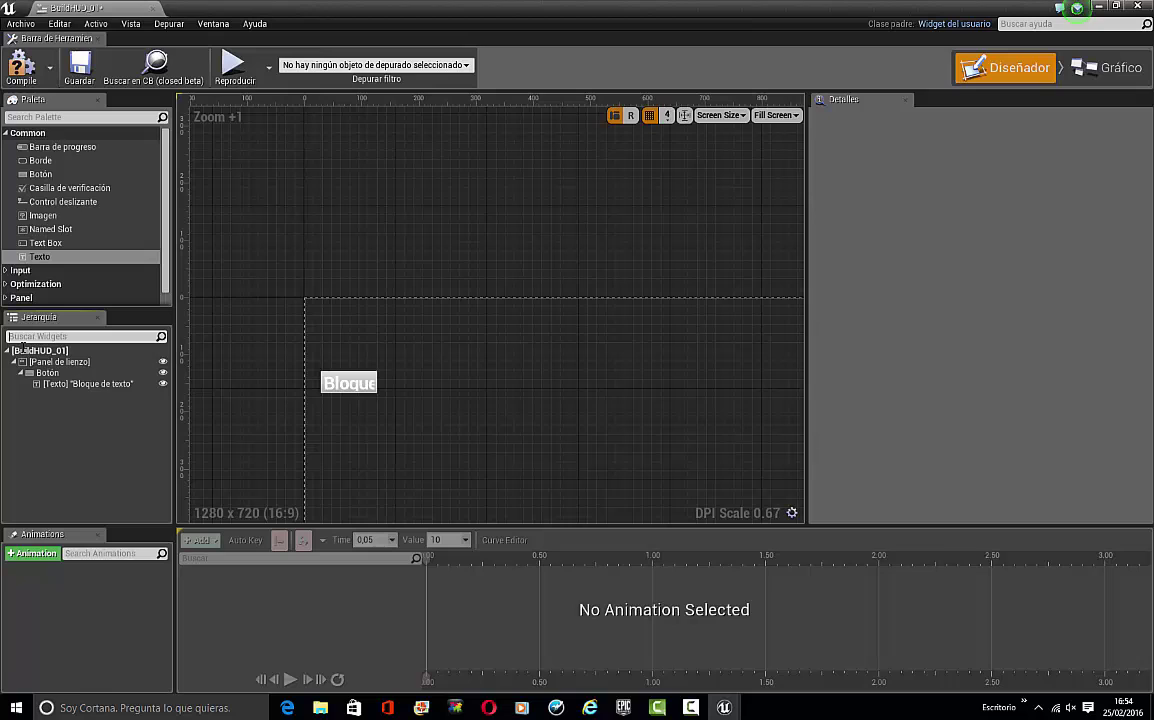
left_click(35, 363)
right_click(38, 362)
left_click(62, 395)
key("ctrl+v")
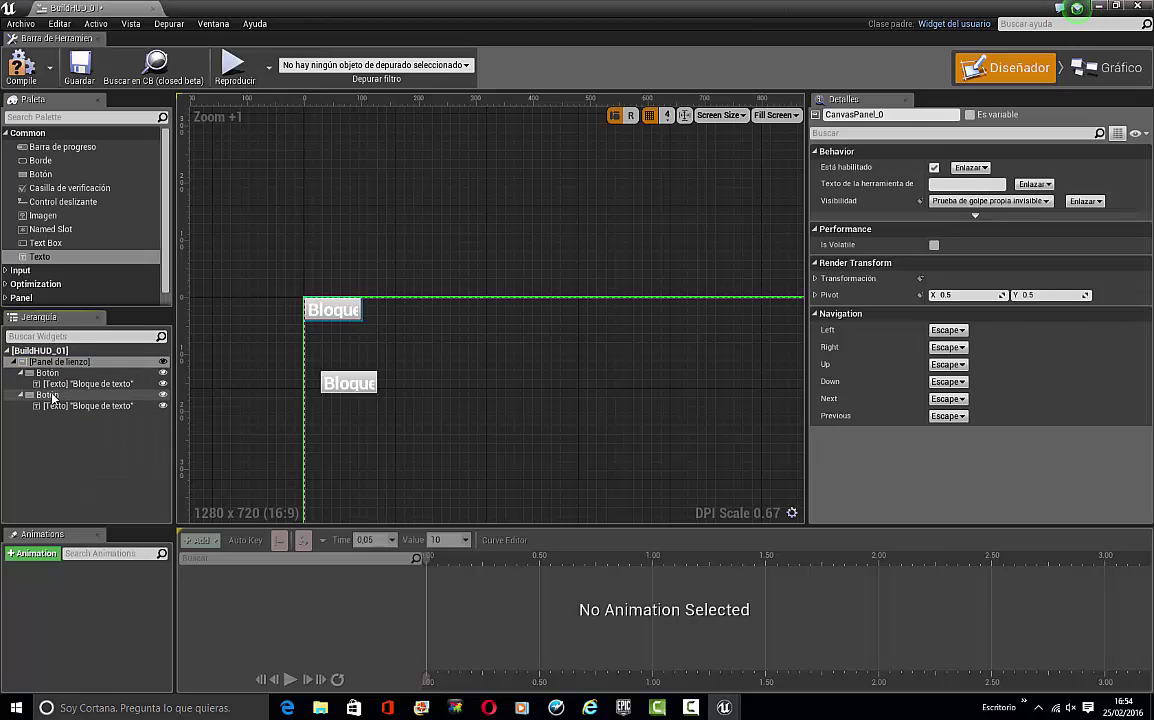
Enable Size To Content on the pasted button and set its text's font size to 61
left_click(88, 405)
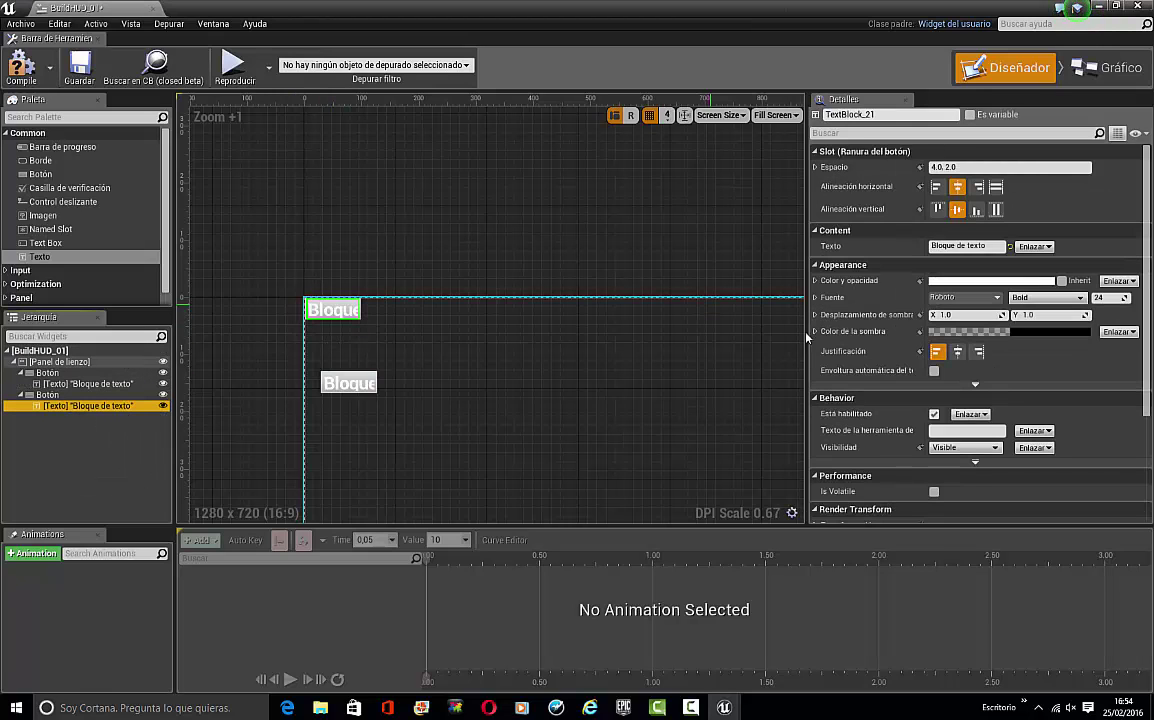
left_click_drag(1106, 298, 1130, 316)
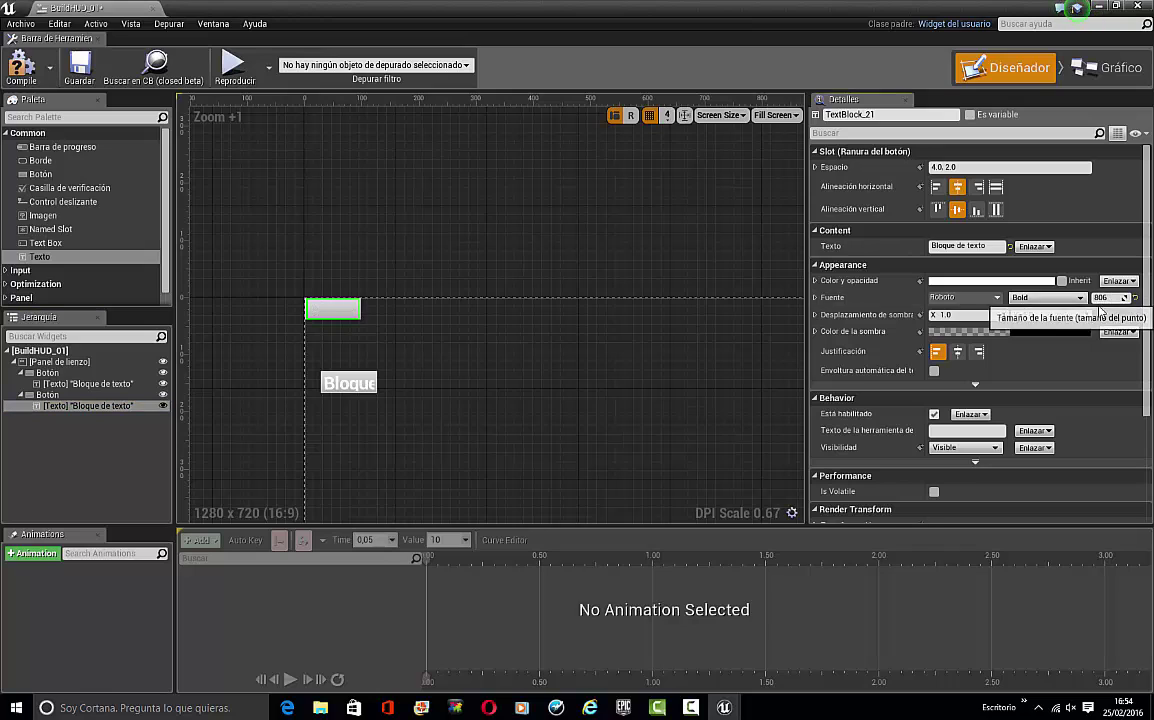
left_click(100, 395)
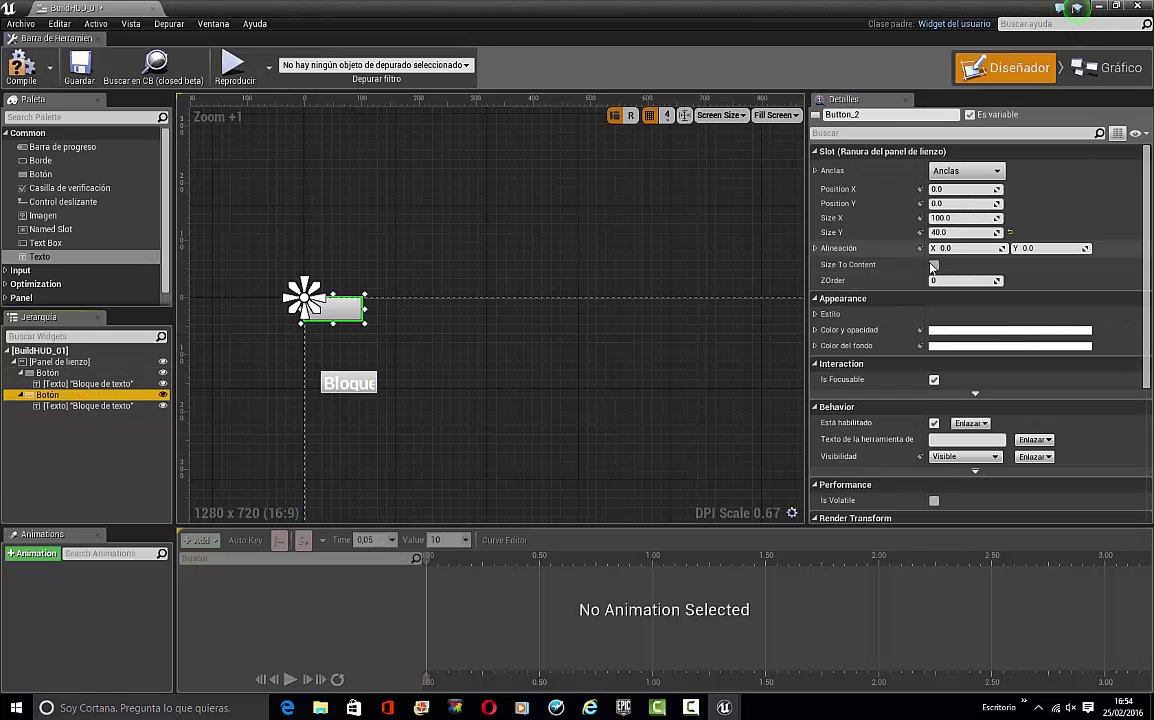
left_click(934, 264)
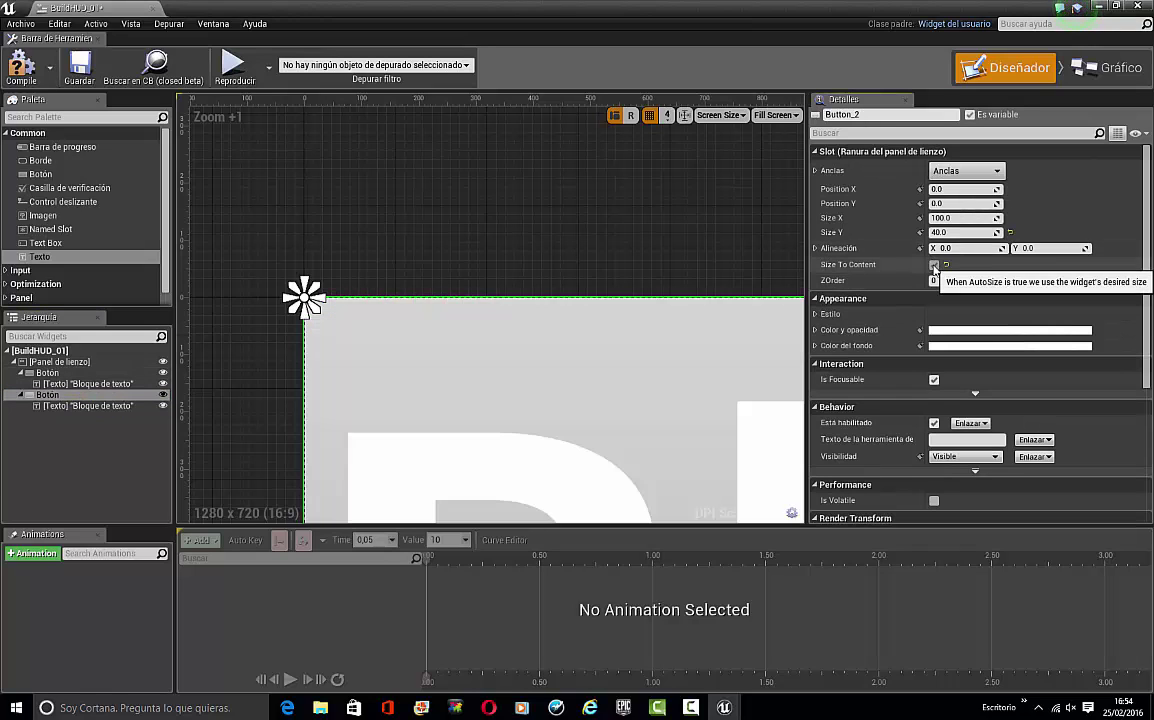
left_click(82, 405)
left_click_drag(1124, 297, 1045, 307)
Change the pasted button's text to NEXT PAGE
left_click(966, 246)
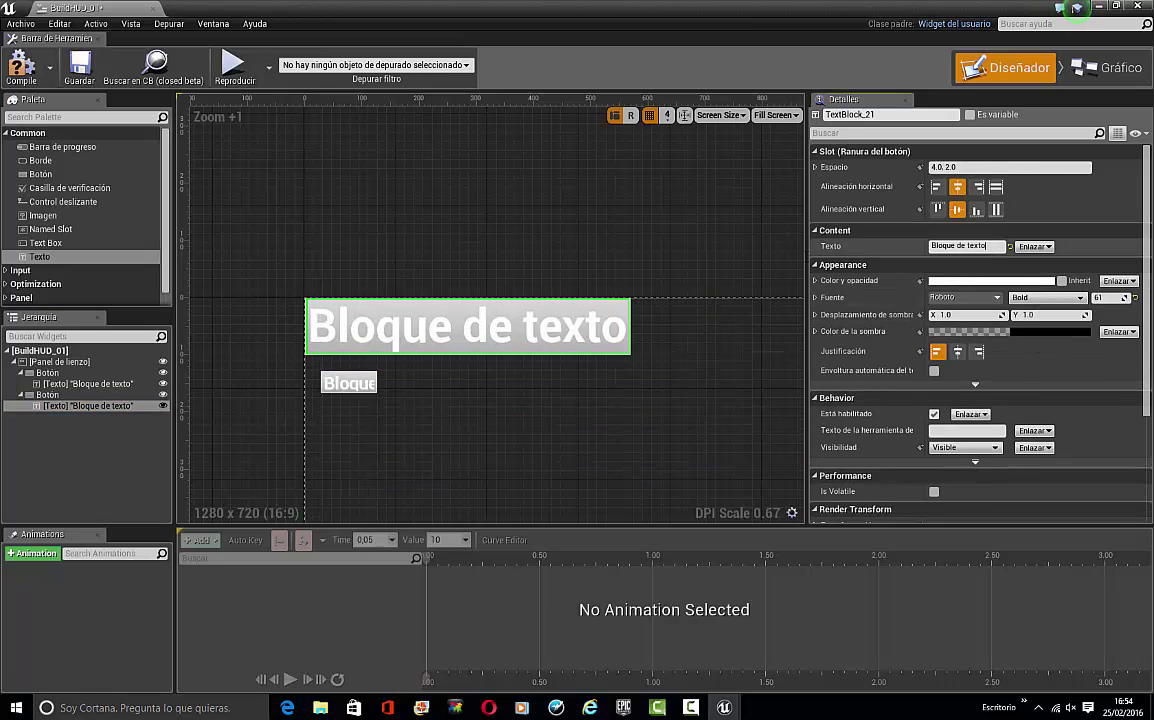
type("NEXT PAGE")
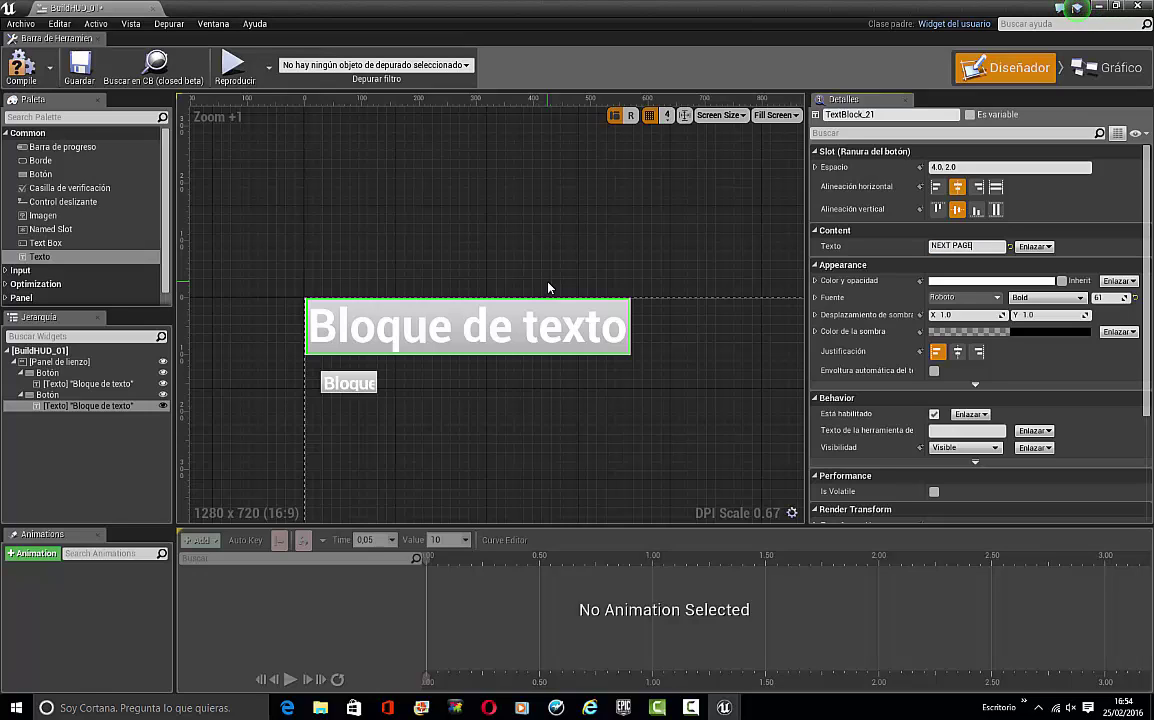
key("Return")
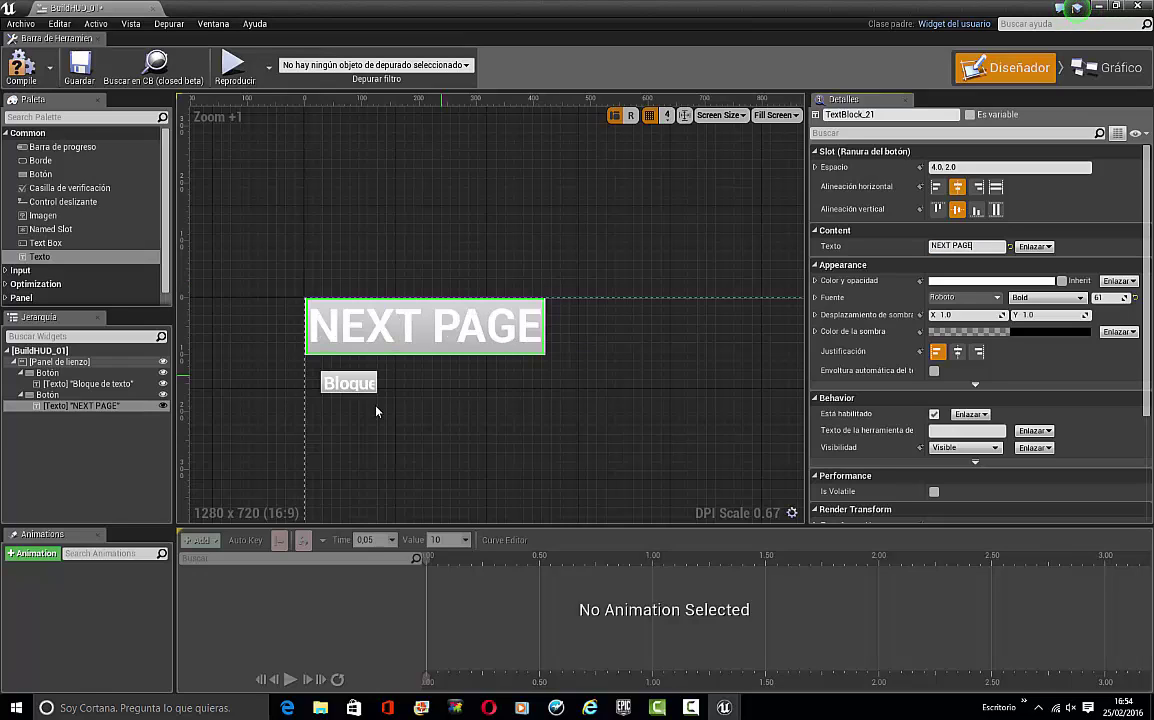
Change the original button's text to BUILD STRUCTURE and enable Size To Content on that button
left_click(73, 376)
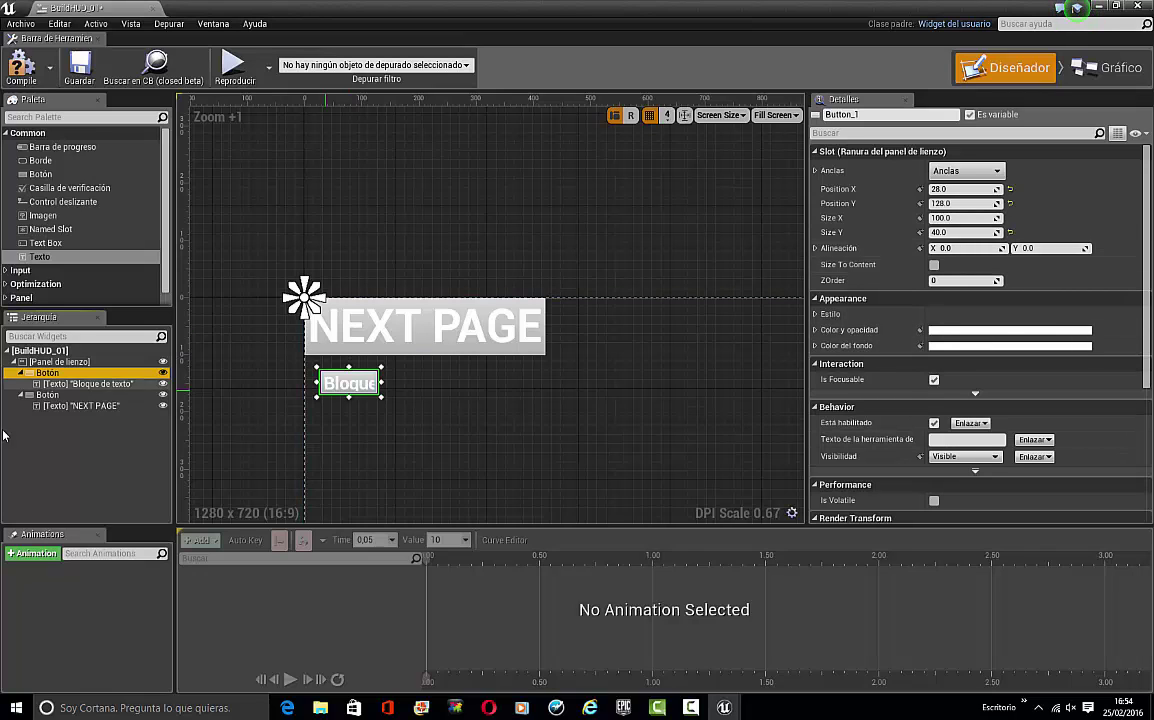
left_click(74, 385)
left_click(967, 246)
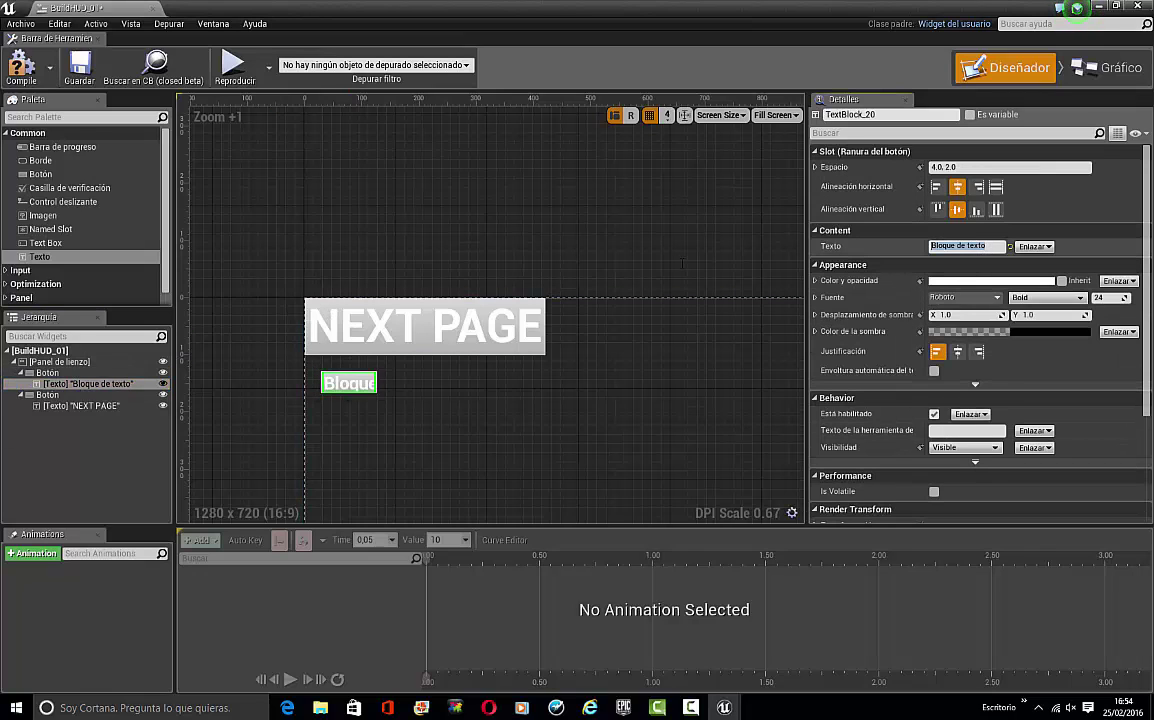
type("BUILD STRU")
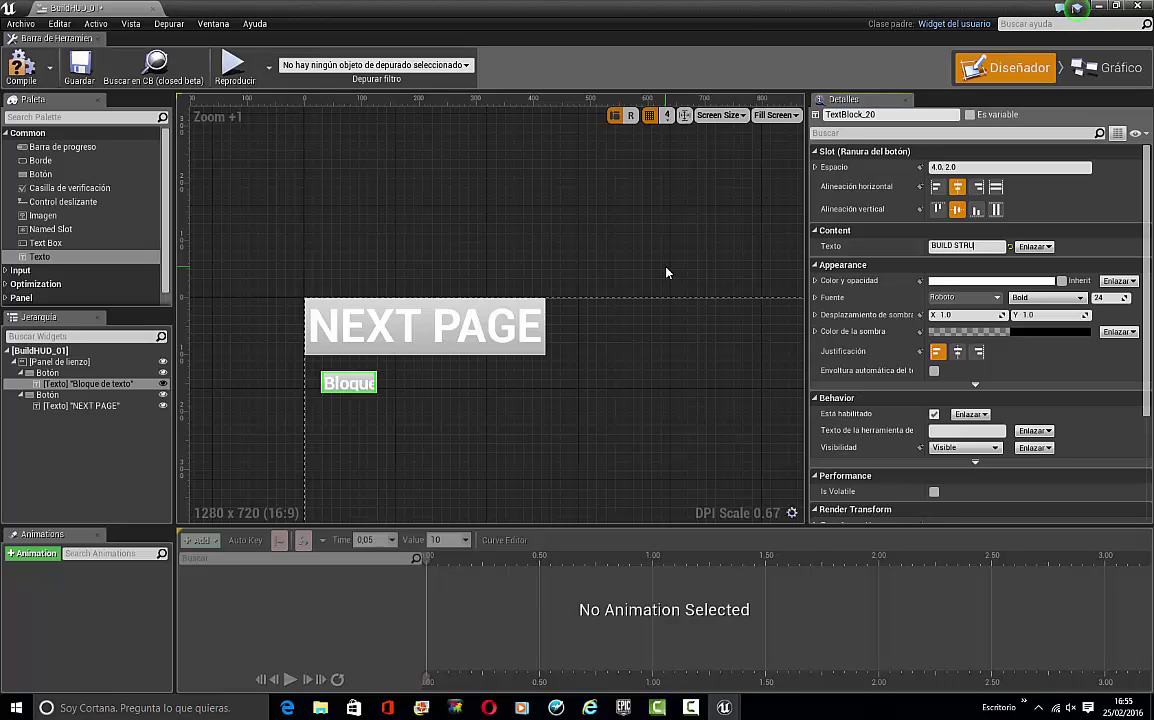
type("CTURE")
key("Return")
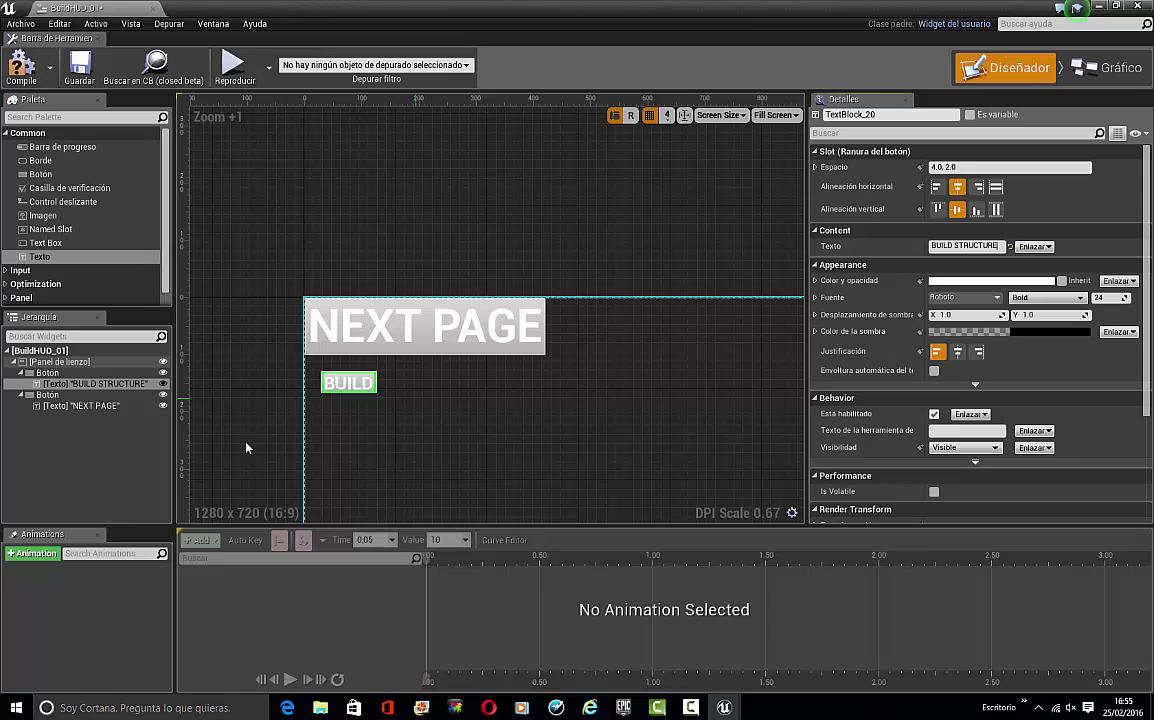
left_click(86, 374)
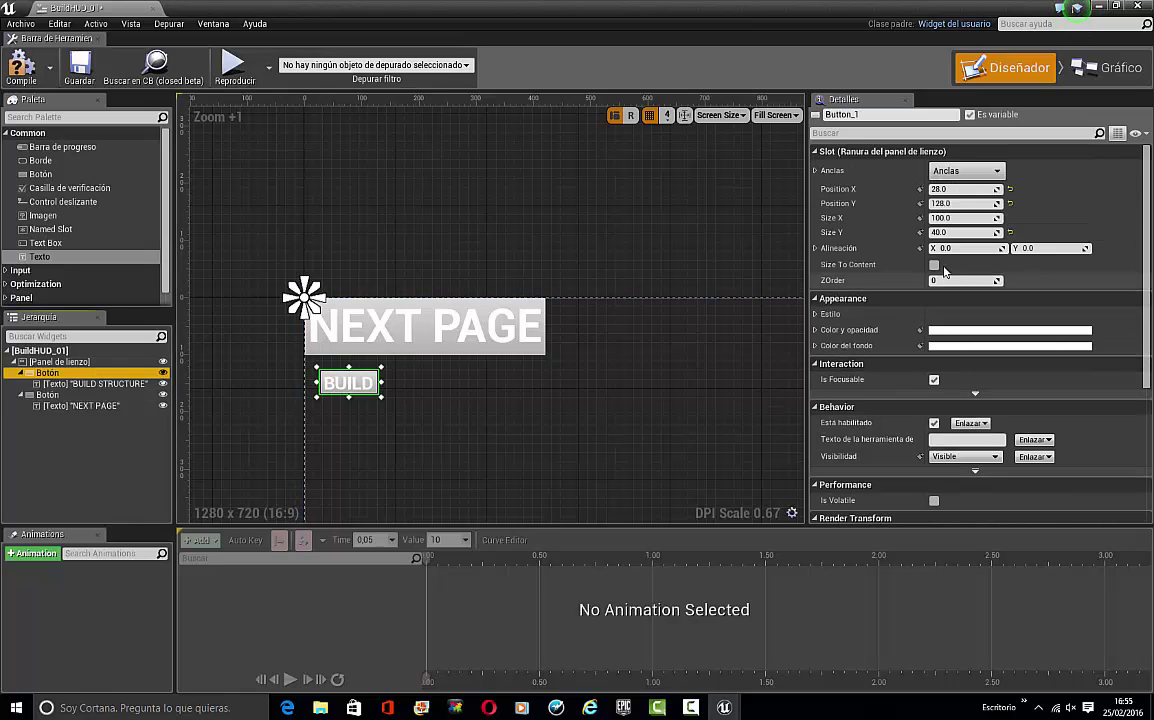
left_click(935, 265)
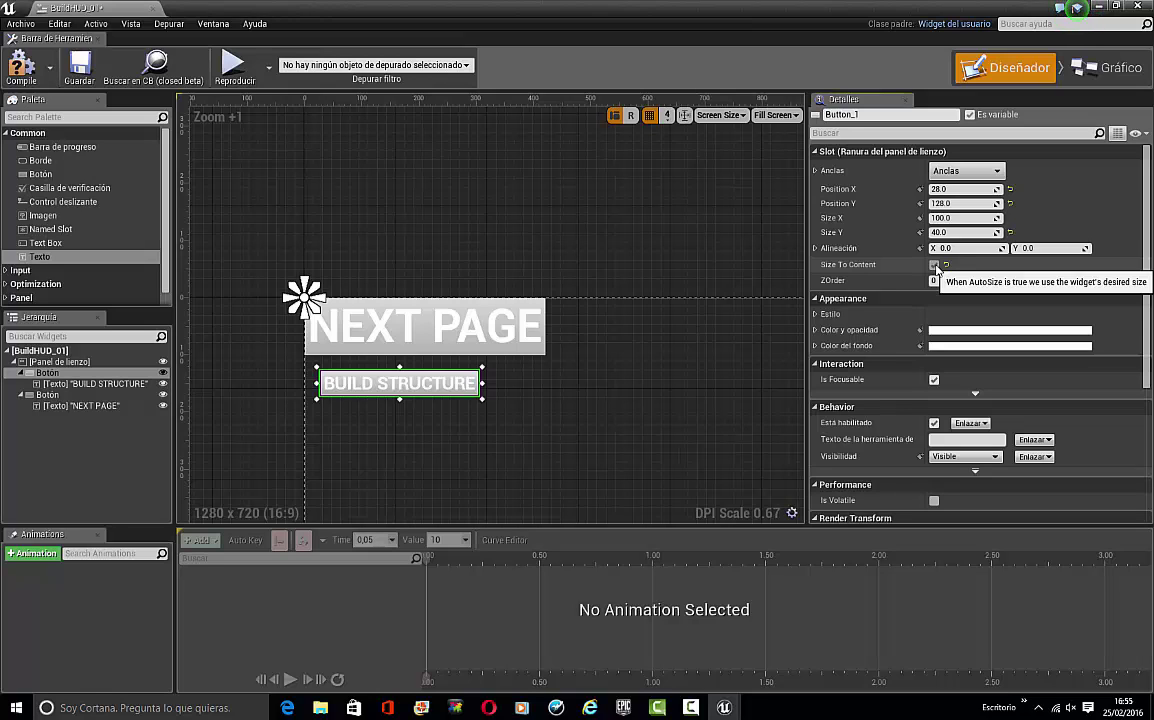
Compile the BuildHUD_01 widget blueprint
left_click(679, 402)
right_click_drag(634, 396, 525, 298)
scroll(525, 298, "down", 3)
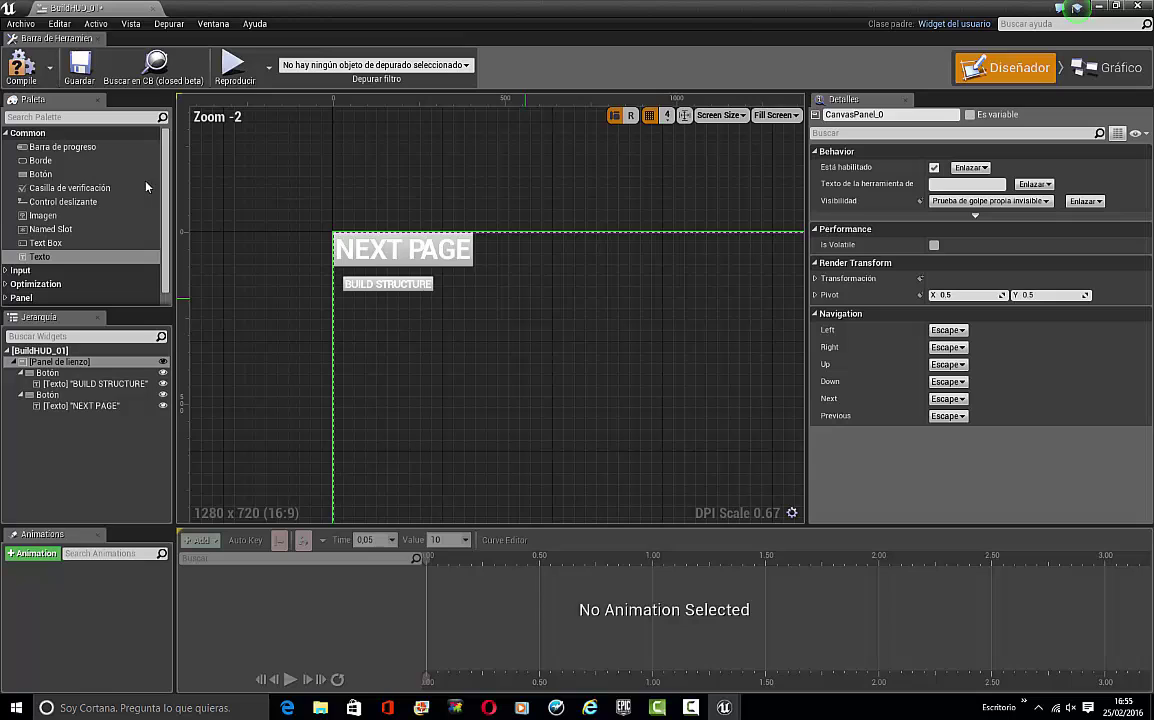
left_click(19, 64)
Dock the BuildHUD_01 editor in the level editor's window and switch back to the FirstPersonExampleMap level
left_click_drag(86, 5, 434, 6)
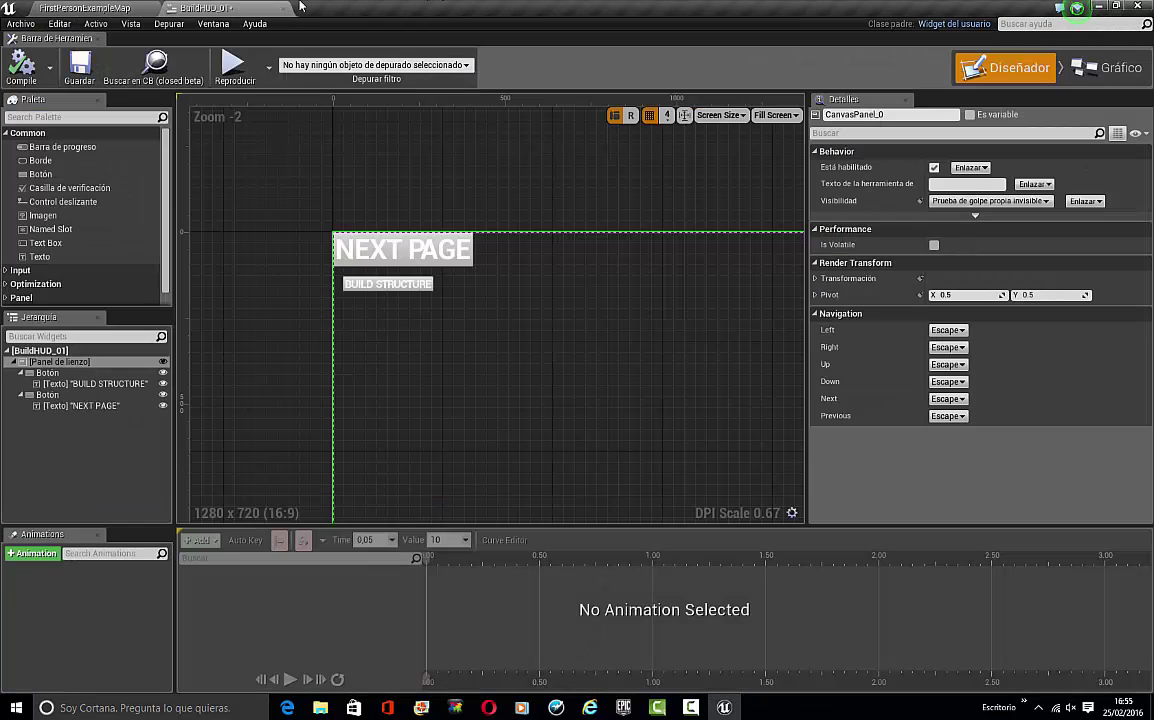
left_click(72, 6)
left_click(216, 584)
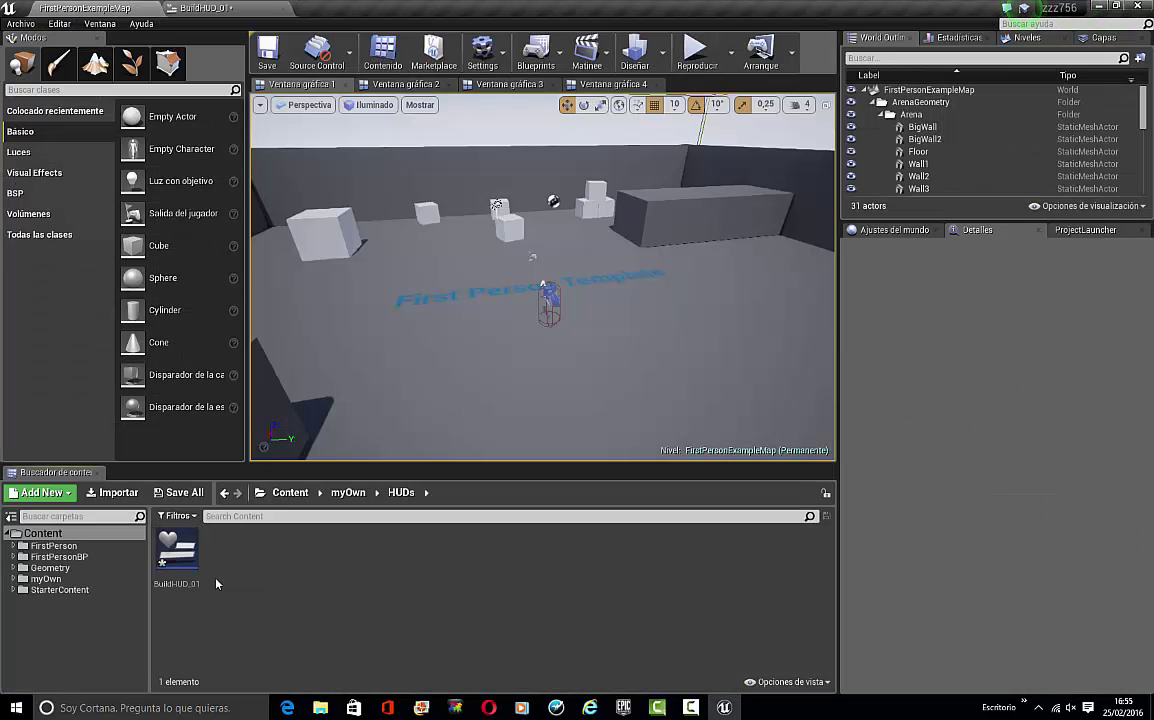
Open the FirstPersonCharacter blueprint from the FirstPersonBP/Blueprints folder
left_click(200, 7)
left_click(85, 7)
left_click(59, 556)
double_click(176, 552)
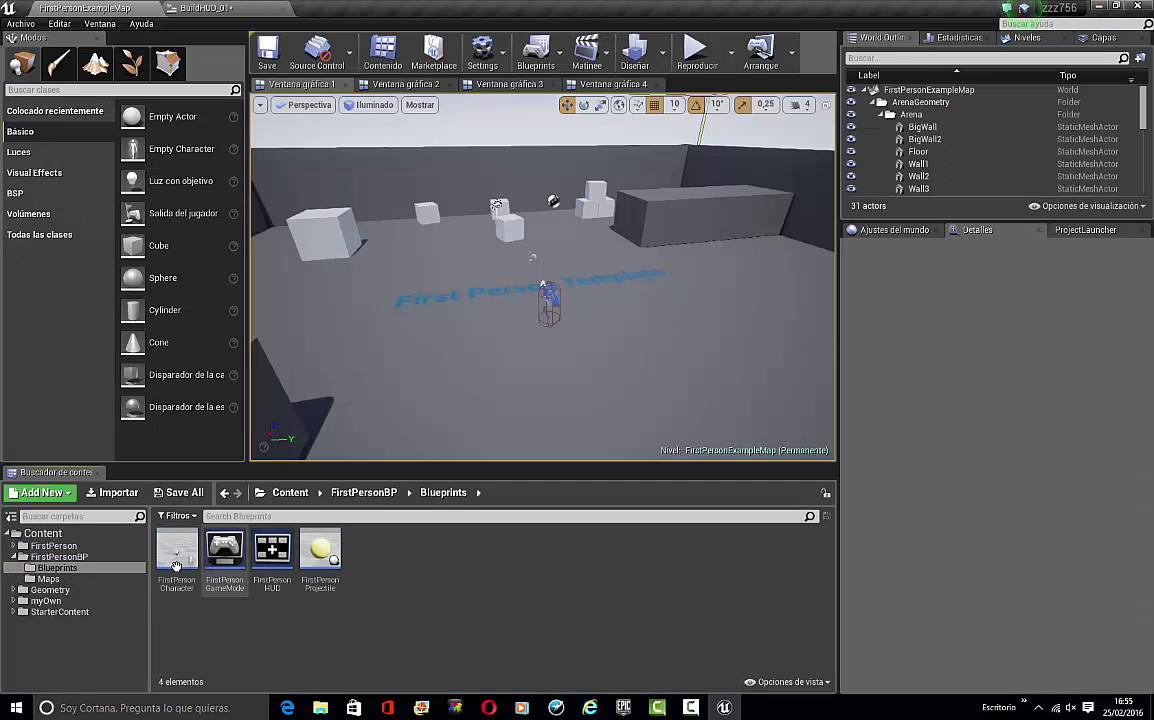
double_click(176, 552)
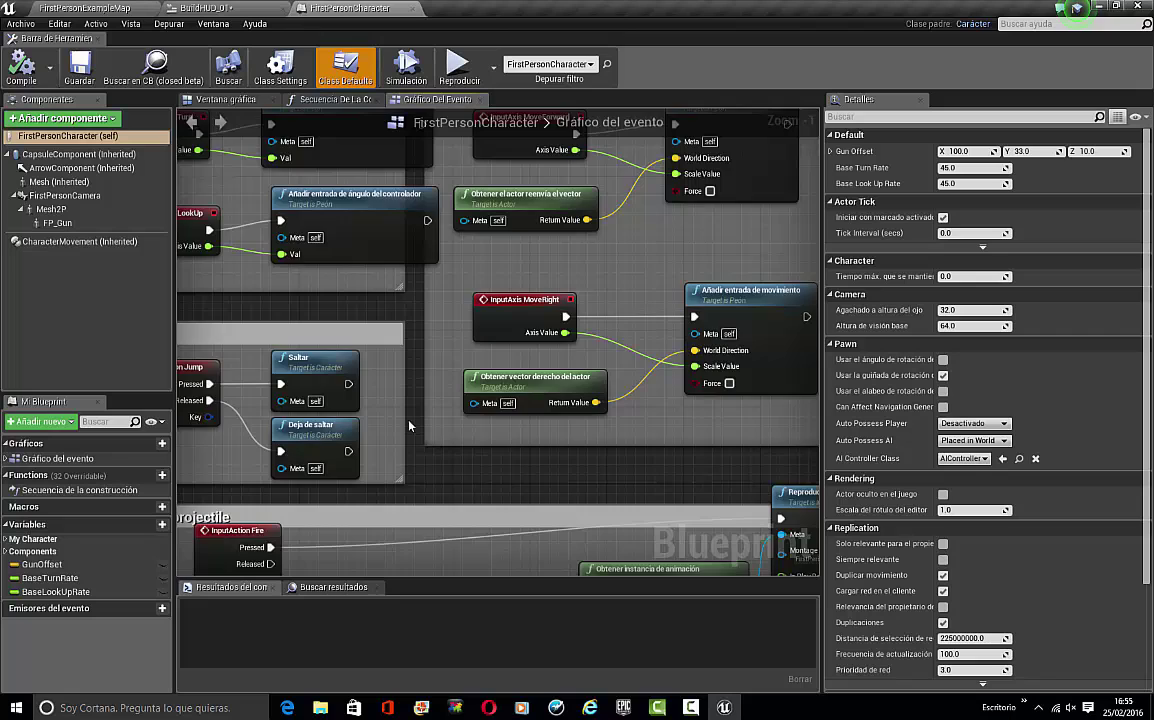
Add a variable named SpawnLocation of type Vector to the character blueprint
scroll(272, 412, "down", 8)
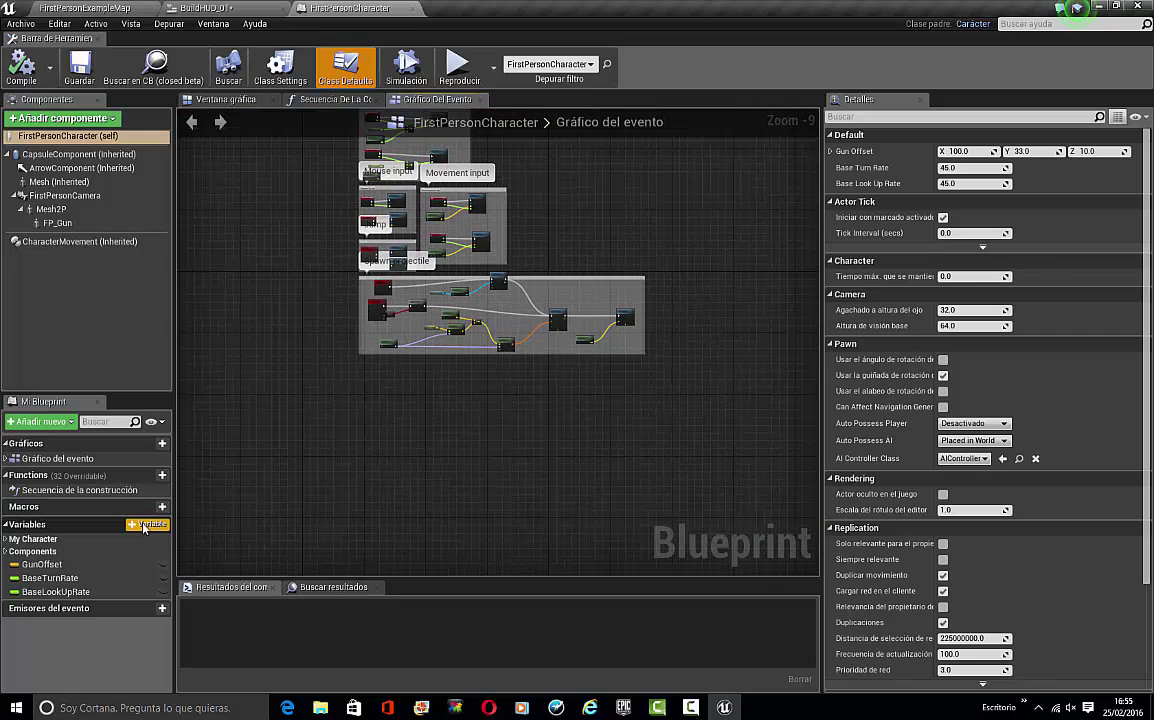
left_click(162, 524)
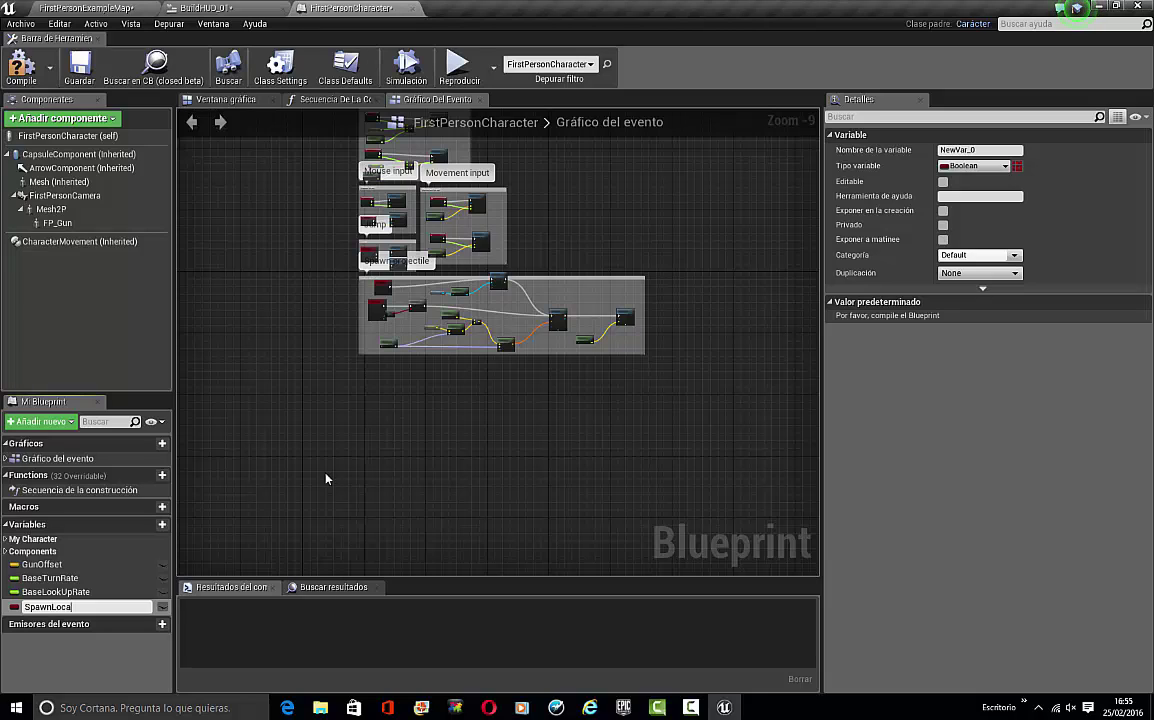
key("Return")
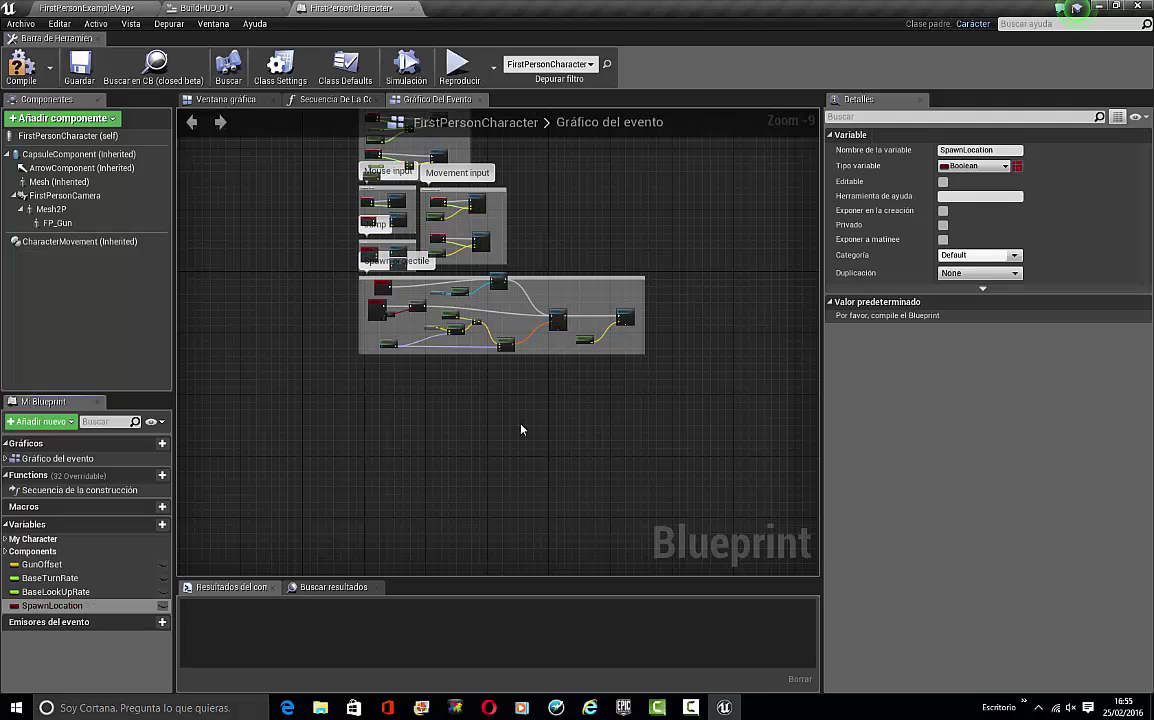
left_click(975, 166)
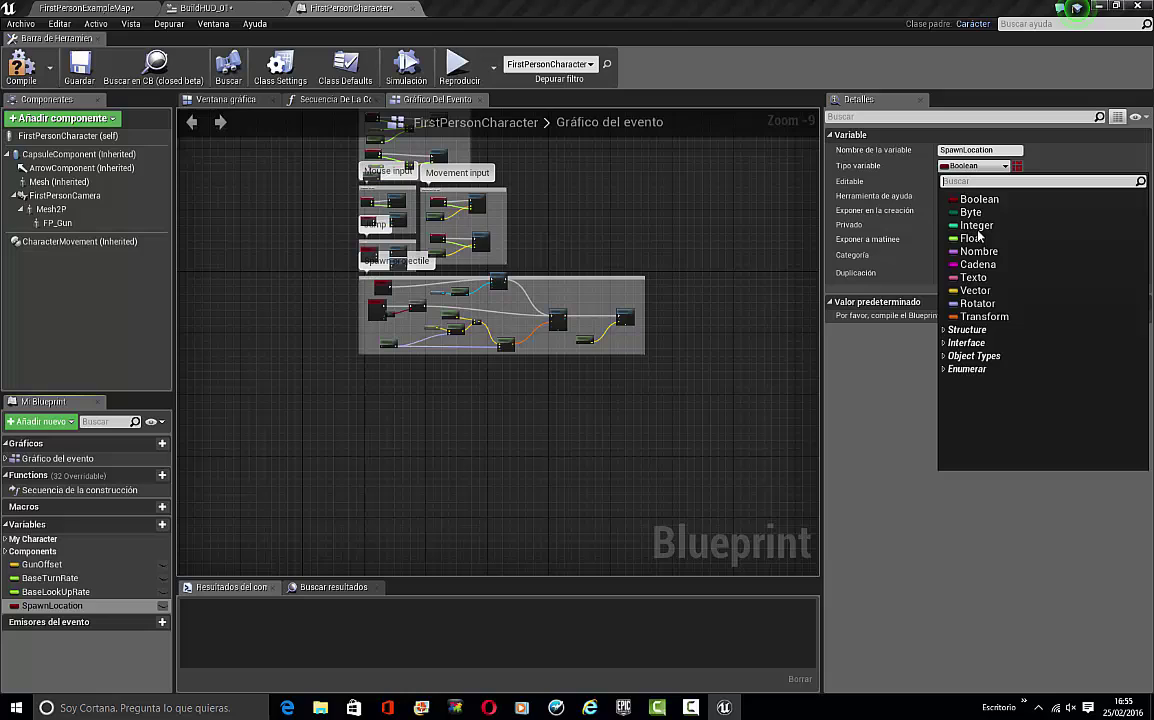
left_click(975, 290)
Add a second variable named SpawnRotation and set its type to Rotator
left_click(162, 524)
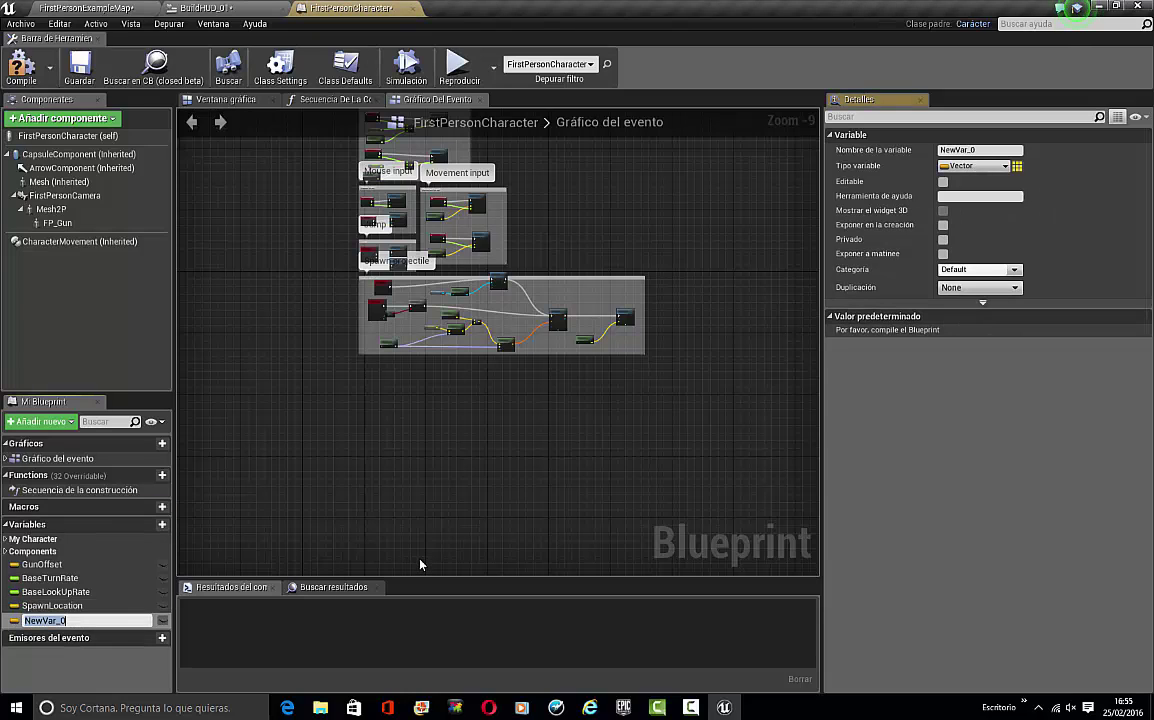
type("SpawnRotation")
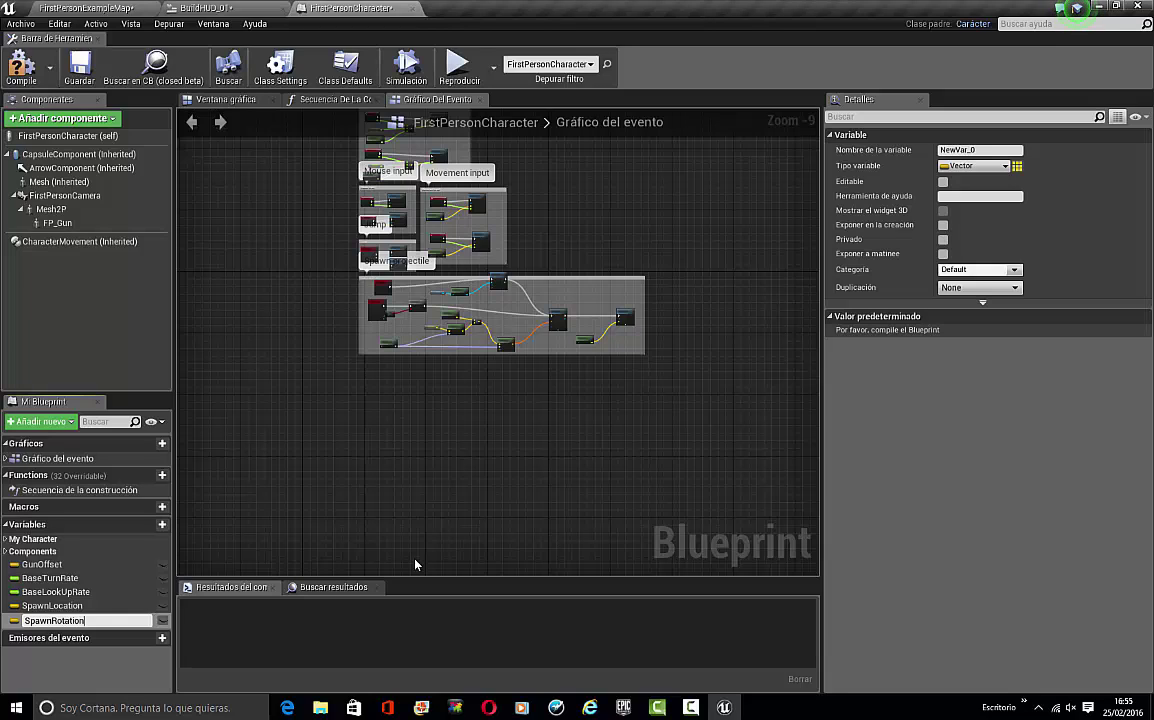
key("Return")
left_click(975, 166)
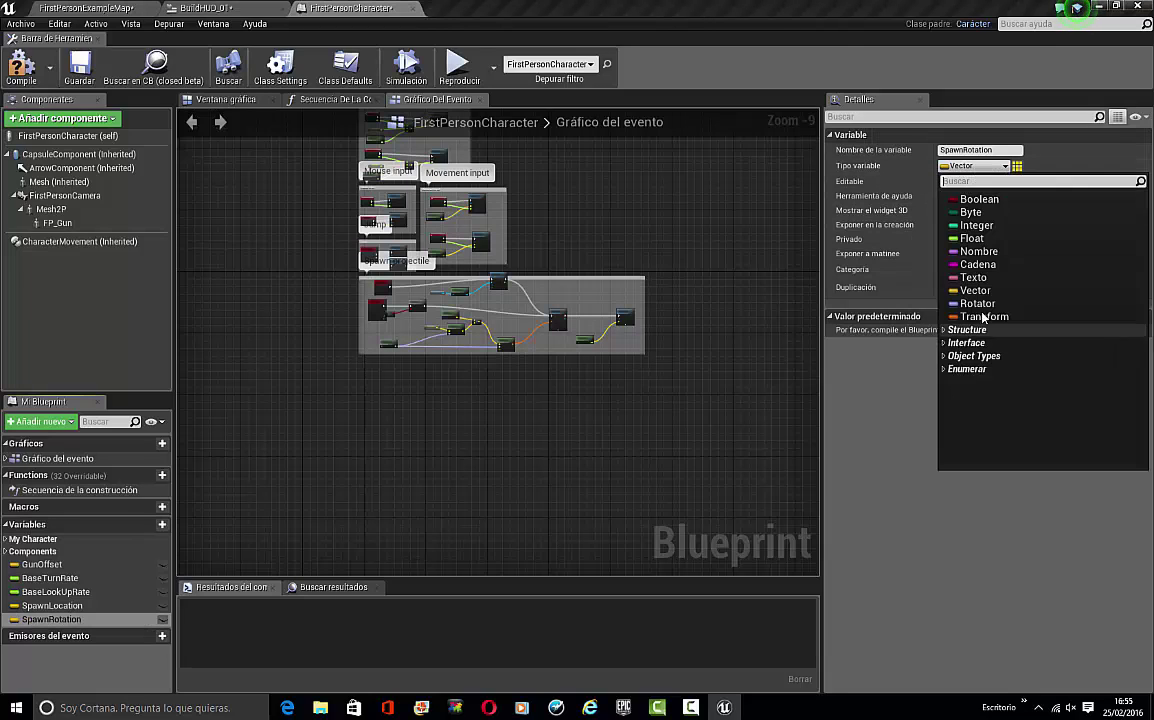
left_click(988, 305)
Place an Event Tick node (Evento Marcar) in an empty area of the event graph below the projectile section
right_click_drag(372, 452, 546, 554)
scroll(580, 463, "up", 4)
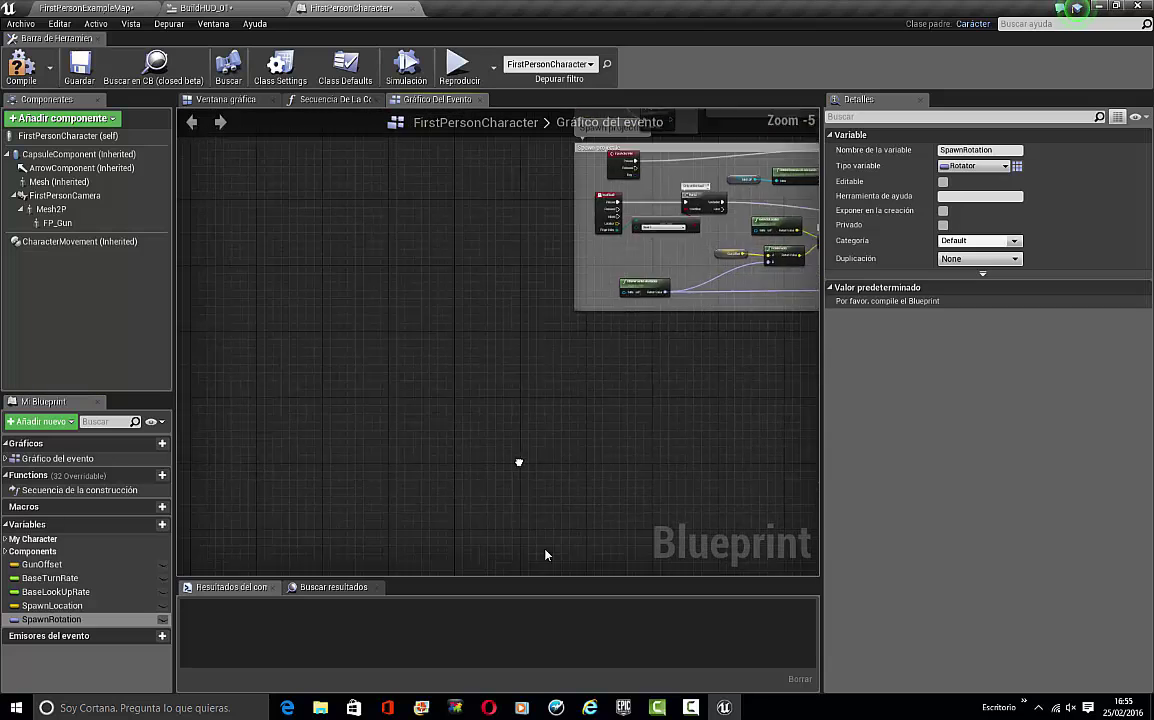
right_click(513, 420)
type("event")
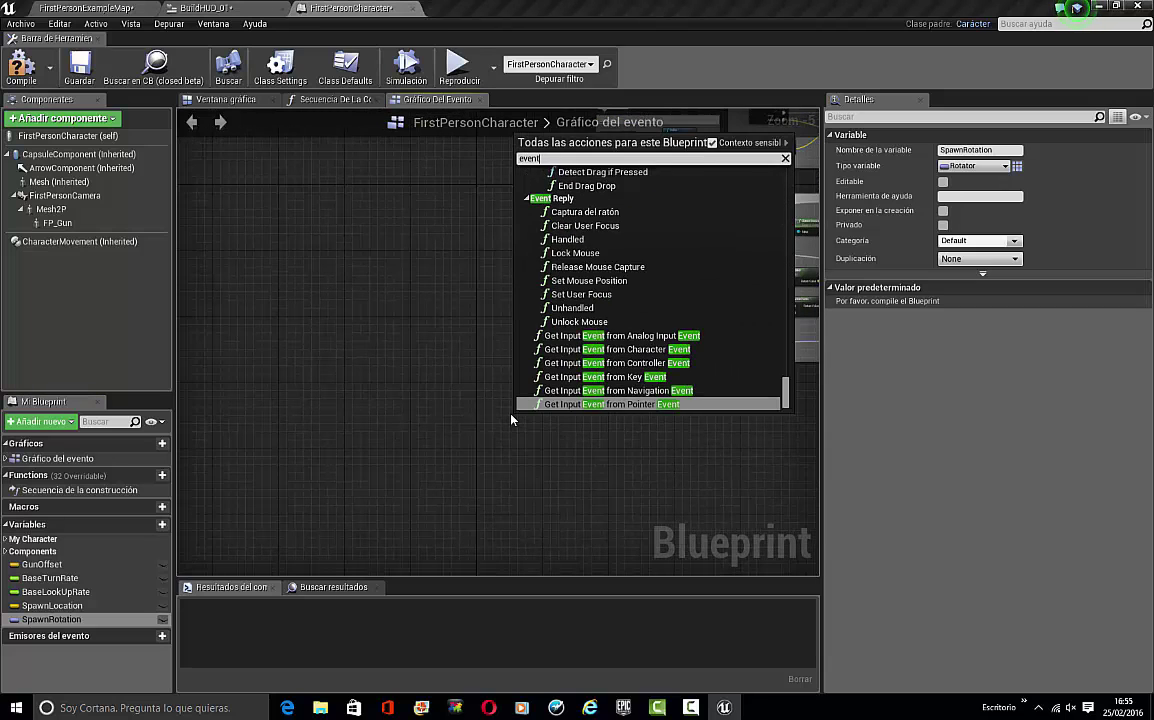
type(" tick")
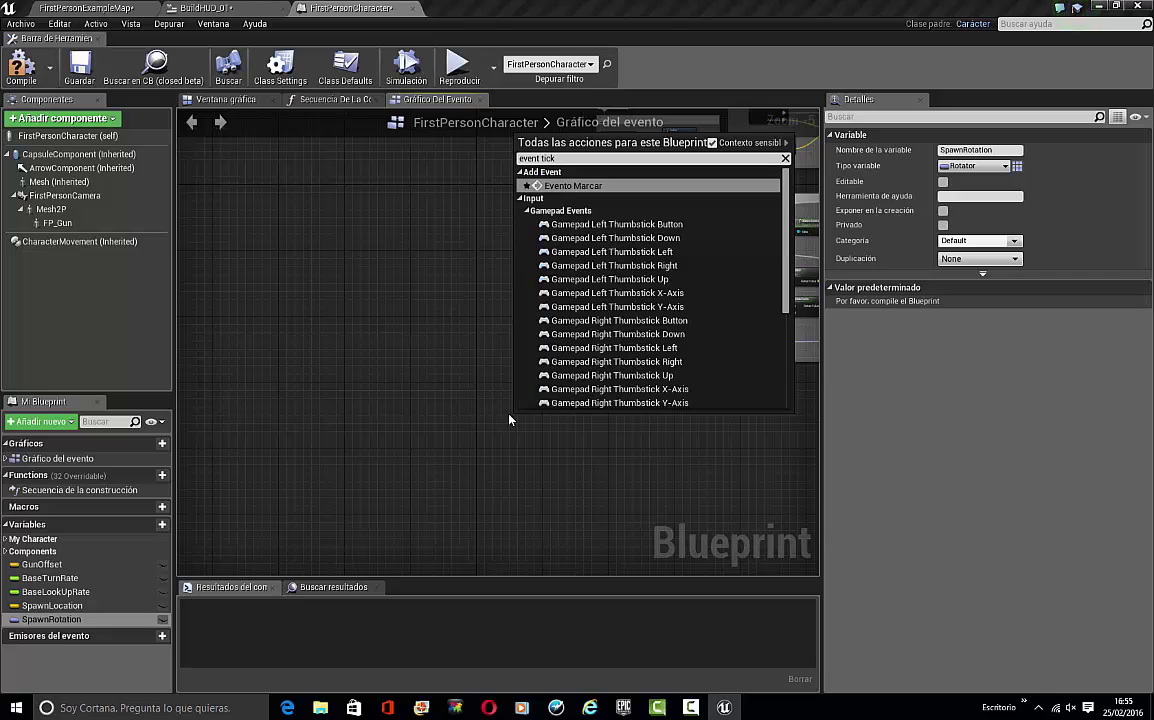
key("Return")
scroll(486, 414, "up", 5)
left_click_drag(591, 449, 536, 449)
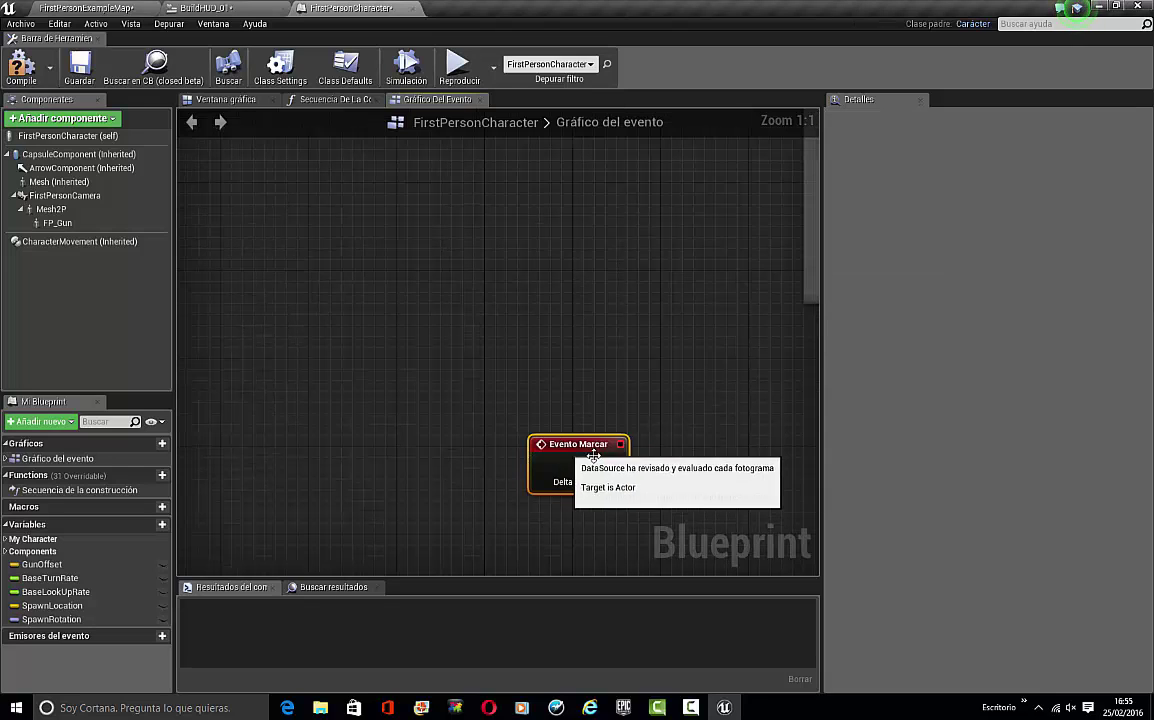
Add a Sequence node (Secuencia) connected to the tick event's execution output and position it beside the event
left_click_drag(616, 463, 732, 473)
type("seq")
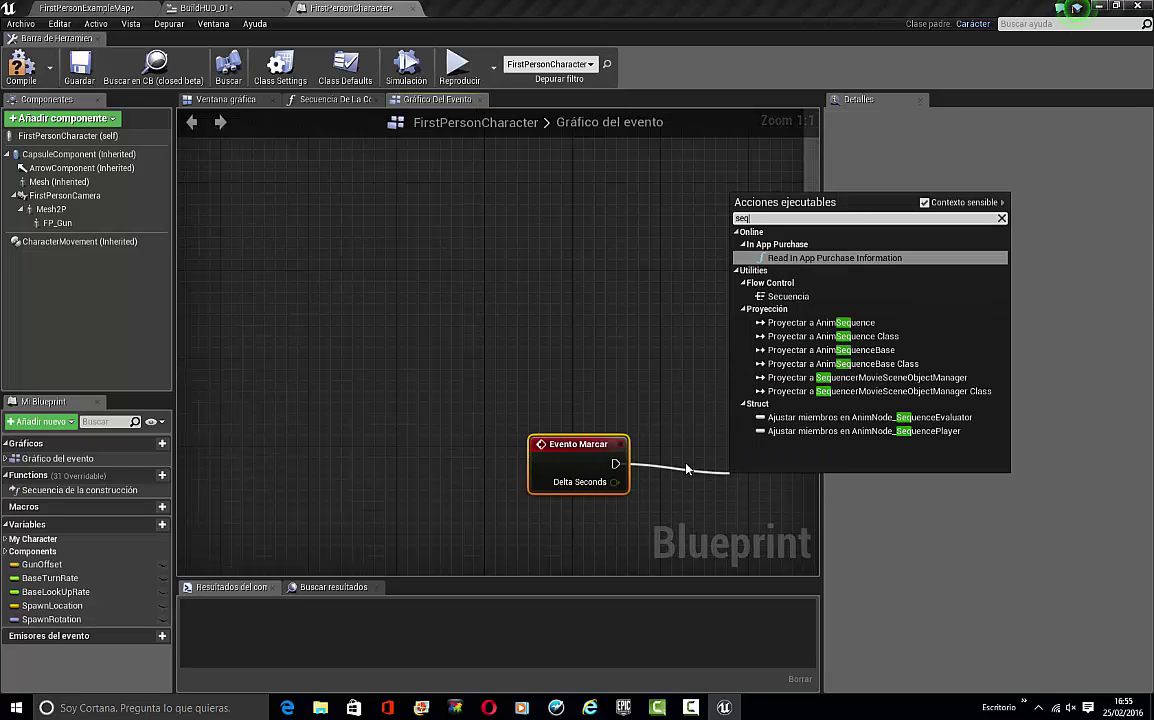
key("Down")
key("Down")
key("Up")
key("Return")
right_click_drag(459, 329, 171, 256)
left_click_drag(505, 405, 418, 372)
Place Set nodes for the SpawnLocation and SpawnRotation variables beside the Sequence node
right_click_drag(561, 436, 404, 440)
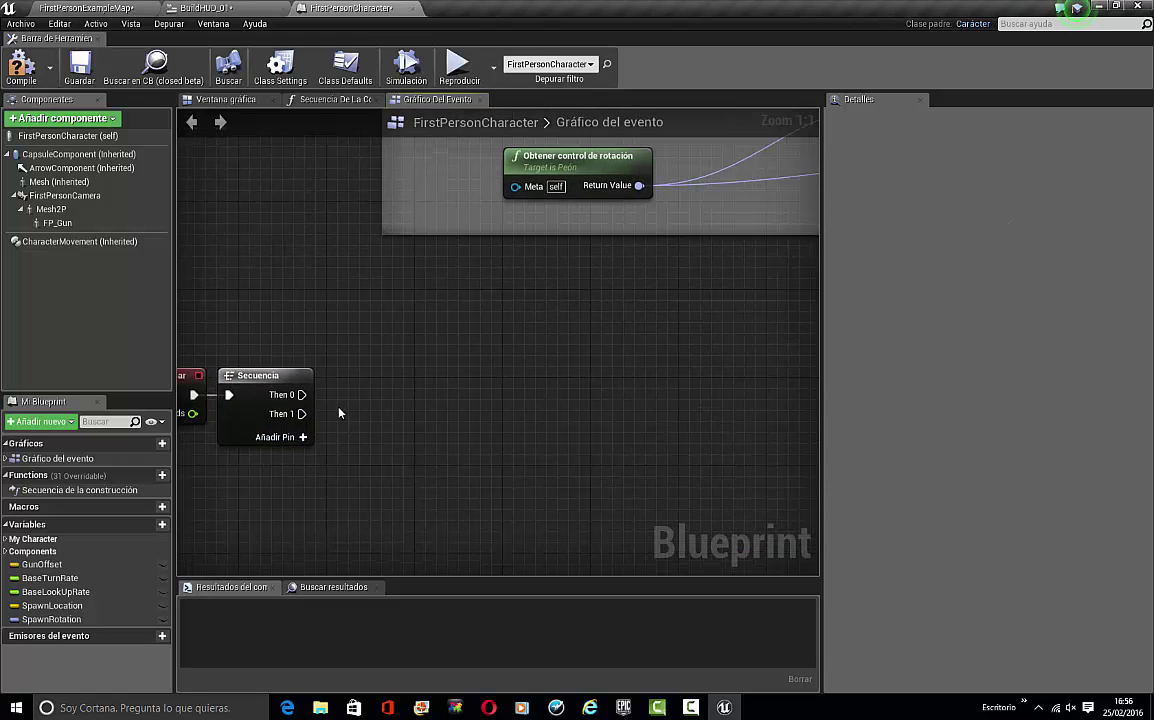
left_click_drag(302, 394, 428, 392)
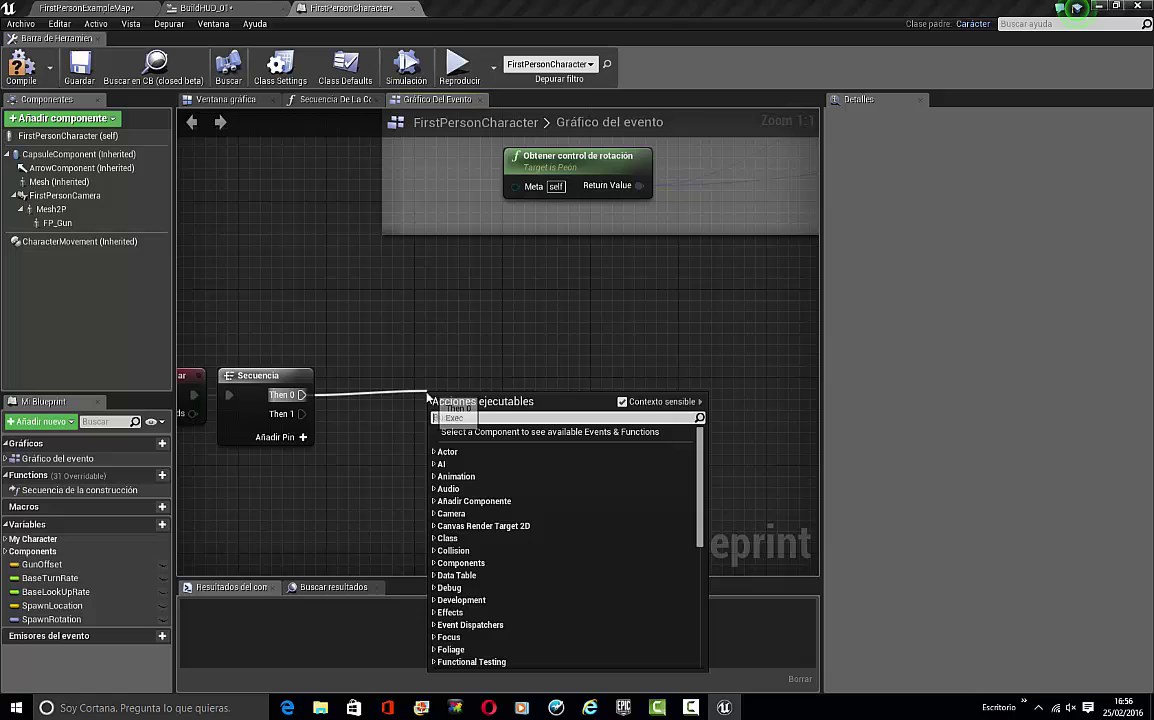
left_click(450, 388)
left_click_drag(44, 607, 408, 356)
left_click(392, 430)
left_click_drag(68, 620, 570, 362)
left_click(598, 385)
left_click(423, 415)
Wire the Sequence's Then 0 output through the Spawn Location setter into the Spawn Rotation setter, lining up the nodes
left_click_drag(301, 394, 373, 361)
left_click_drag(454, 363, 436, 396)
left_click(618, 360)
left_click_drag(618, 360, 561, 392)
left_click(460, 337)
right_click_drag(460, 337, 621, 294)
Add a Cube component to the character in the blueprint viewport and move it forward to X 160 cm
left_click(215, 101)
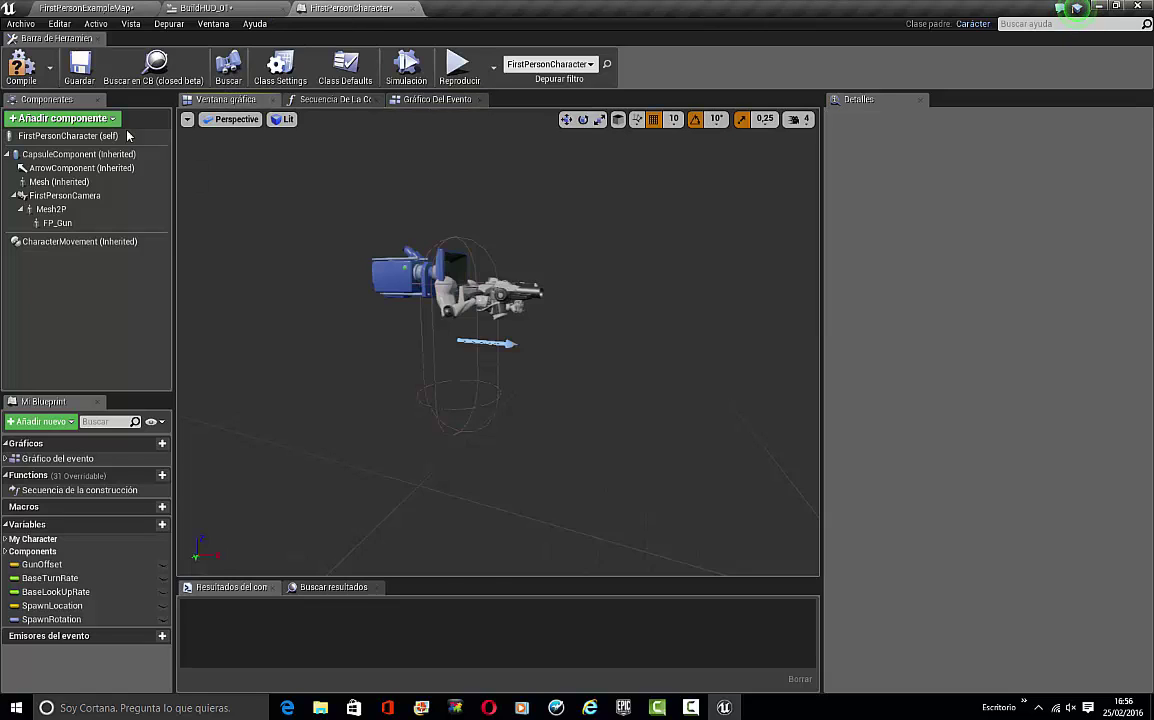
left_click(62, 118)
type("cube")
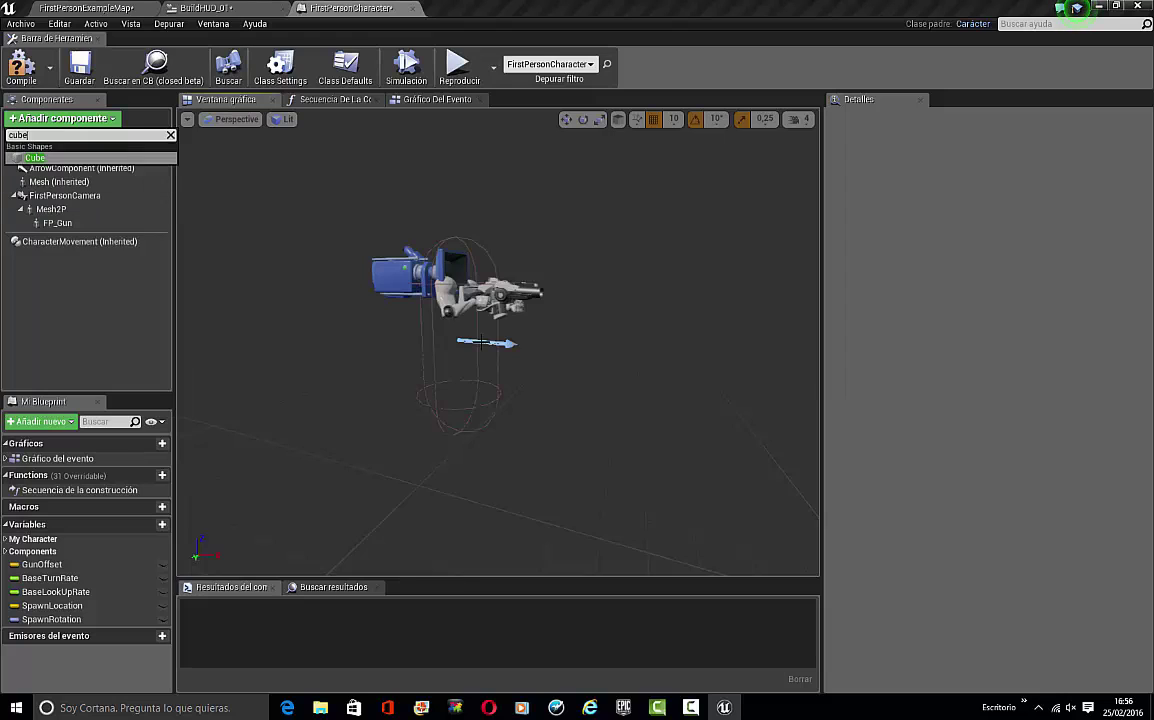
key("Return")
left_click(773, 372)
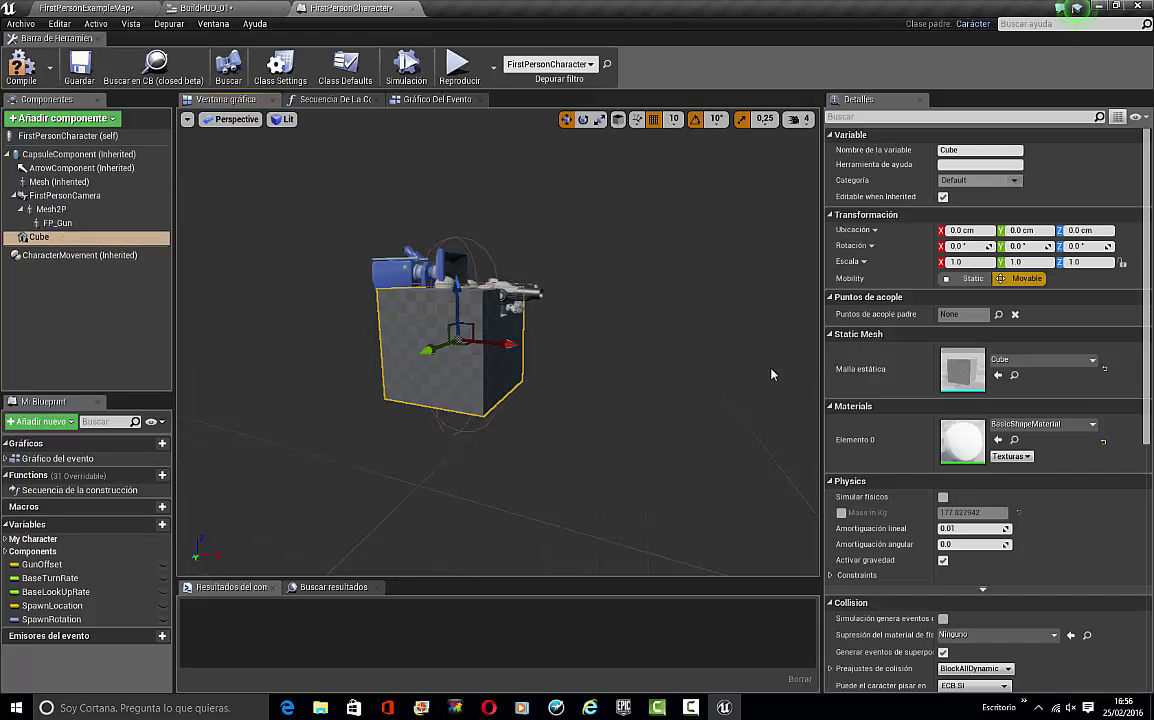
left_click_drag(490, 342, 702, 356)
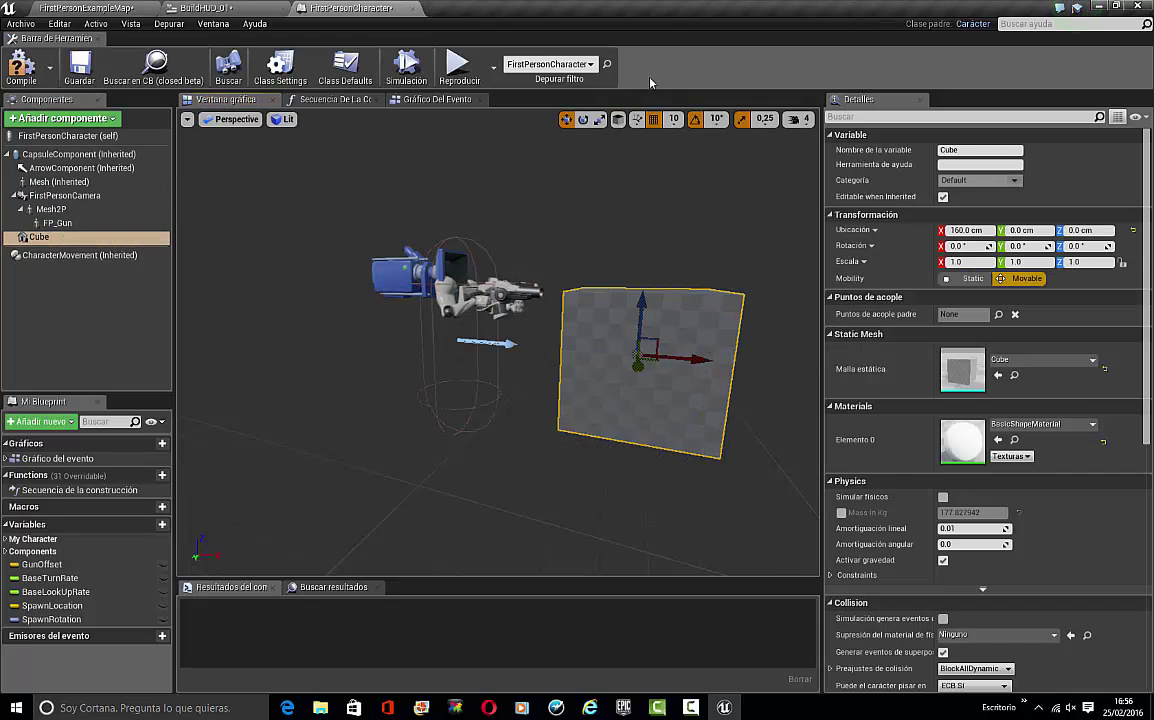
Scale the cube down uniformly to about 0.27 and set its collision preset to NoCollision
left_click(604, 124)
right_click_drag(502, 270, 596, 284)
left_click_drag(500, 329, 397, 335)
left_click(974, 668)
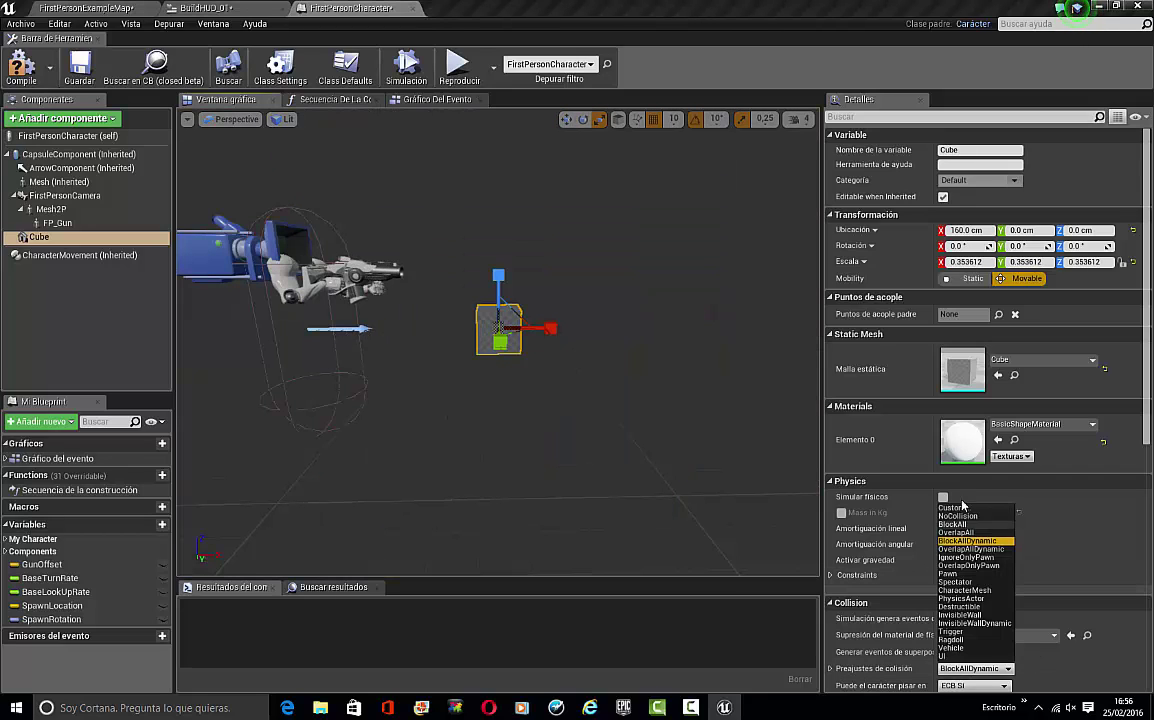
left_click(958, 516)
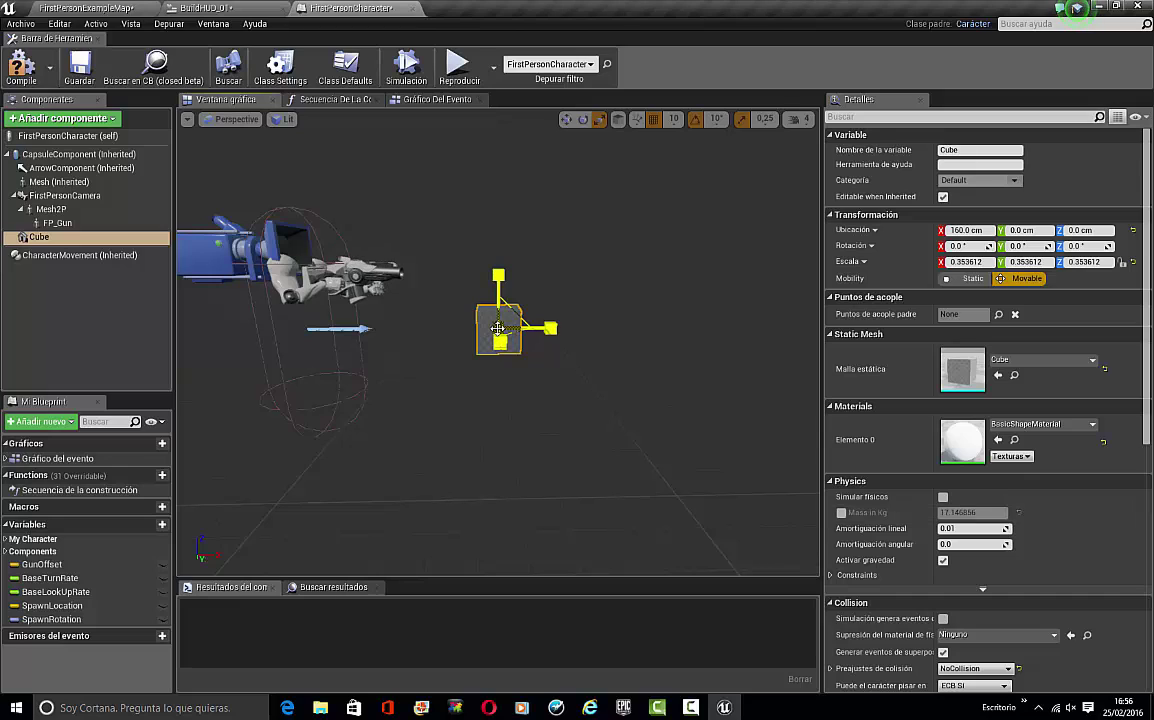
left_click_drag(498, 328, 482, 329)
Lower the cube to Z -80 cm and shift it slightly farther forward of the character
left_click(567, 120)
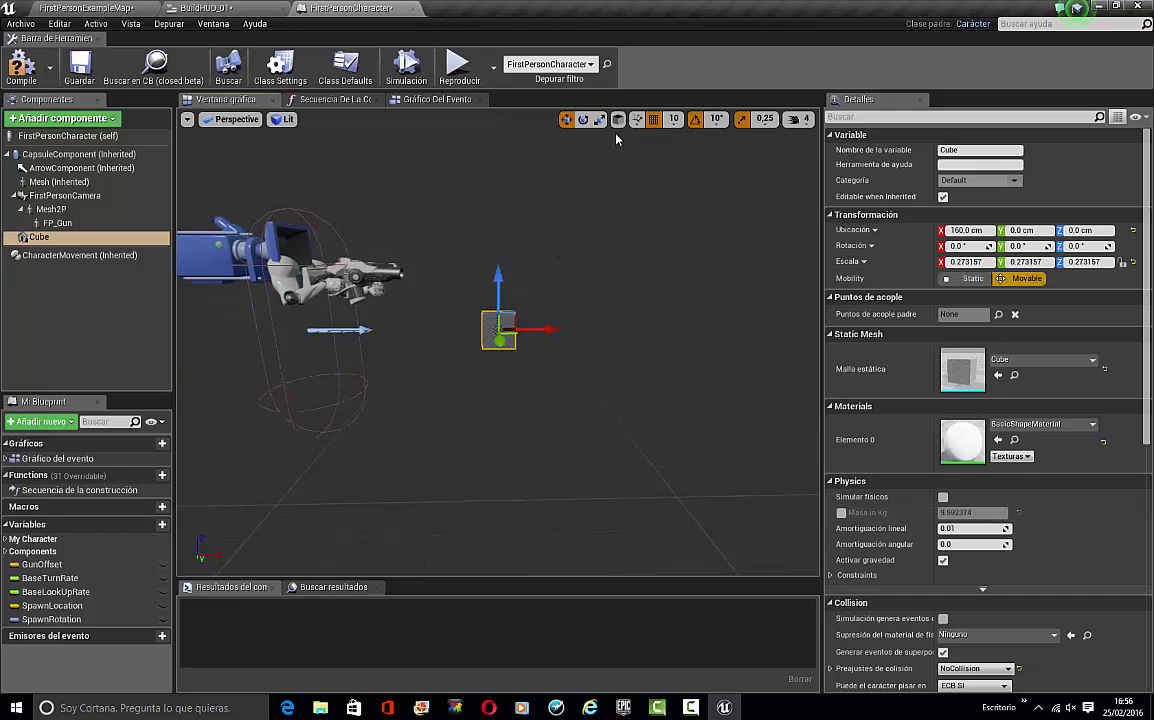
right_click_drag(549, 281, 546, 263)
left_click_drag(519, 288, 508, 356)
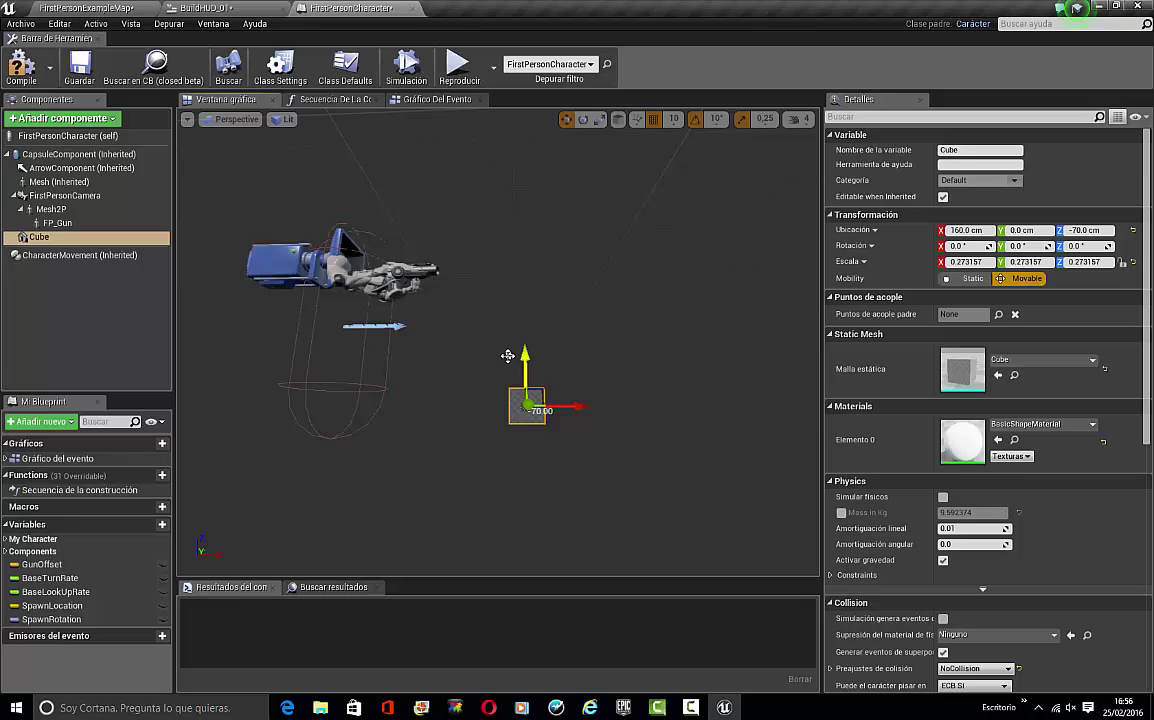
left_click(72, 341)
right_click_drag(204, 362, 515, 399)
left_click(527, 412)
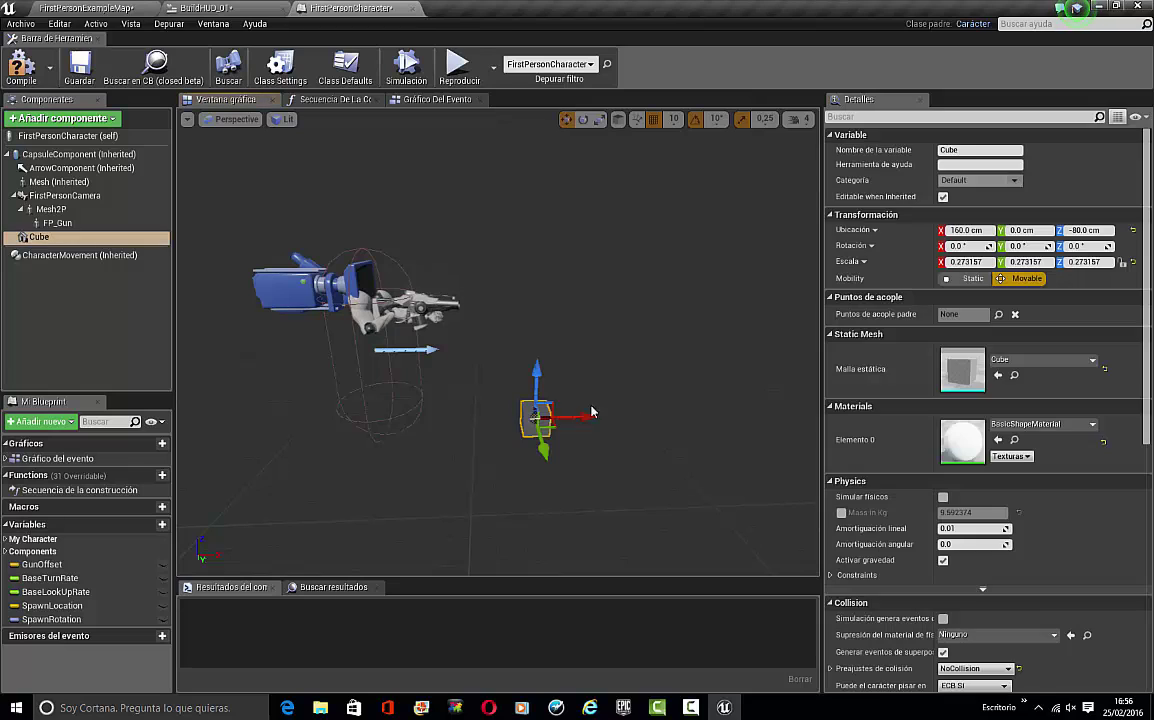
left_click_drag(585, 411, 596, 412)
Compile the FirstPersonCharacter blueprint and return to its event graph
left_click(83, 370)
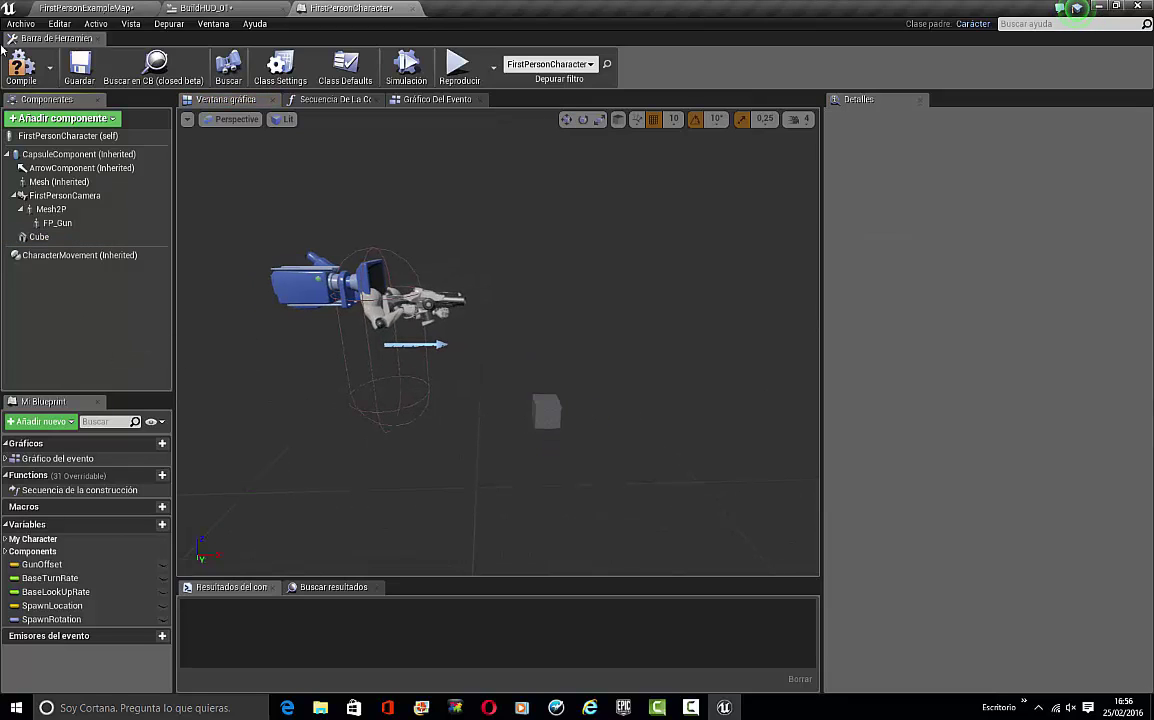
left_click(21, 68)
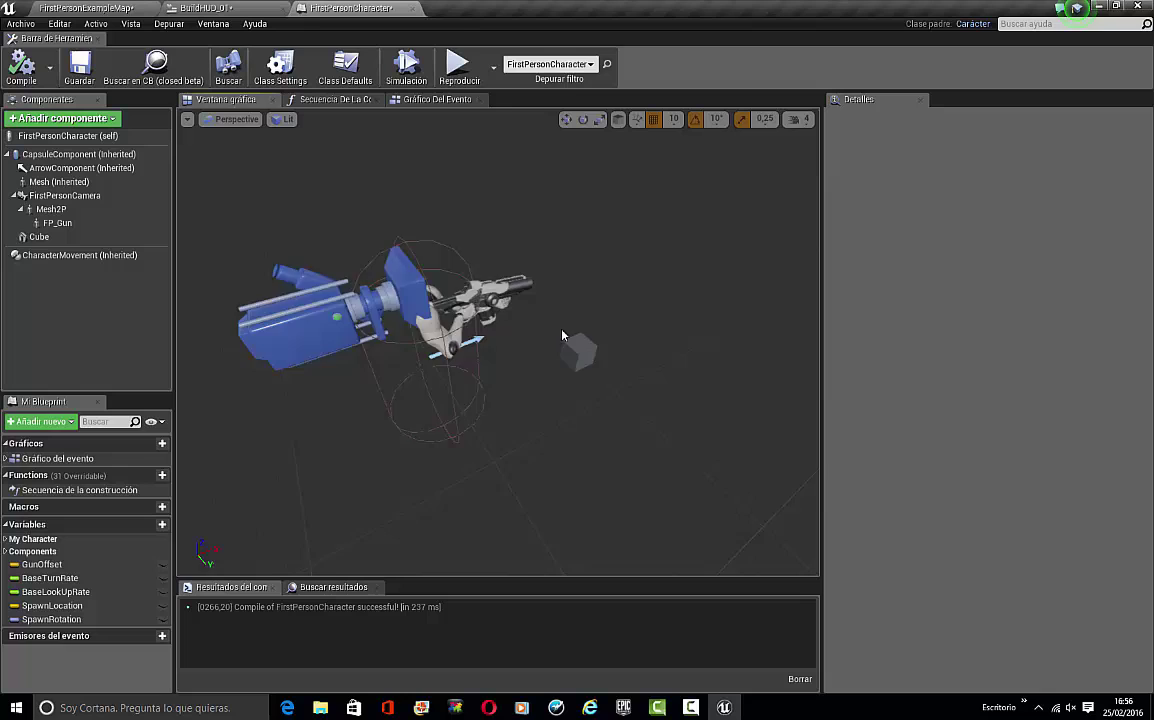
mouse_move(562, 335)
left_mouse_down()
mouse_move(552, 287)
mouse_move(502, 472)
mouse_move(574, 344)
left_mouse_up()
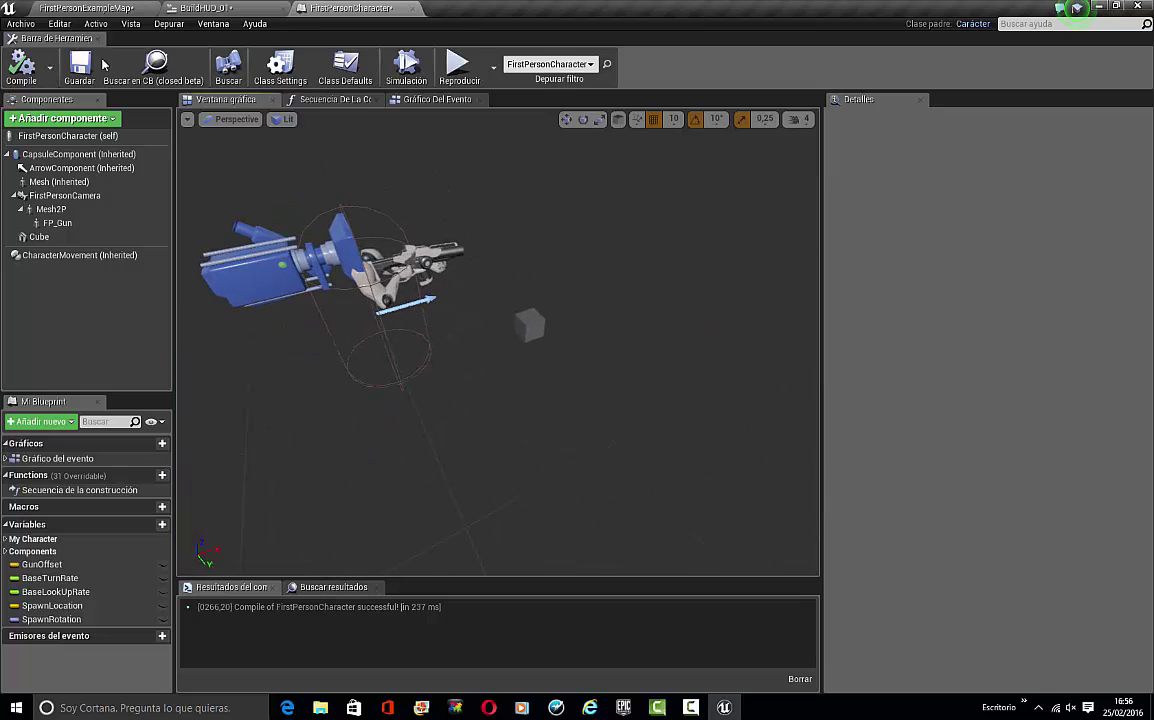
left_click(180, 8)
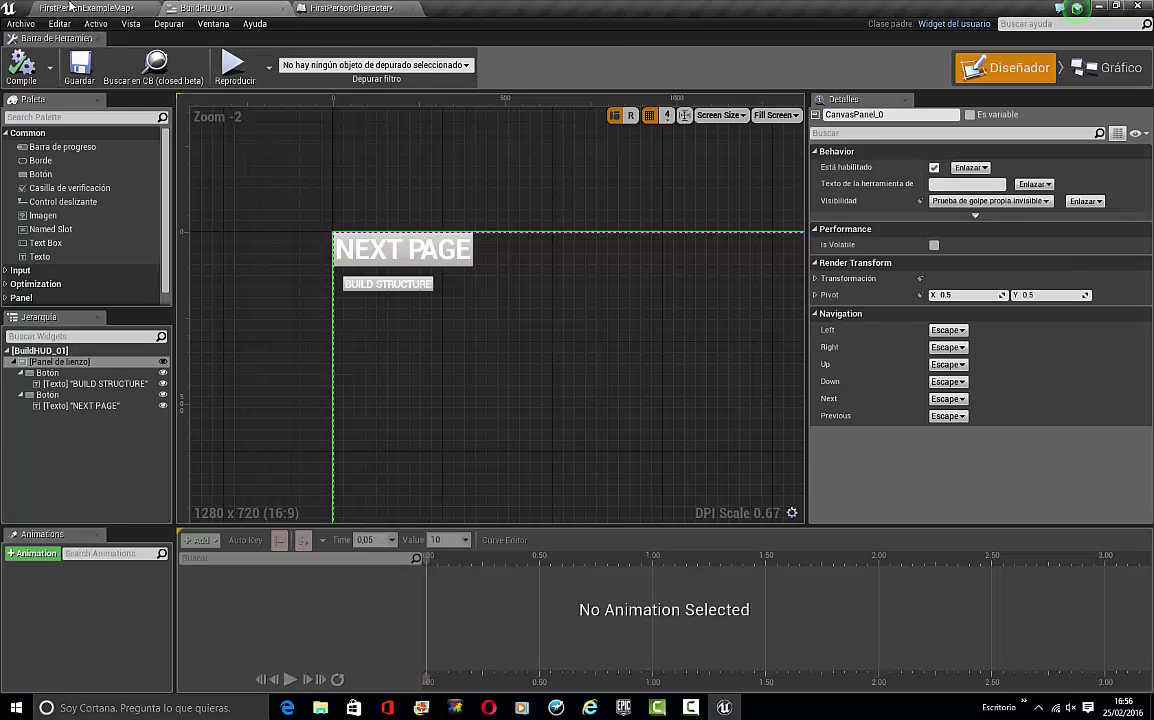
left_click(70, 7)
left_click(255, 8)
left_click(350, 8)
left_click(410, 100)
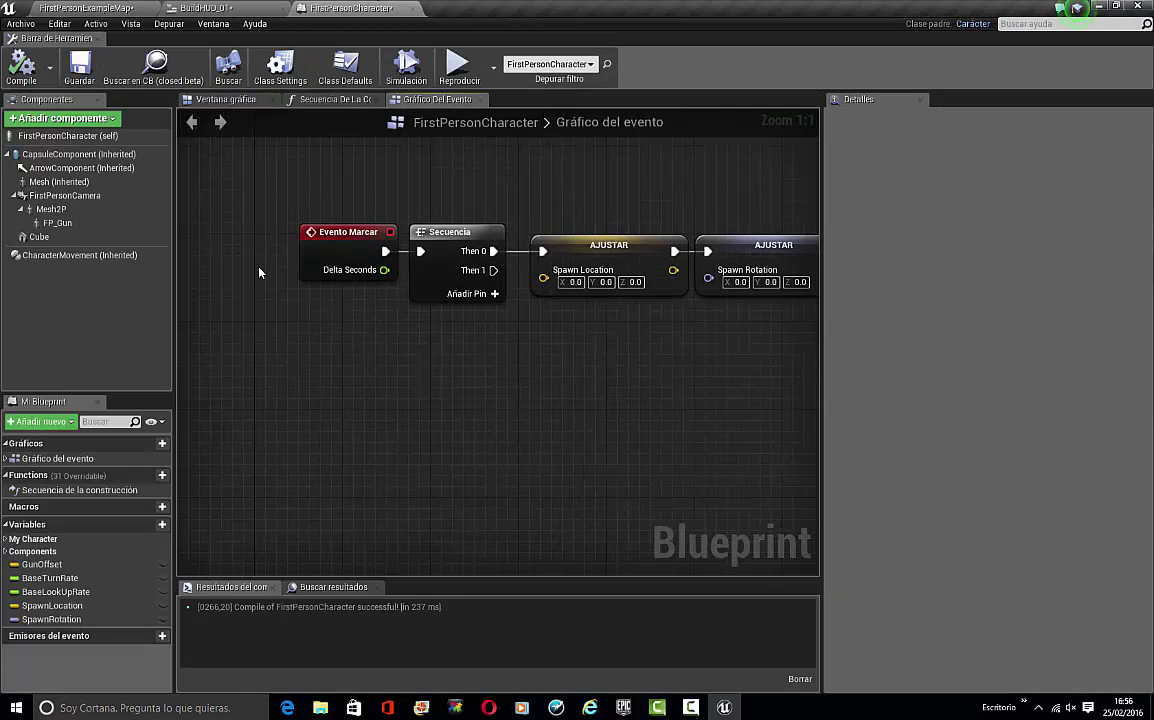
Feed the Spawn Location setter from a GetWorldLocation node that targets the Cube component
left_click_drag(377, 292, 378, 390)
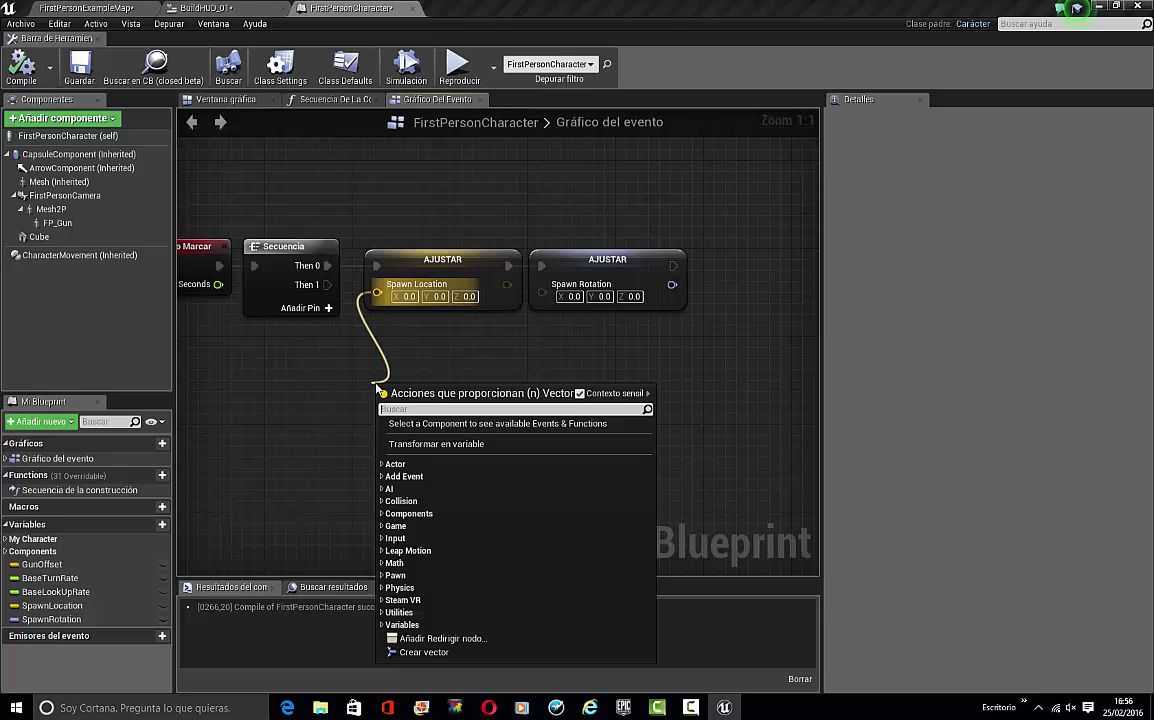
type("get world")
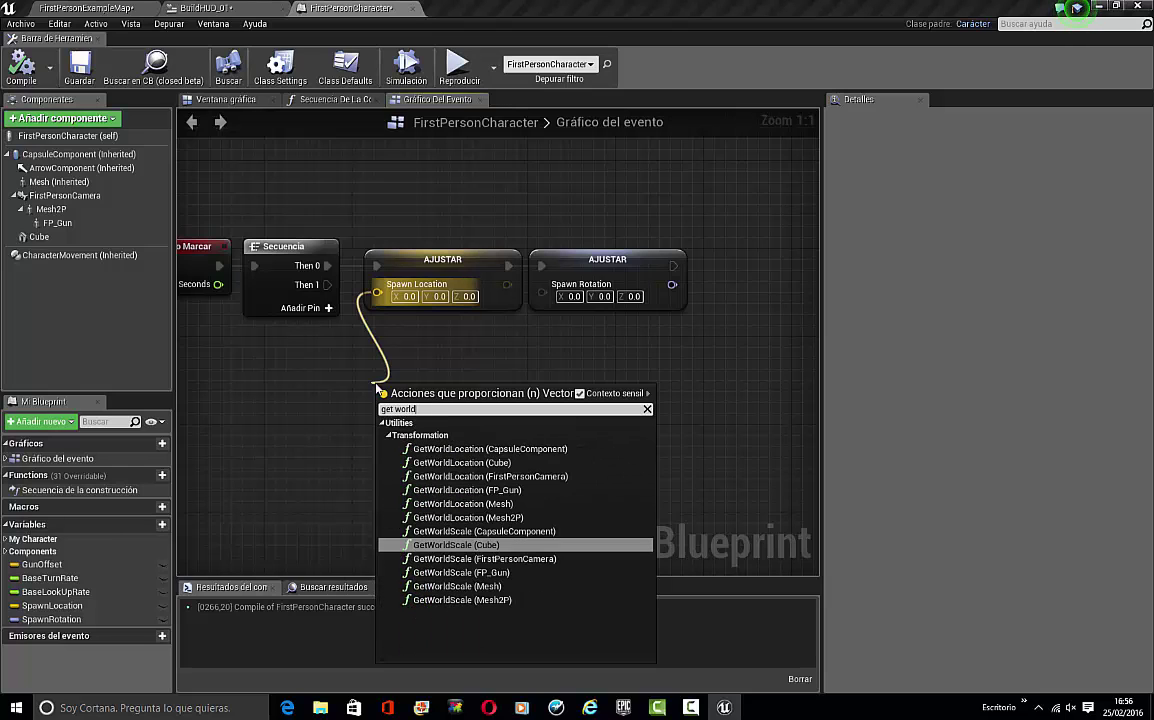
key("Up")
key("Up")
key("Up")
key("Up")
key("Up")
key("Up")
key("Return")
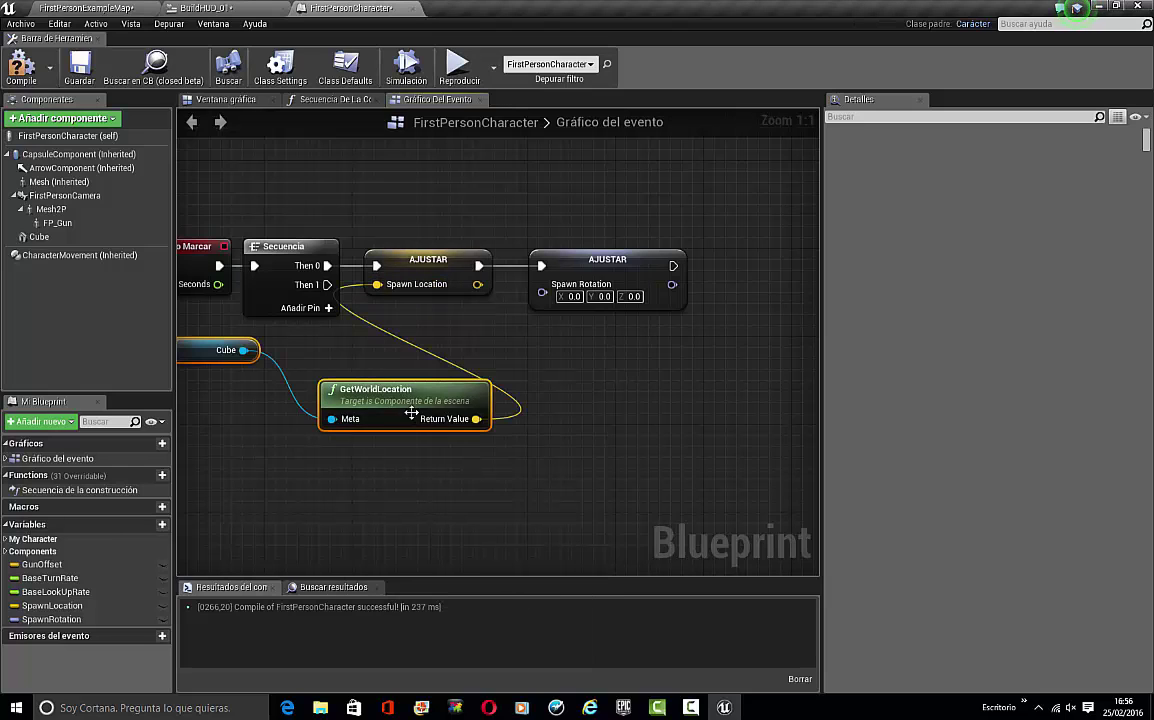
Arrange the GetWorldLocation node and its Cube reference compactly beneath the Spawn Location setter
left_click_drag(411, 413, 424, 478)
left_click_drag(222, 412, 409, 506)
left_click_drag(371, 407, 430, 311)
left_click(443, 453)
Feed the Spawn Rotation setter from a GetWorldRotation node targeting the Cube, and place the Cube reference beneath that node
right_click_drag(443, 453, 424, 429)
left_click_drag(525, 270, 555, 409)
type("get world")
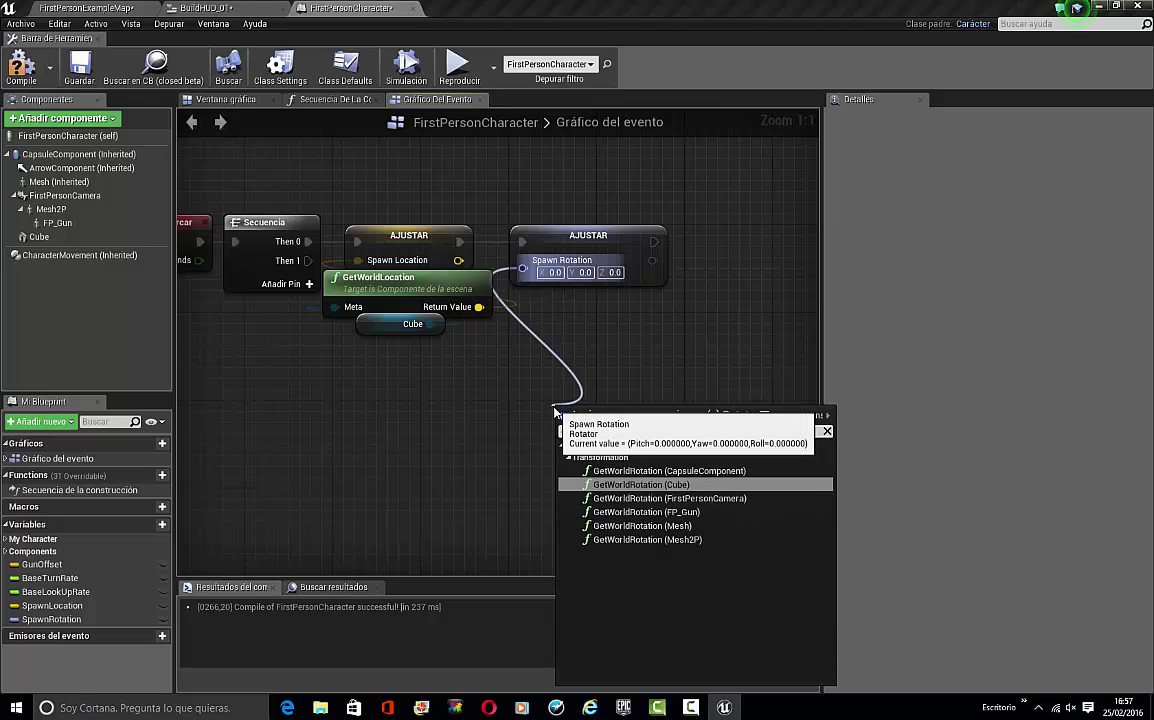
type(" lo")
key("BackSpace")
key("Down")
key("Return")
left_click_drag(457, 389, 651, 424)
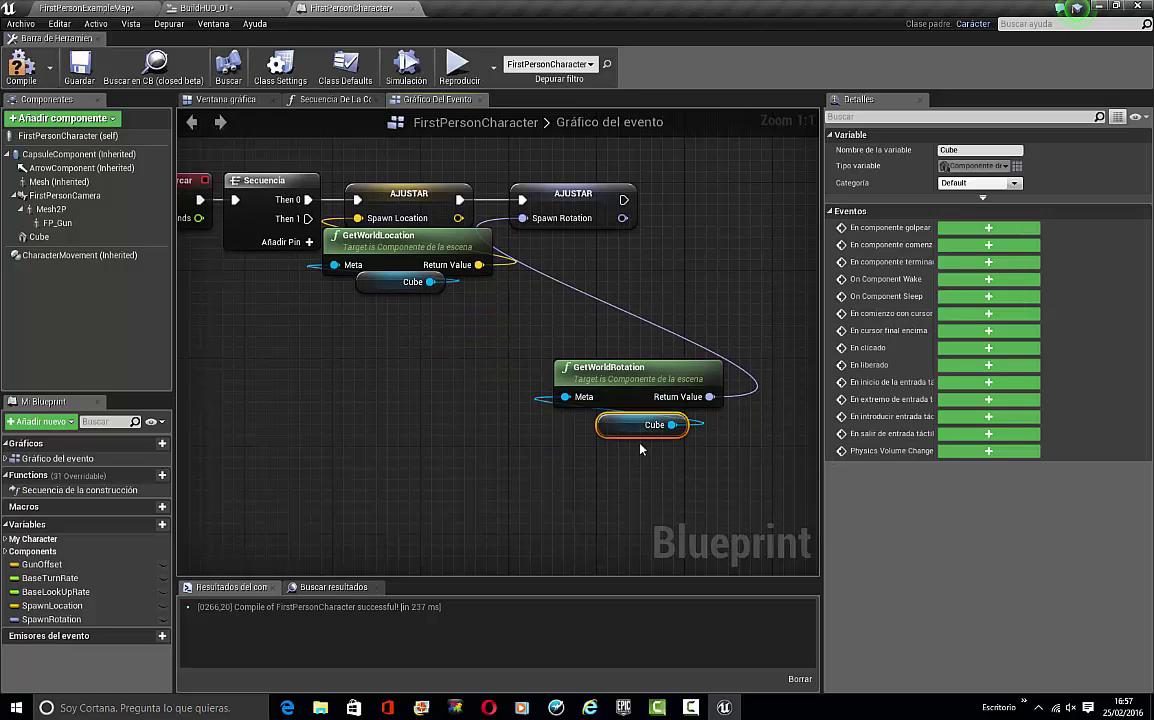
Place the GetWorldRotation node and its Cube reference compactly beneath the Spawn Rotation setter
left_click(662, 362, "shift")
left_click_drag(662, 362, 613, 229)
left_click(598, 440)
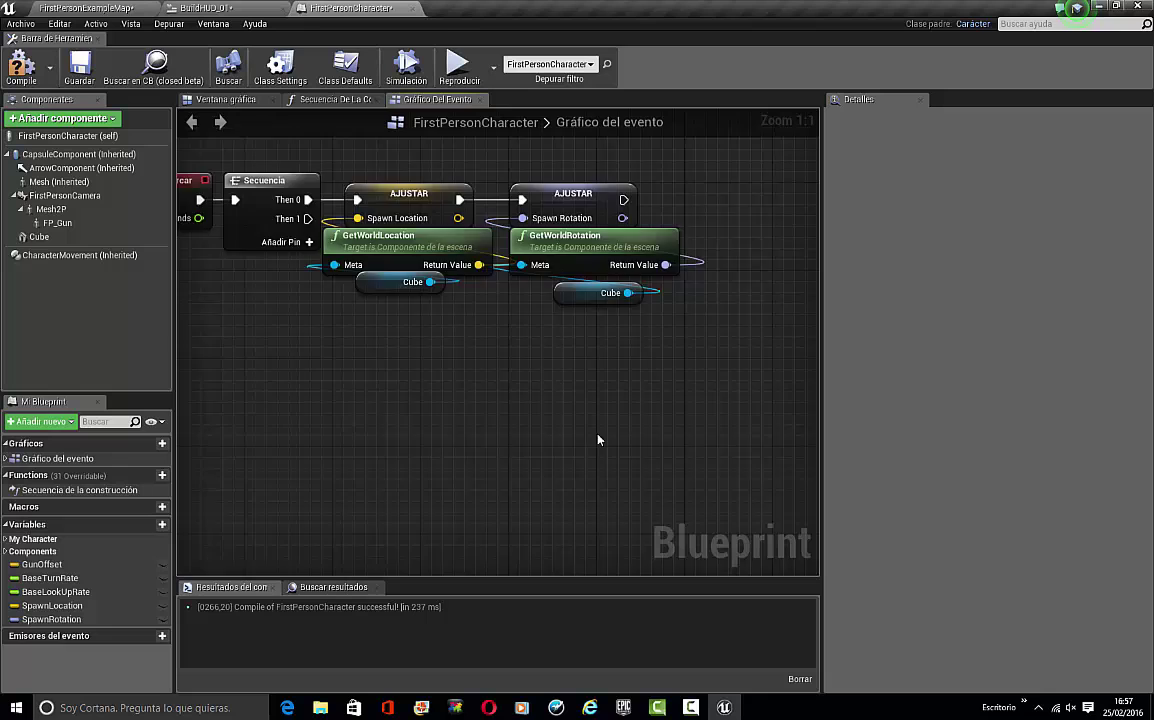
right_click_drag(598, 440, 379, 482)
scroll(550, 436, "down", 2)
right_click_drag(550, 436, 665, 451)
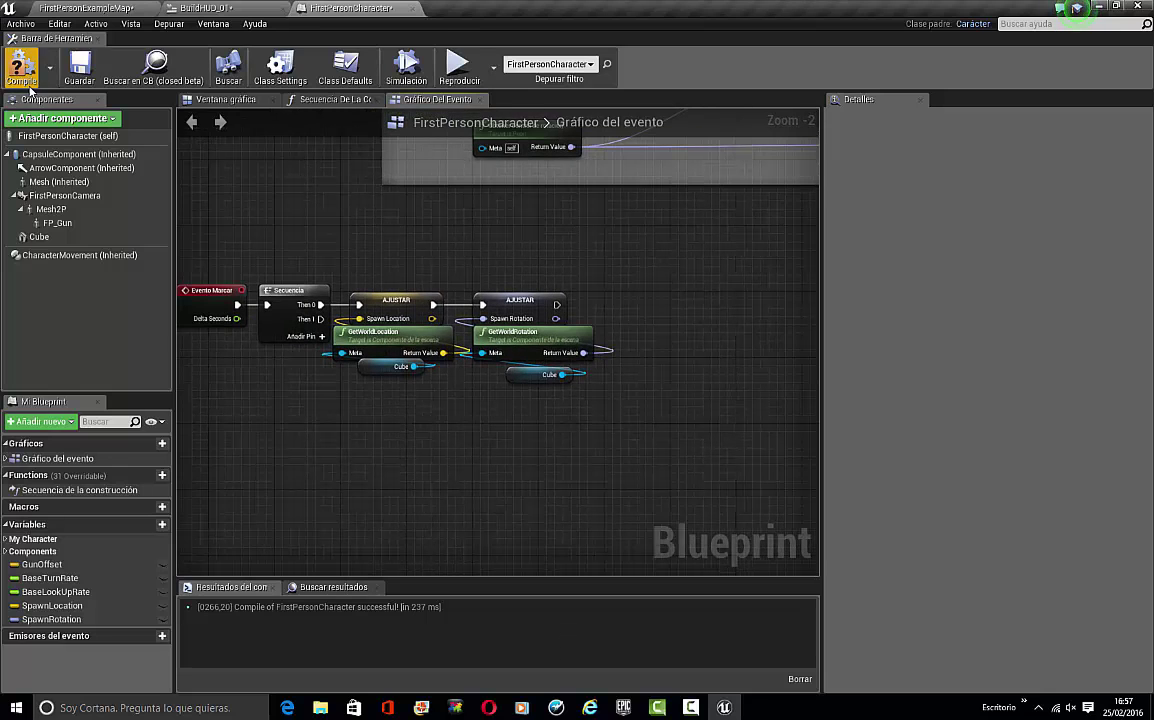
left_click(528, 374)
scroll(527, 373, "up", 2)
left_click_drag(528, 377, 532, 369)
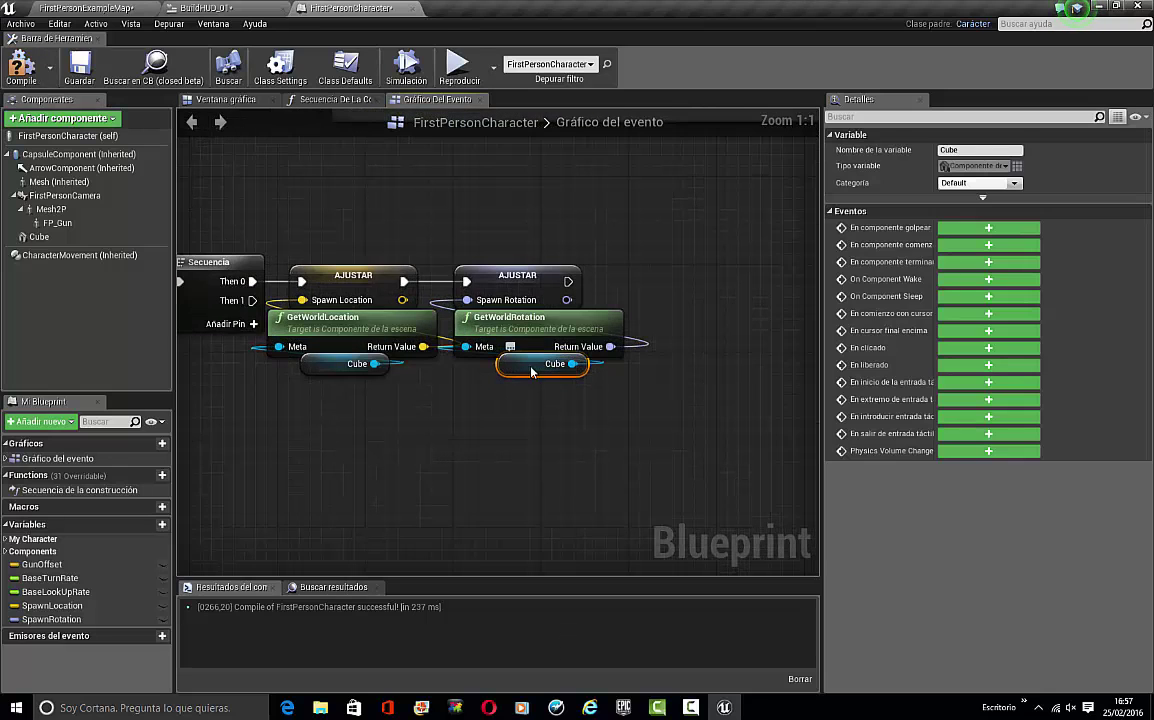
Examine the tick event chain that sets Spawn Location and Spawn Rotation from the Cube
left_click(531, 417)
right_click_drag(531, 417, 557, 434)
scroll(540, 437, "down", 4)
scroll(255, 312, "up", 3)
right_click_drag(246, 312, 264, 316)
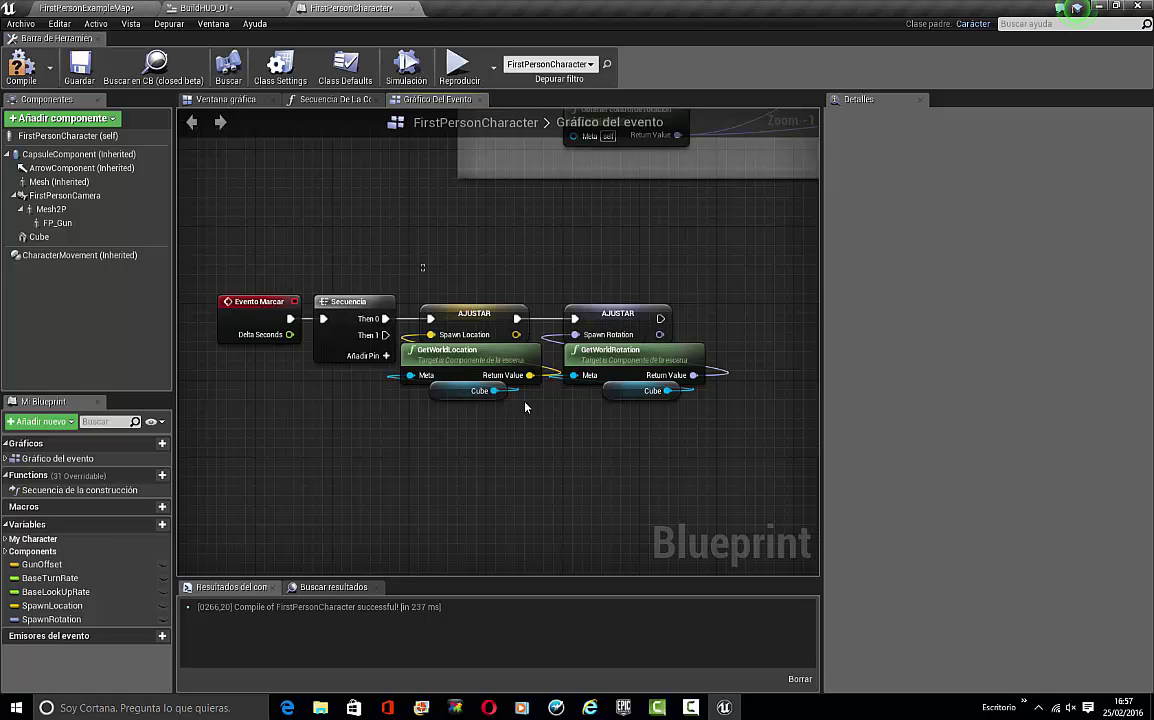
left_click_drag(526, 407, 496, 551)
left_click(489, 470)
left_click(486, 298)
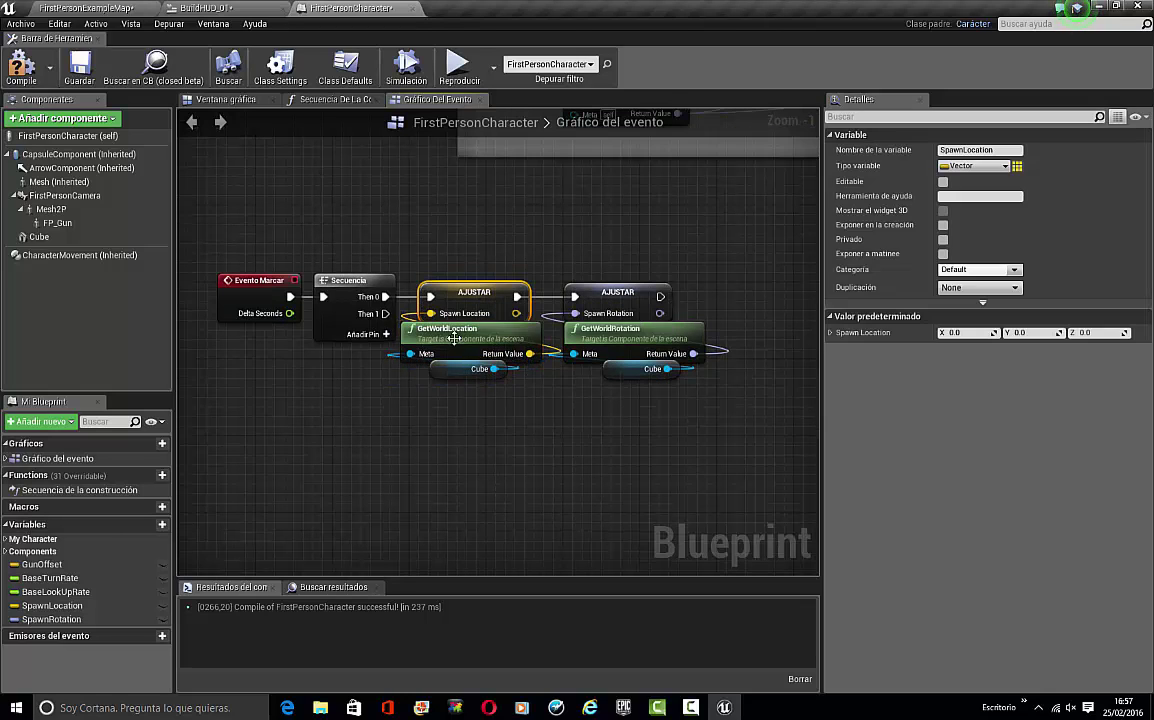
left_click(455, 338)
left_click(478, 369)
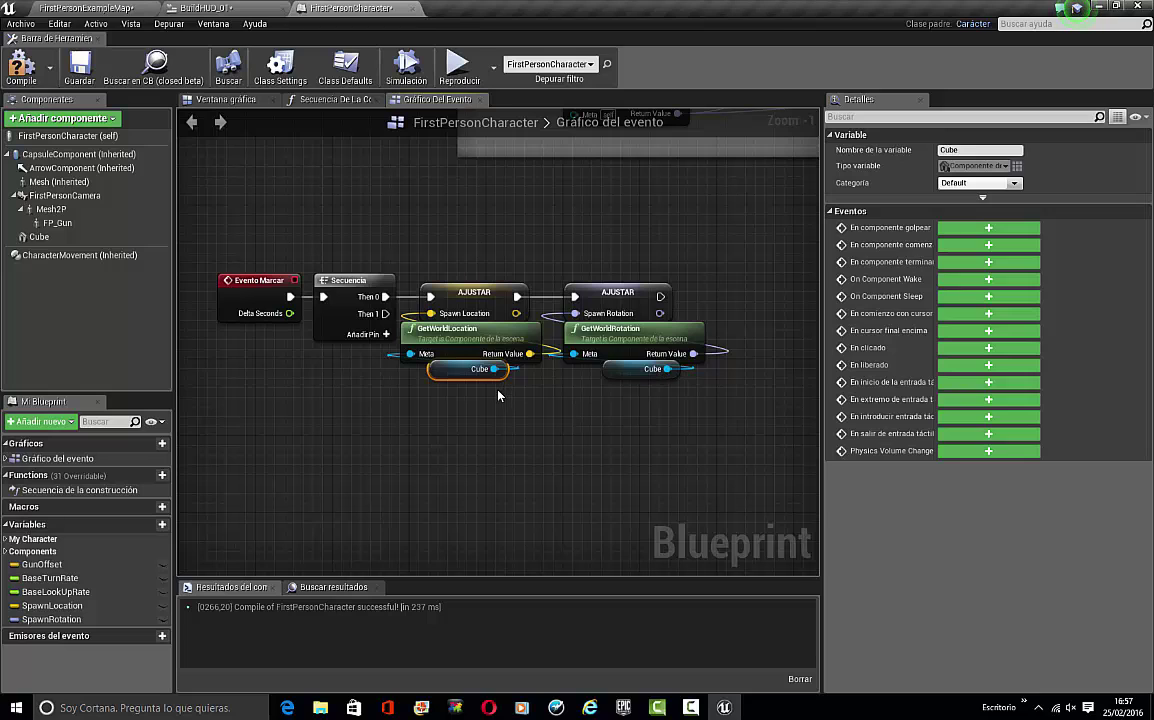
left_click(317, 395)
right_click_drag(317, 395, 191, 361)
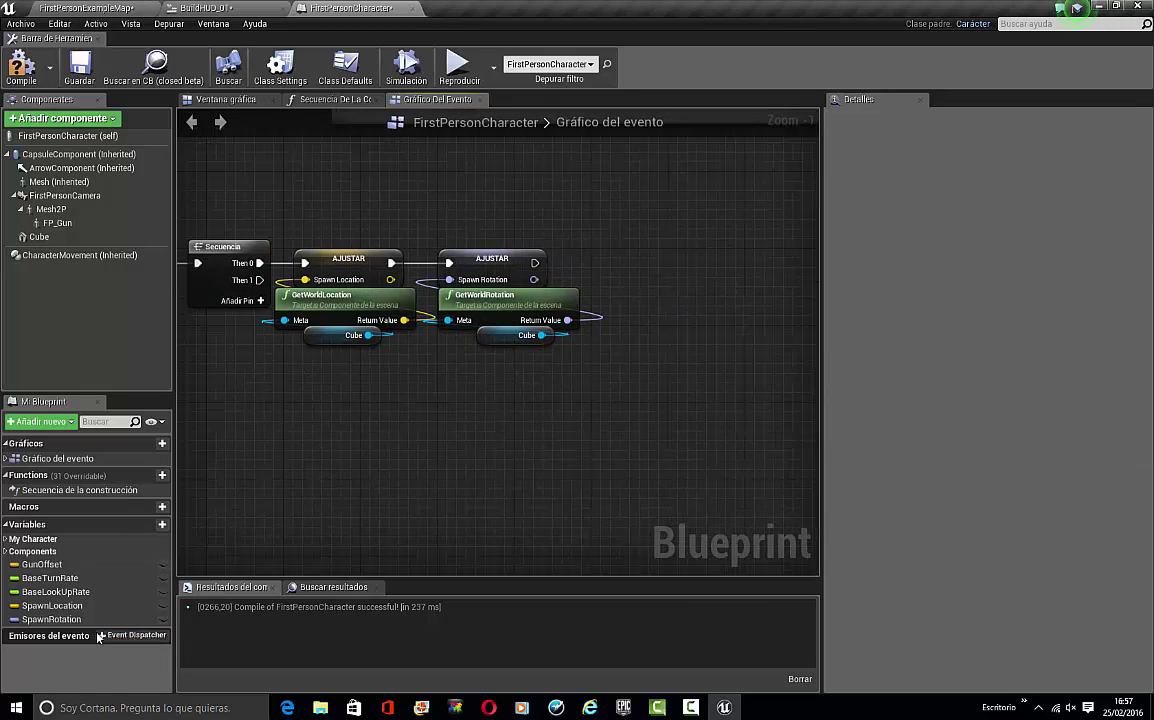
Add an OnClicked event for the BUILD STRUCTURE button in the BuildHUD_01 widget
left_click(265, 7)
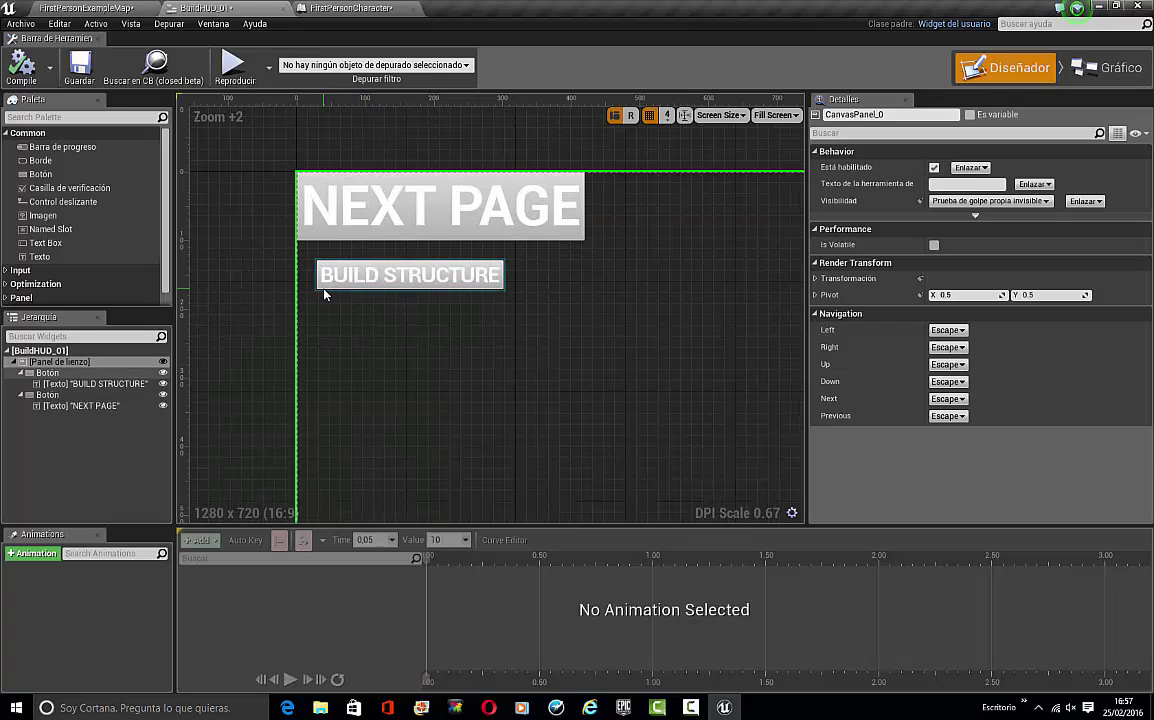
left_click(325, 290)
scroll(966, 413, "down", 3)
scroll(966, 413, "down", 3)
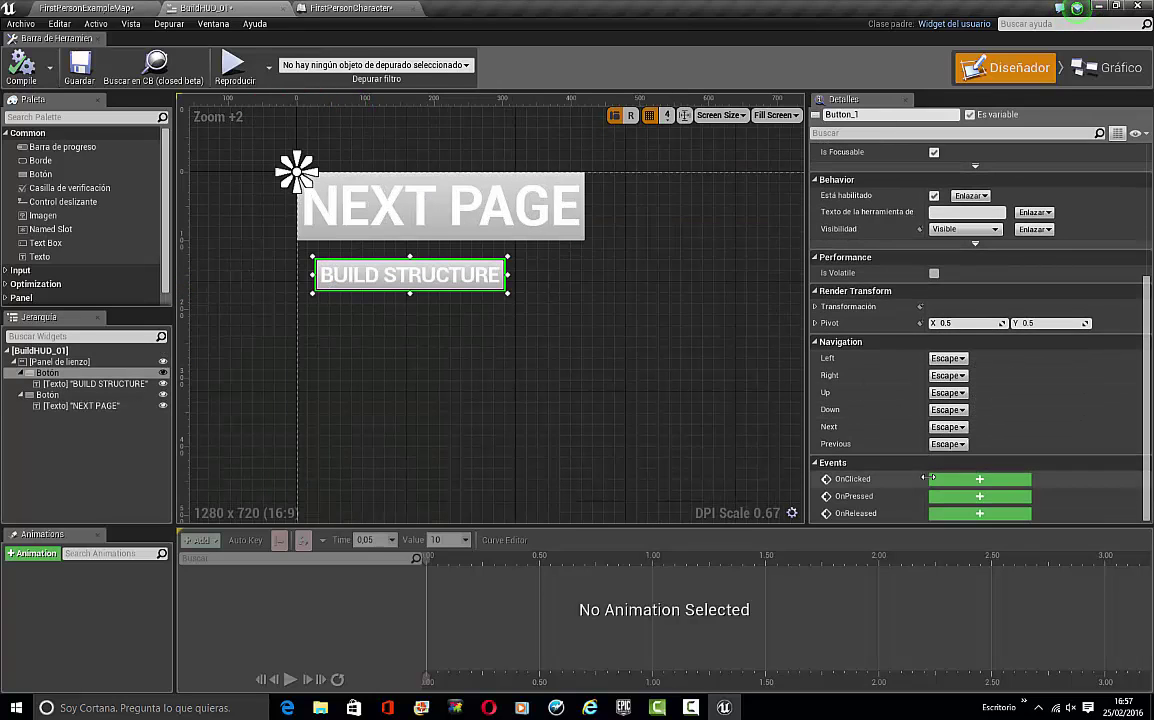
left_click(978, 479)
right_click_drag(616, 411, 275, 454)
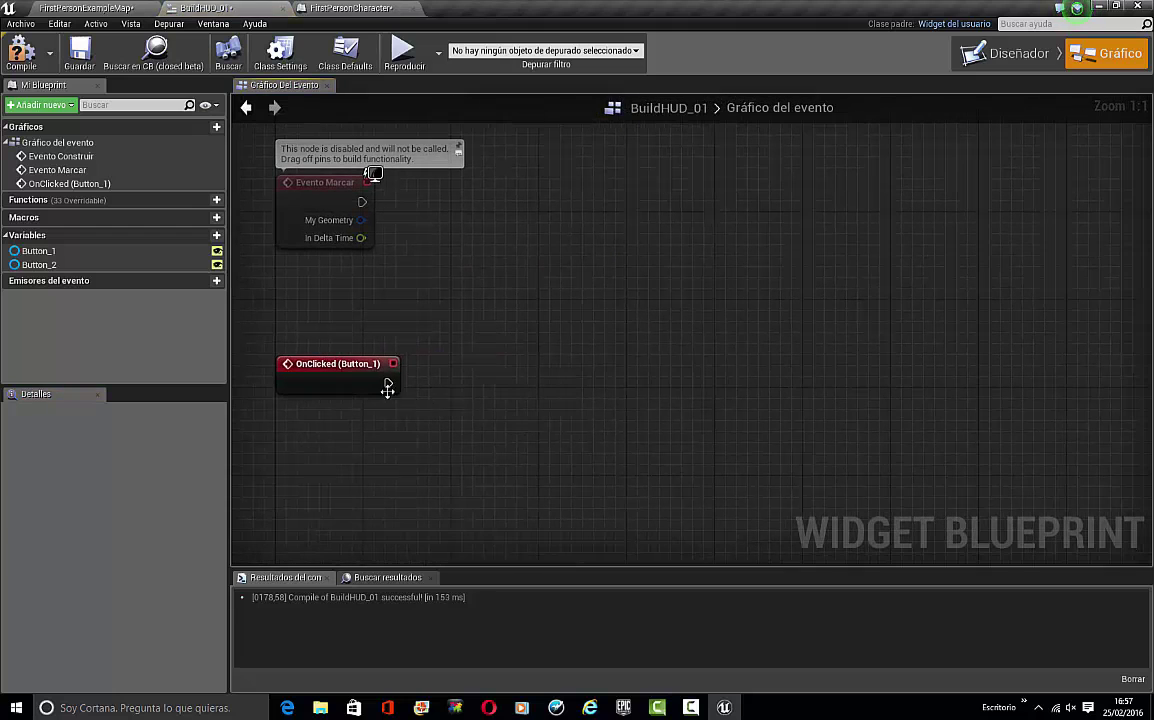
Connect a cast to FirstPersonCharacter to the execution output of the OnClicked (Button_1) event
left_click_drag(612, 385, 598, 384)
type("cast")
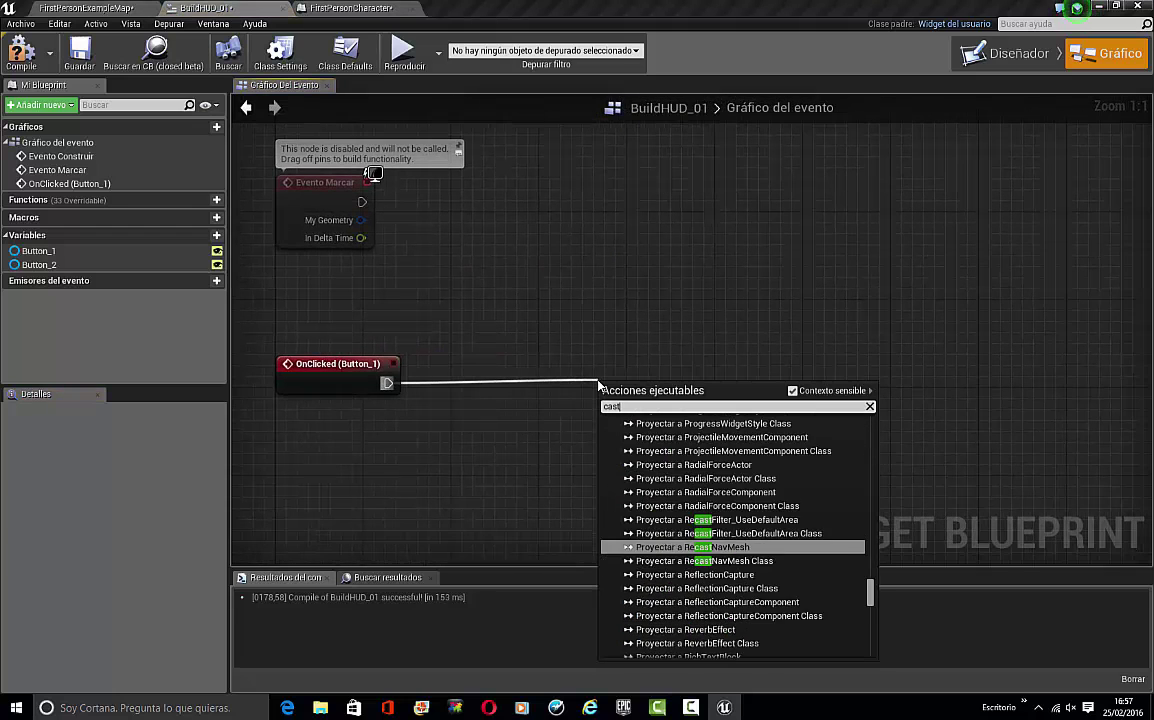
type(" to firsw")
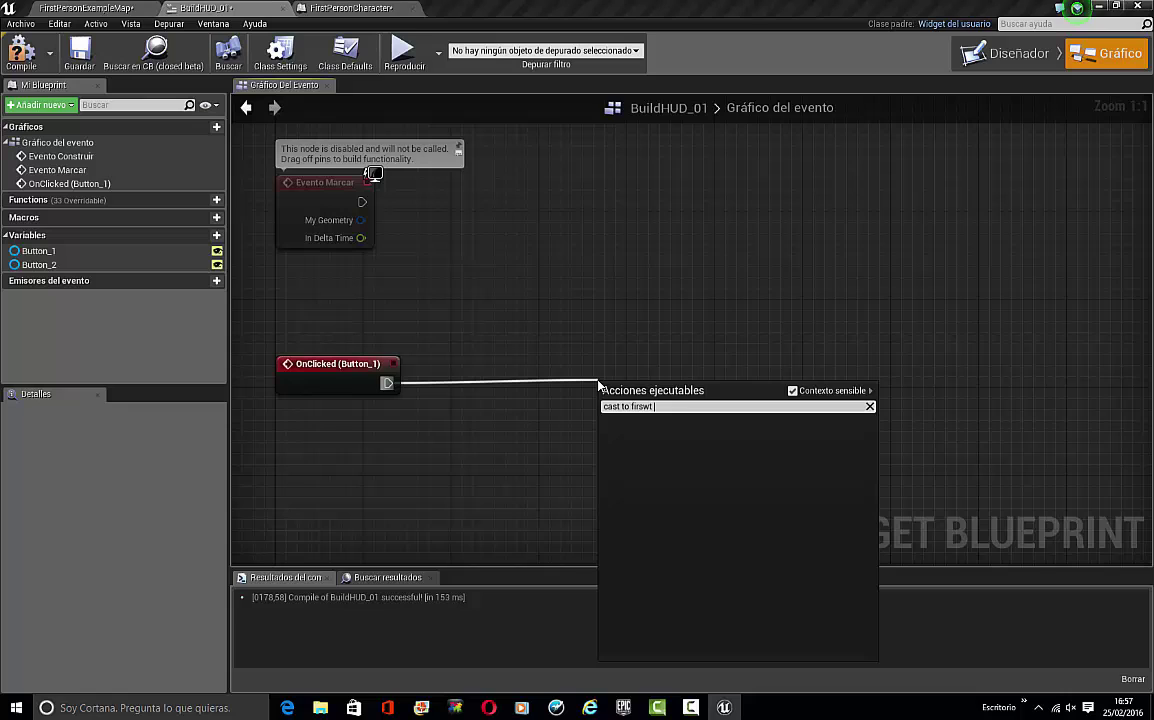
key("BackSpace")
type("t")
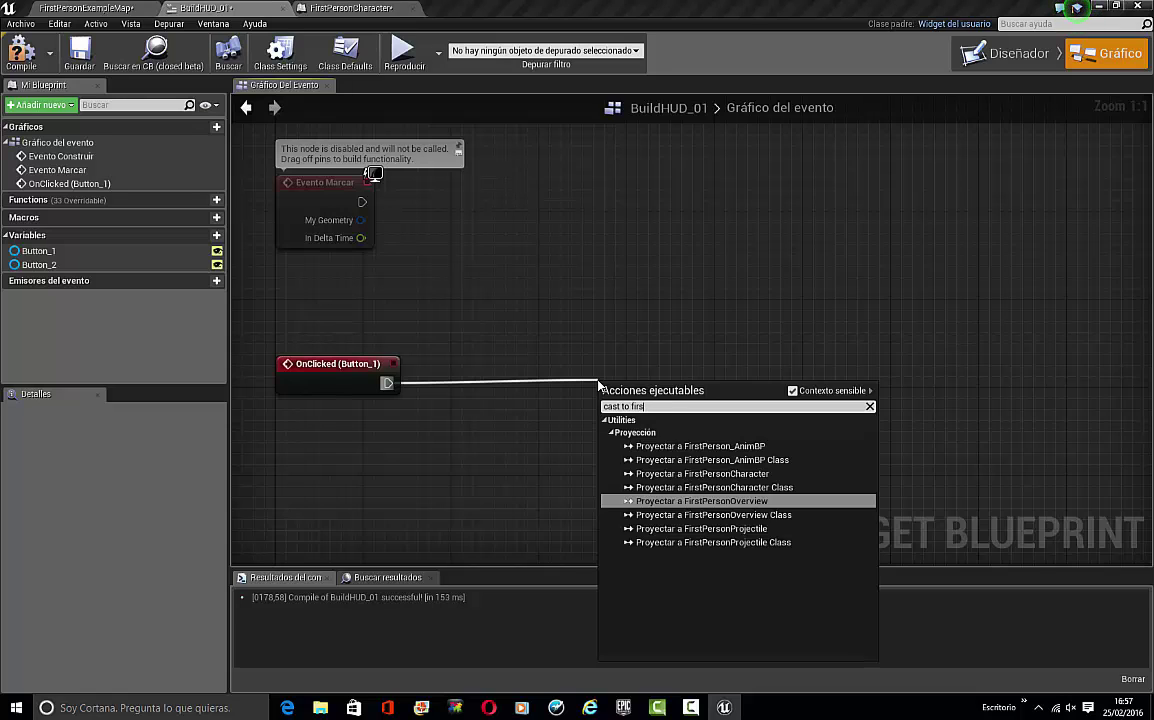
type(" person cha")
key("Return")
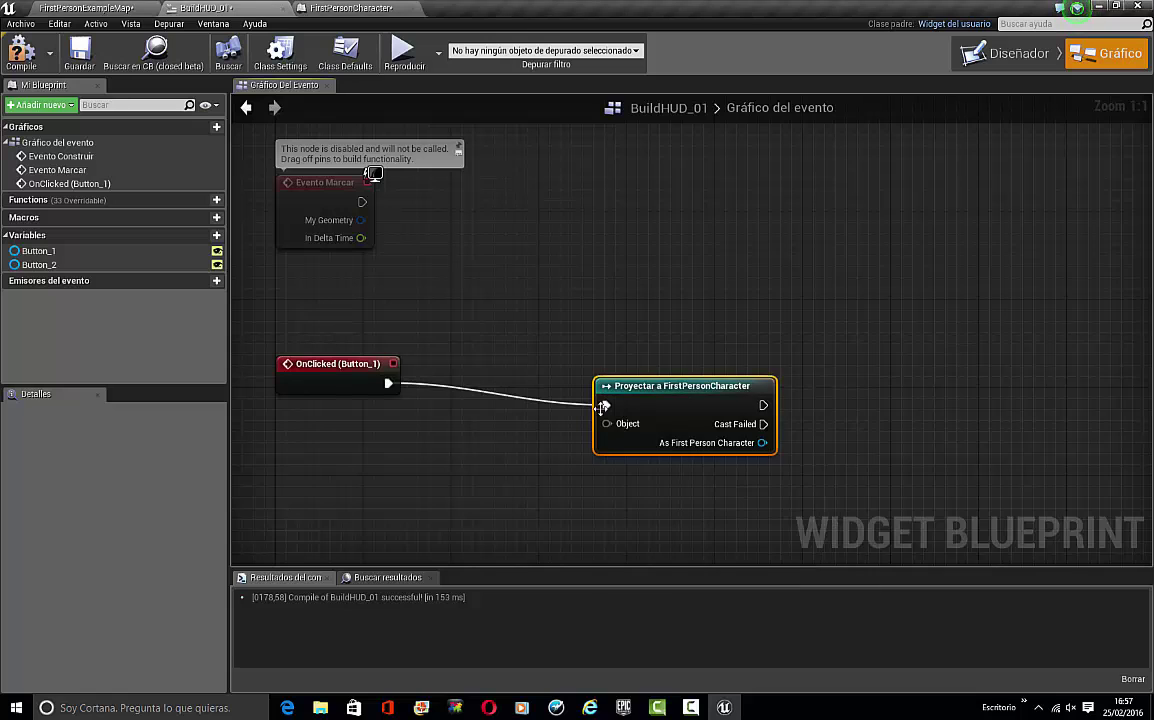
Feed the cast's Object input from a Get Player Character node
left_click_drag(624, 430, 498, 525)
type("get")
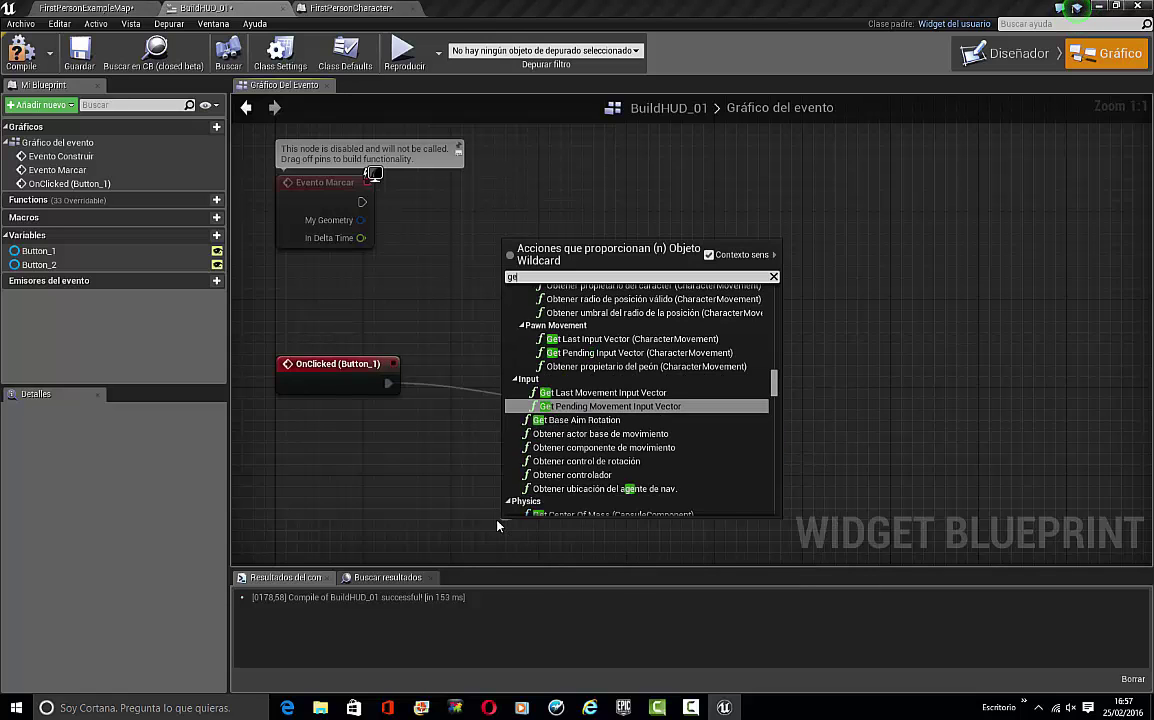
type(" player char")
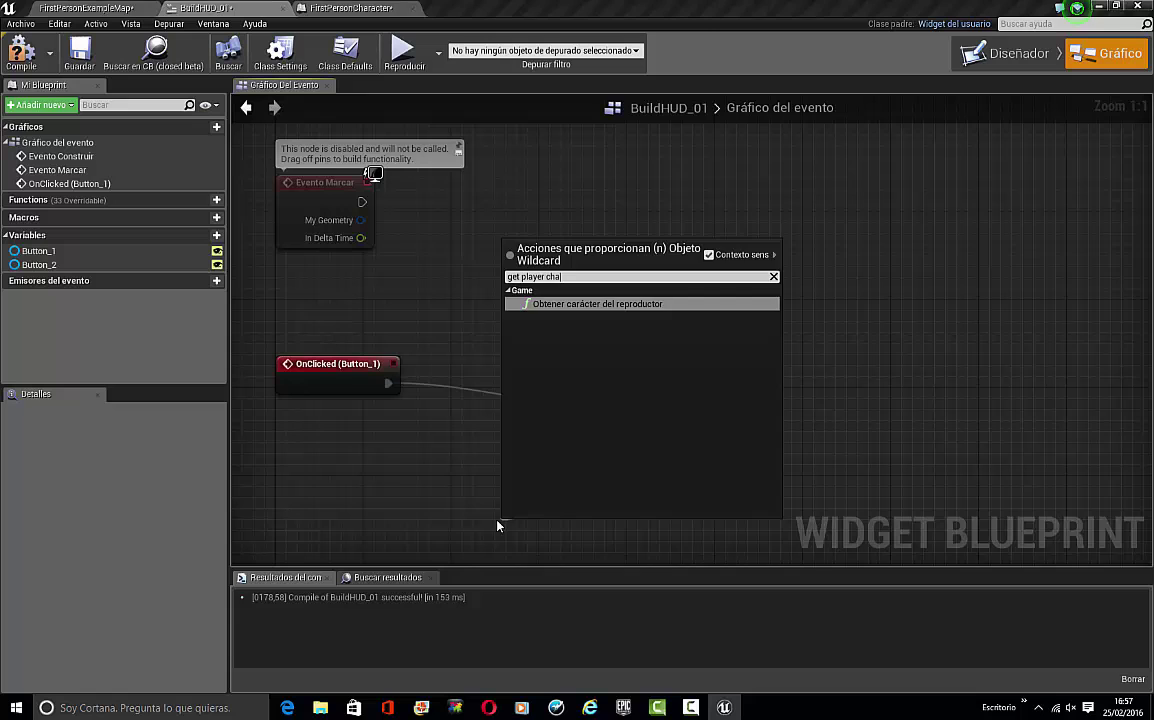
key("Return")
Arrange the cast node level with the OnClicked event and the player character node below them
left_click(656, 374)
right_click_drag(656, 374, 367, 278)
left_click(518, 345)
right_click_drag(560, 345, 653, 373)
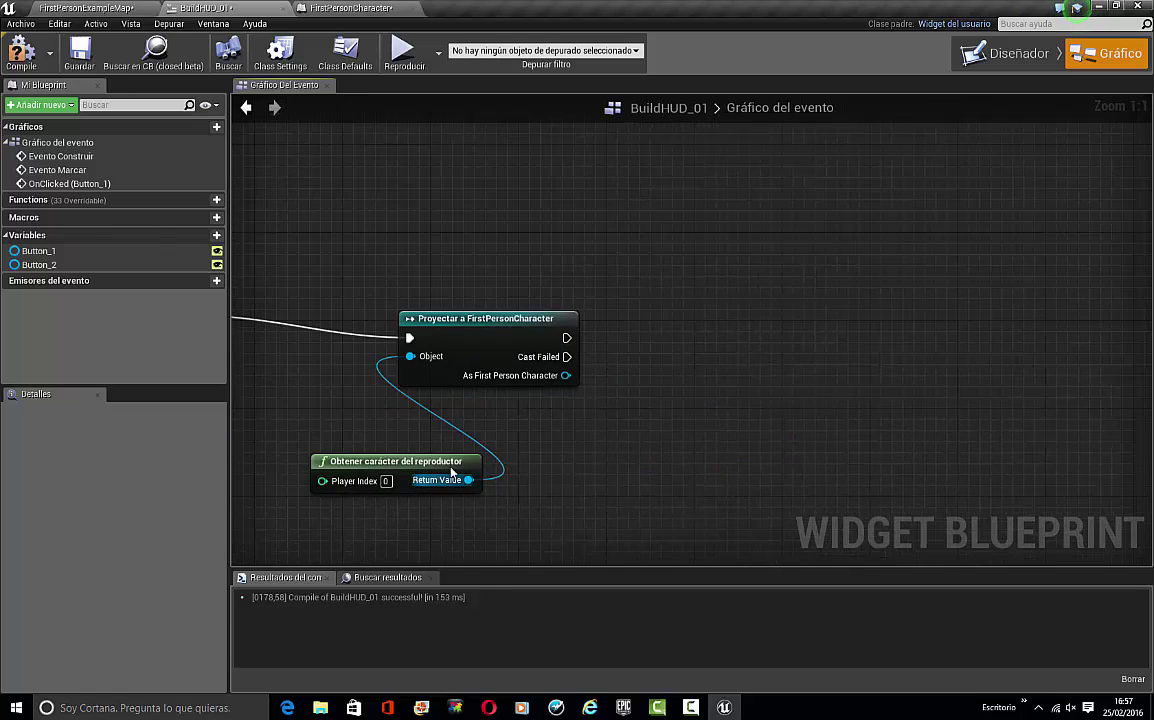
right_click_drag(451, 471, 640, 467)
left_click_drag(577, 463, 484, 429)
left_click_drag(544, 499, 607, 303)
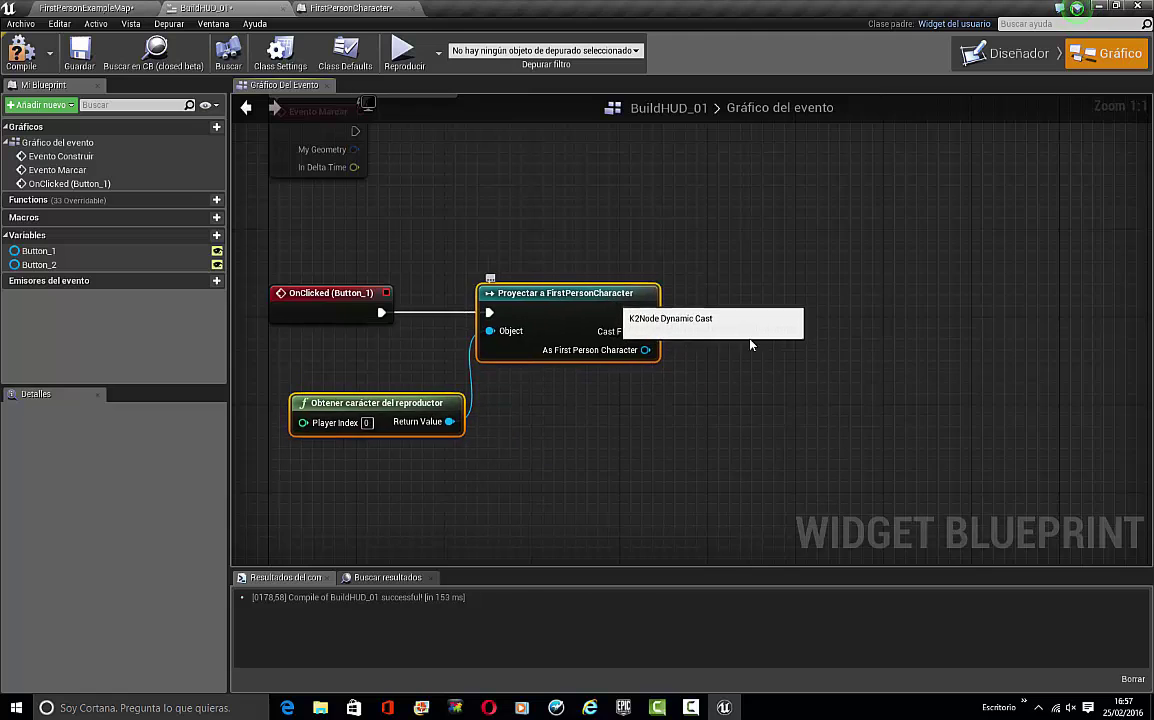
Add a Get Spawn Location node from the cast's As First Person Character output
left_click(842, 364)
scroll(842, 364, "down", 1)
right_click_drag(650, 407, 470, 430)
scroll(483, 395, "up", 1)
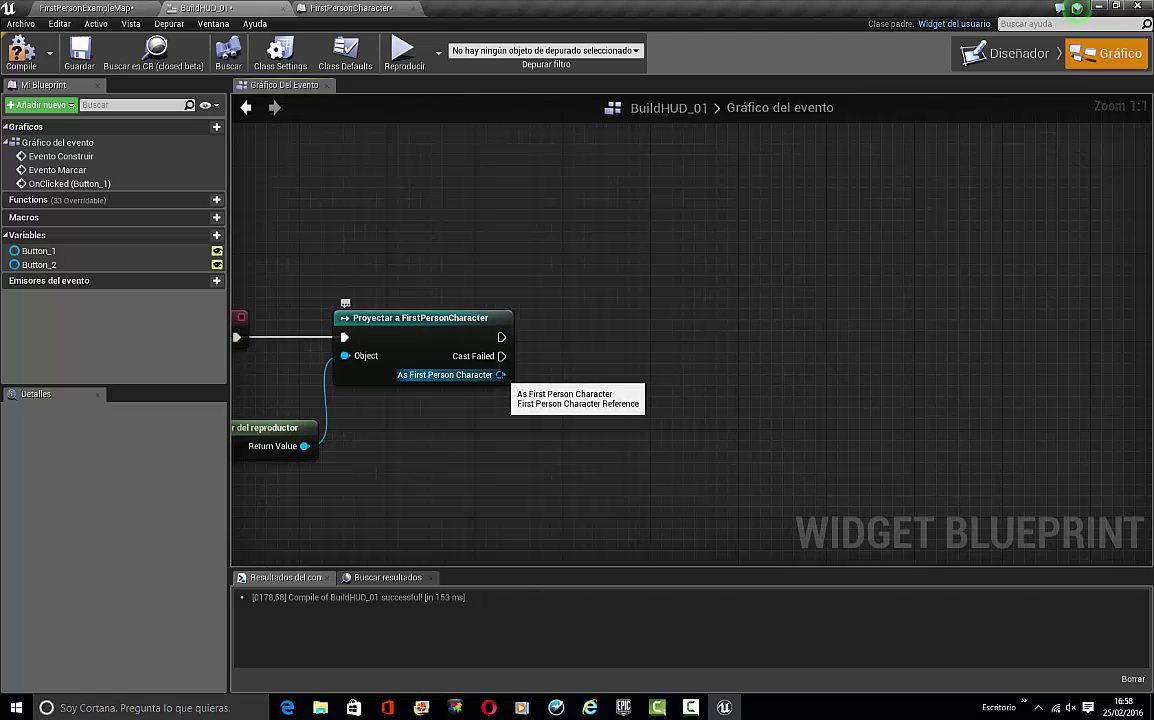
left_click_drag(500, 375, 505, 381)
left_click_drag(576, 437, 576, 437)
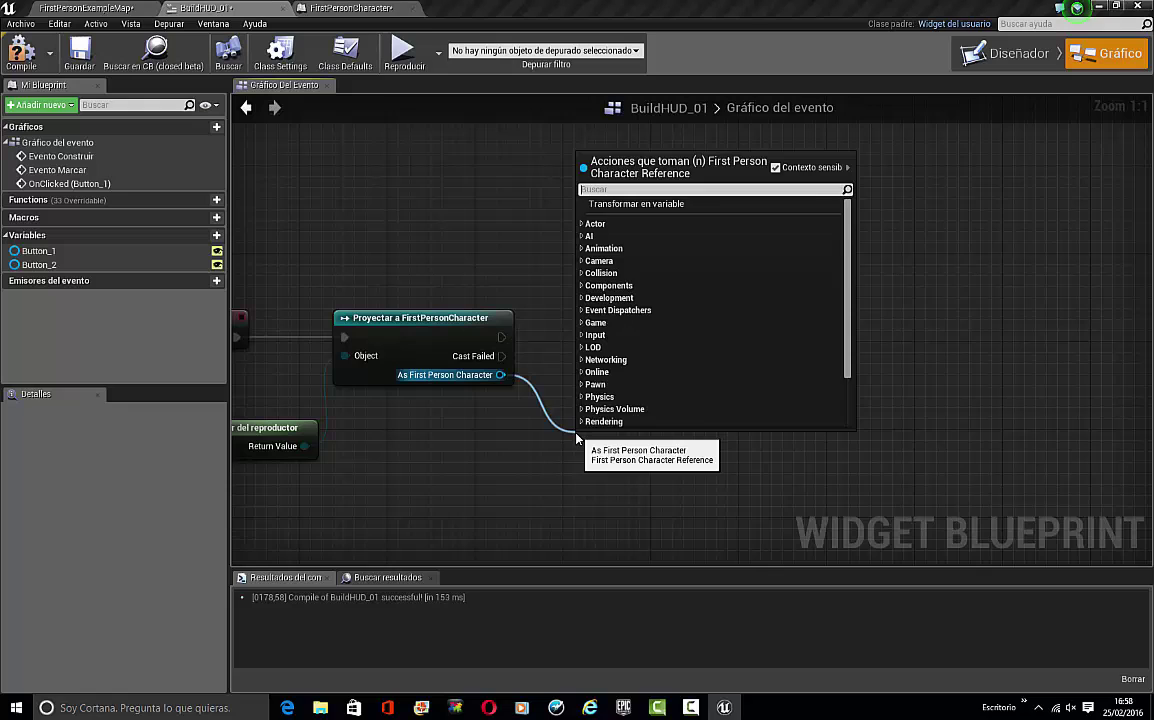
type("get")
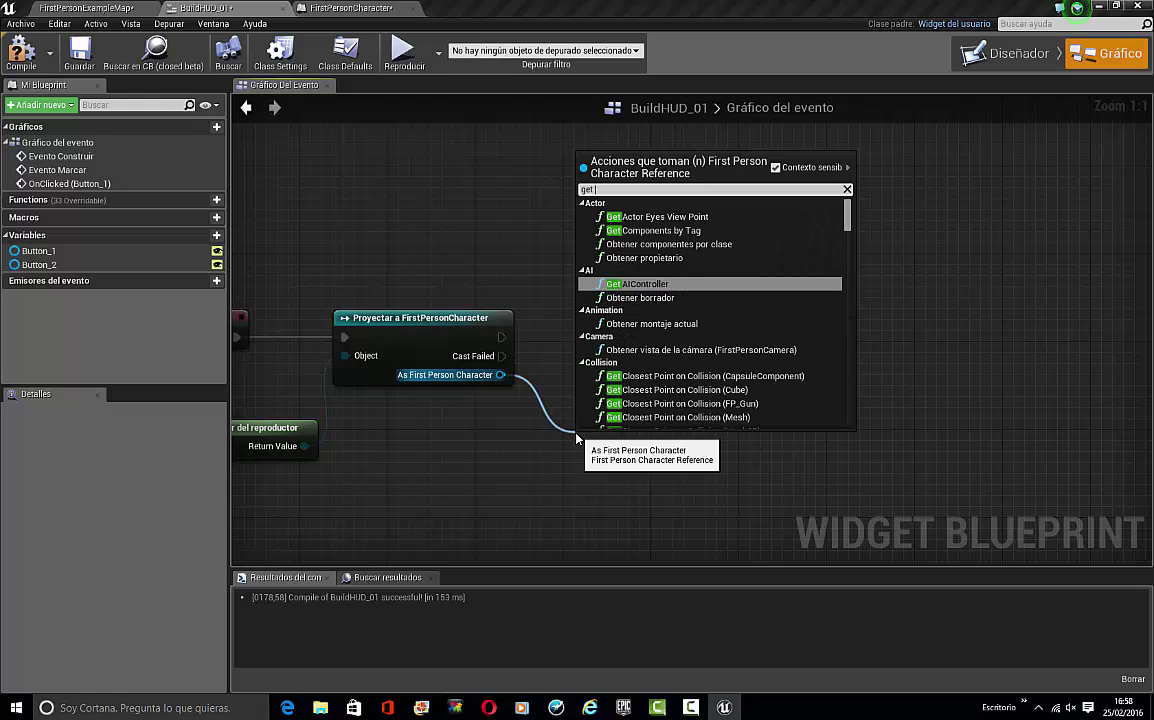
type(" loca")
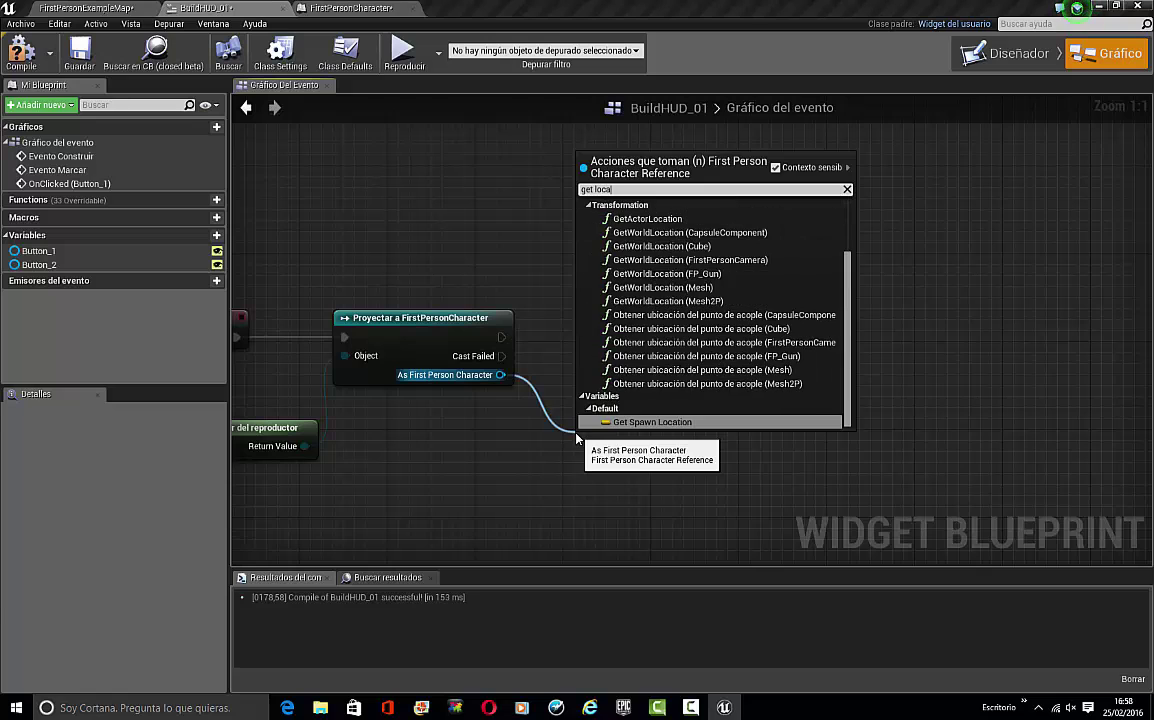
key("Return")
Add a Get Spawn Rotation node from the cast's As First Person Character output
left_click_drag(500, 375, 507, 498)
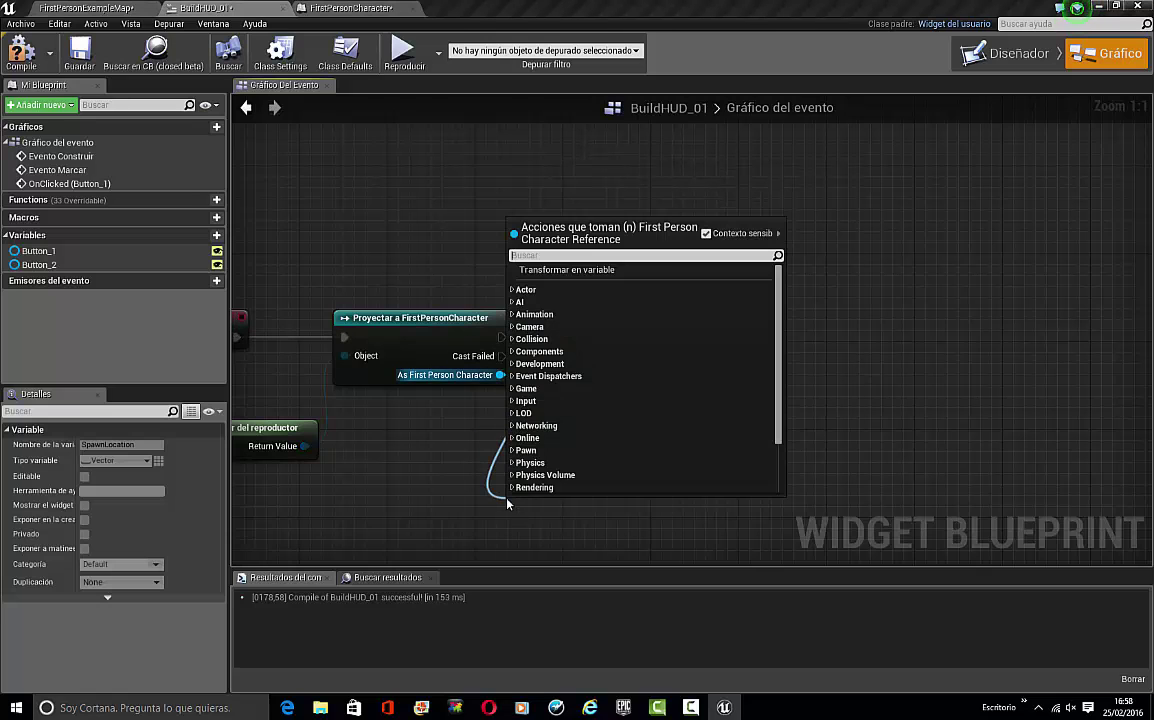
type("get rota")
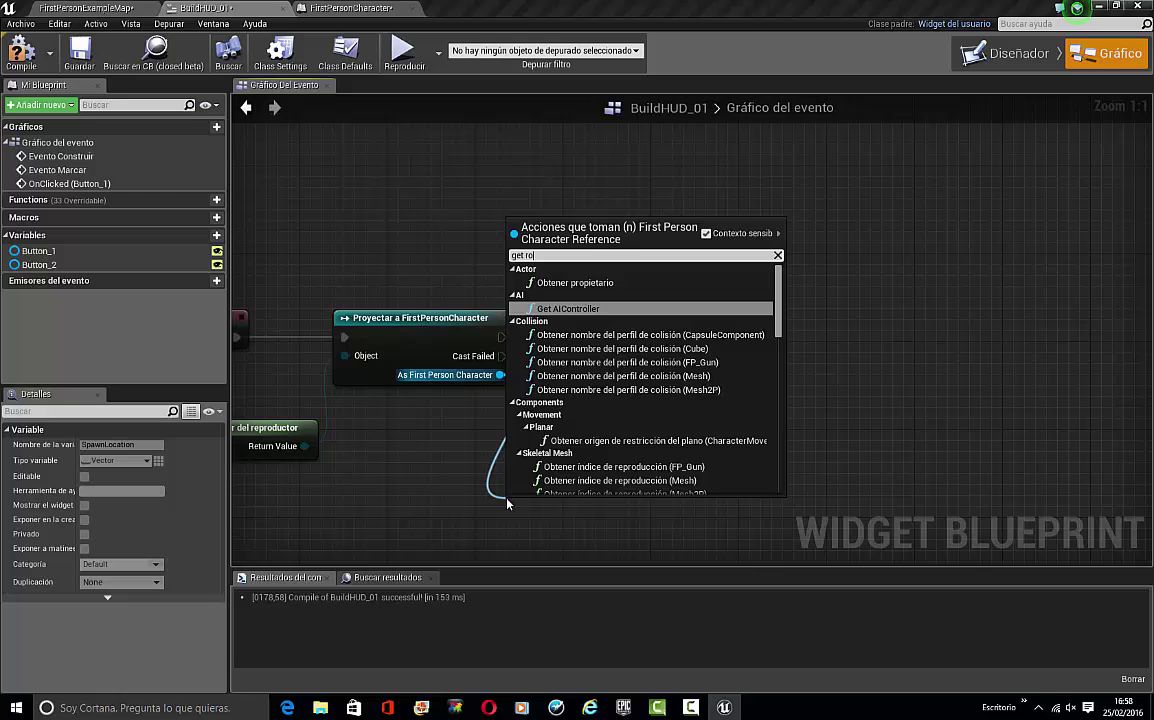
key("Down")
key("Down")
key("Down")
key("Down")
key("Down")
key("Down")
key("Down")
key("Down")
key("Down")
key("Down")
key("Down")
key("Down")
key("Down")
key("Down")
key("Down")
key("Down")
key("Down")
key("Down")
key("Down")
key("Down")
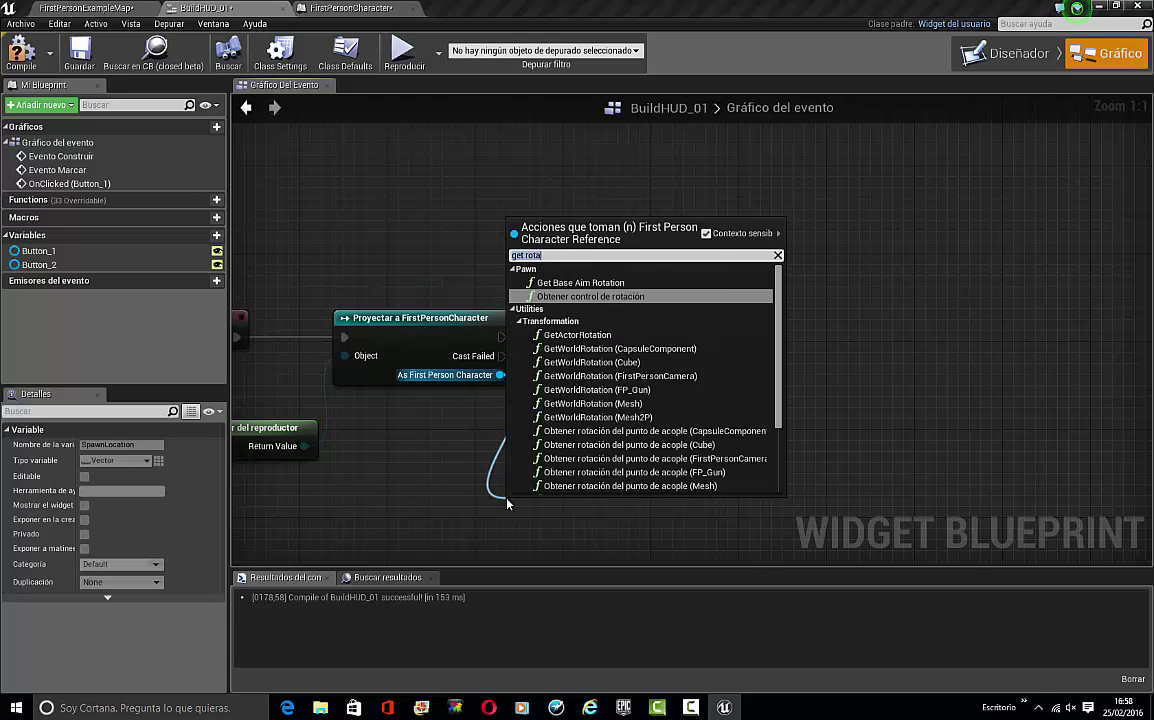
key("BackSpace")
key("BackSpace")
key("BackSpace")
key("BackSpace")
type("ws")
key("BackSpace")
key("BackSpace")
type("spaw")
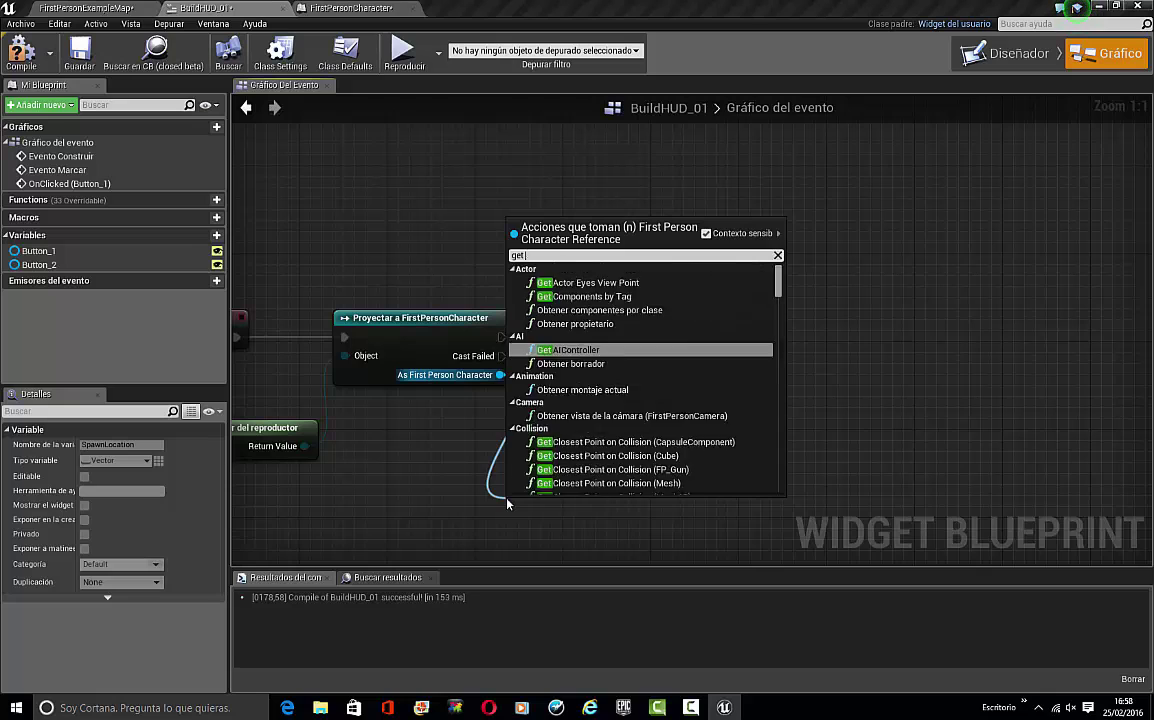
key("Down")
key("Return")
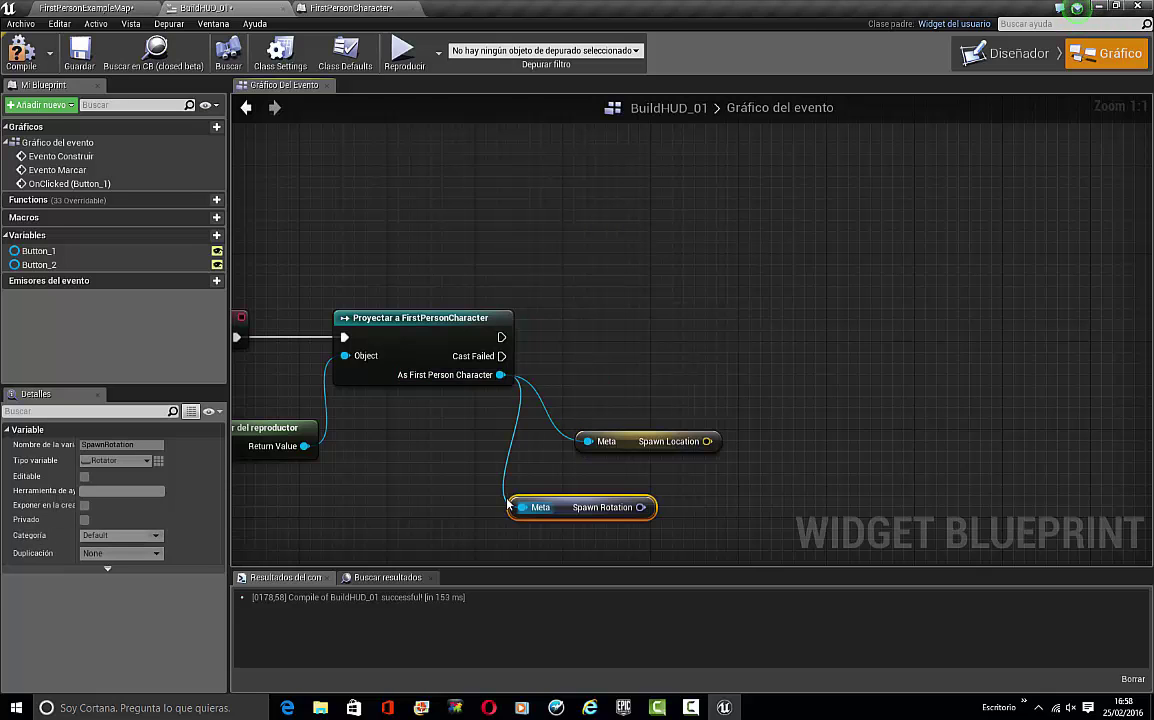
Stack the Spawn Rotation getter directly under the Spawn Location getter and move the pair closer below the cast node
left_click_drag(577, 513, 645, 469)
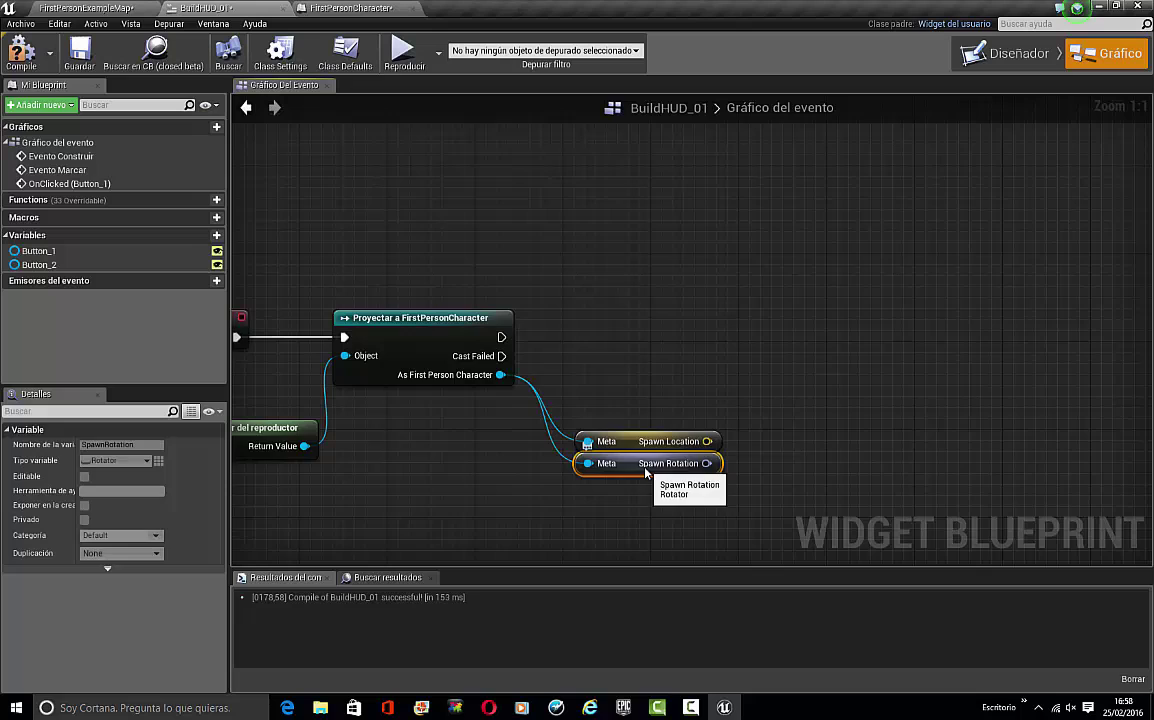
left_click(638, 517)
right_click_drag(638, 517, 582, 511)
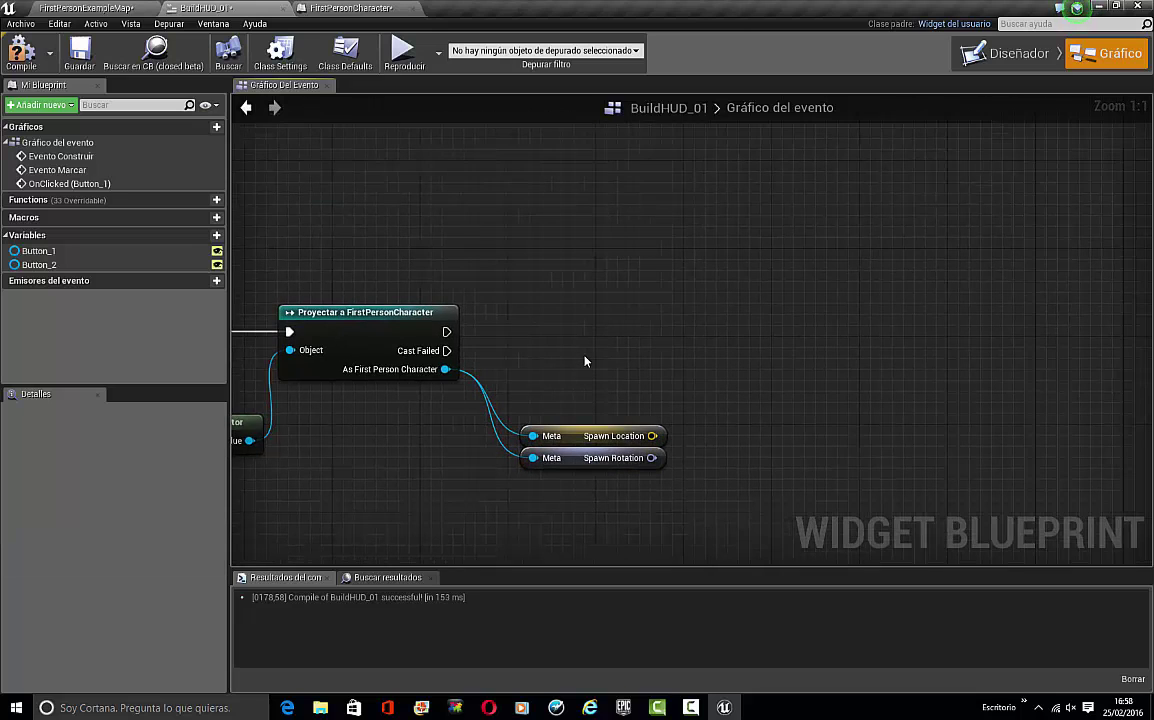
mouse_move(590, 456)
left_mouse_down()
mouse_move(566, 512)
mouse_move(590, 455)
left_mouse_up()
right_click_drag(618, 510, 528, 474)
left_click_drag(528, 474, 598, 338)
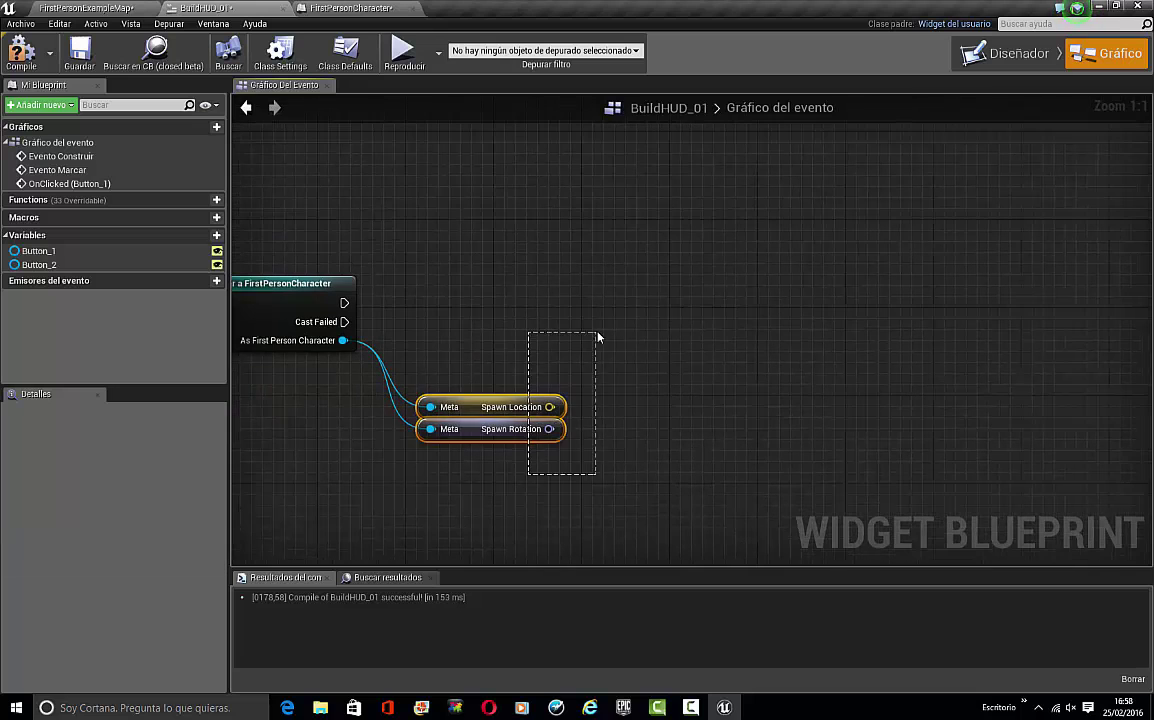
left_click_drag(766, 448, 994, 420)
right_click_drag(994, 420, 976, 427)
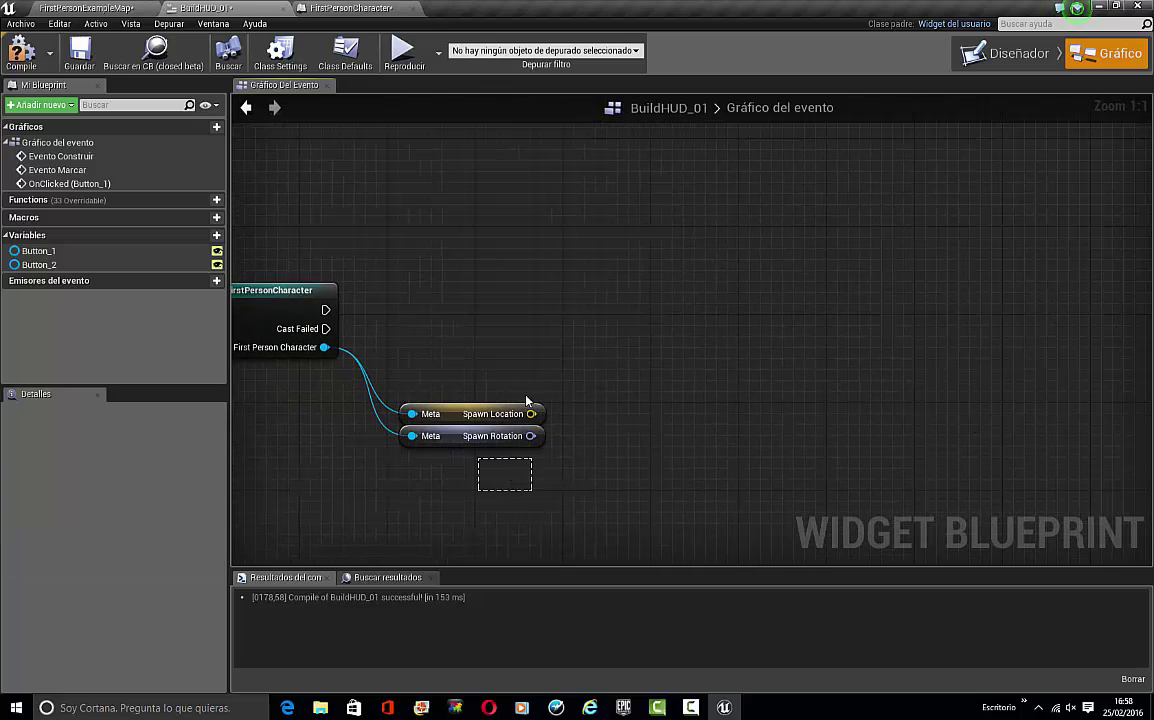
left_click_drag(526, 401, 410, 452)
left_click(564, 386)
right_click_drag(564, 388, 752, 362)
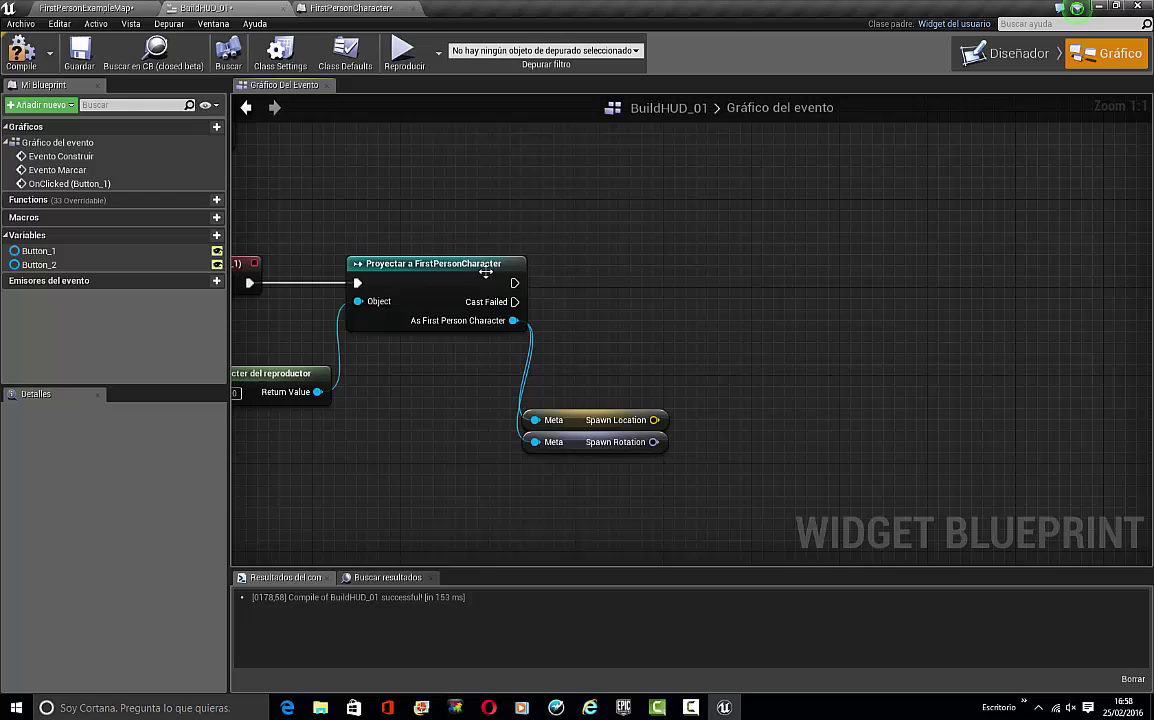
Add a SpawnActor from Class node on the cast's success execution output and place it farther along, level with the cast
left_click_drag(514, 283, 513, 283)
left_click_drag(708, 271, 700, 268)
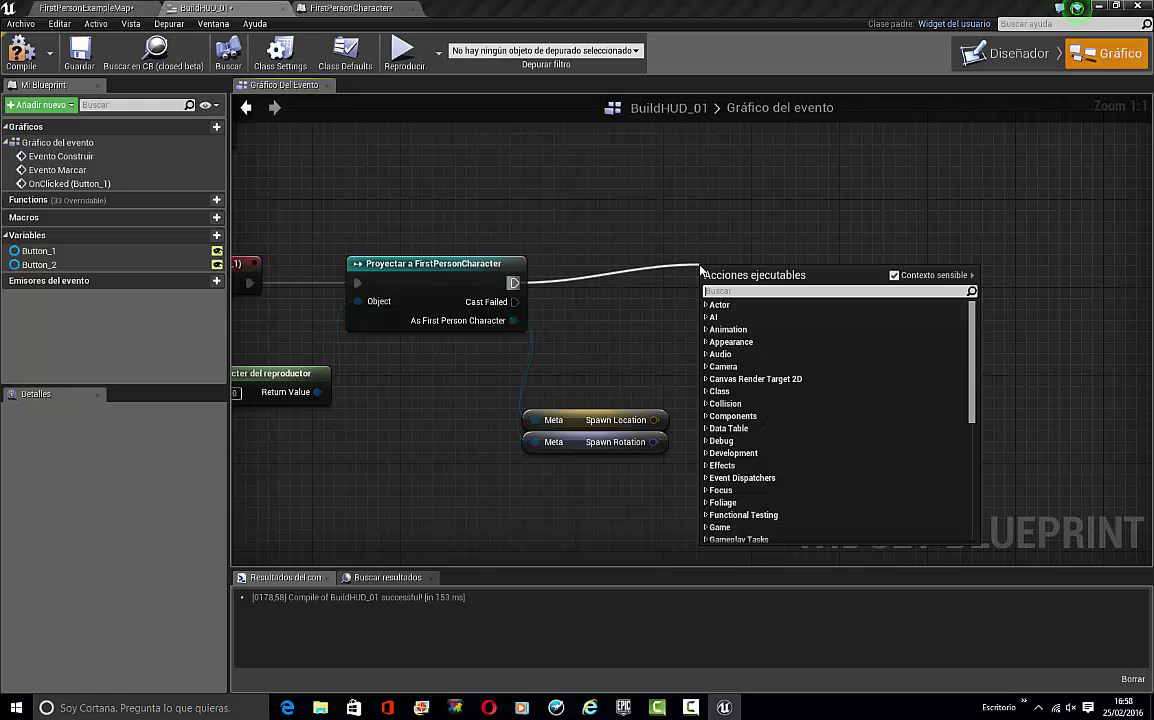
type("spwa")
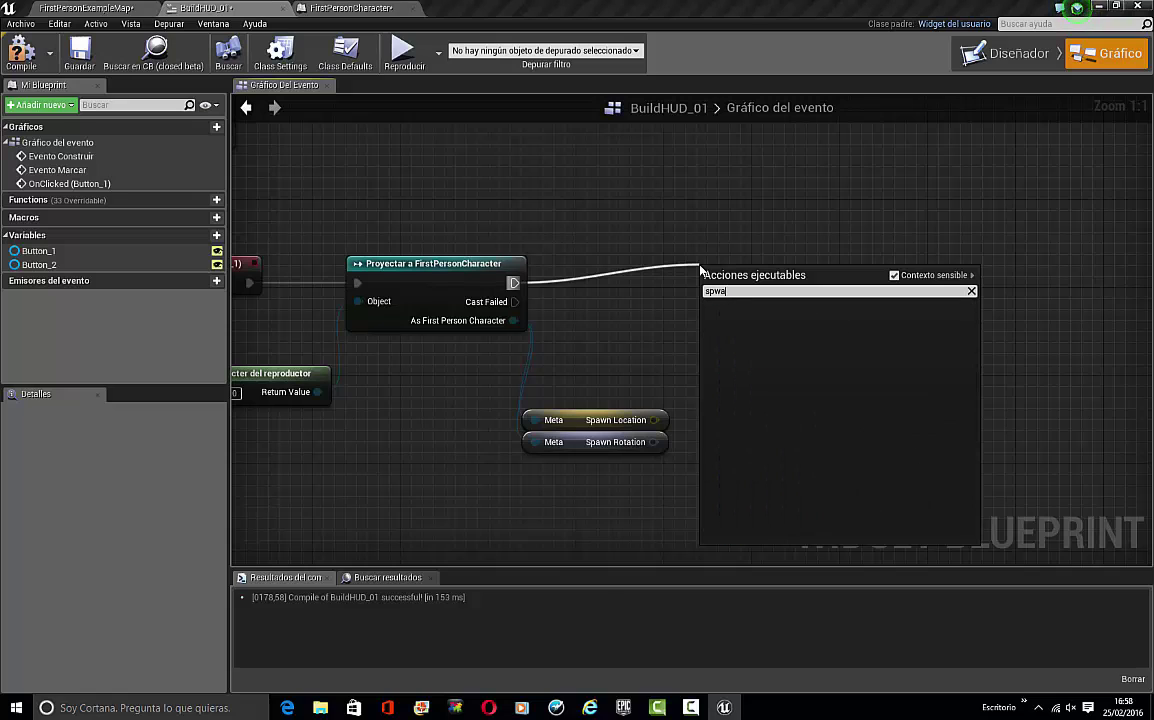
key("BackSpace")
key("BackSpace")
type("aw")
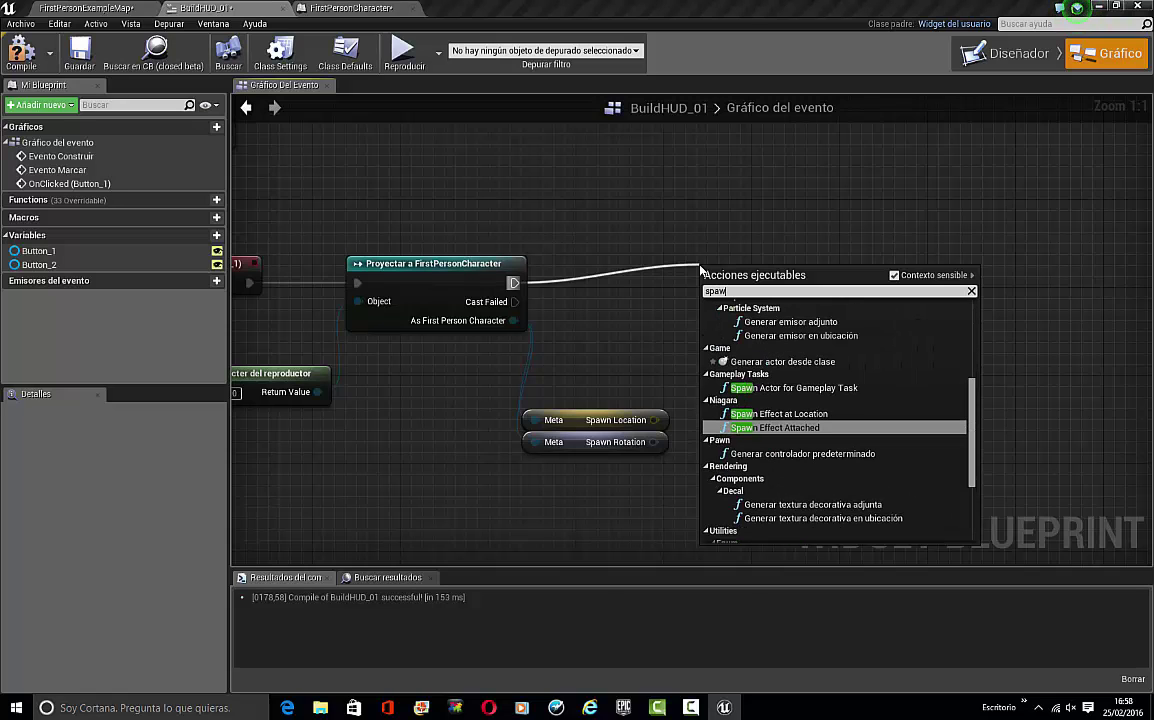
key("Up")
key("Up")
key("Up")
key("Return")
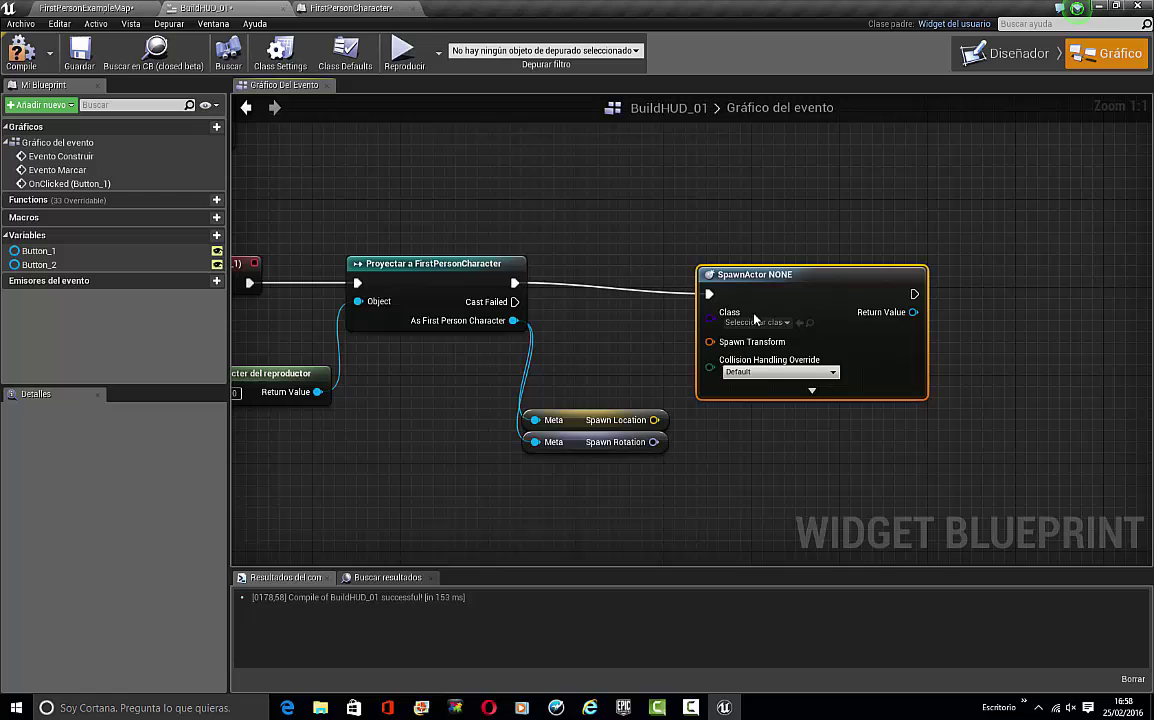
left_click(757, 322)
left_click(572, 224)
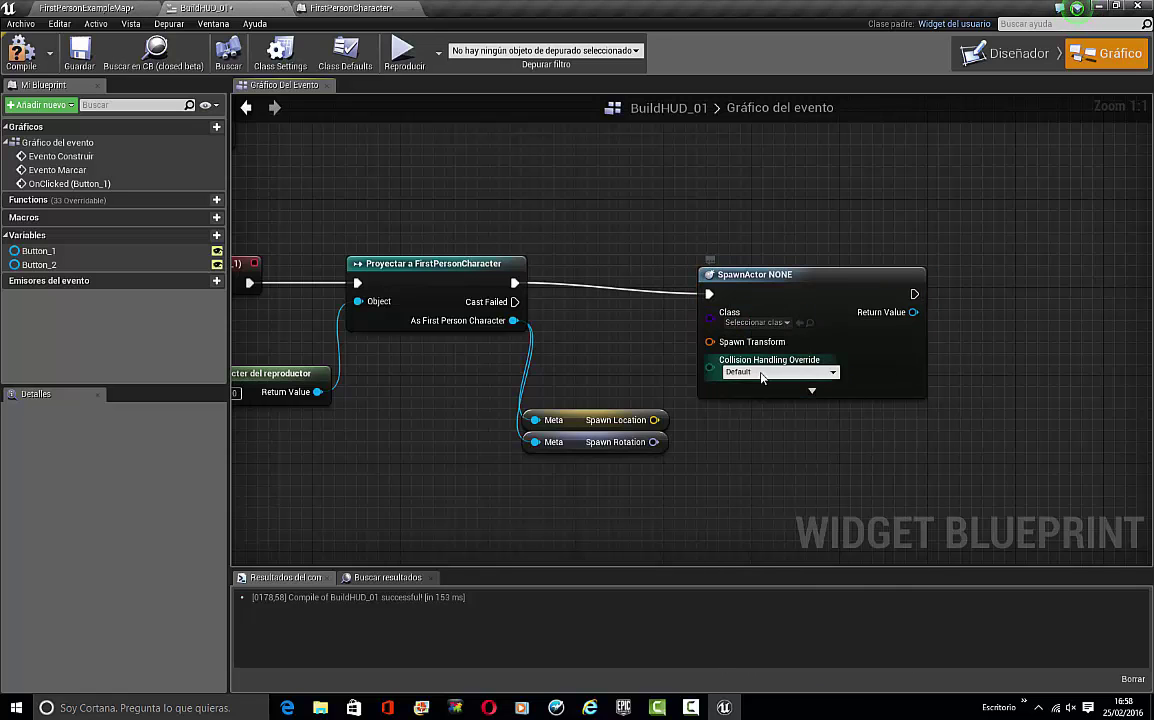
left_click_drag(752, 274, 863, 272)
Feed the SpawnActor node's Spawn Transform input from a new Make Transform (Crear transformación) node placed below it
left_click_drag(821, 342, 822, 462)
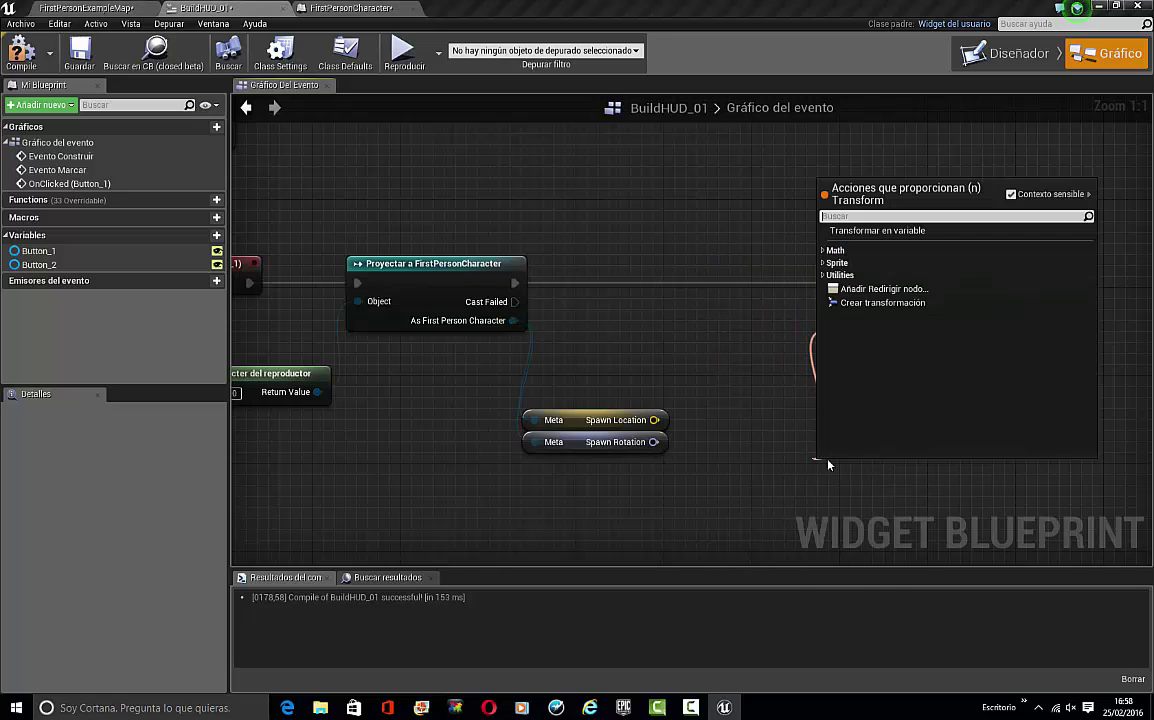
left_click(890, 305)
right_click_drag(745, 412, 704, 336)
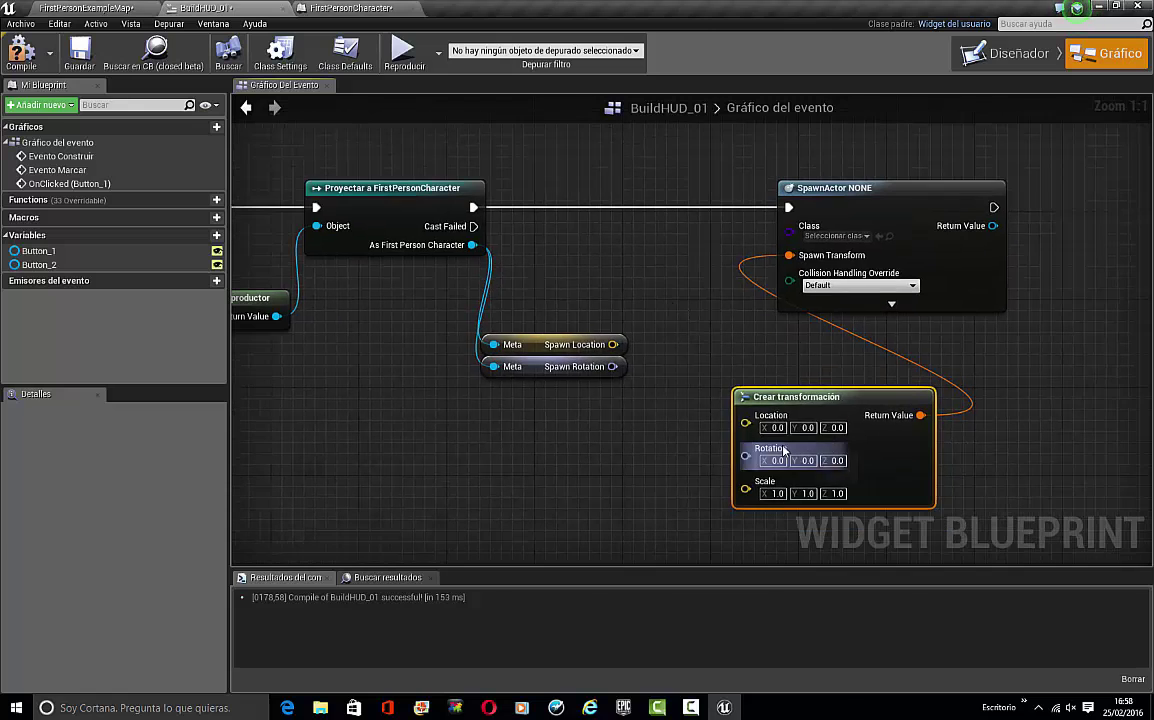
left_click_drag(745, 423, 633, 492)
type("get")
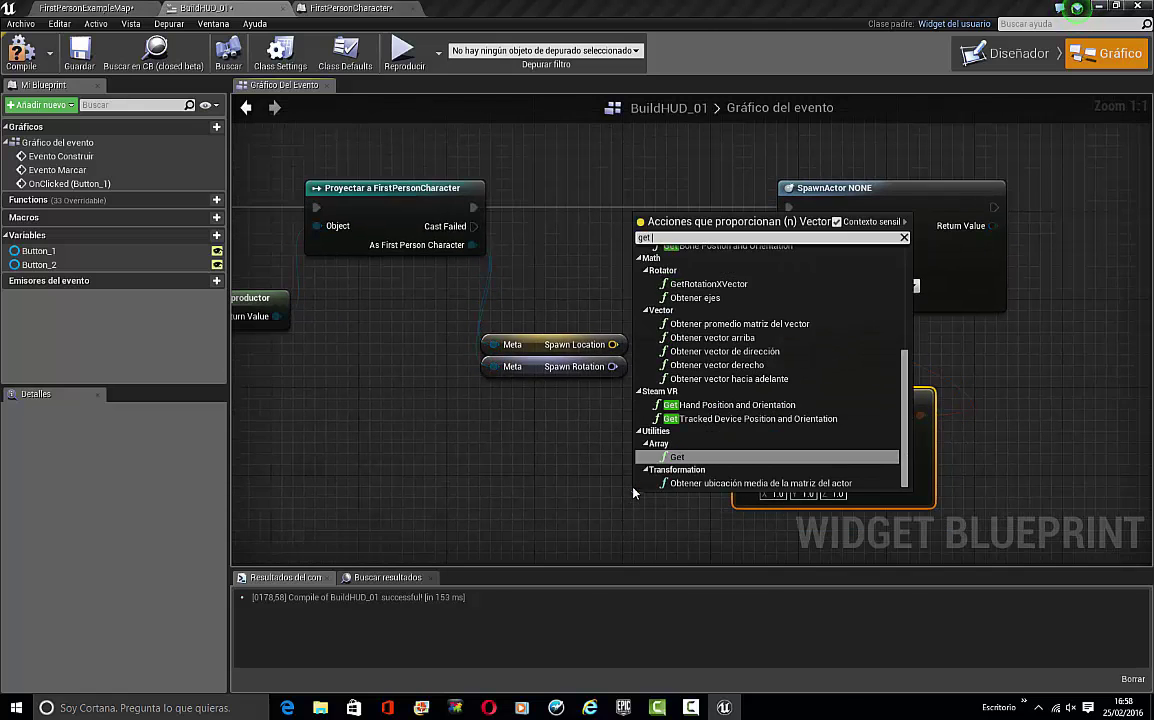
type(" wopr")
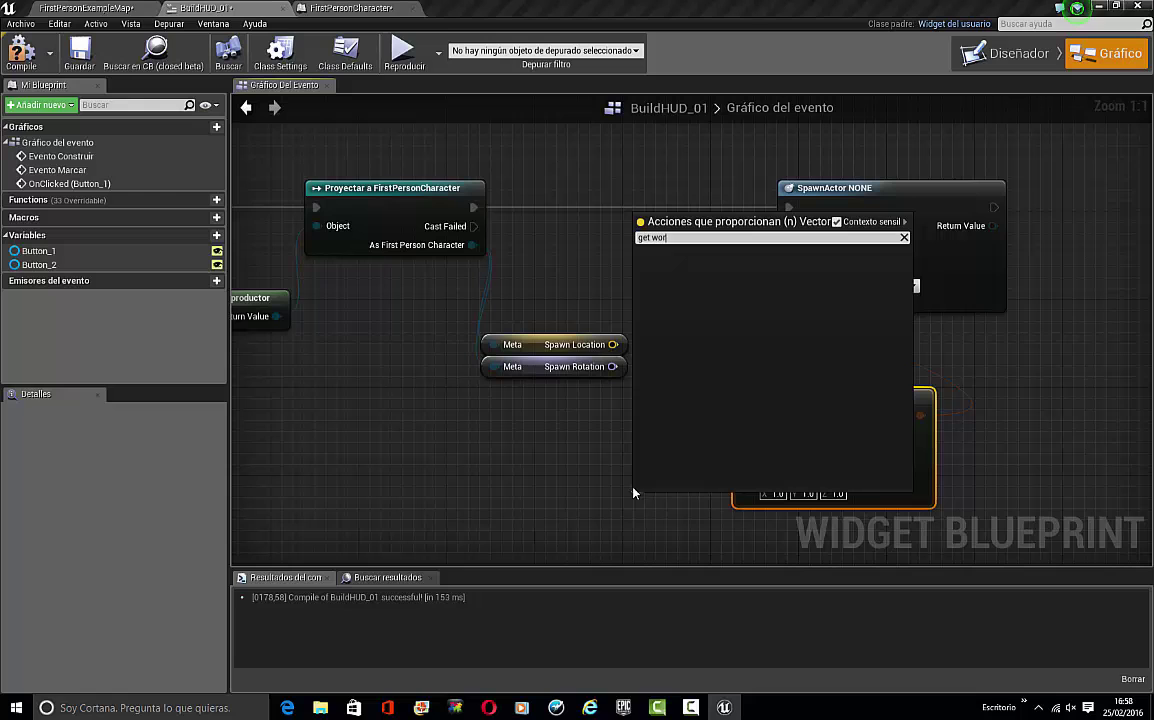
left_click(544, 418)
Connect Spawn Location and Spawn Rotation to the Location and Rotation inputs of the Crear transformación node
right_click_drag(551, 402, 489, 388)
left_click_drag(459, 310, 622, 484)
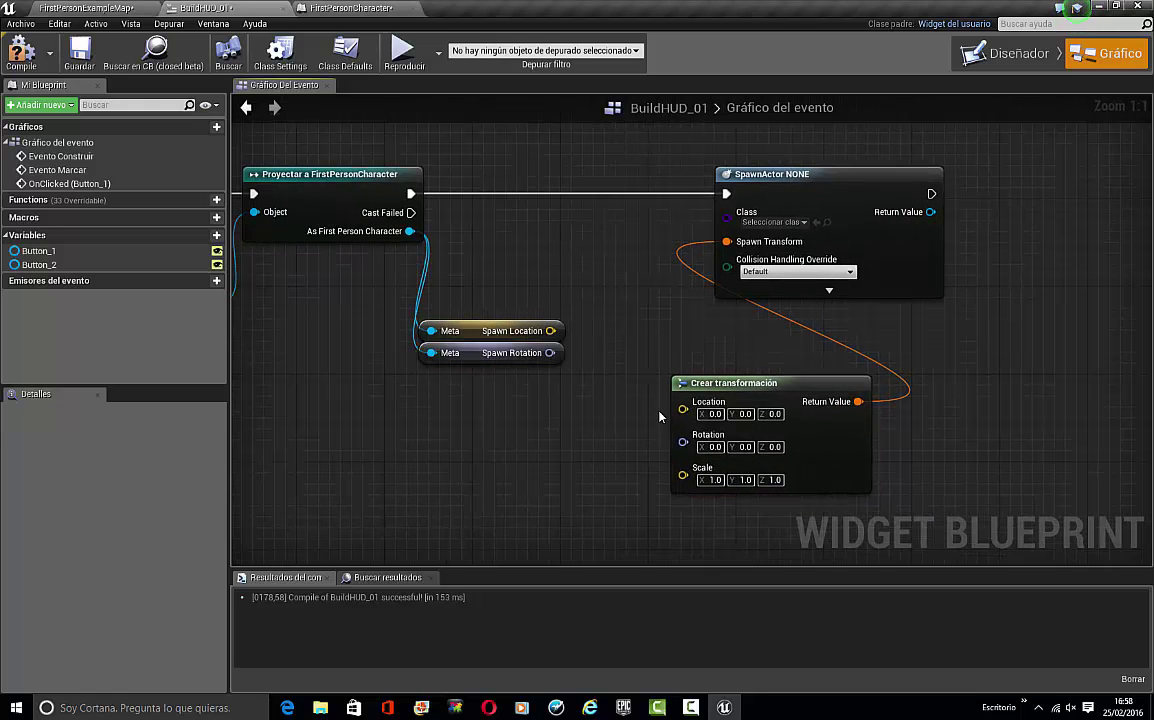
left_click_drag(550, 331, 683, 402)
left_click_drag(549, 352, 683, 427)
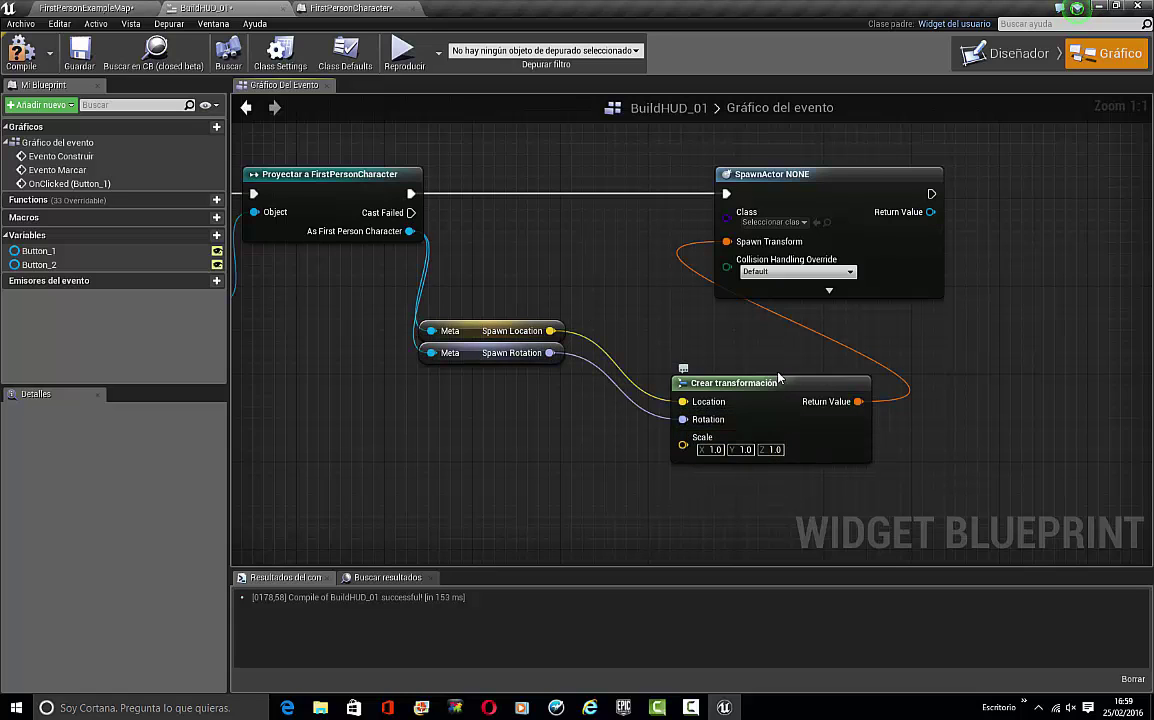
Move the Crear transformación node up directly beneath the SpawnActor node and compile BuildHUD_01
left_click_drag(765, 411, 775, 345)
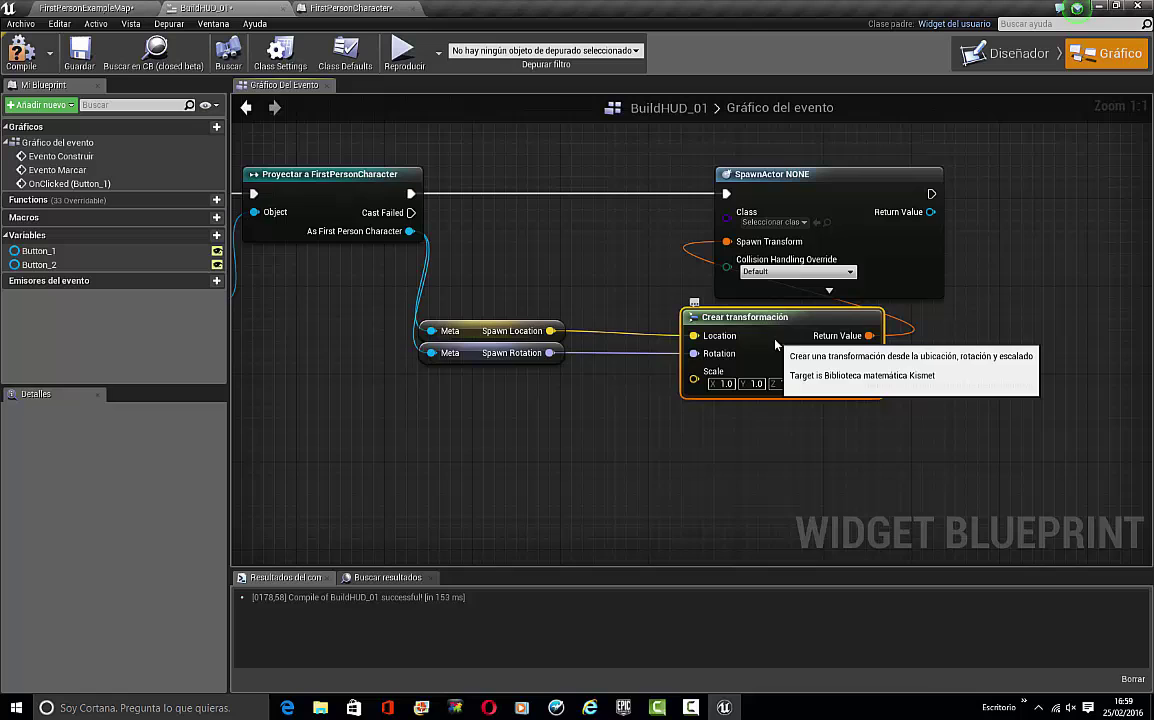
right_click_drag(865, 430, 1069, 447)
right_click_drag(943, 252, 776, 259)
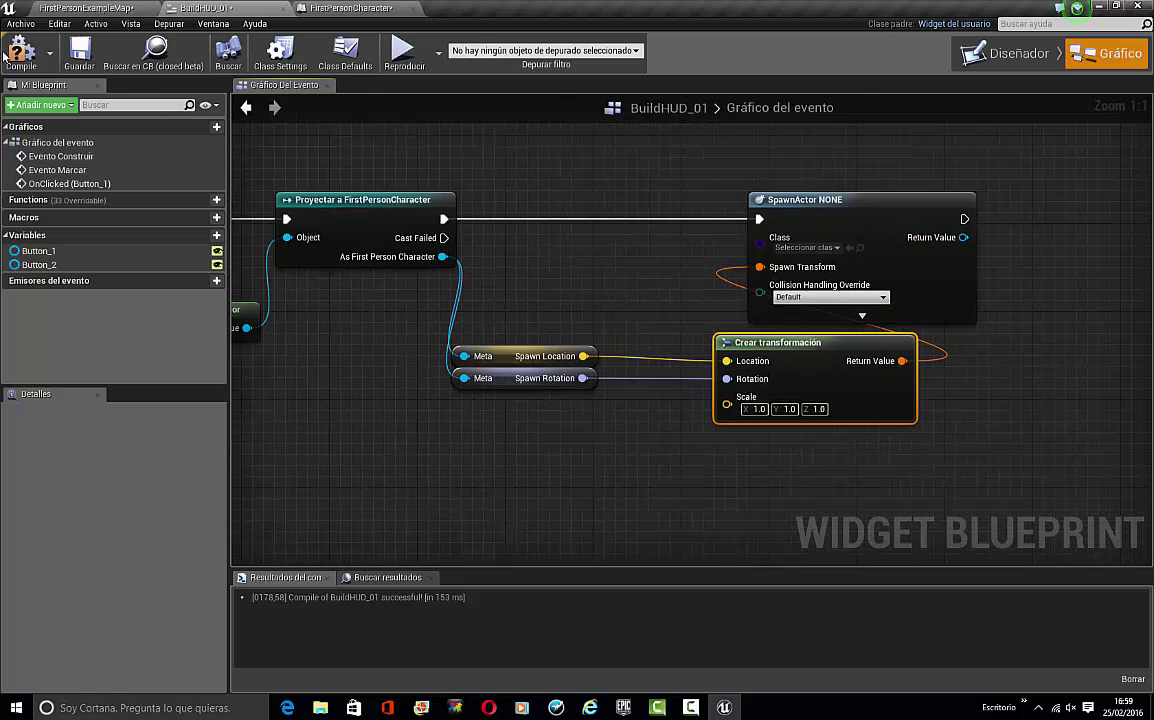
left_click(25, 55)
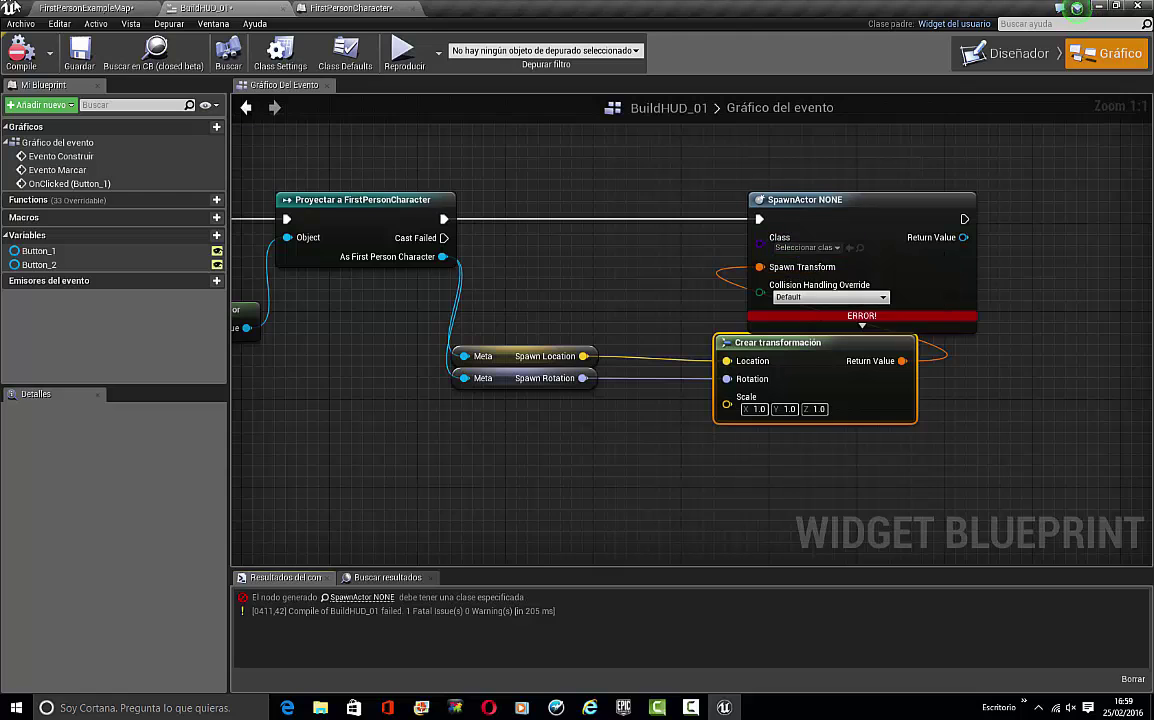
Create an Actor blueprint named testwall1 in the myOwn/Blueprints content folder of the project
left_click(85, 7)
left_click(43, 533)
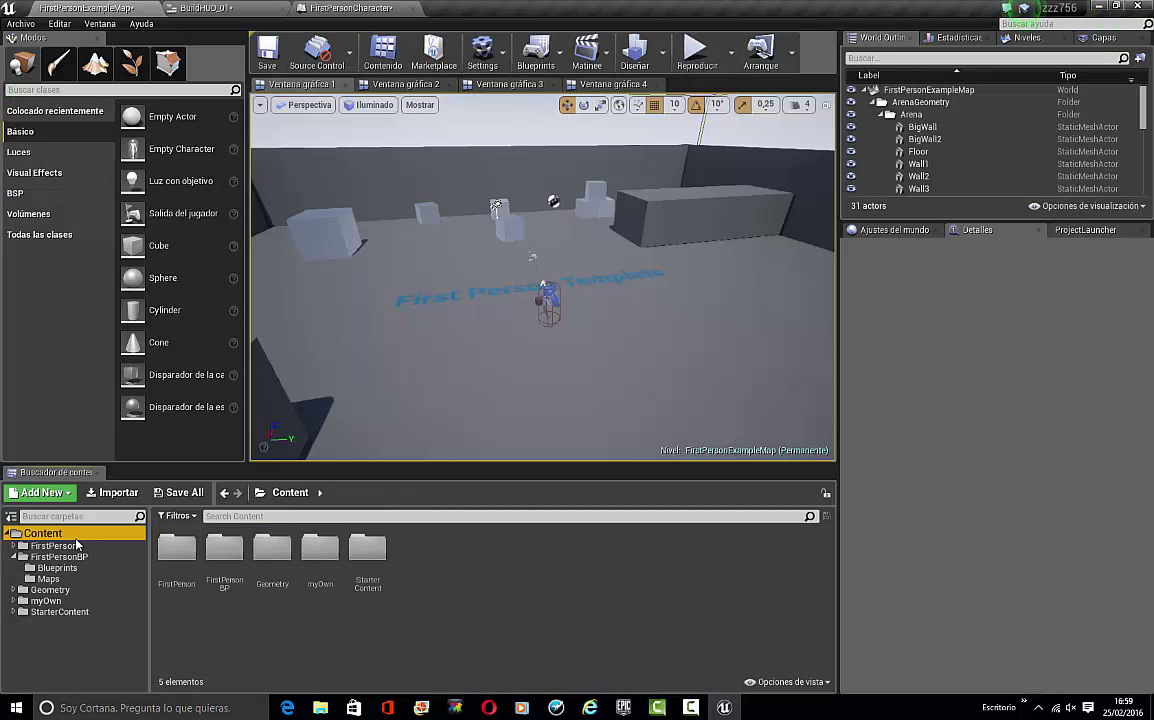
double_click(320, 549)
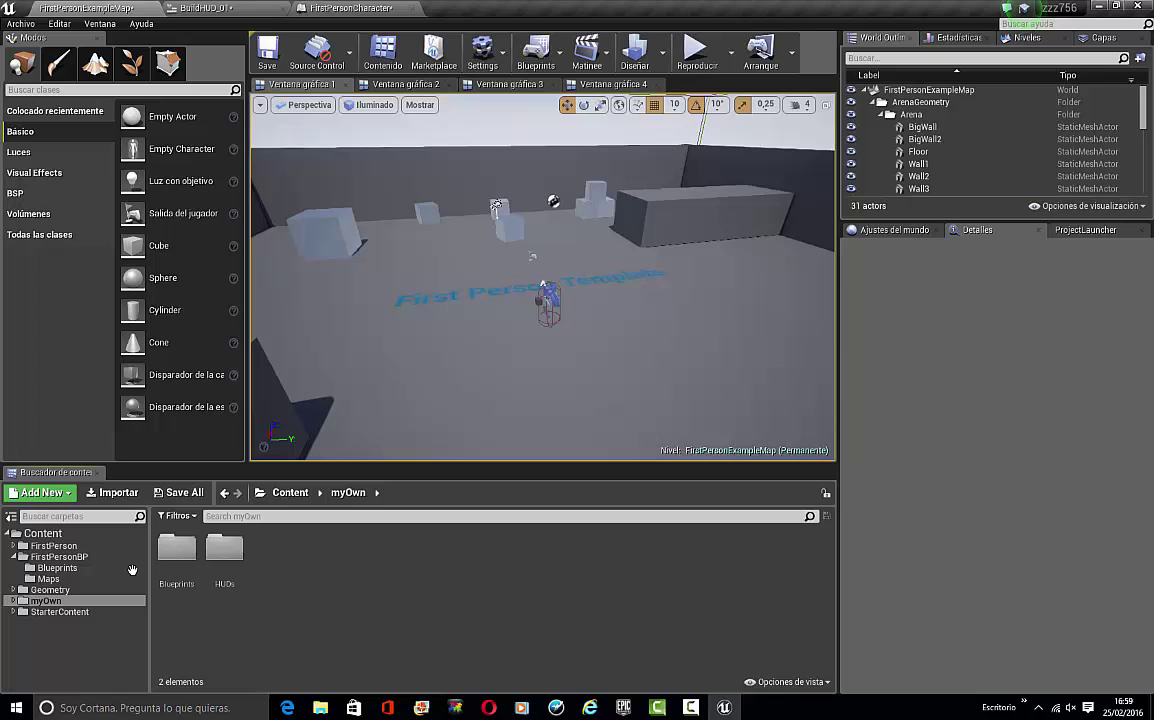
double_click(183, 566)
right_click(185, 568)
left_click(246, 349)
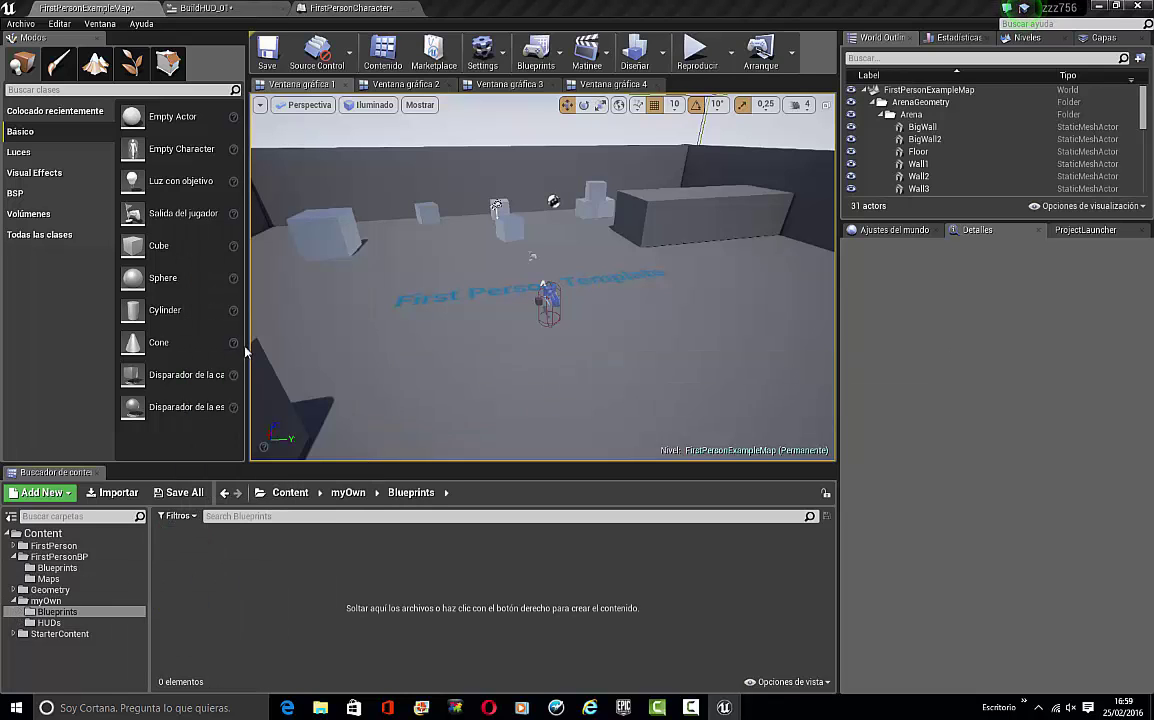
left_click(453, 223)
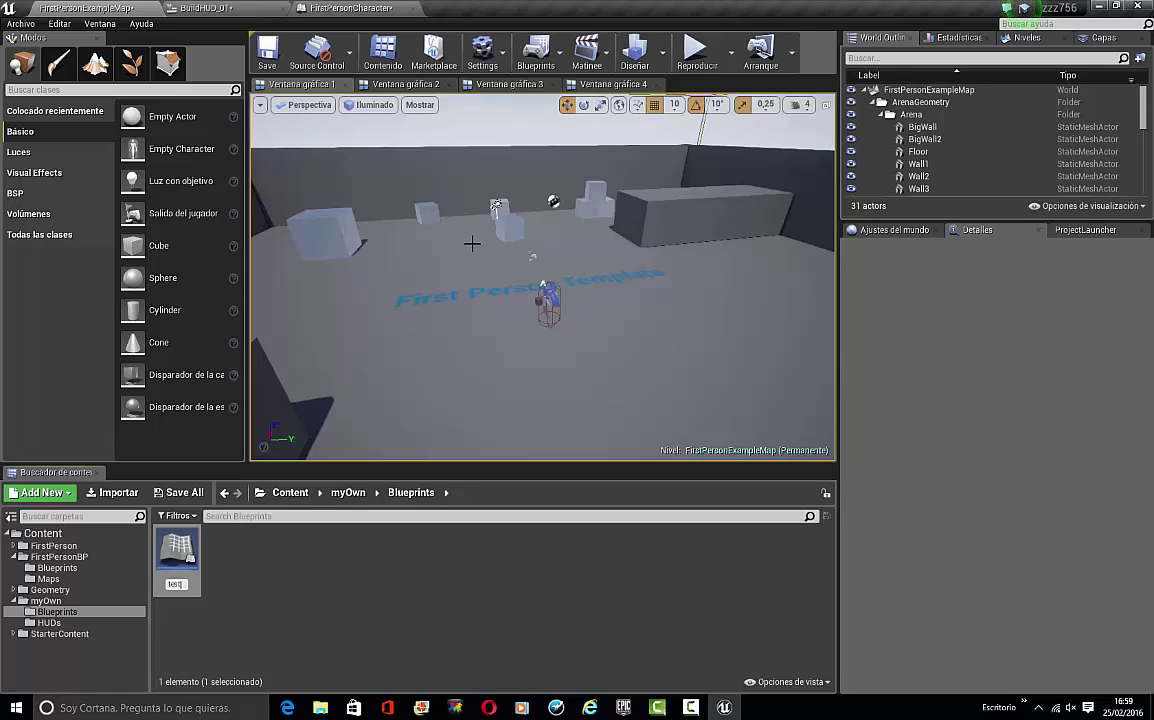
type("testwall1")
key("Return")
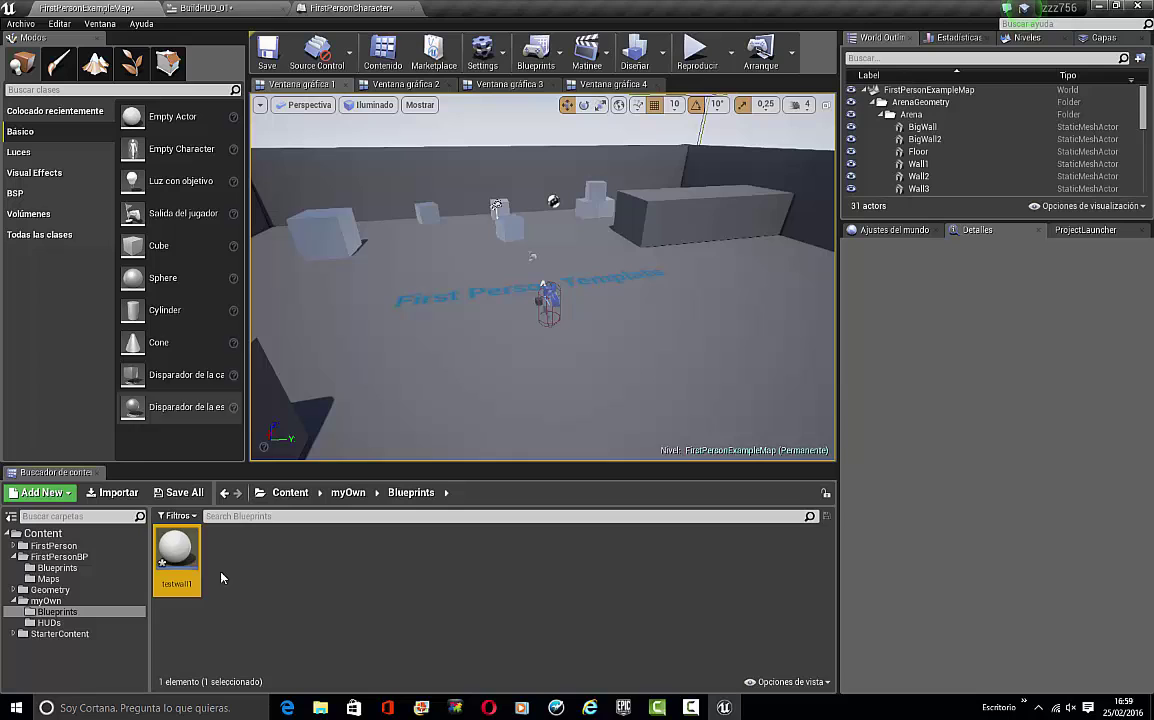
Open the testwall1 blueprint and add a Cube component under its scene root
double_click(197, 565)
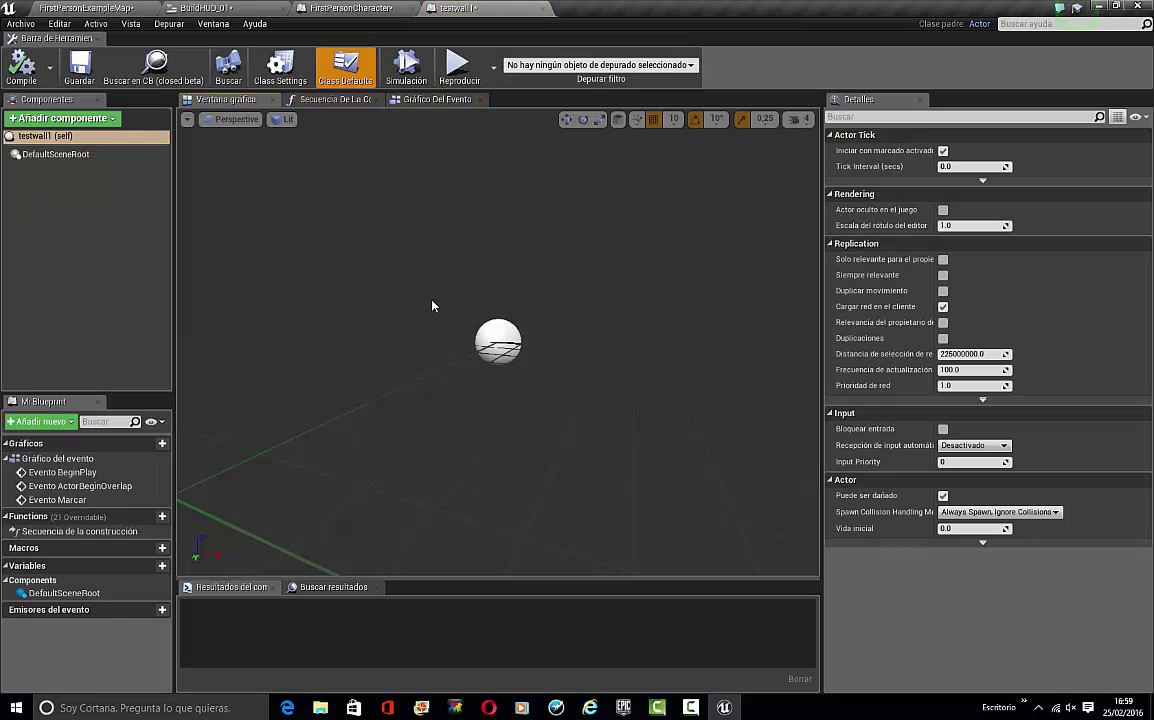
left_click(86, 121)
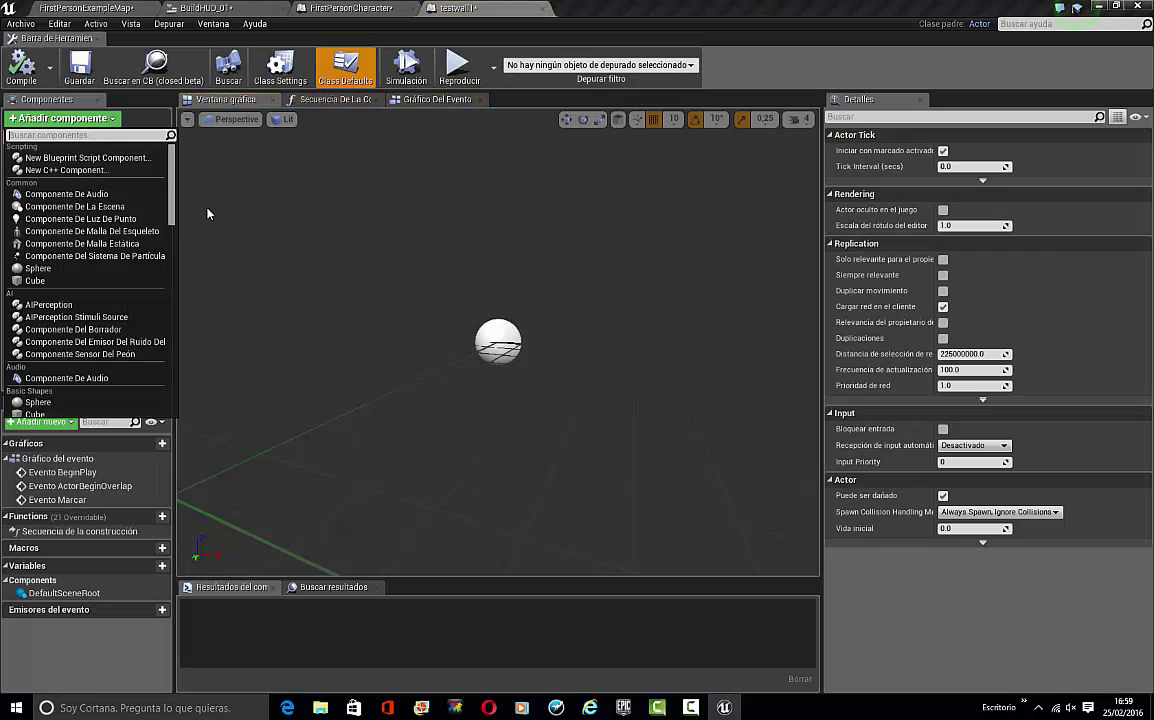
type("cube")
key("Return")
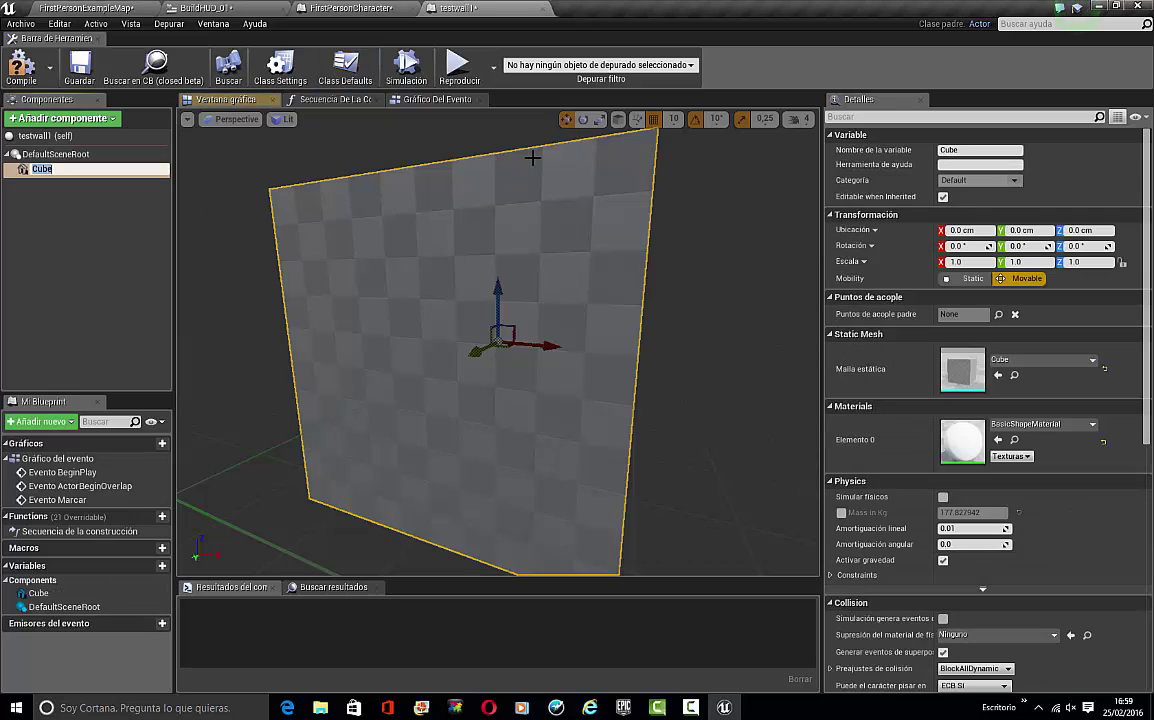
Thin the cube into a wall by scaling its Y axis to about 0.32
left_click(600, 119)
right_click_drag(600, 200, 368, 426)
left_click_drag(400, 480, 467, 445)
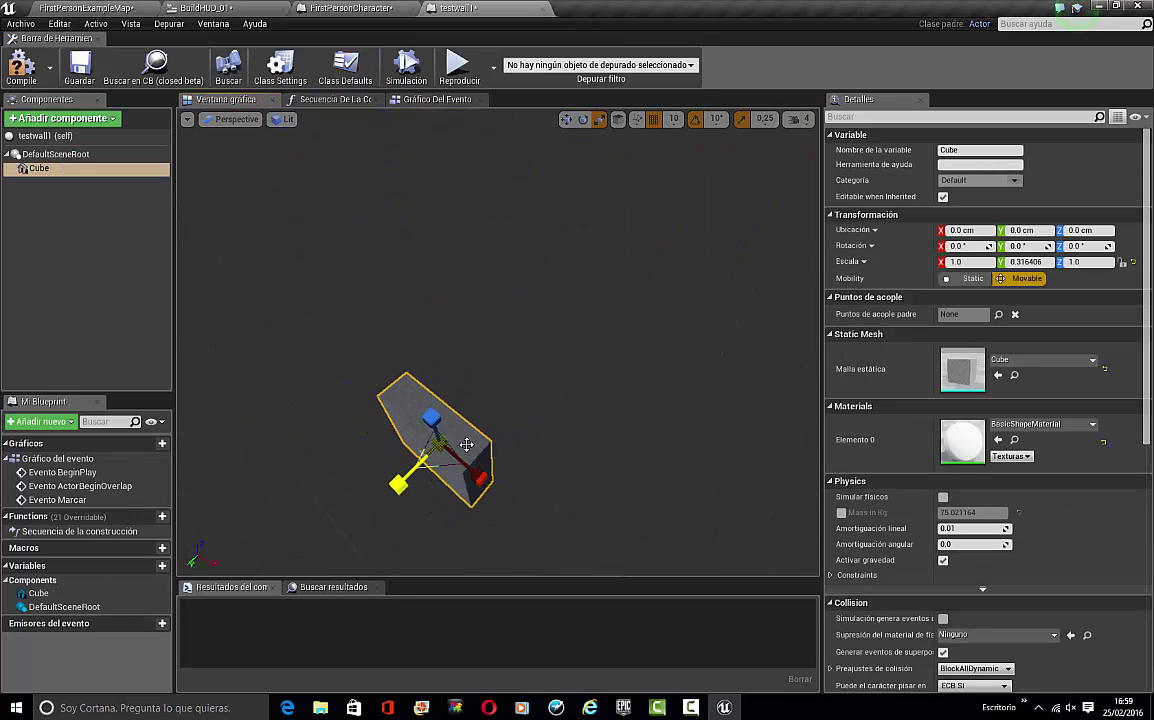
right_click_drag(283, 466, 465, 428)
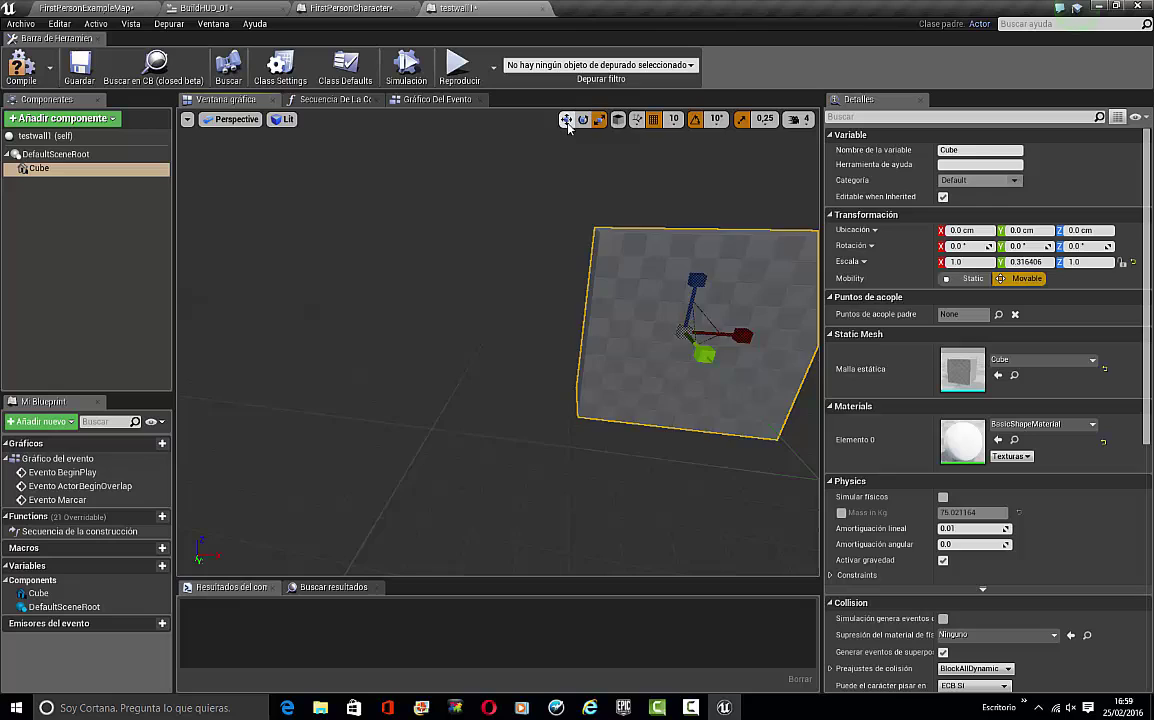
Raise the cube to 60 cm on the Z axis and compile testwall1
left_click(567, 122)
right_click_drag(580, 135, 597, 251)
right_click_drag(666, 288, 664, 277)
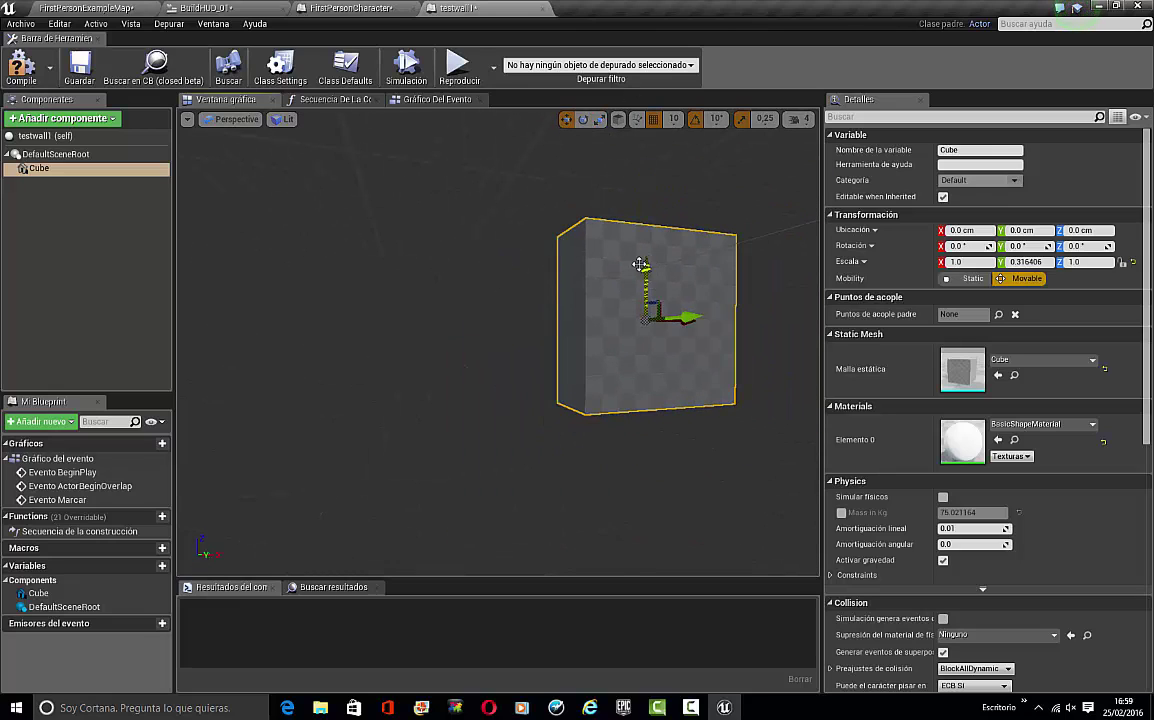
left_click_drag(640, 265, 649, 162)
middle_click_drag(588, 317, 550, 366)
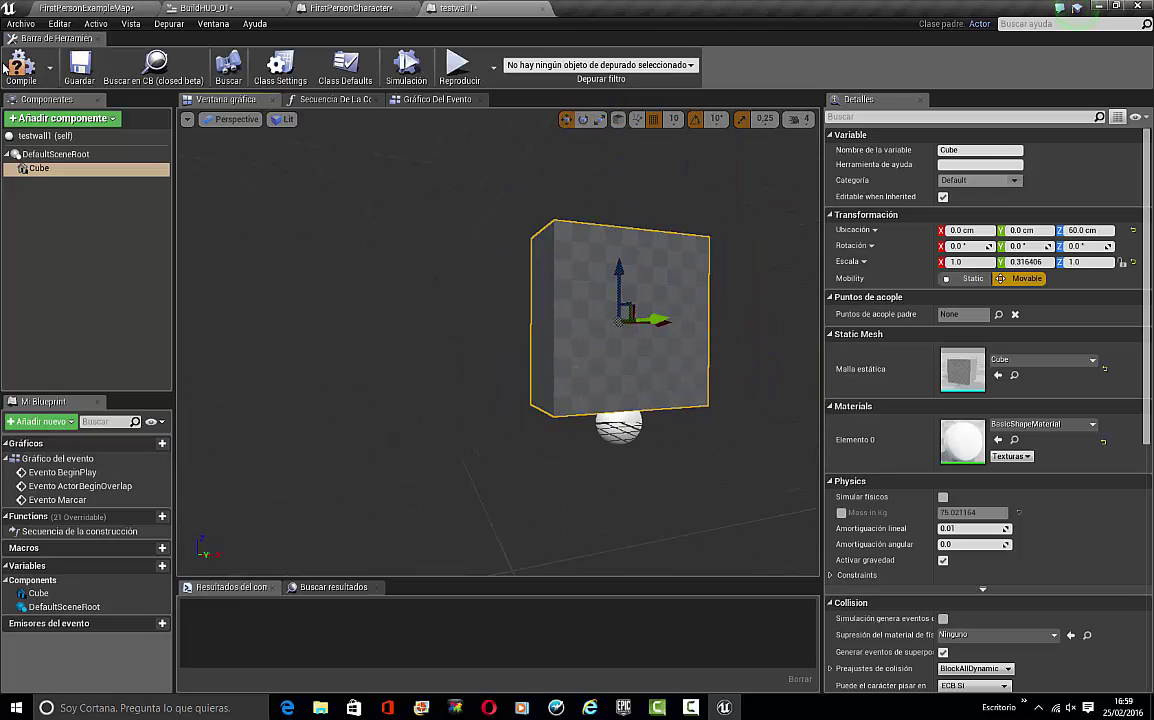
left_click(20, 66)
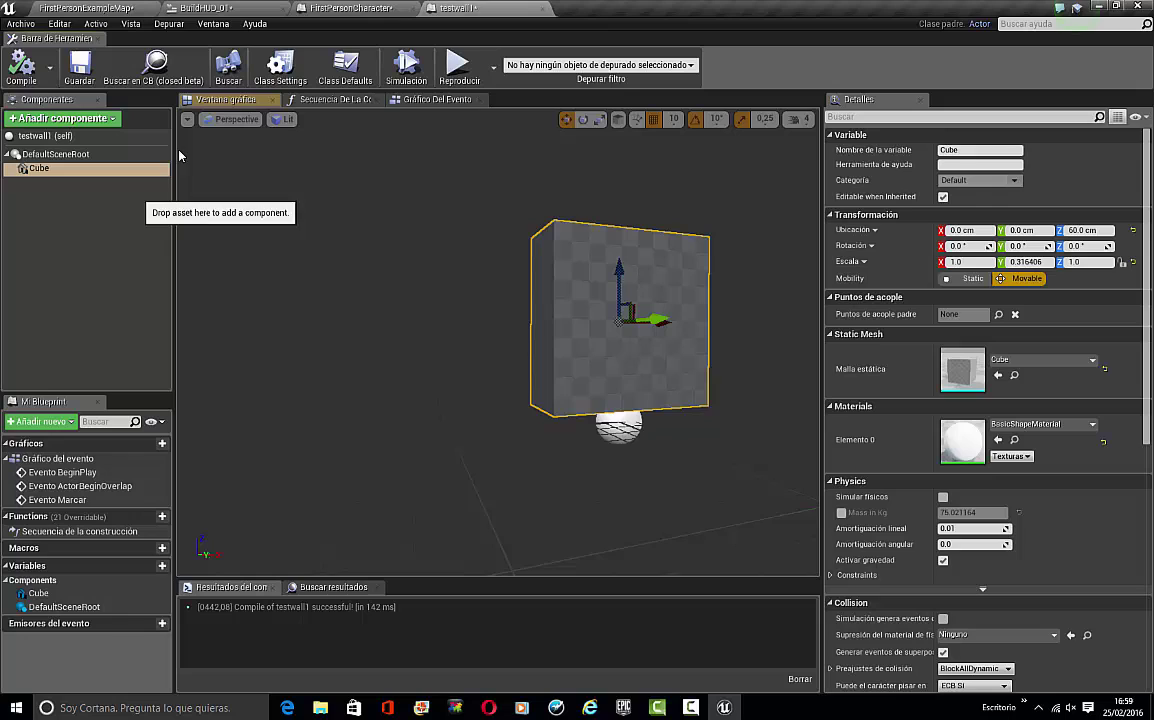
Set the SpawnActor node's class to testwall1 in BuildHUD_01's event graph and compile the widget
left_click(219, 7)
left_click(791, 250)
type("t")
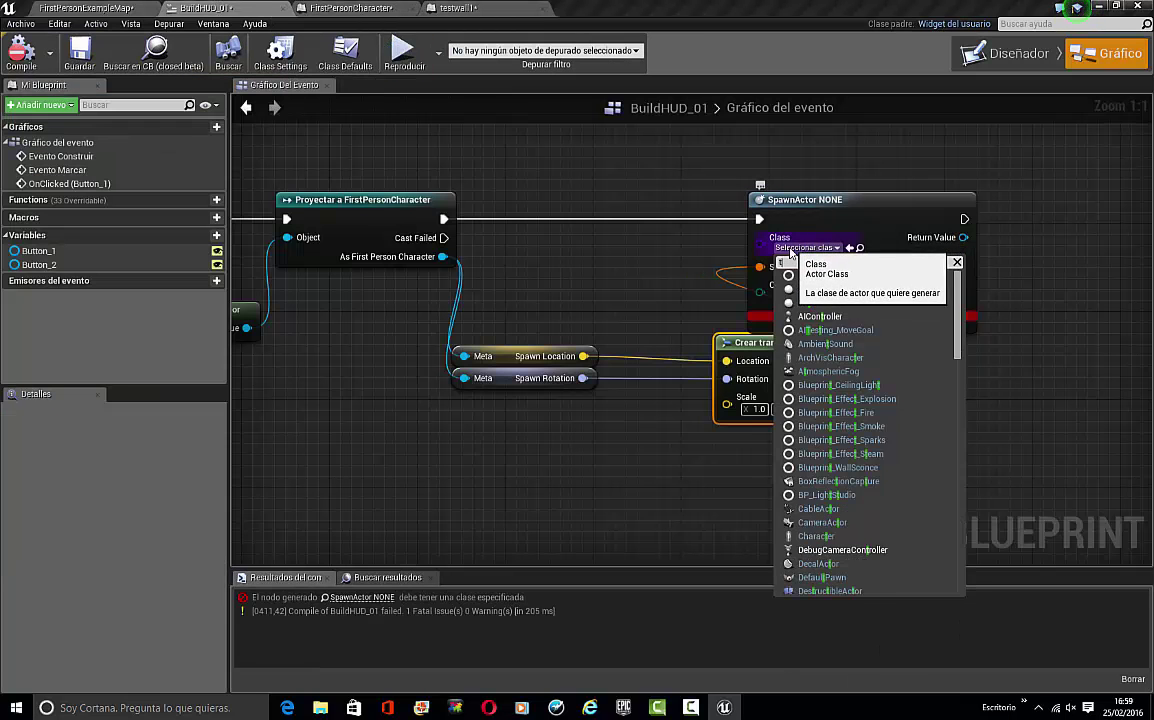
type("est")
left_click(842, 373)
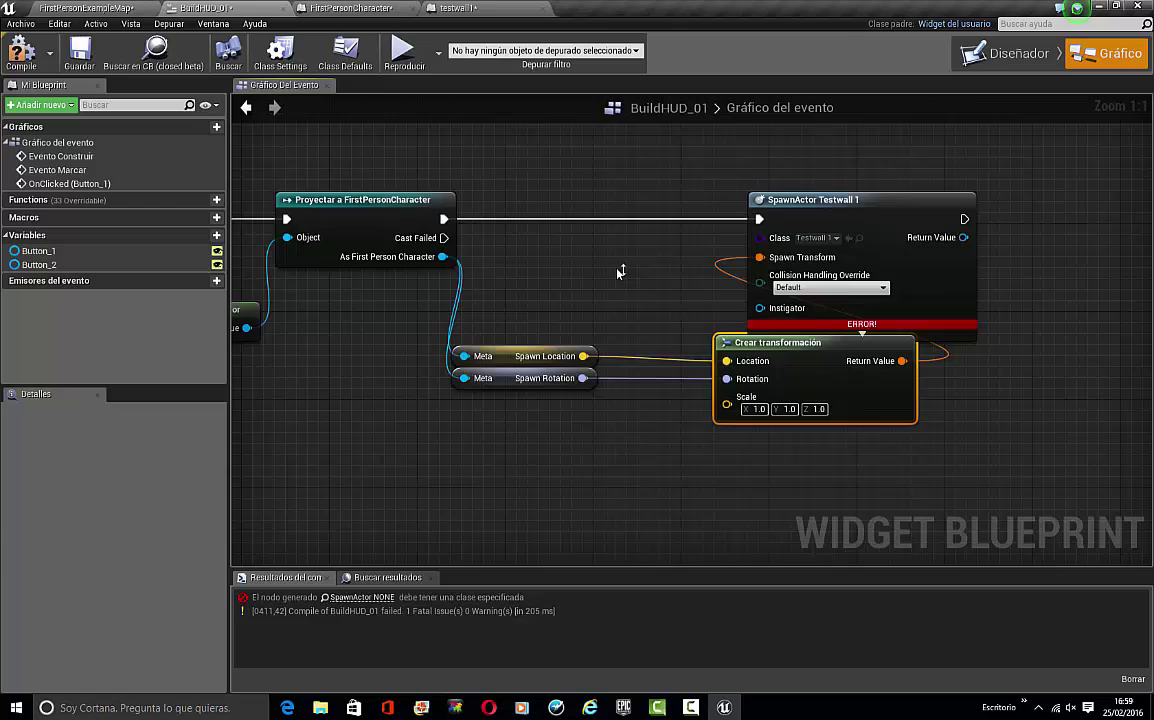
scroll(618, 273, "down", 1)
left_click(28, 63)
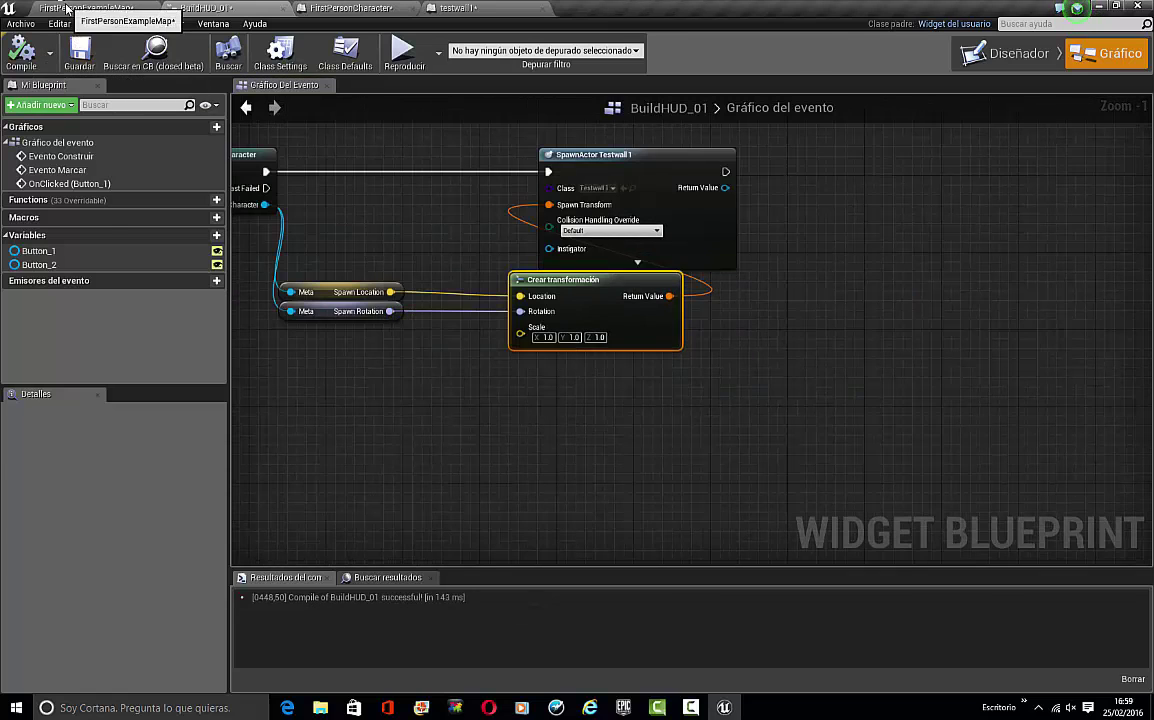
Play-test FirstPersonExampleMap briefly in the level viewport and stop the session
left_click(66, 8)
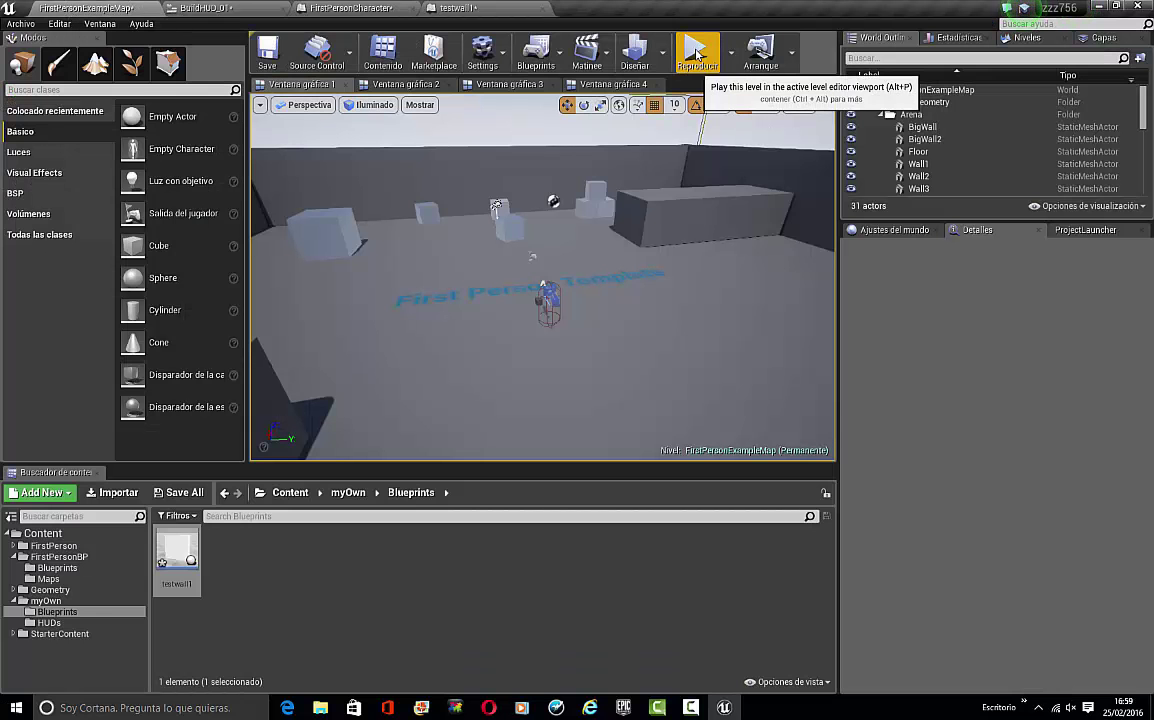
left_click(510, 242)
key("Escape")
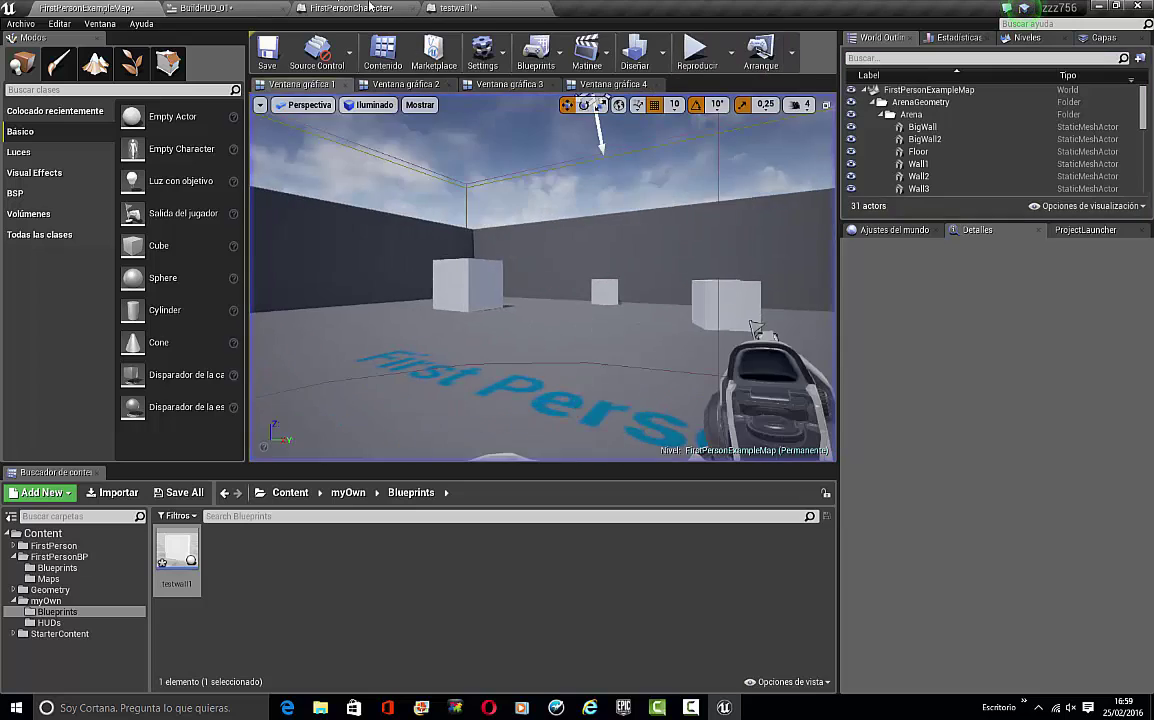
Add a Tab key event (Pestaña) to an empty area of FirstPersonCharacter's event graph
left_click(372, 7)
left_click_drag(374, 400, 388, 398)
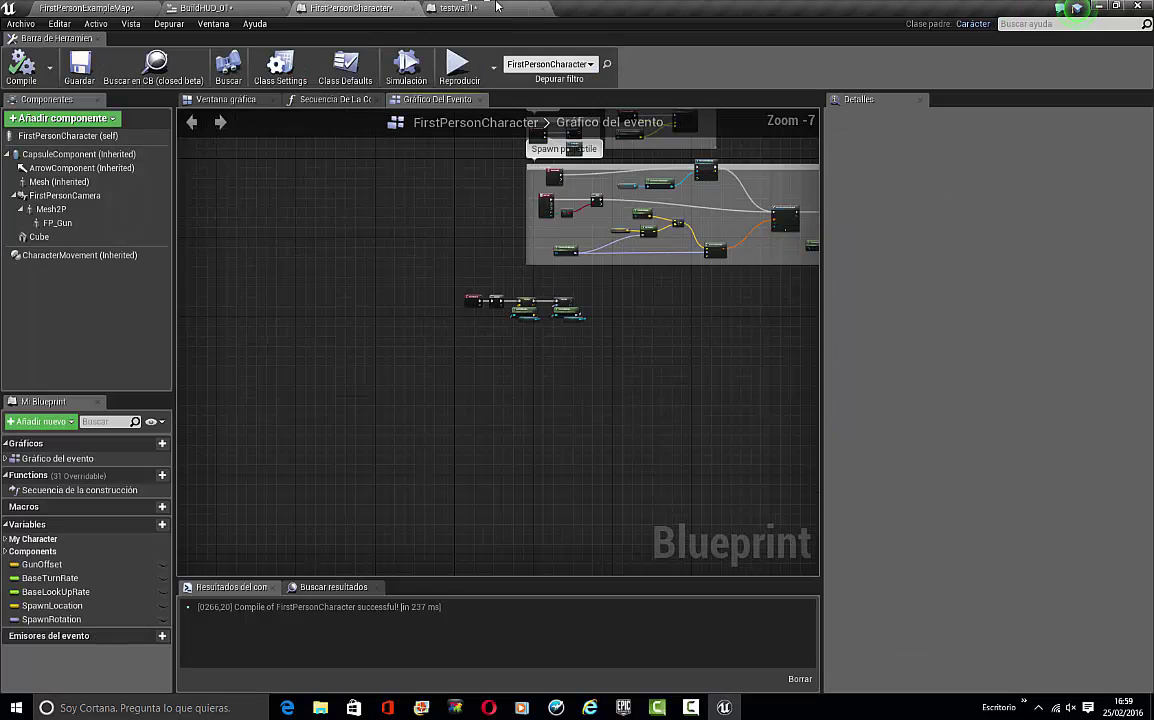
left_click(457, 8)
left_click(205, 8)
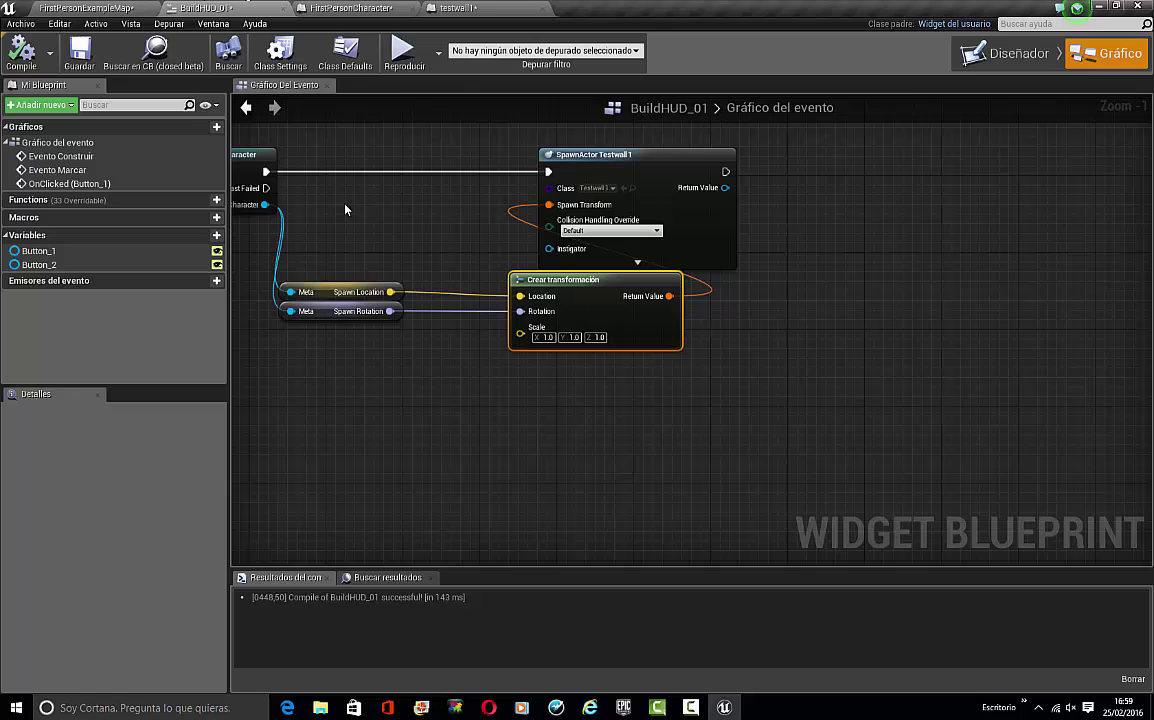
left_click(410, 7)
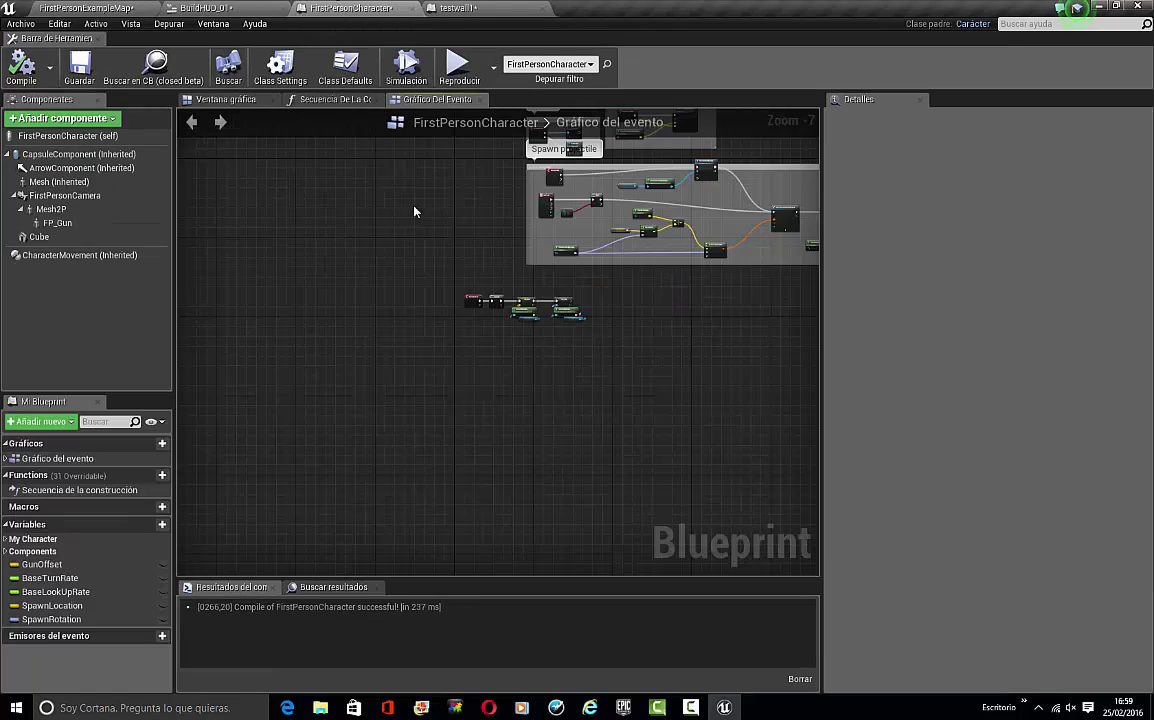
scroll(458, 421, "up", 1)
right_click_drag(458, 421, 451, 379)
right_click(450, 379)
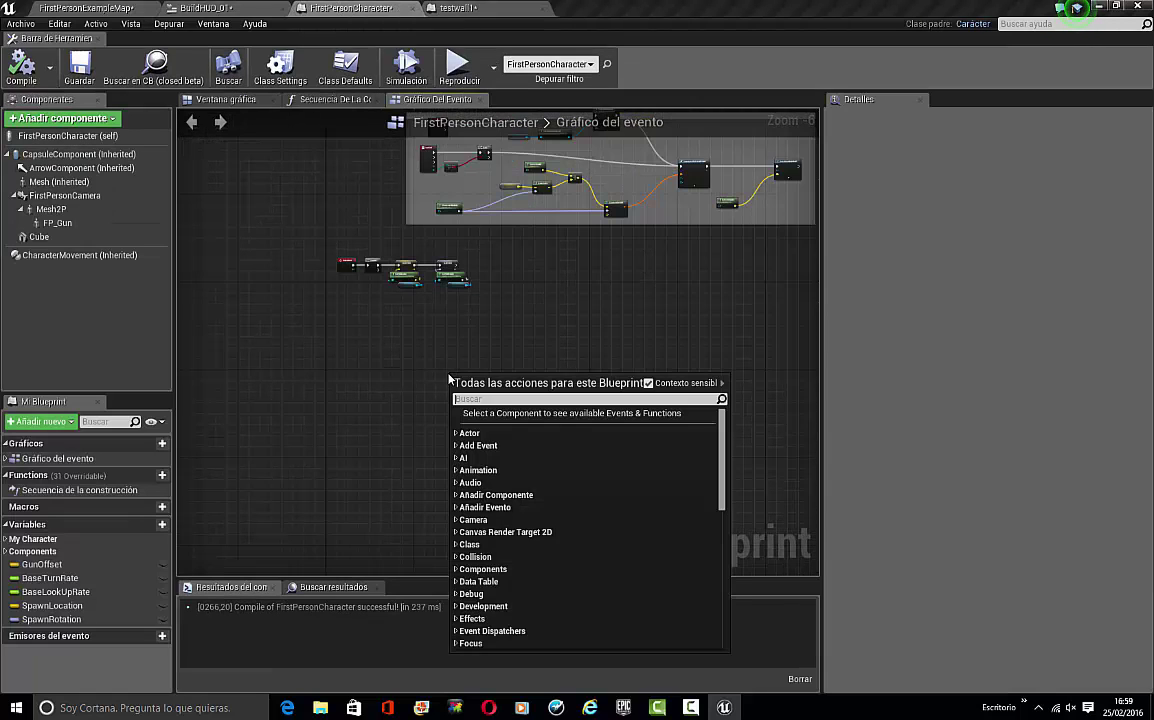
type("tabl")
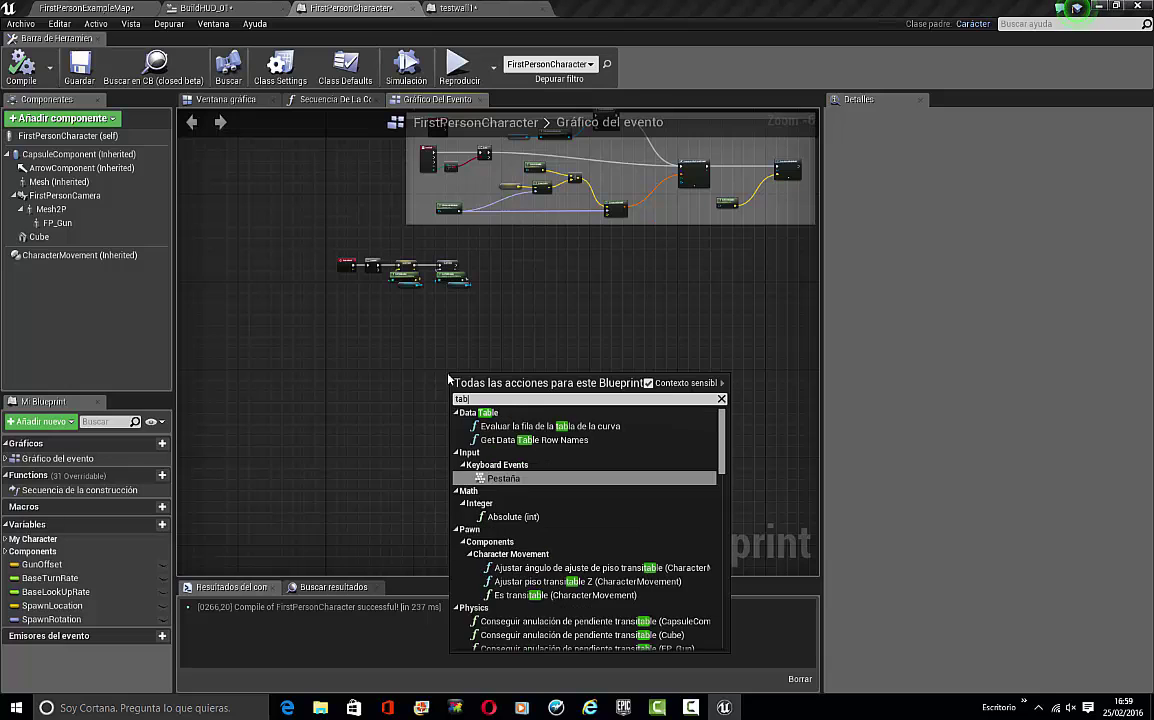
key("Return")
scroll(453, 385, "up", 6)
right_click_drag(600, 416, 520, 414)
right_click_drag(361, 450, 243, 480)
Create a variable named IsInvOpen? in FirstPersonCharacter and set its type to Boolean
left_click(162, 524)
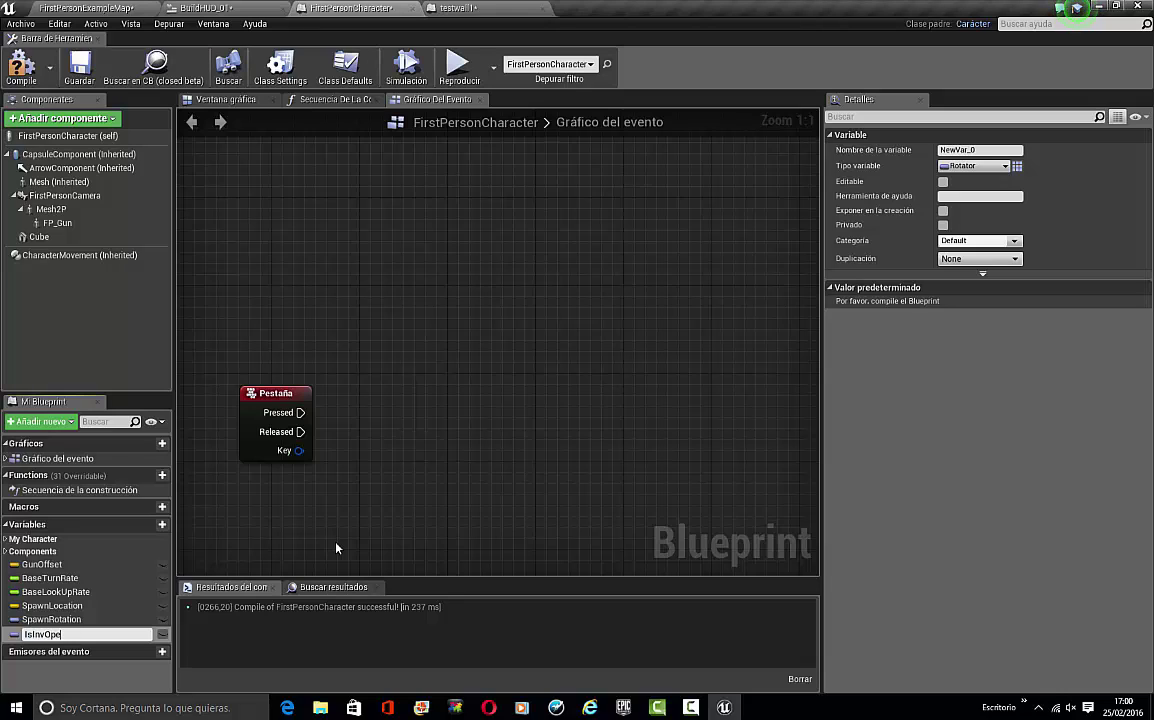
key("Return")
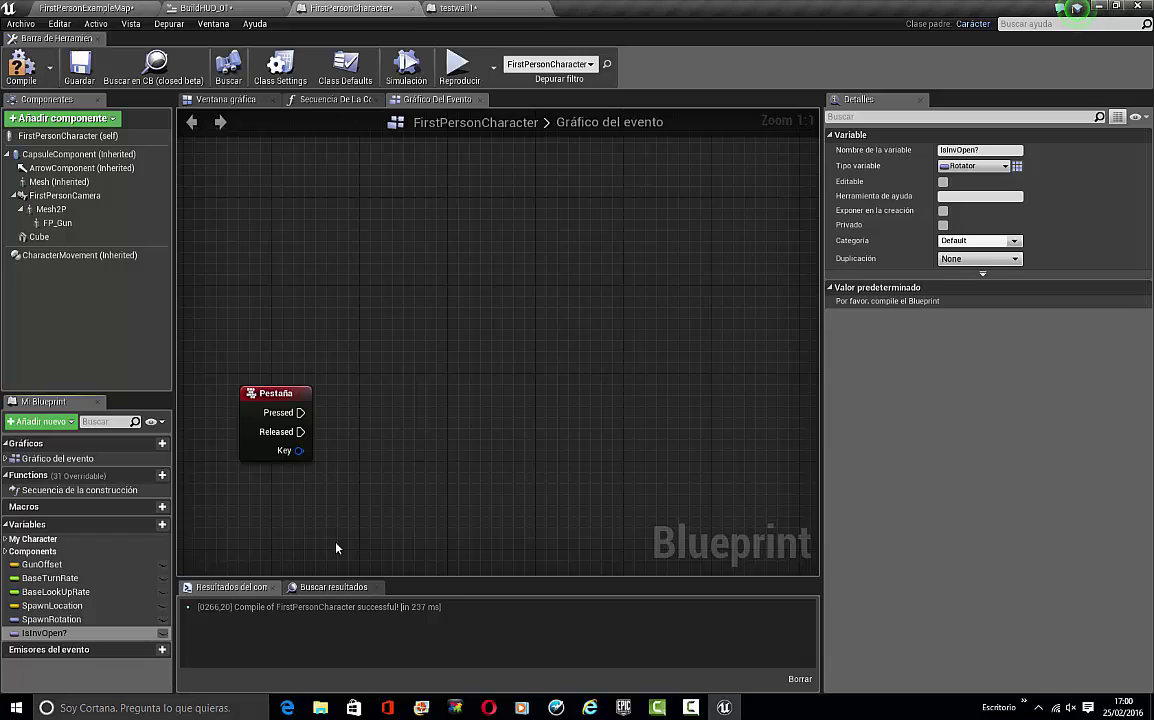
right_click_drag(404, 505, 538, 468)
left_click(968, 166)
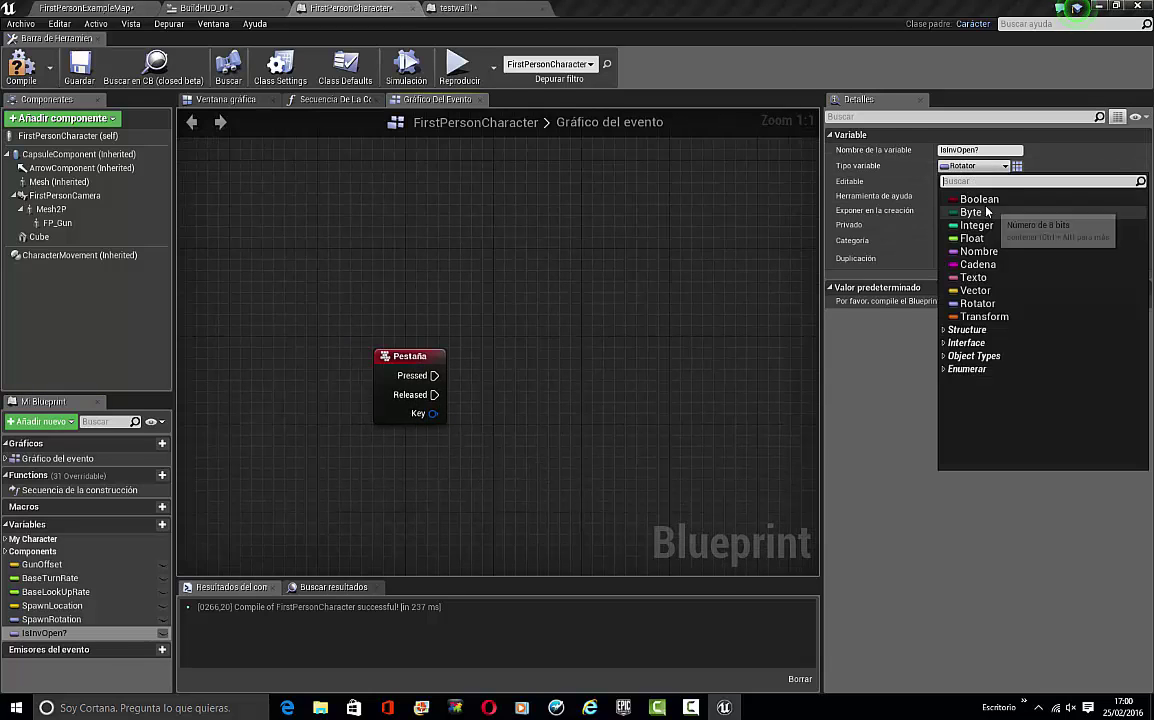
left_click(975, 198)
Place two Set nodes for IsInvOpen?, one above the other, leaving the upper one false and setting the lower one to true
left_click_drag(44, 633, 670, 254)
left_click(563, 410)
key("ctrl+c")
key("ctrl+v")
left_click_drag(684, 332, 613, 311)
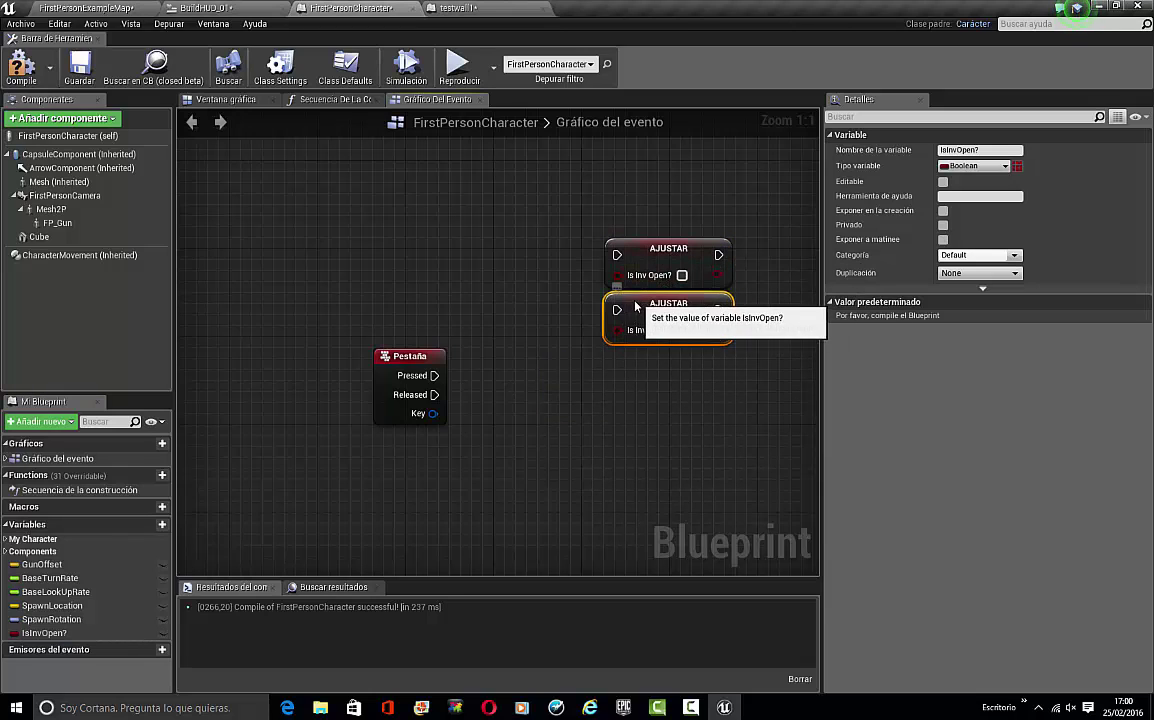
left_click(683, 331)
right_click_drag(446, 406, 385, 412)
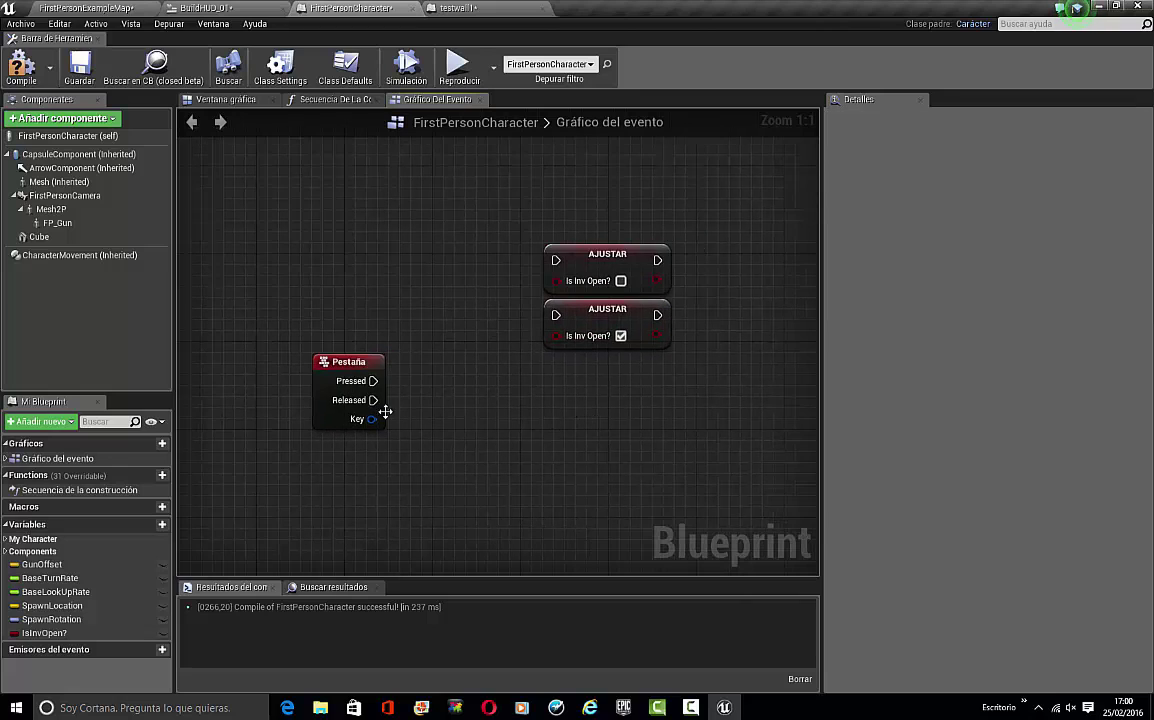
Add a Branch node driven by the Tab key event's Pressed output
left_click_drag(376, 382, 433, 381)
type("bra")
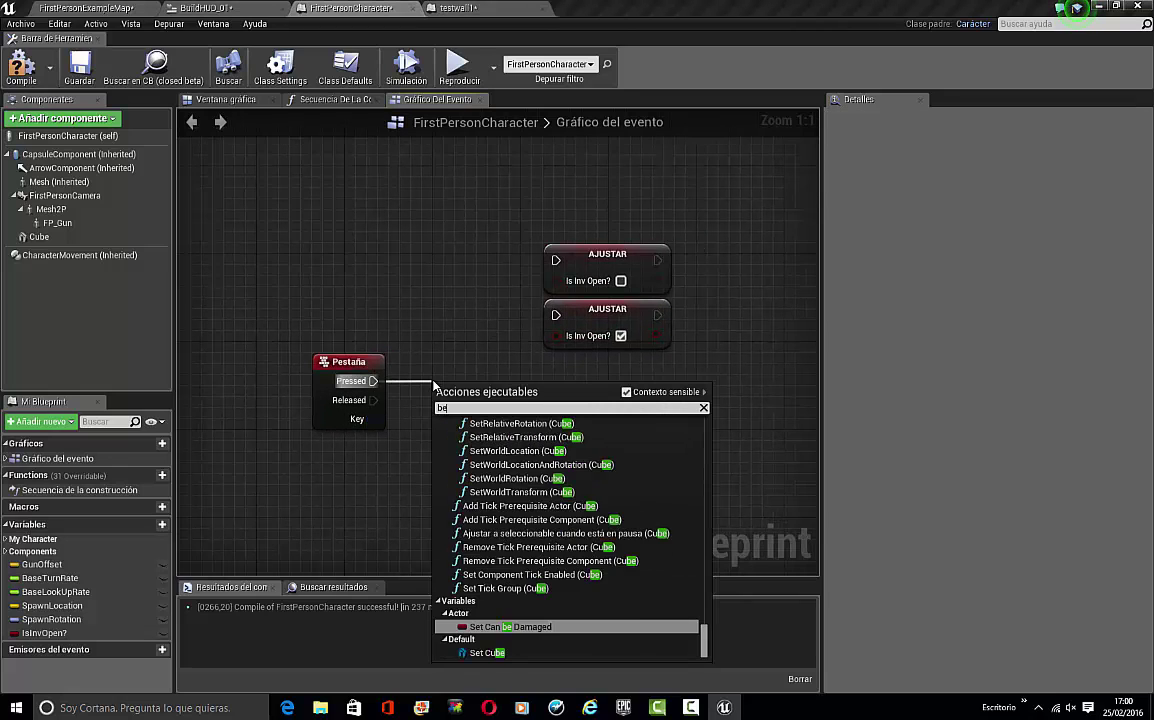
type("nch")
key("Return")
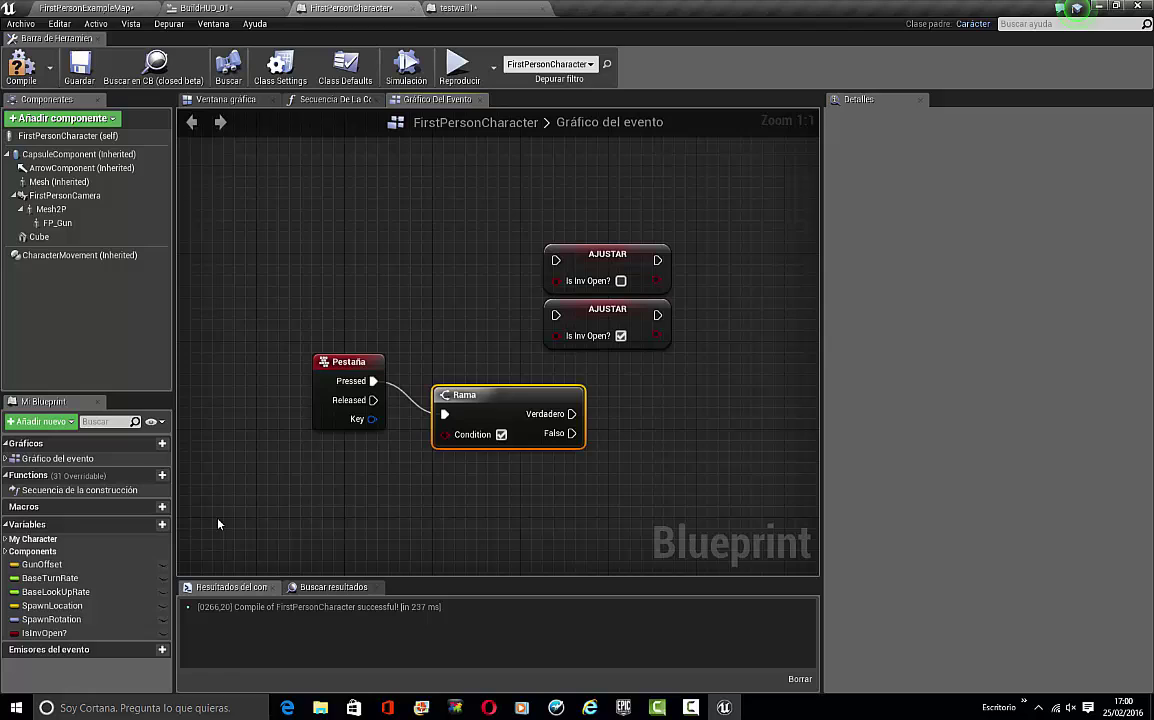
Add a Get node for IsInvOpen?, connect it to the Branch's Condition, and place it just beneath the Branch
left_click_drag(58, 633, 362, 476)
left_click(386, 489)
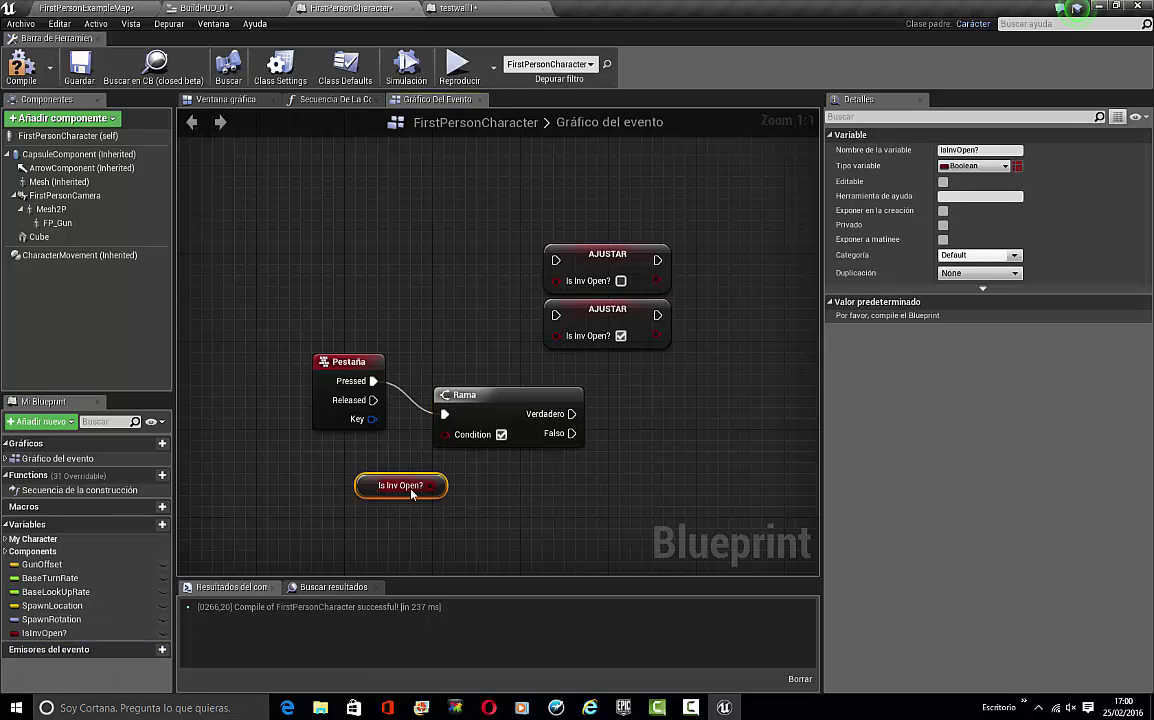
left_click_drag(441, 485, 461, 443)
left_click_drag(367, 487, 446, 454)
left_click(524, 535)
right_click_drag(524, 535, 428, 526)
Line up the nodes and connect the Branch's True output to the unchecked IsInvOpen? setter and False to the checked one
left_click_drag(436, 222, 572, 321)
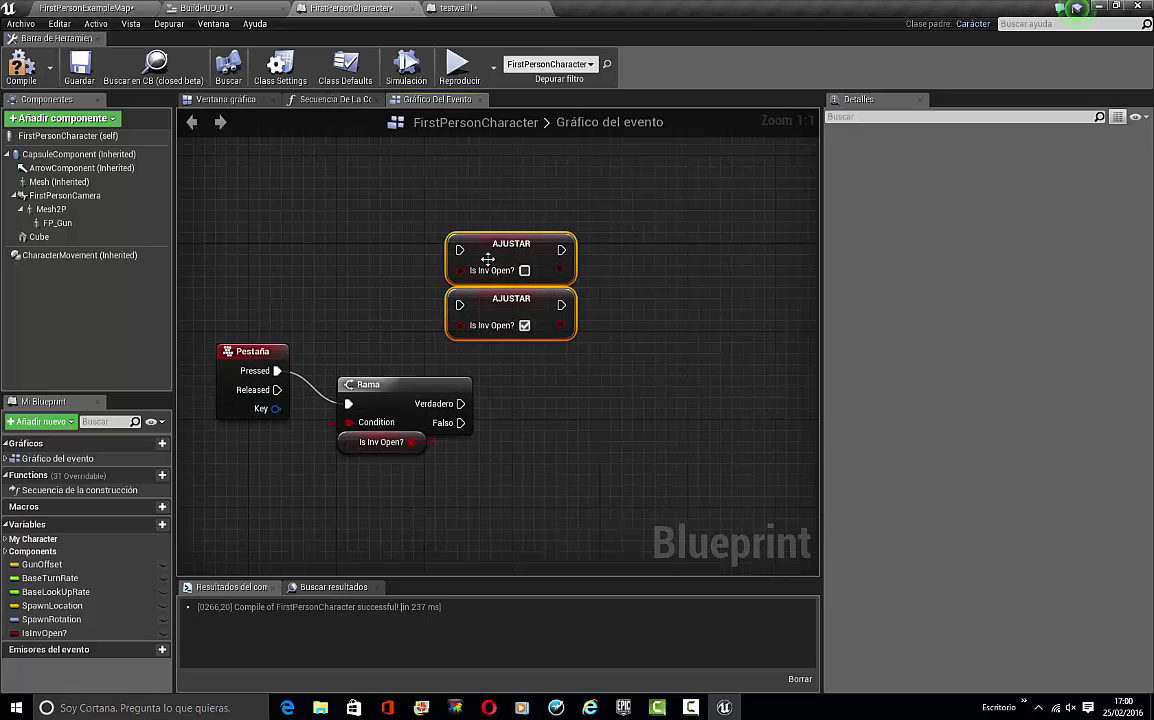
left_click_drag(489, 259, 578, 347)
left_click_drag(423, 390, 387, 357)
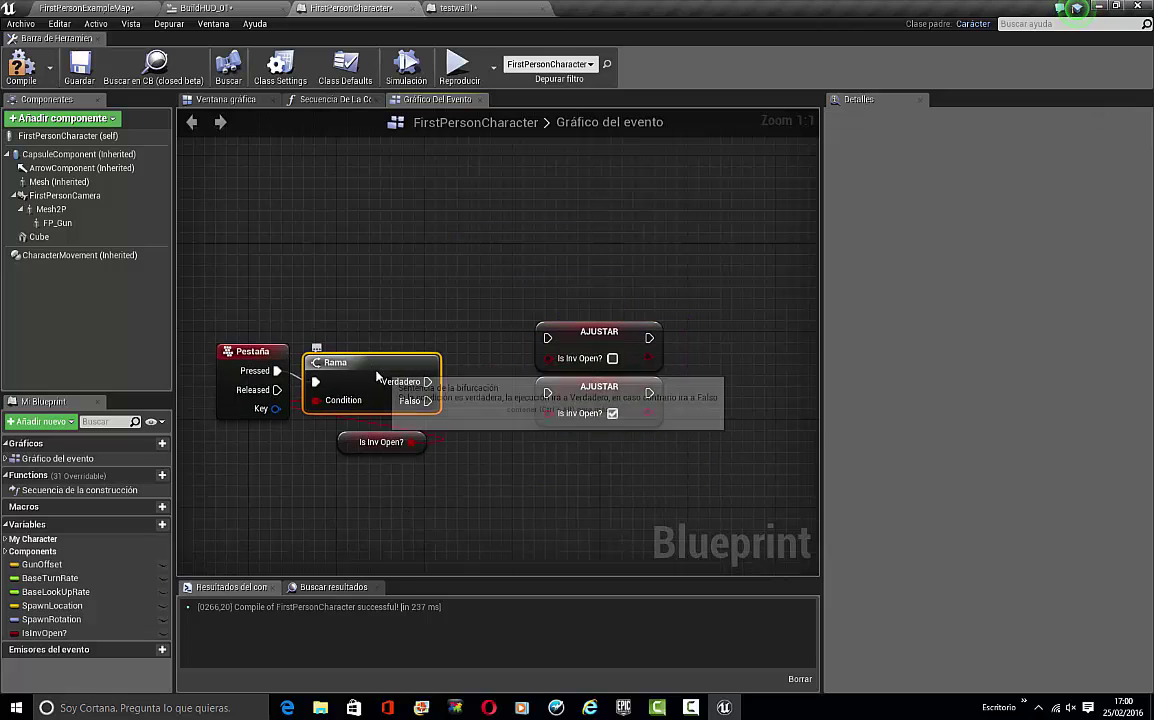
left_click_drag(371, 446, 338, 413)
left_click_drag(564, 298, 598, 413)
left_click_drag(580, 347, 515, 358)
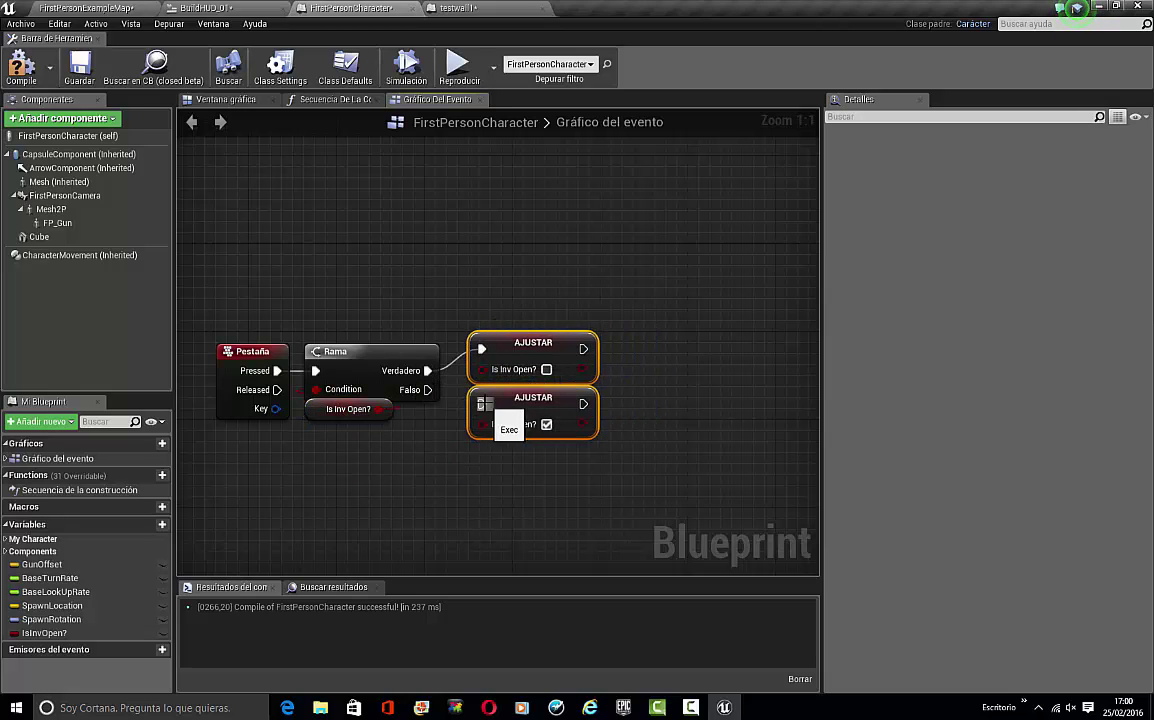
left_click_drag(429, 392, 428, 392)
left_click(217, 449)
right_click_drag(217, 449, 300, 448)
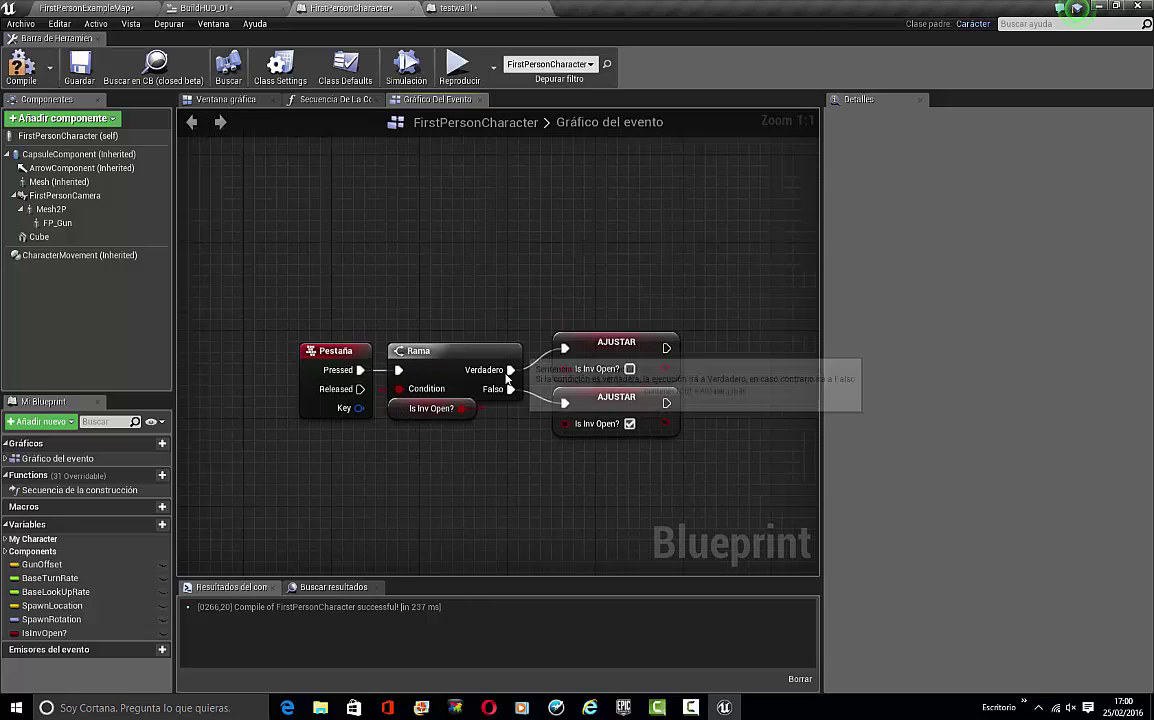
left_click_drag(511, 389, 565, 403)
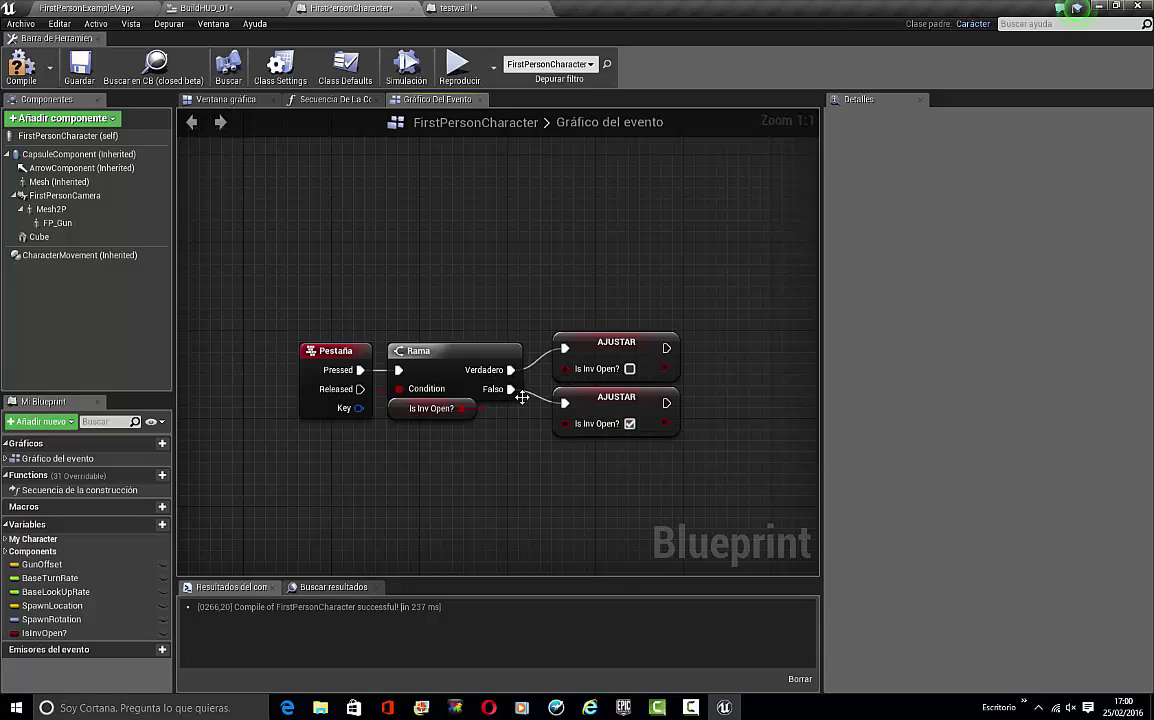
right_click_drag(629, 438, 537, 462)
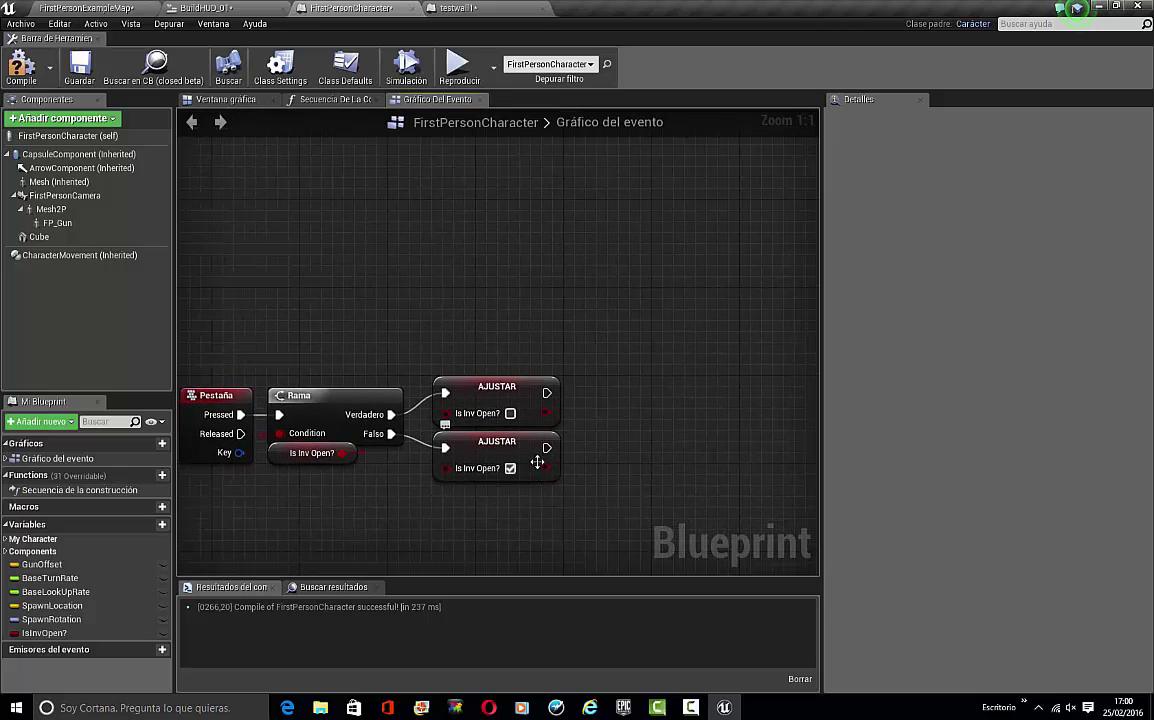
left_click_drag(312, 276, 411, 354)
right_click_drag(351, 396, 517, 354)
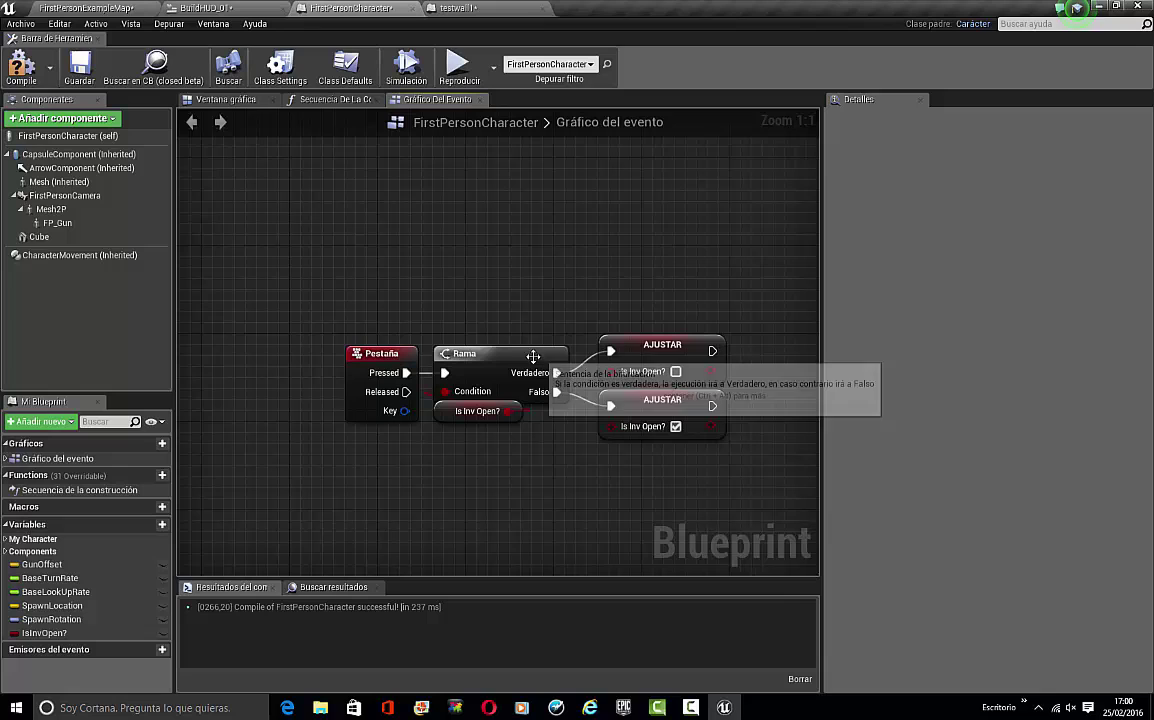
Add a Remove All Widgets node after the setter that turns IsInvOpen? off
right_click_drag(807, 384, 562, 352)
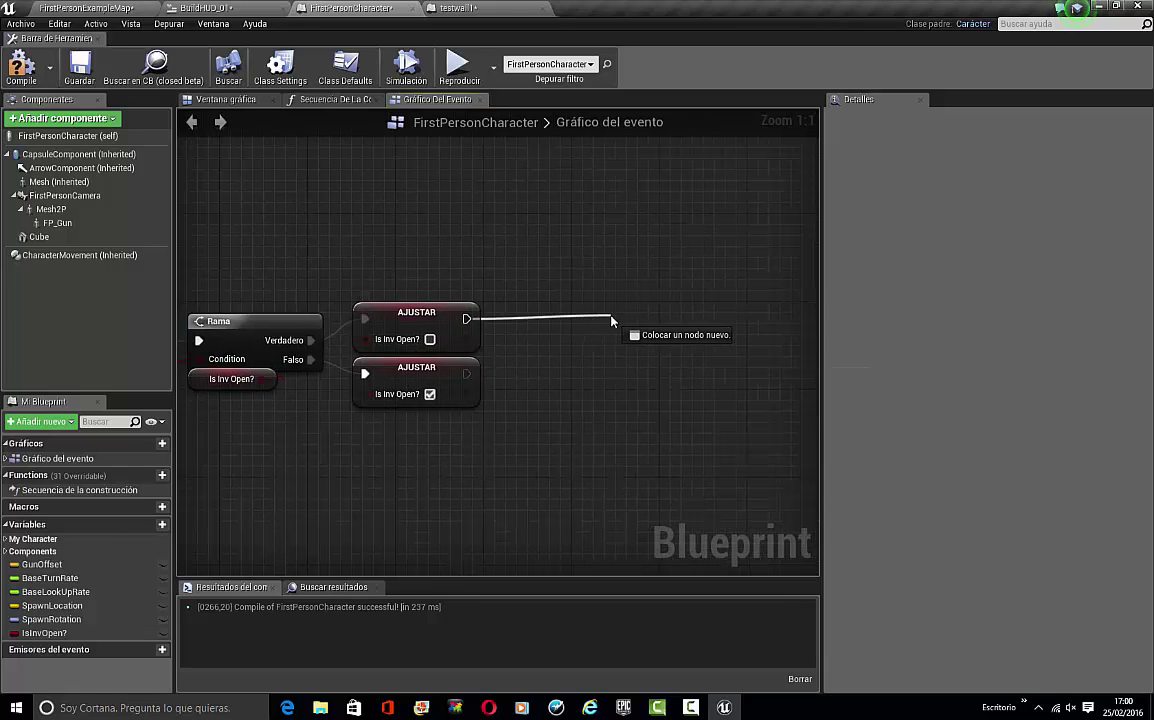
left_click_drag(611, 320, 612, 320)
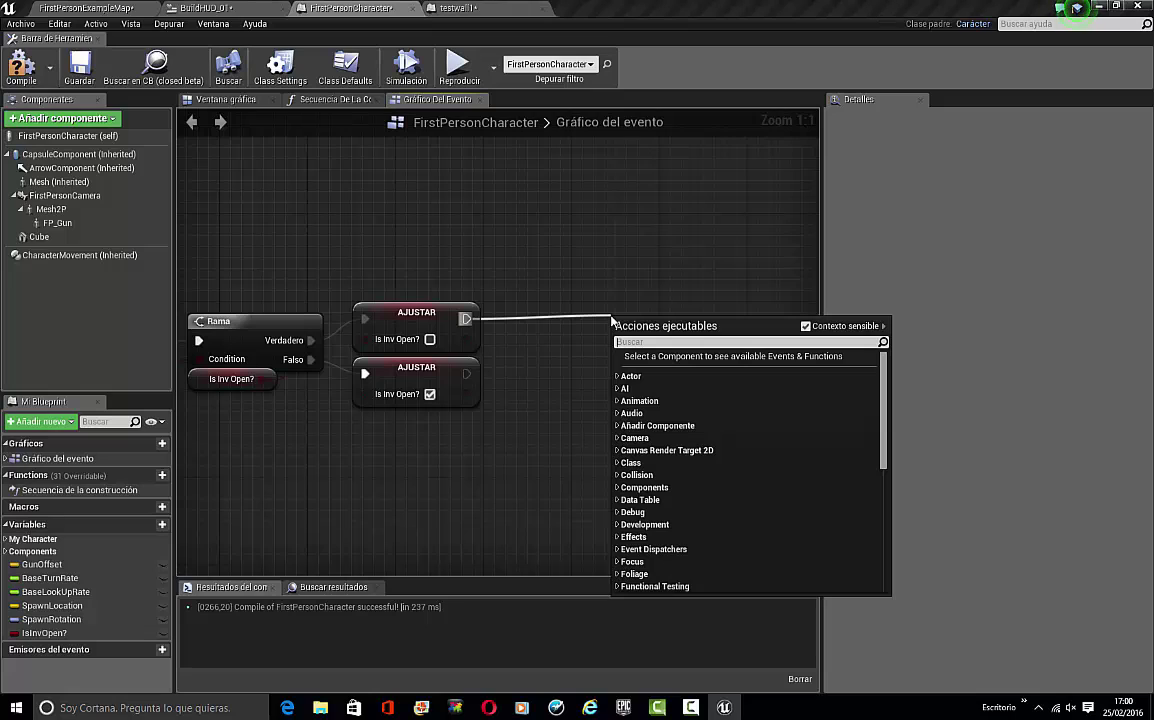
type("remo")
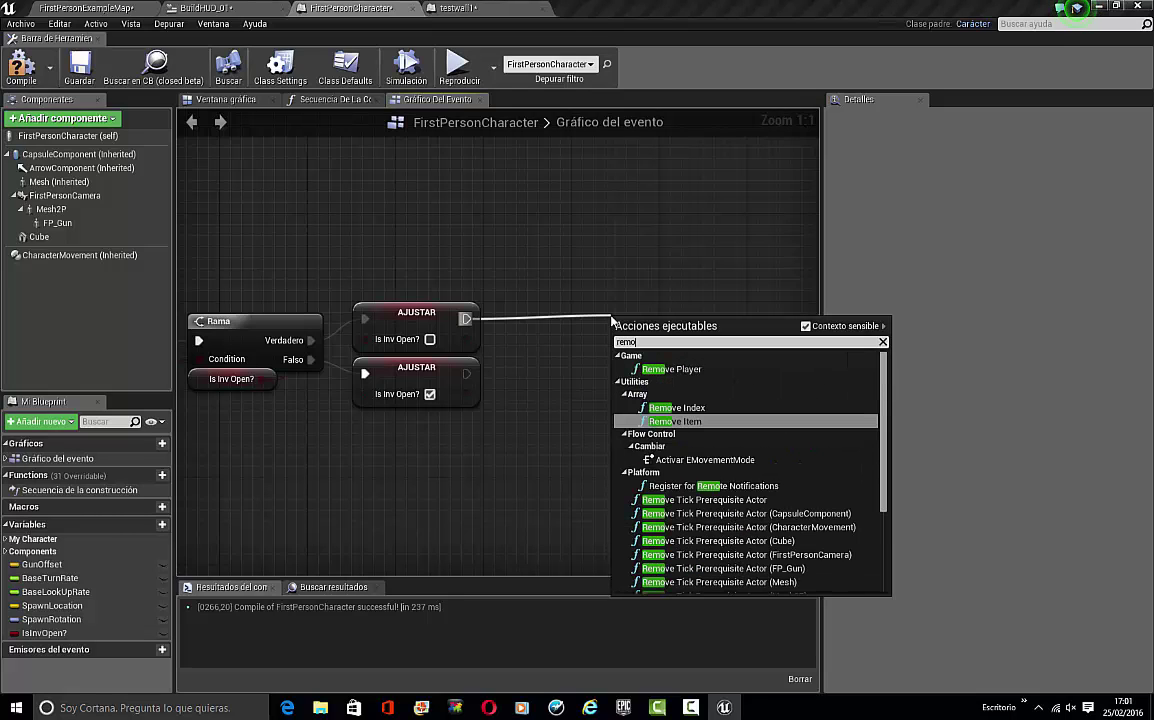
type("ve all")
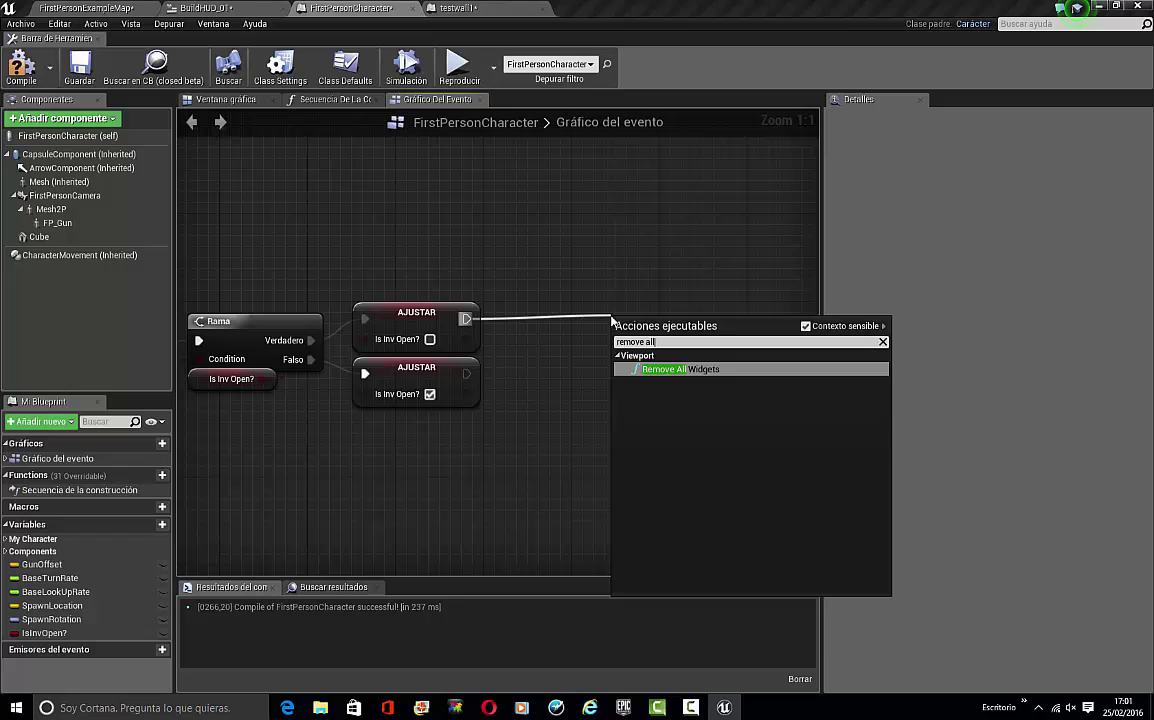
key("Return")
Add a Create Widget node after the setter that turns IsInvOpen? on, and align it and Remove All Widgets beside their setters
left_click_drag(466, 373, 540, 385)
type("create")
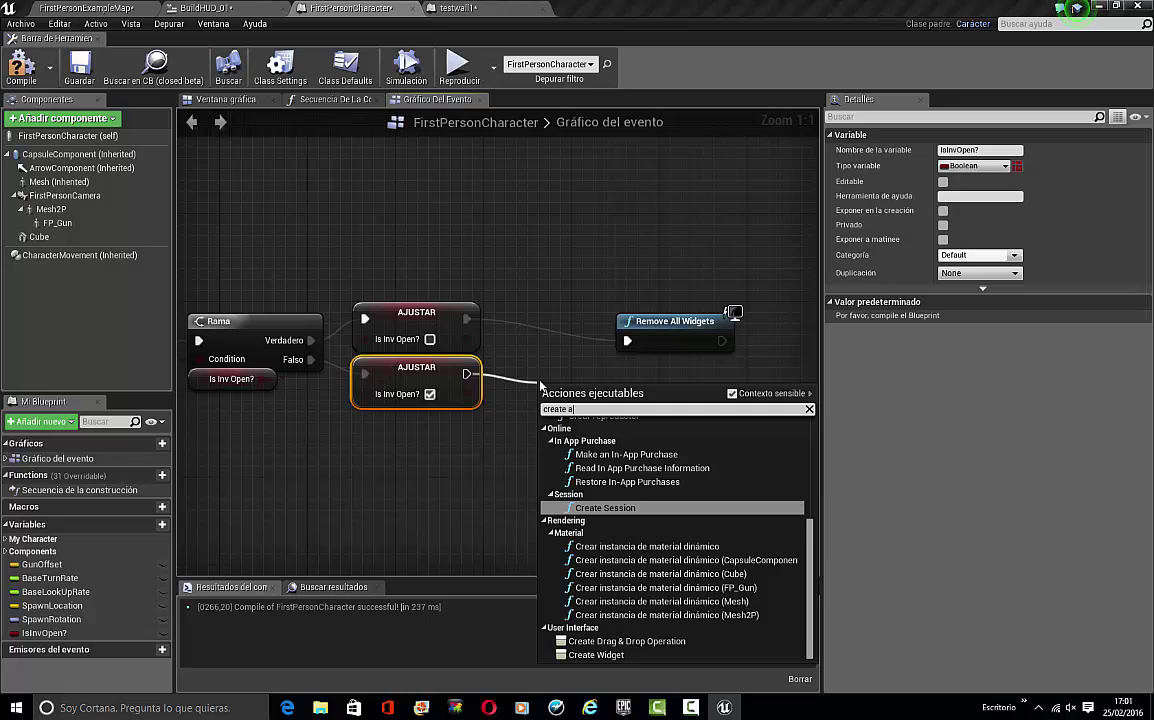
type(" wi")
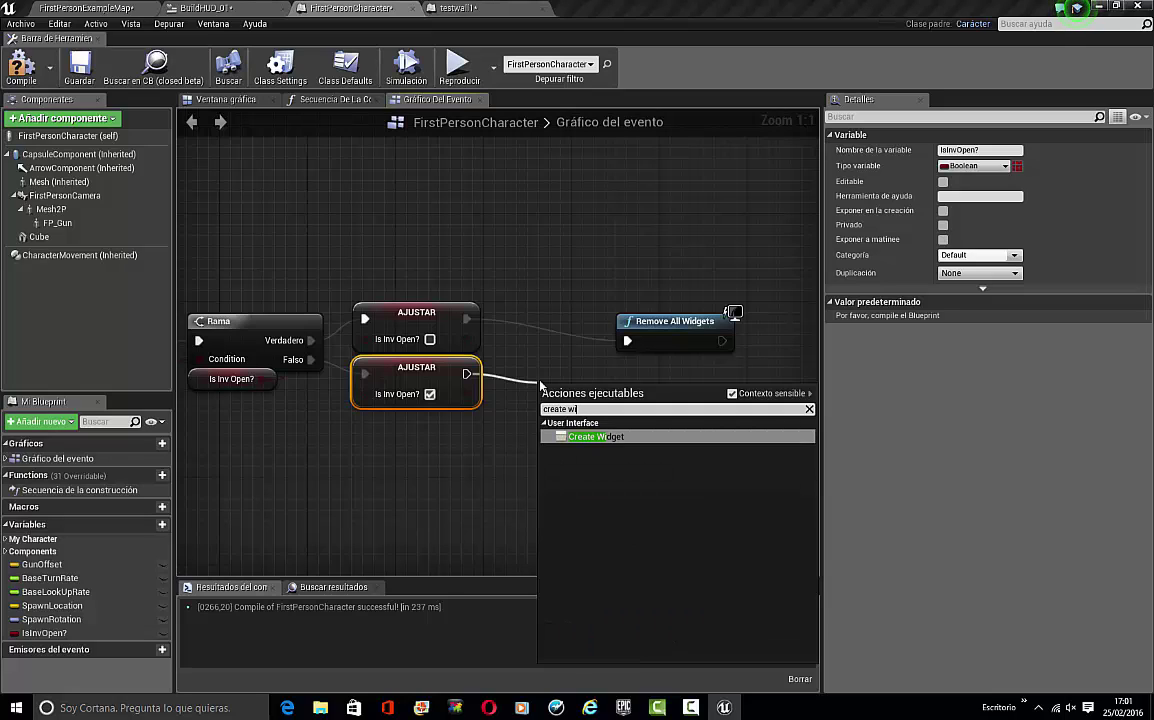
key("Return")
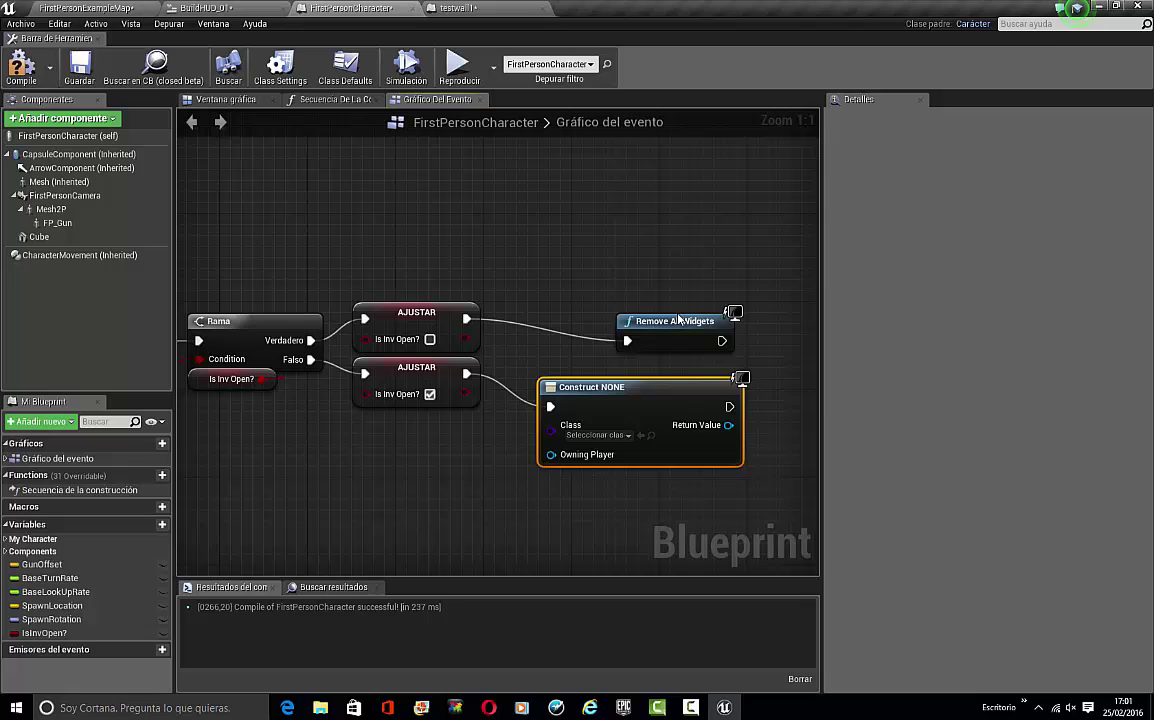
left_click_drag(678, 319, 565, 301)
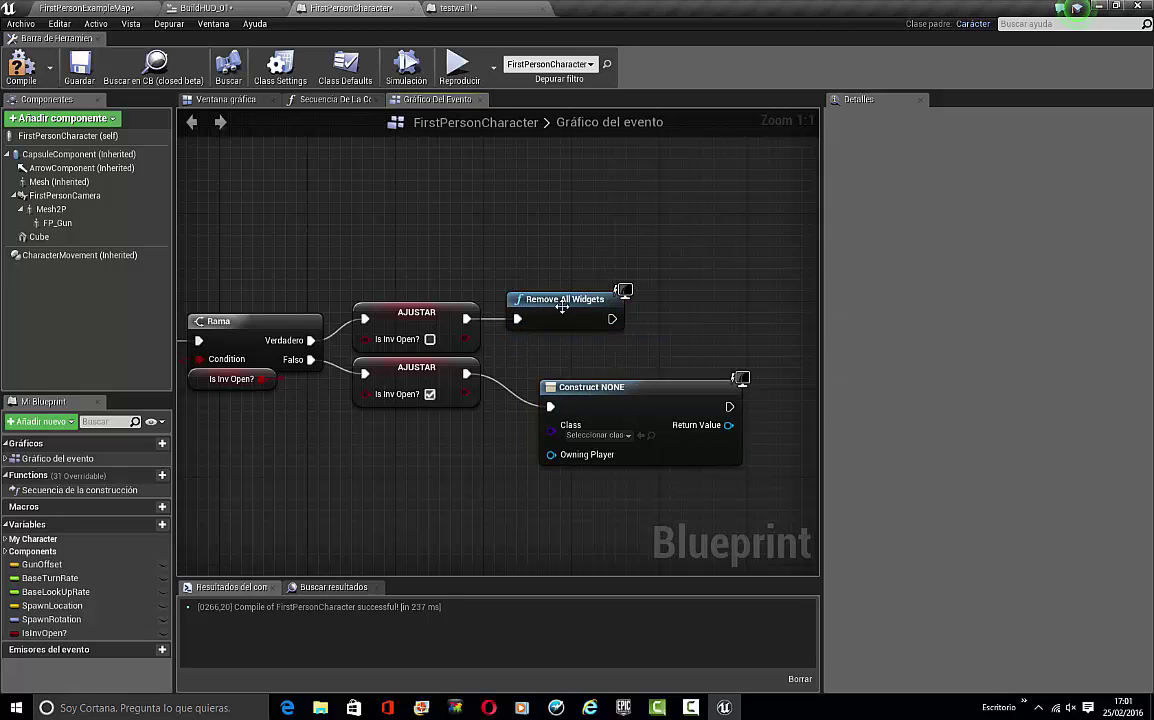
left_click_drag(686, 383, 640, 350)
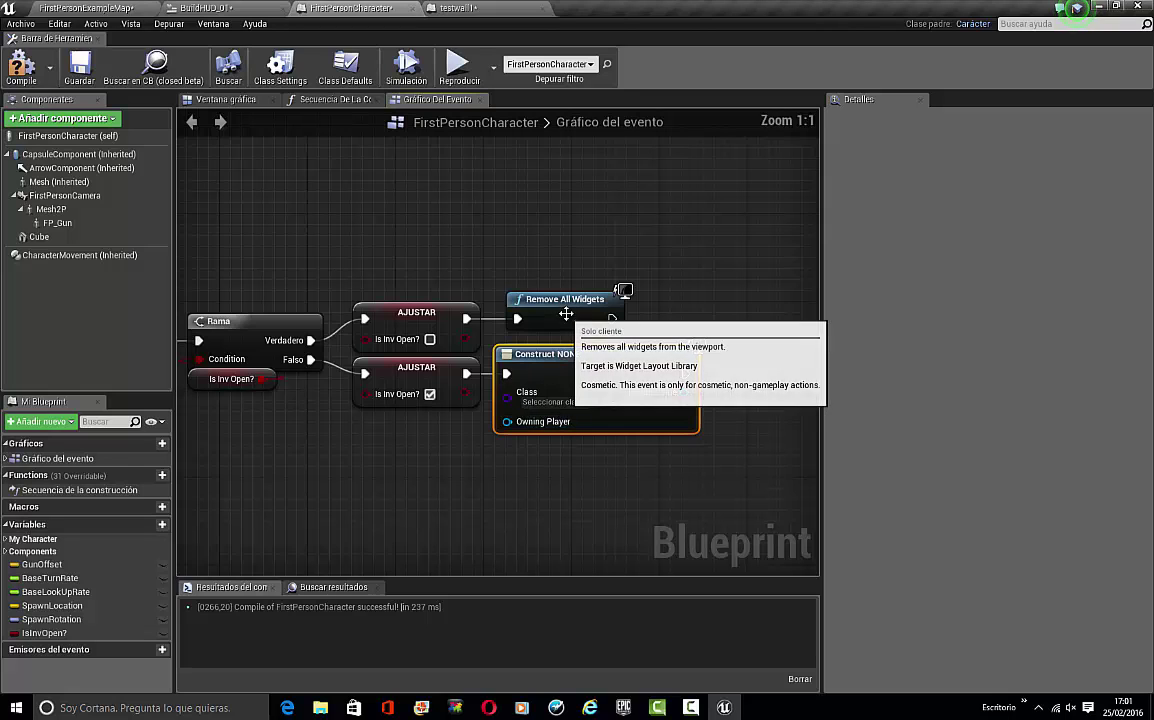
left_click_drag(566, 312, 555, 312)
Set the Create Widget node's class to BuildHUD_01
right_click_drag(718, 284, 784, 254)
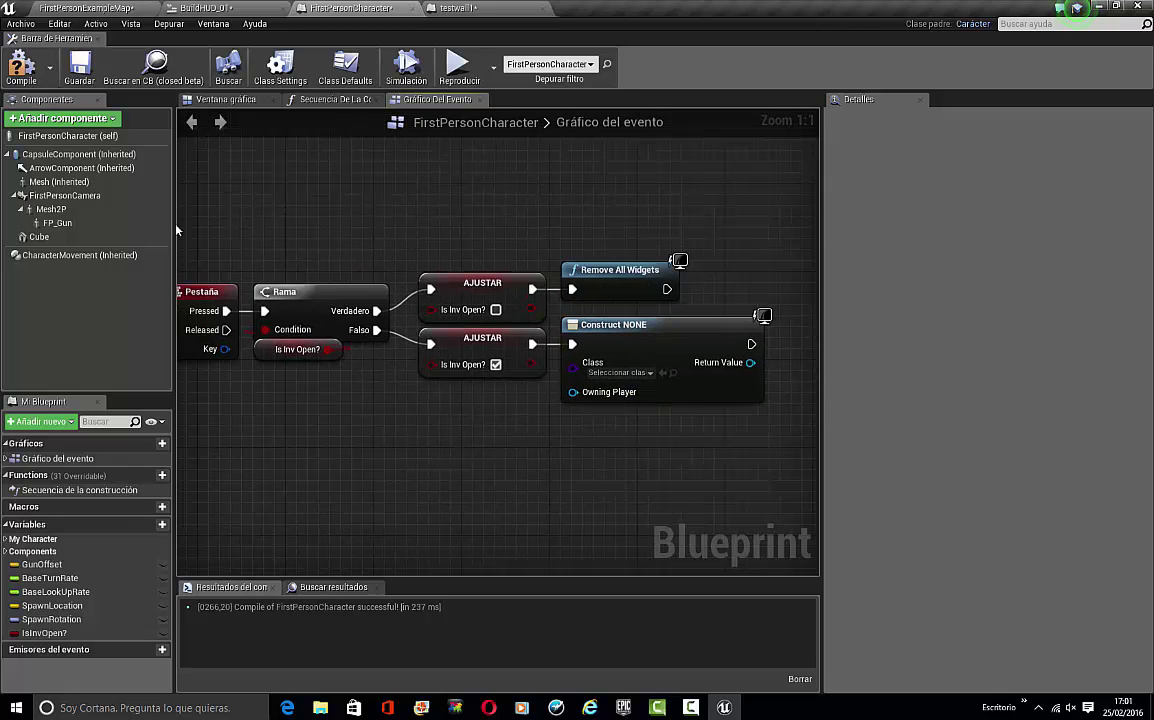
right_click_drag(399, 395, 262, 406)
right_click_drag(532, 315, 633, 318)
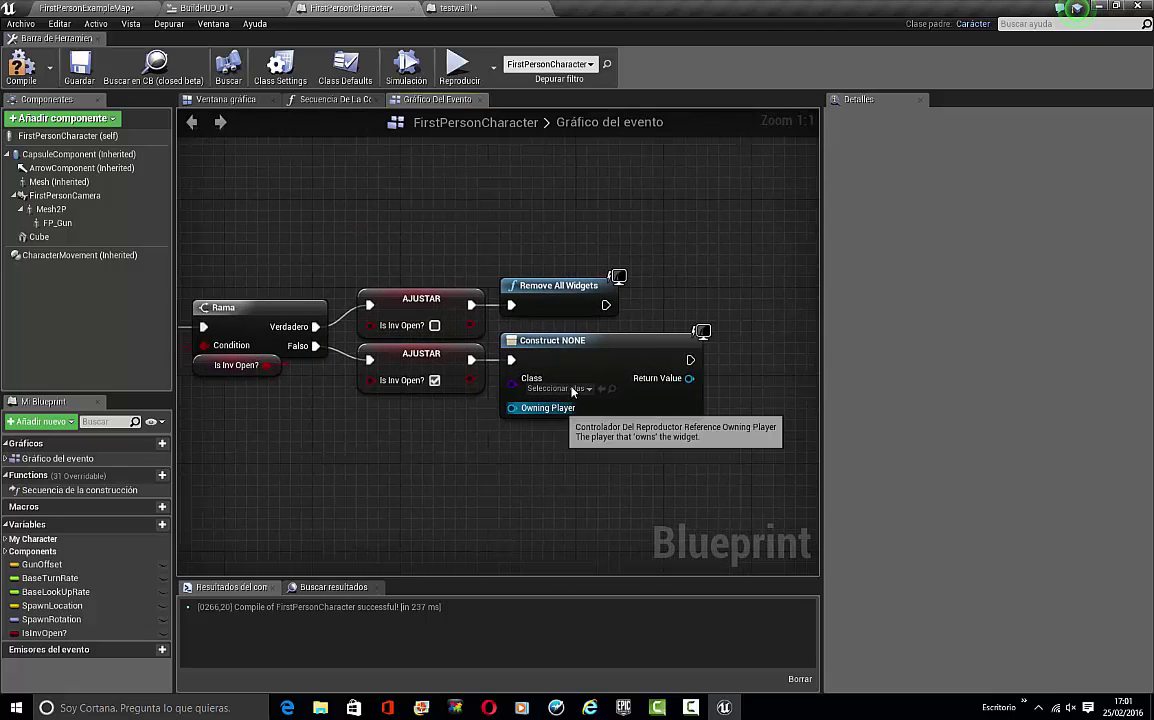
right_click_drag(563, 399, 479, 475)
left_click(475, 463)
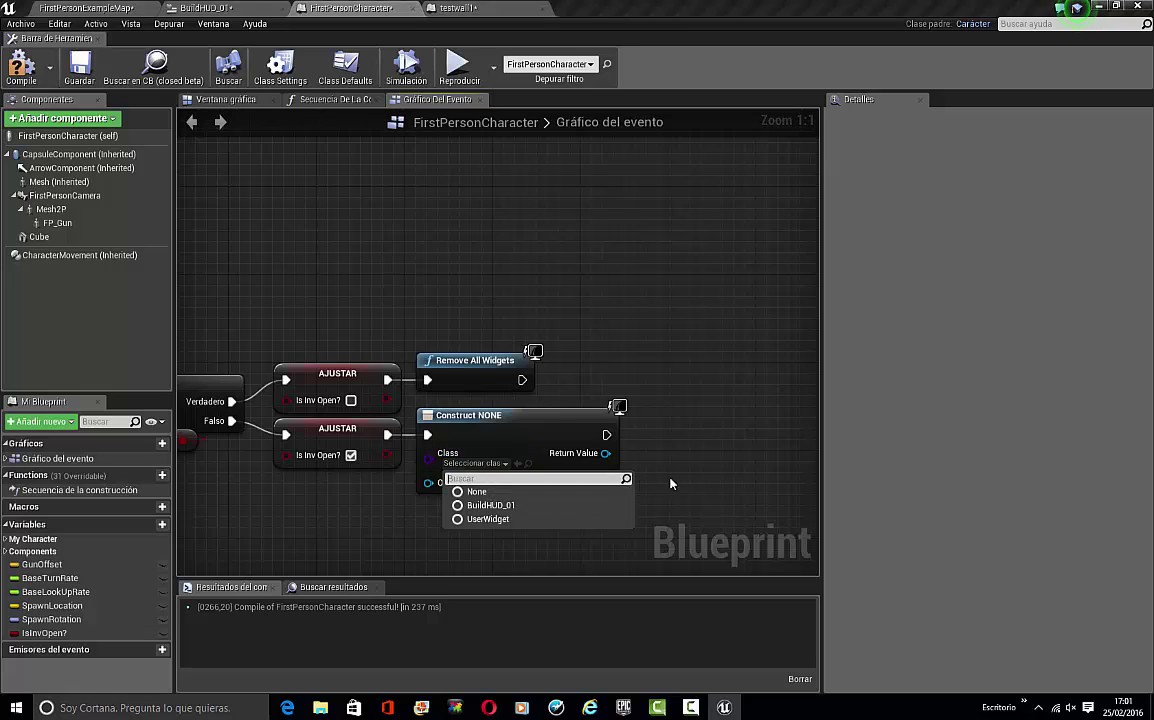
left_click(500, 505)
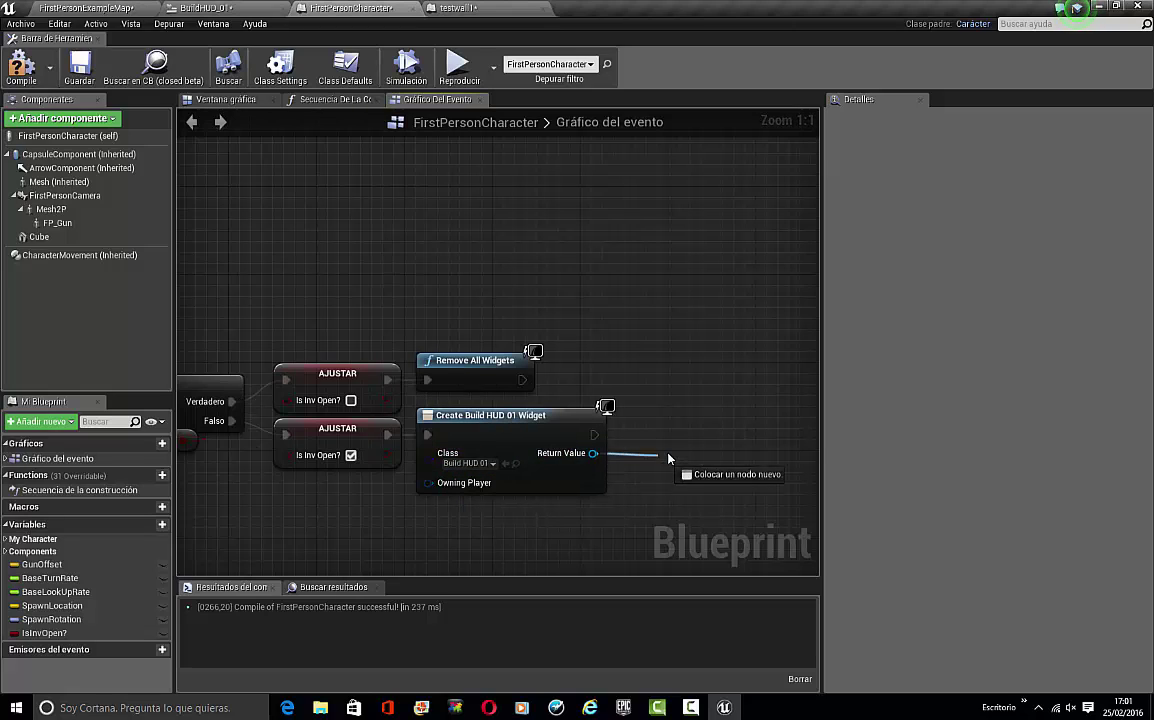
Add an Add to Viewport node (Añadir a ventana gráfica) fed by the Create Widget node's Return Value
left_click_drag(669, 459, 669, 459)
type("add to vi")
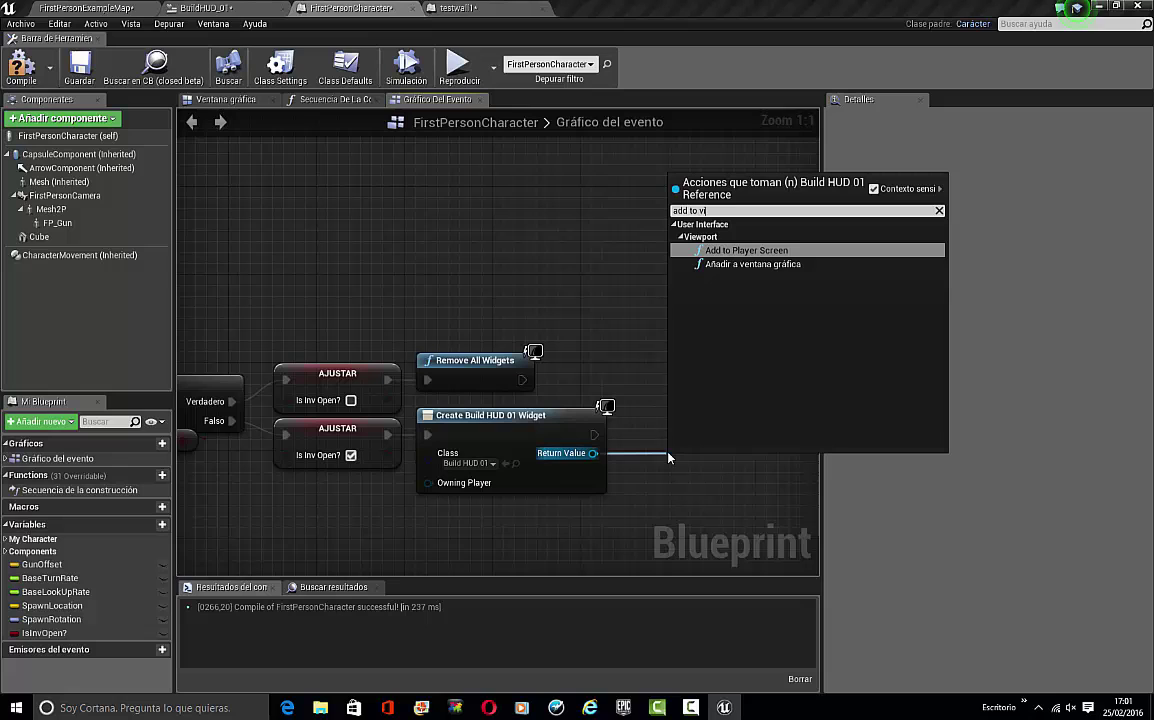
key("Down")
key("Return")
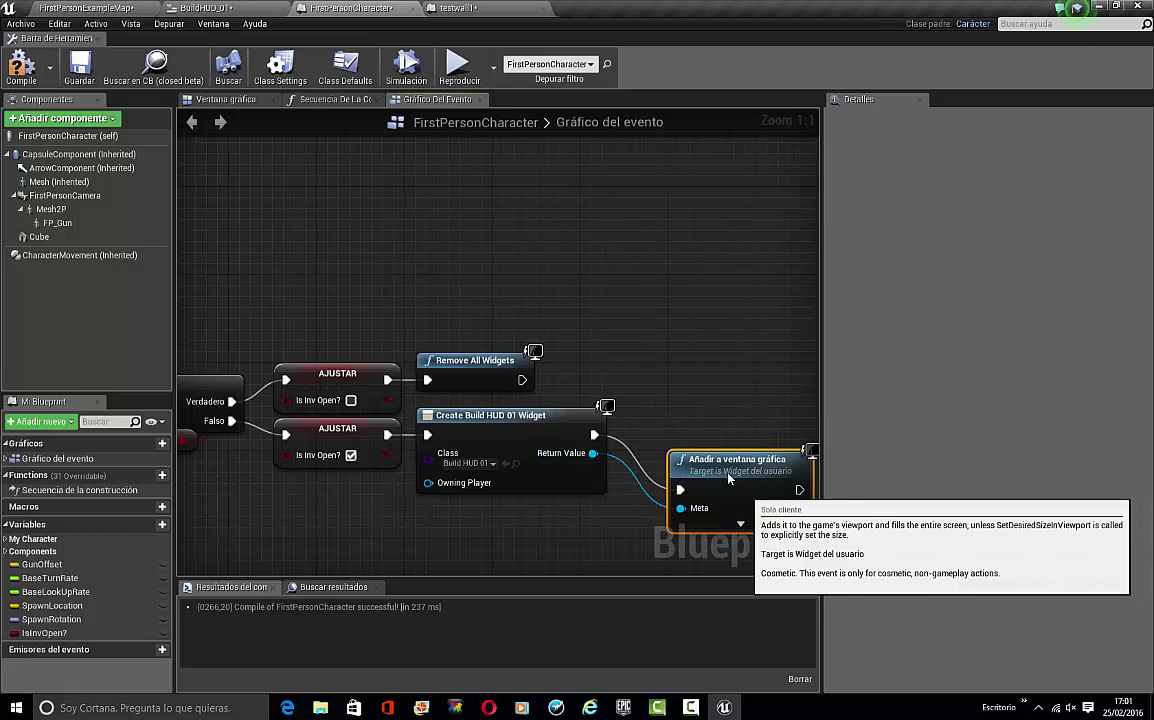
Align the Add to Viewport node beside the Create Build HUD 01 Widget node and compile the FirstPersonCharacter blueprint
left_click_drag(728, 479, 673, 424)
left_click(21, 66)
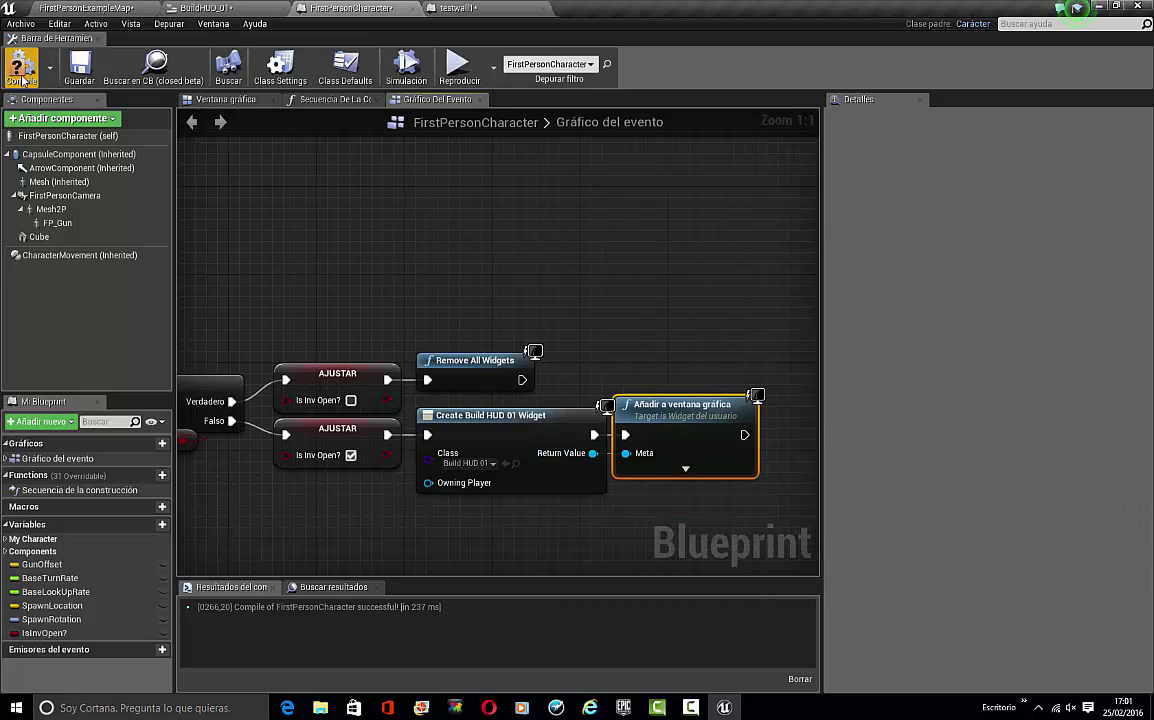
Play the FirstPersonExampleMap level, open the build HUD in the game and walk around with it showing
left_click(64, 9)
left_click(690, 48)
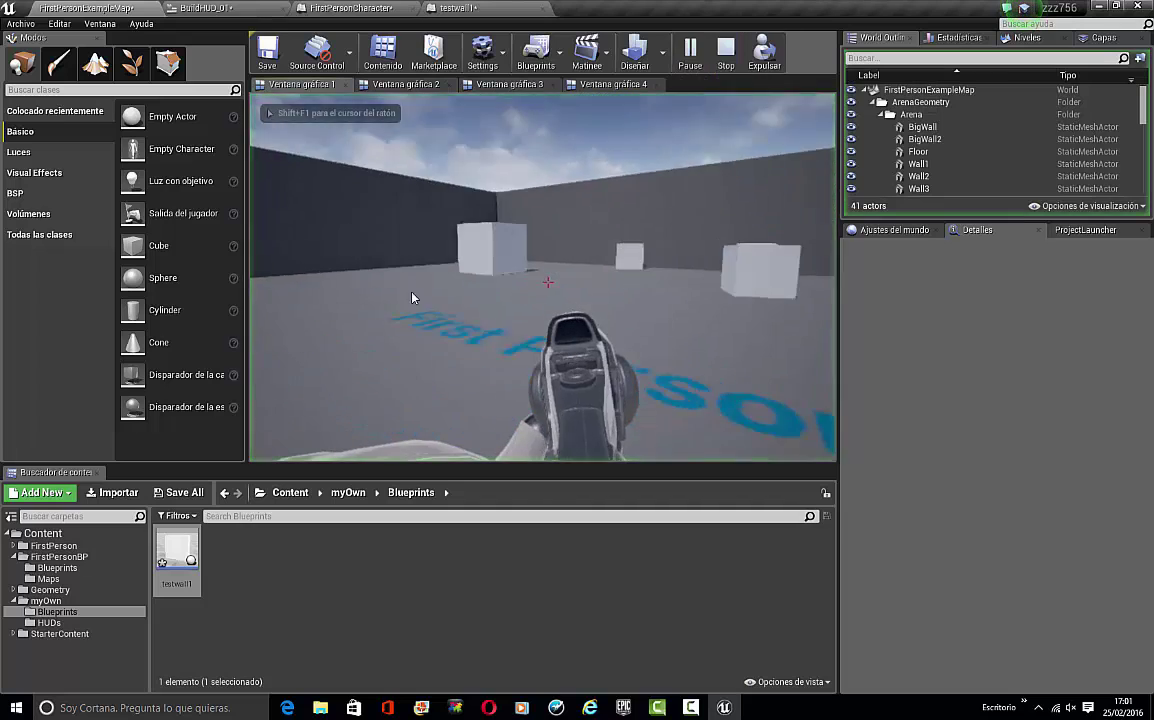
key("w")
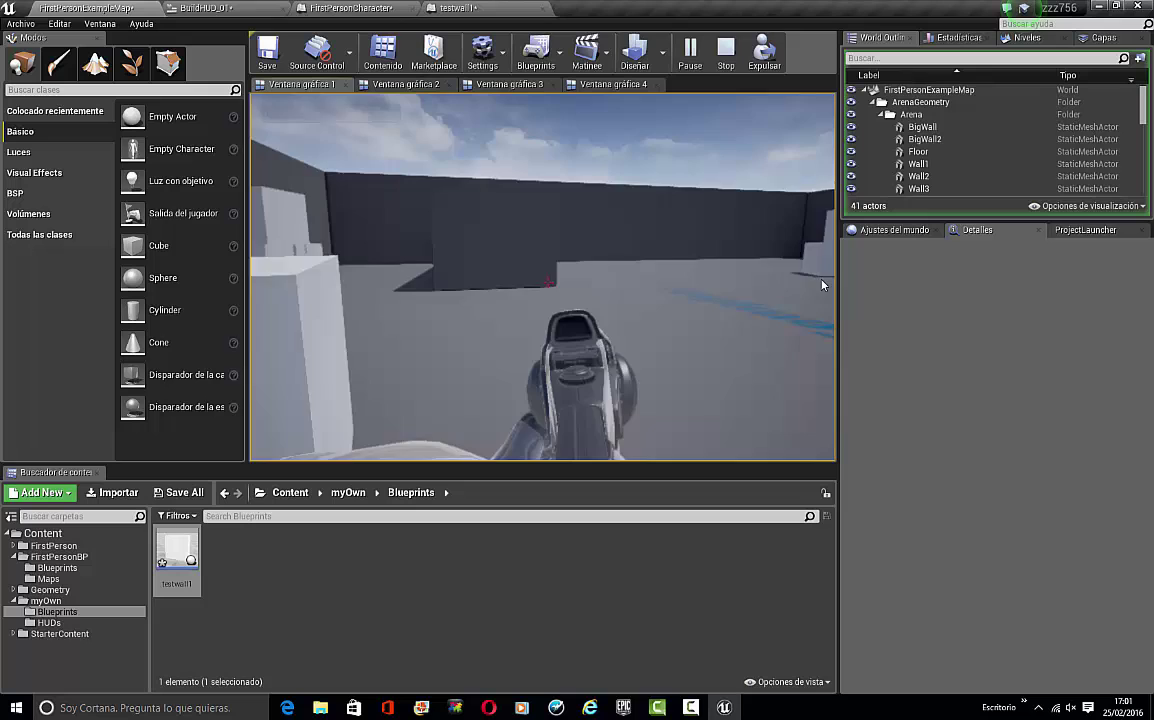
key("b")
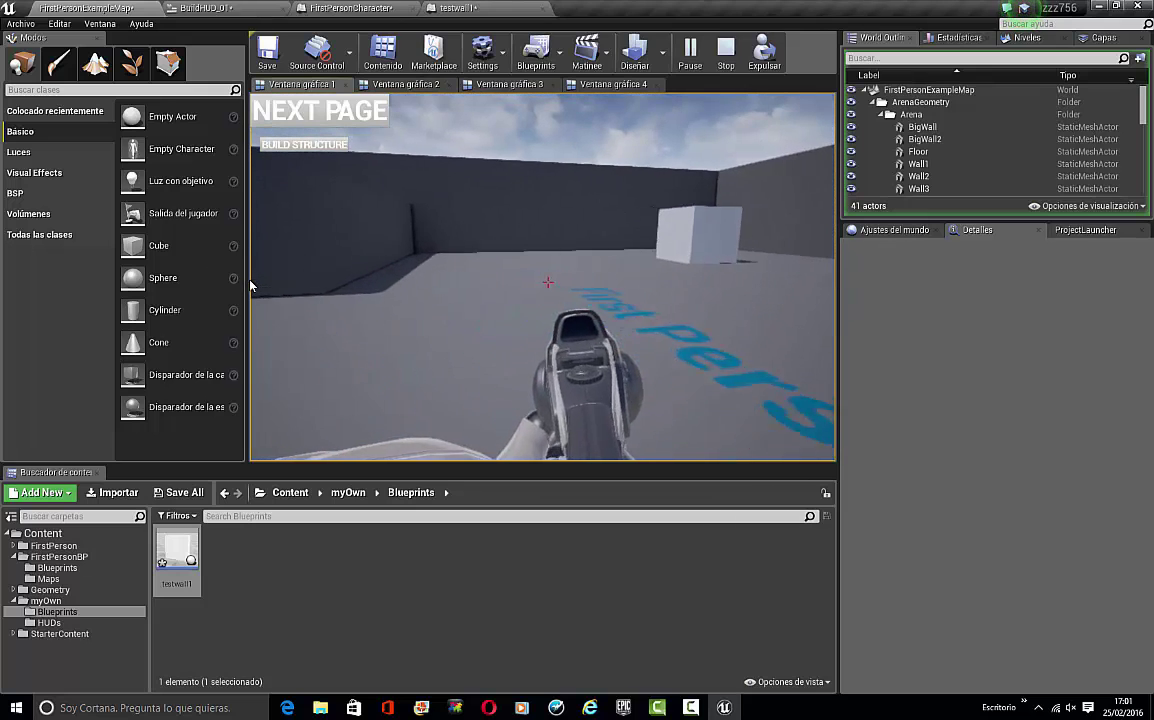
key("w")
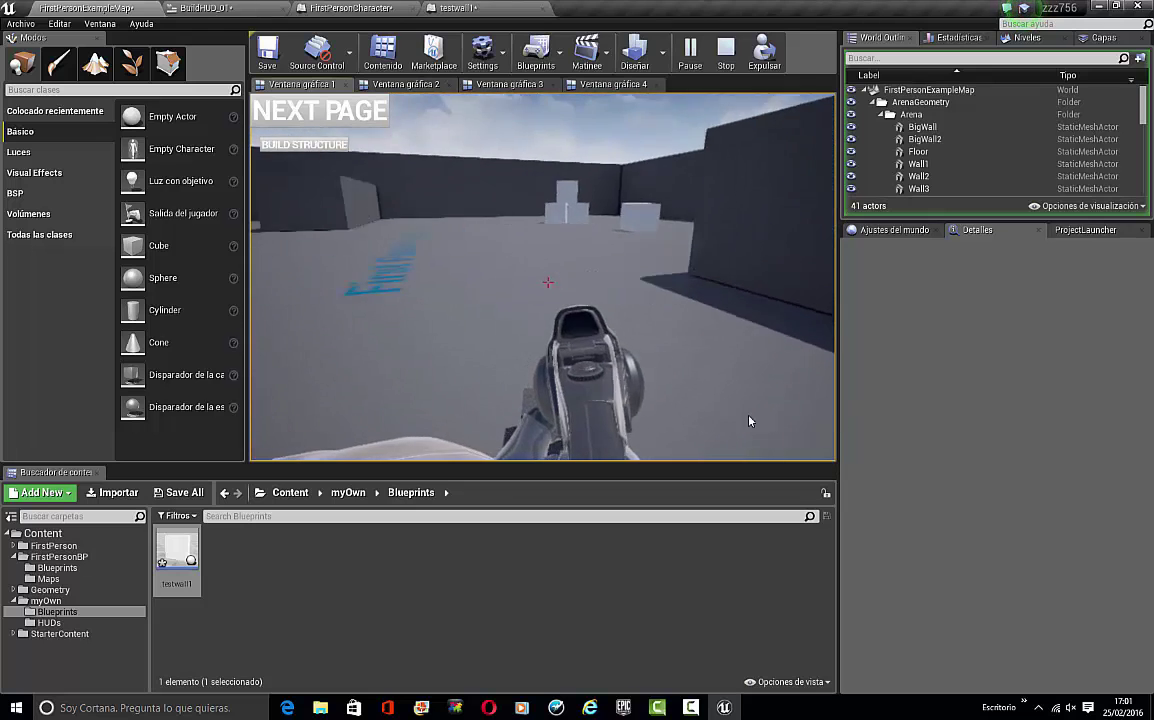
key("shift+F1")
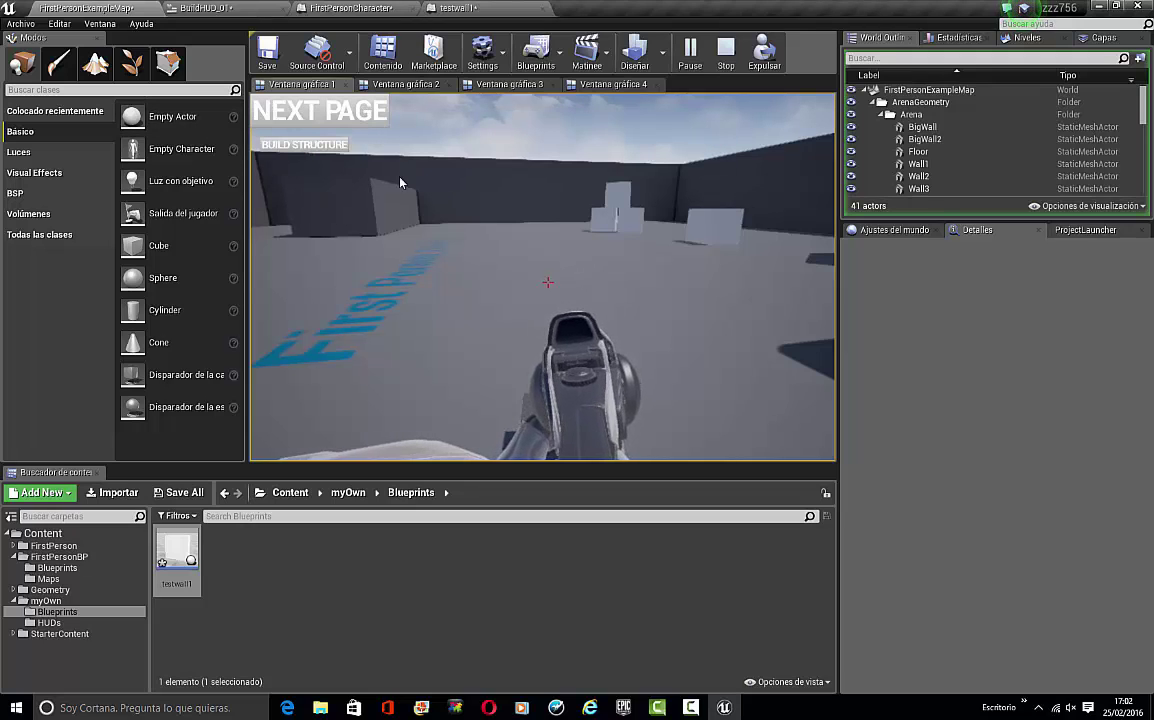
Spawn two walls with BUILD STRUCTURE, examine their orientation around the character's placement cube, and end the play session
left_click(307, 148)
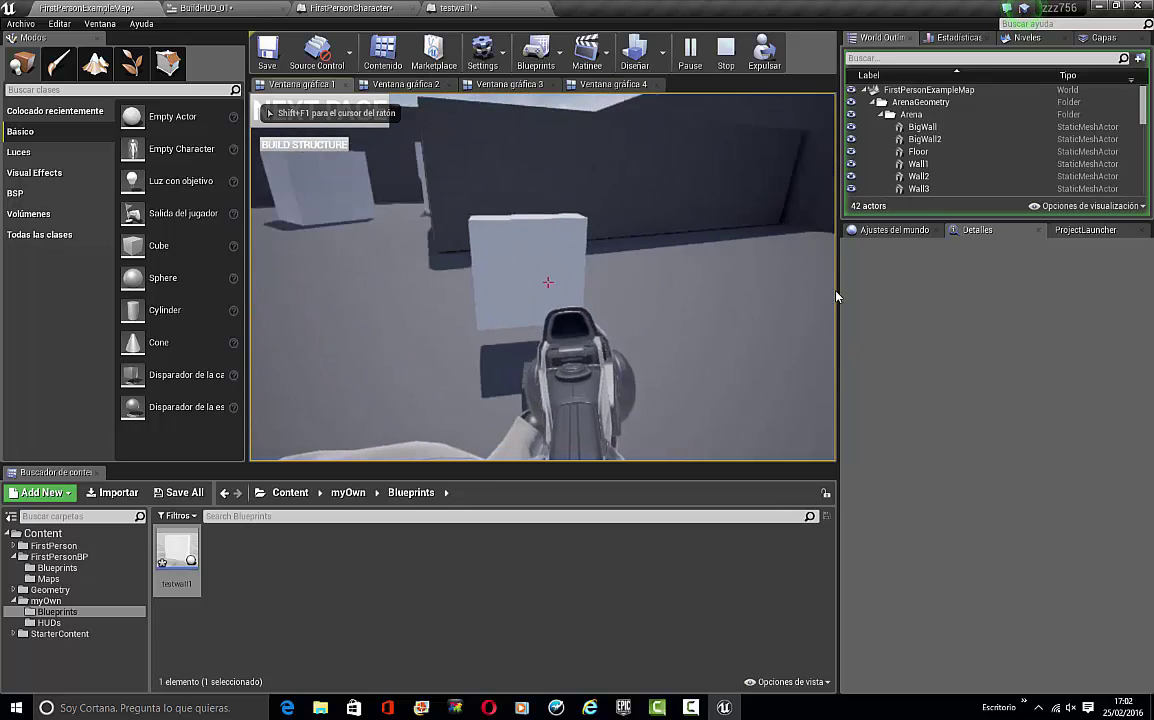
key("shift+F1")
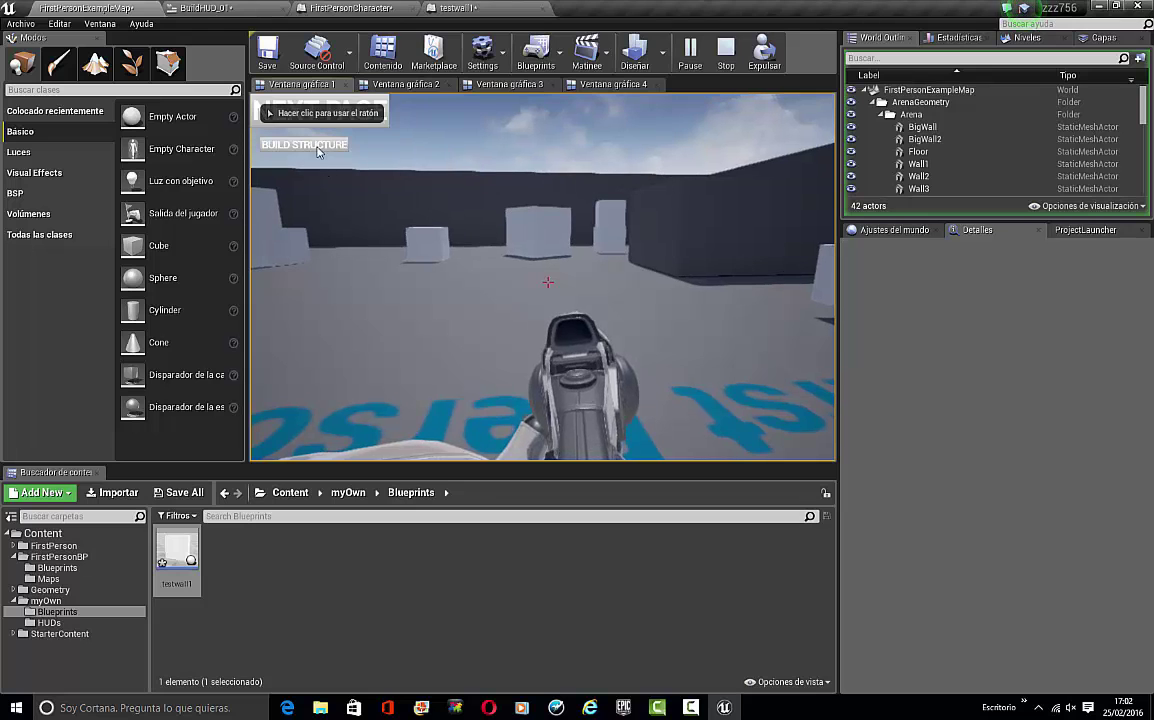
left_click(318, 151)
left_click(453, 237)
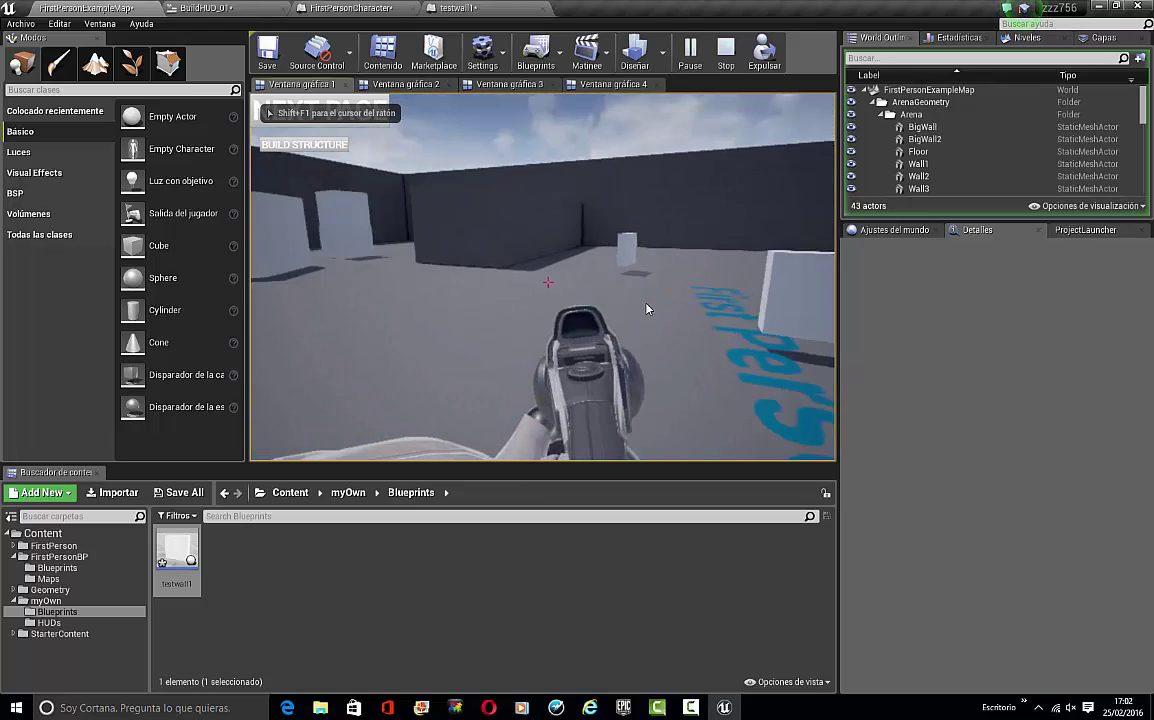
key("w")
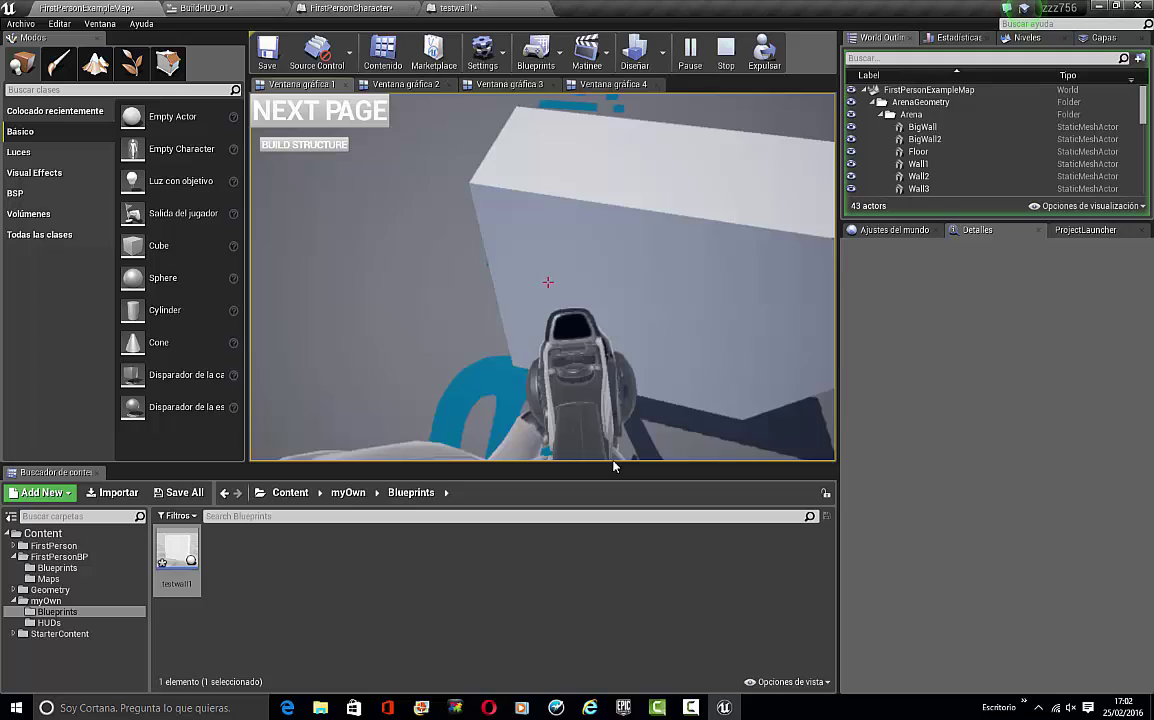
key("d")
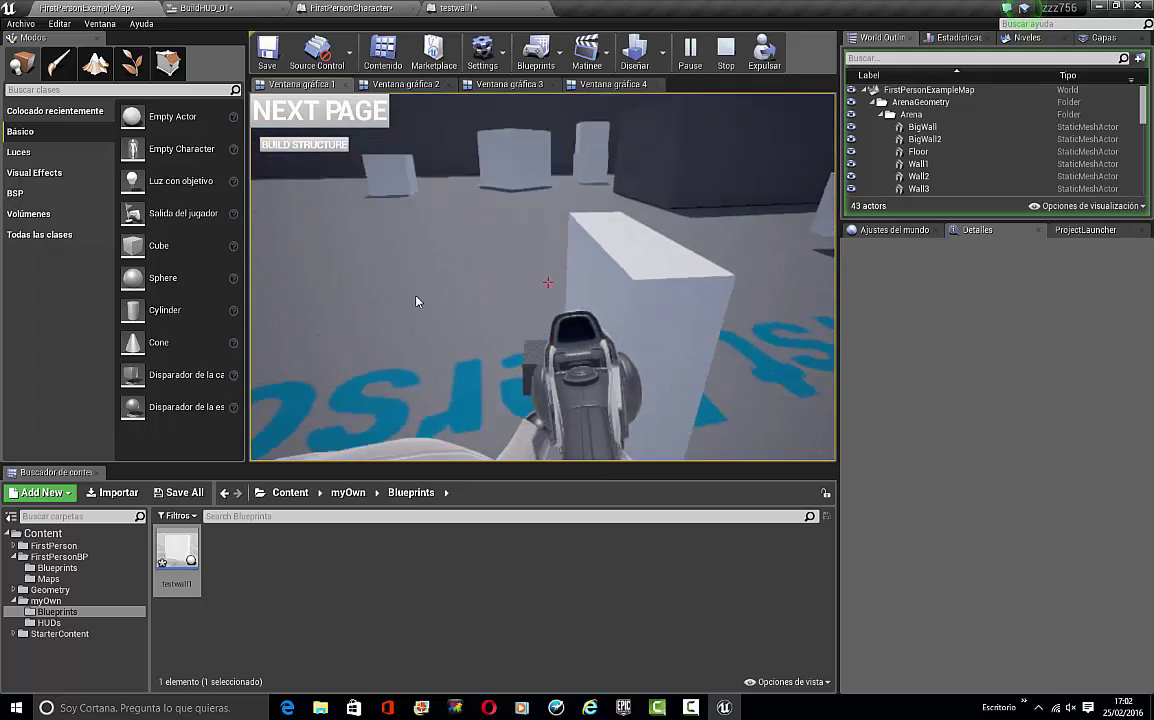
key("s")
key("w")
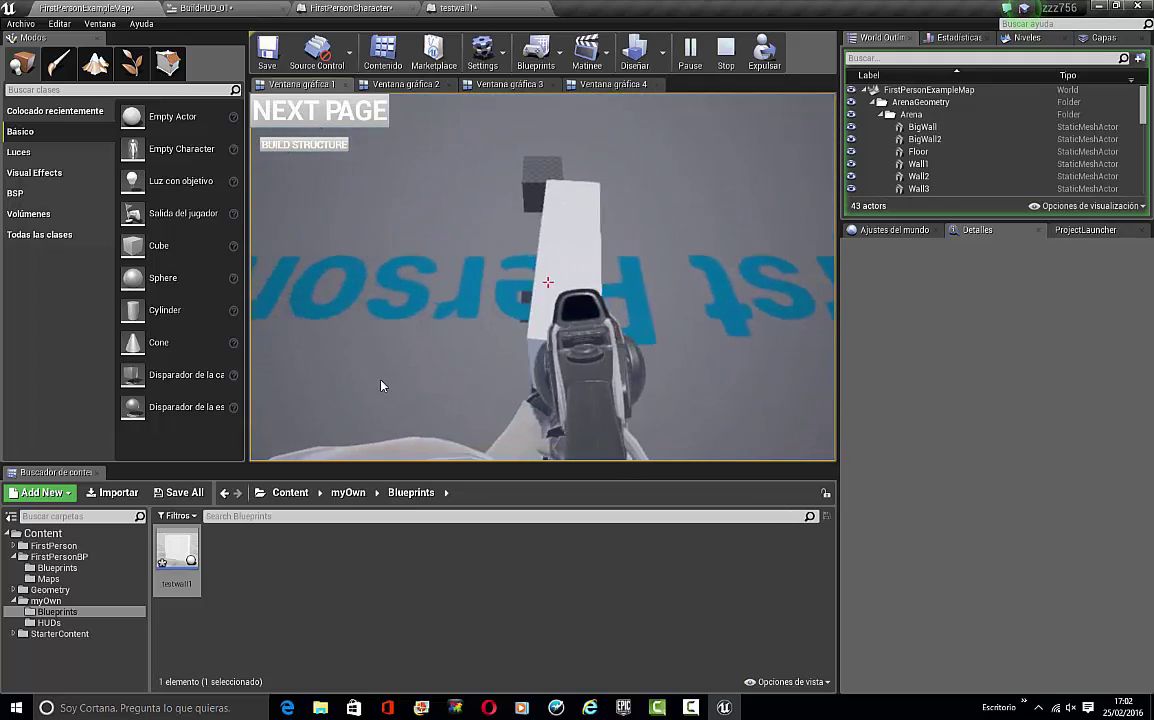
key("w")
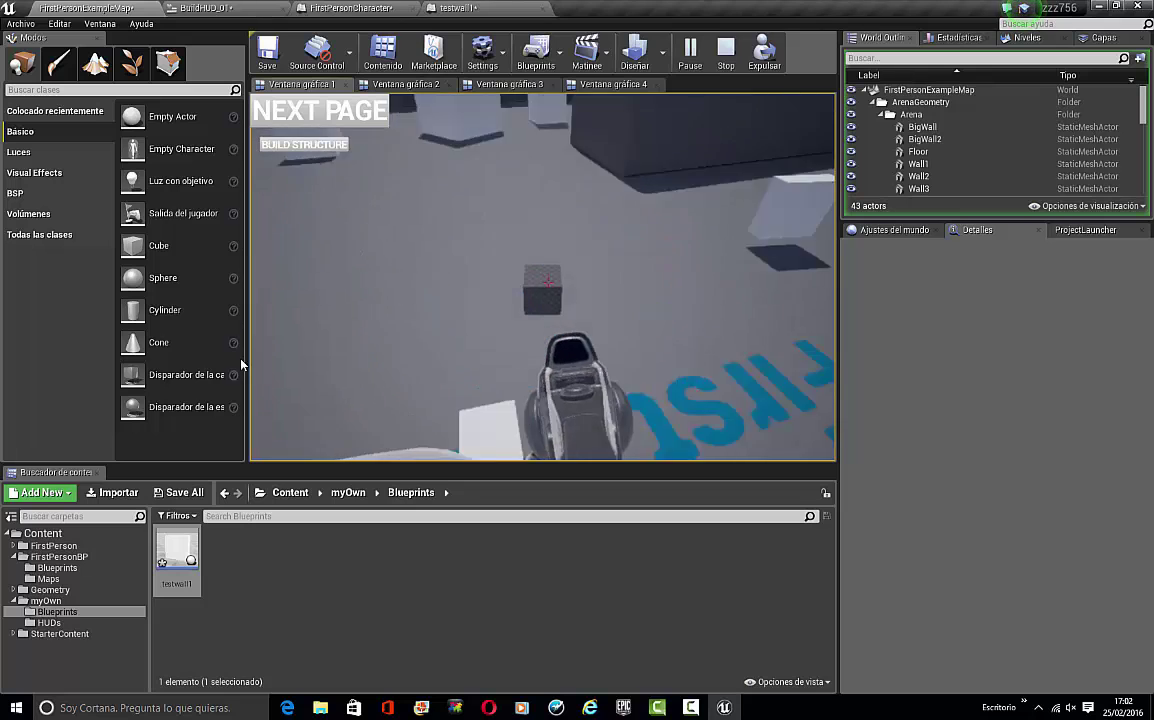
key("w")
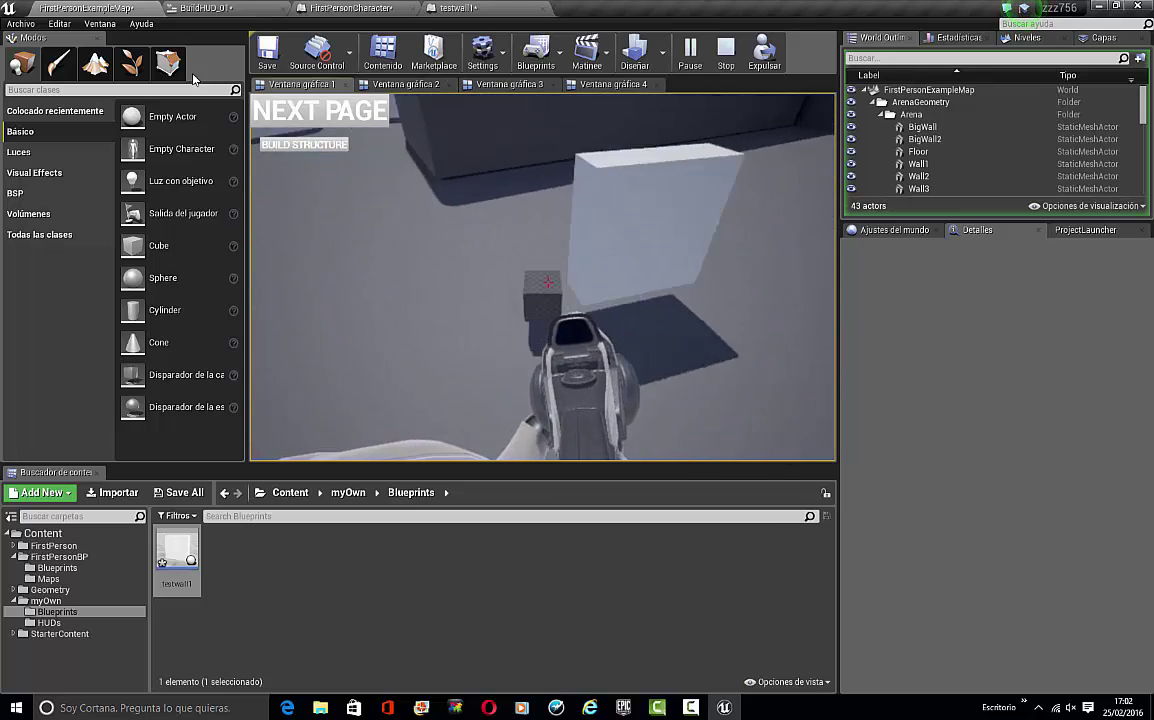
key("Escape")
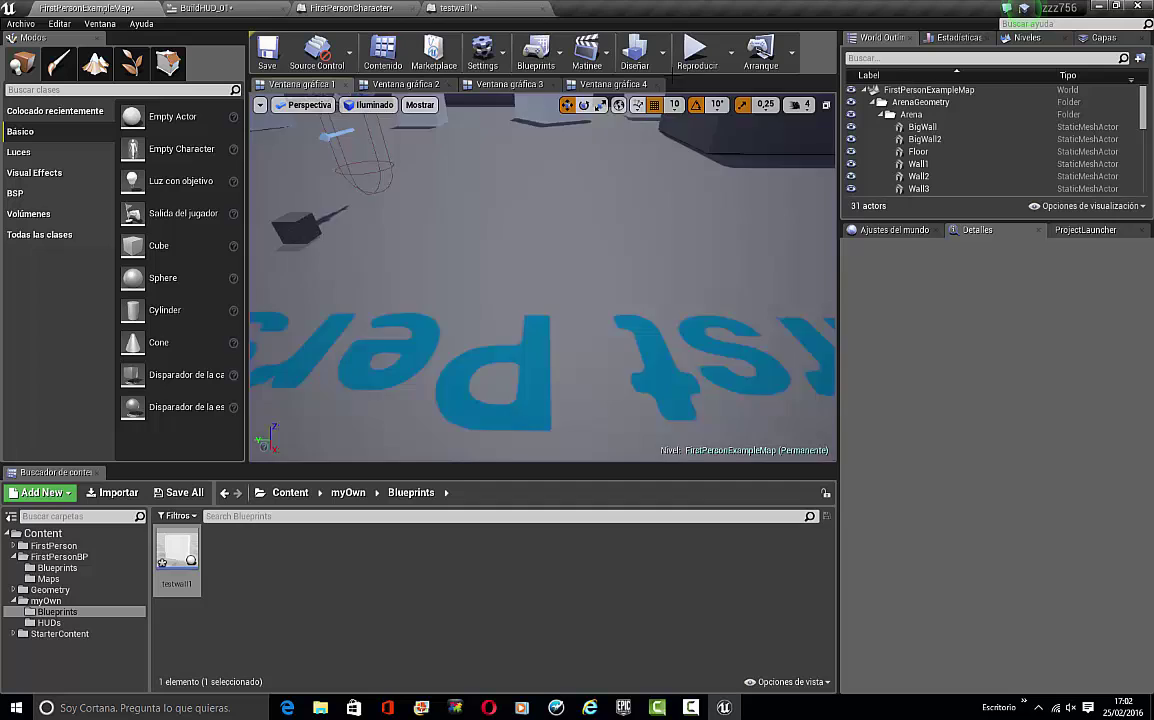
Rotate the Cube component of the testwall1 blueprint to -90° about the Z axis
left_click(212, 6)
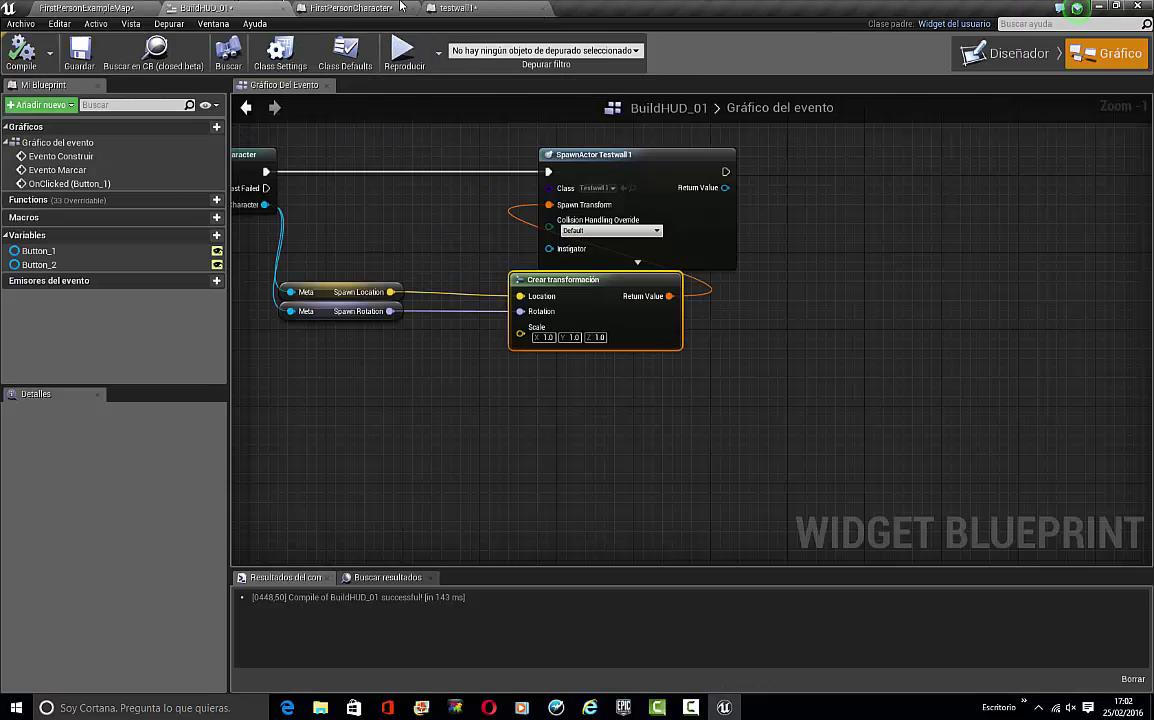
left_click(400, 6)
left_click(470, 8)
right_click_drag(468, 183, 50, 273)
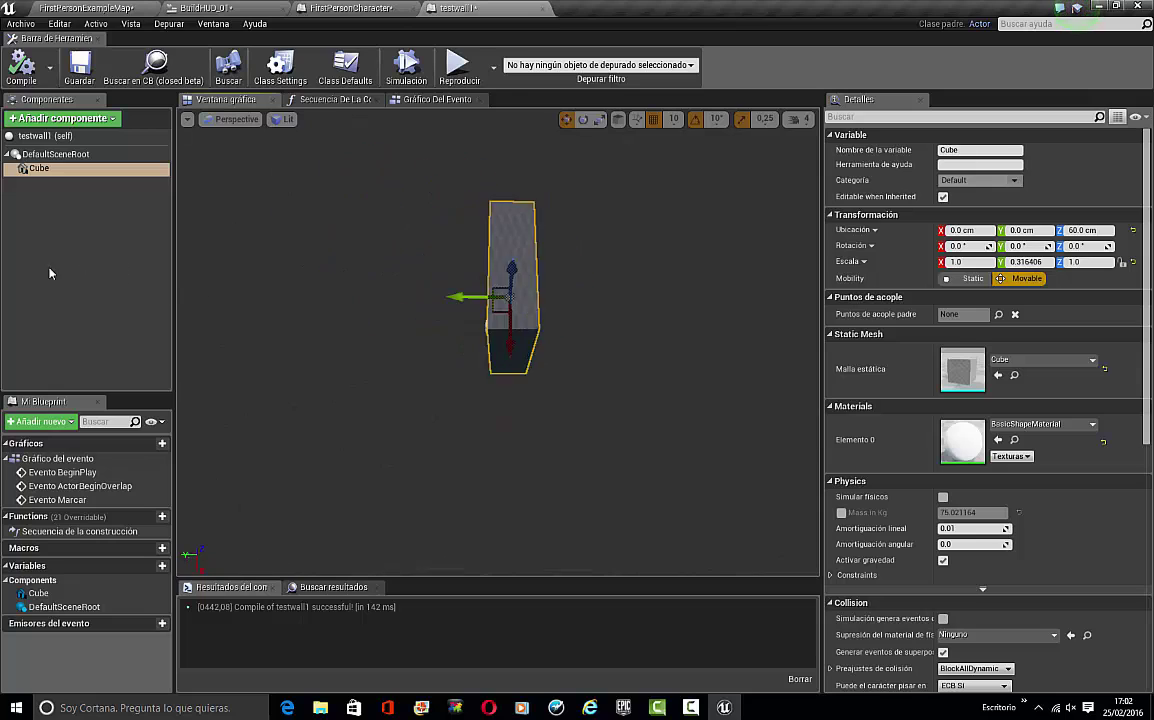
key("e")
left_click_drag(466, 343, 924, 252)
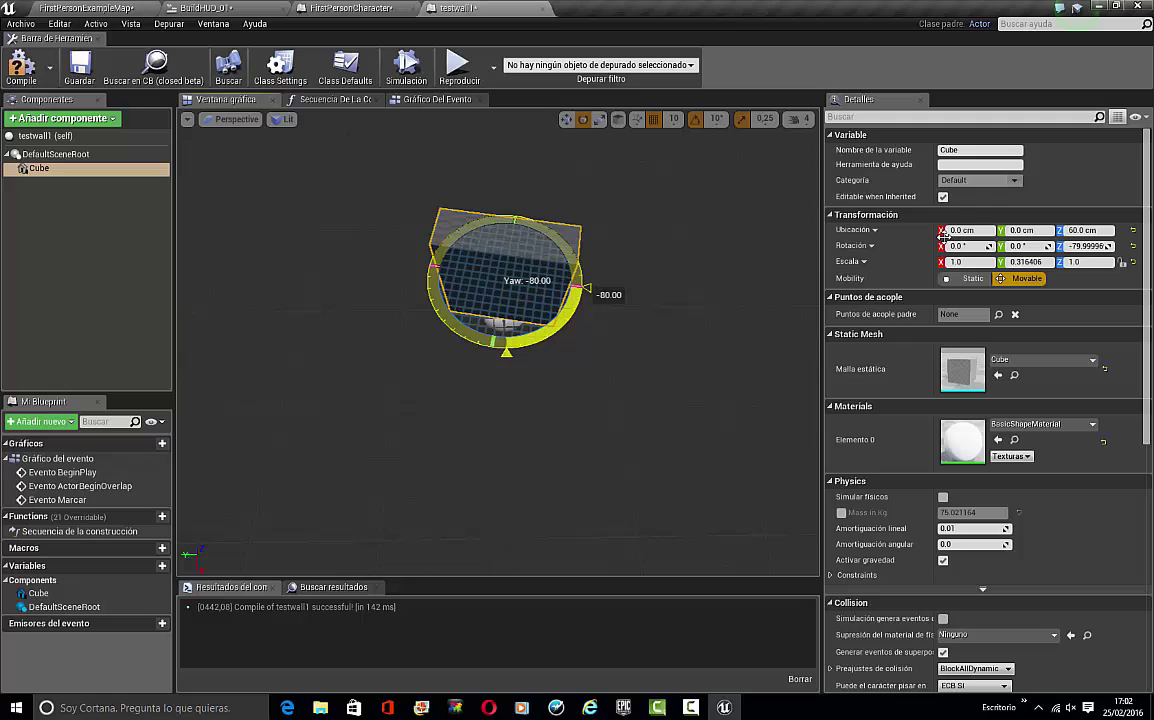
left_click_drag(996, 215, 1028, 205)
left_click(46, 267)
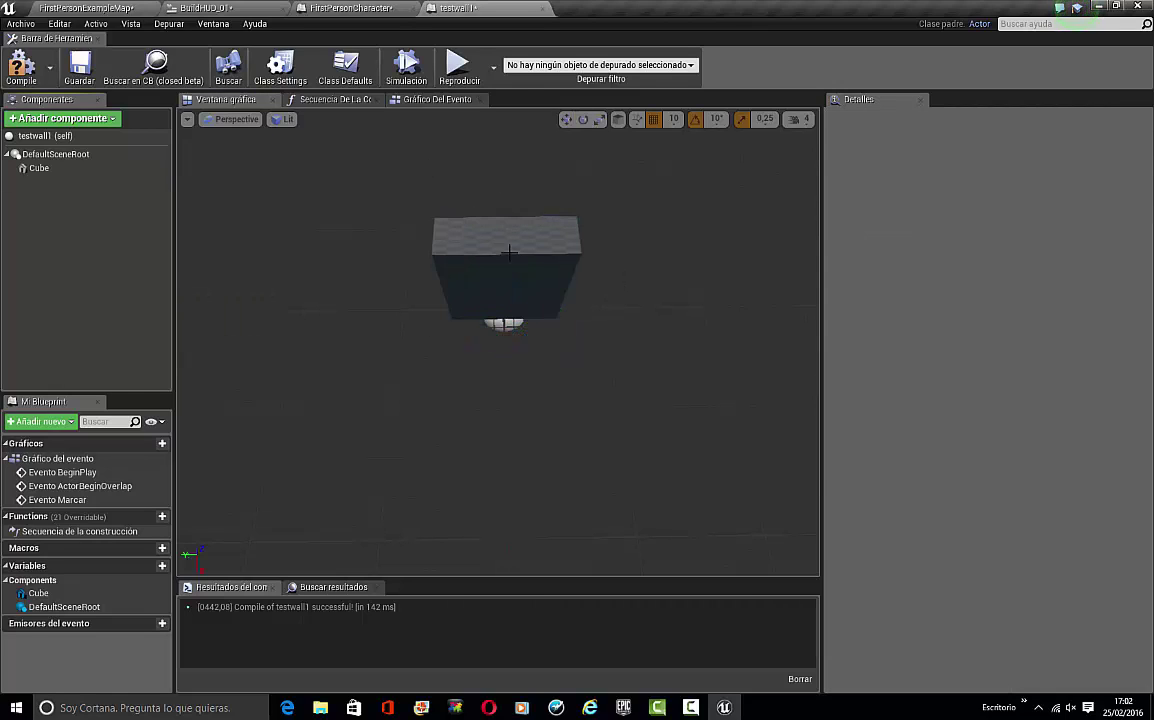
Examine the rotated Cube in testwall1 from several angles to check which way its broad face points
left_click(505, 248)
left_click(567, 119)
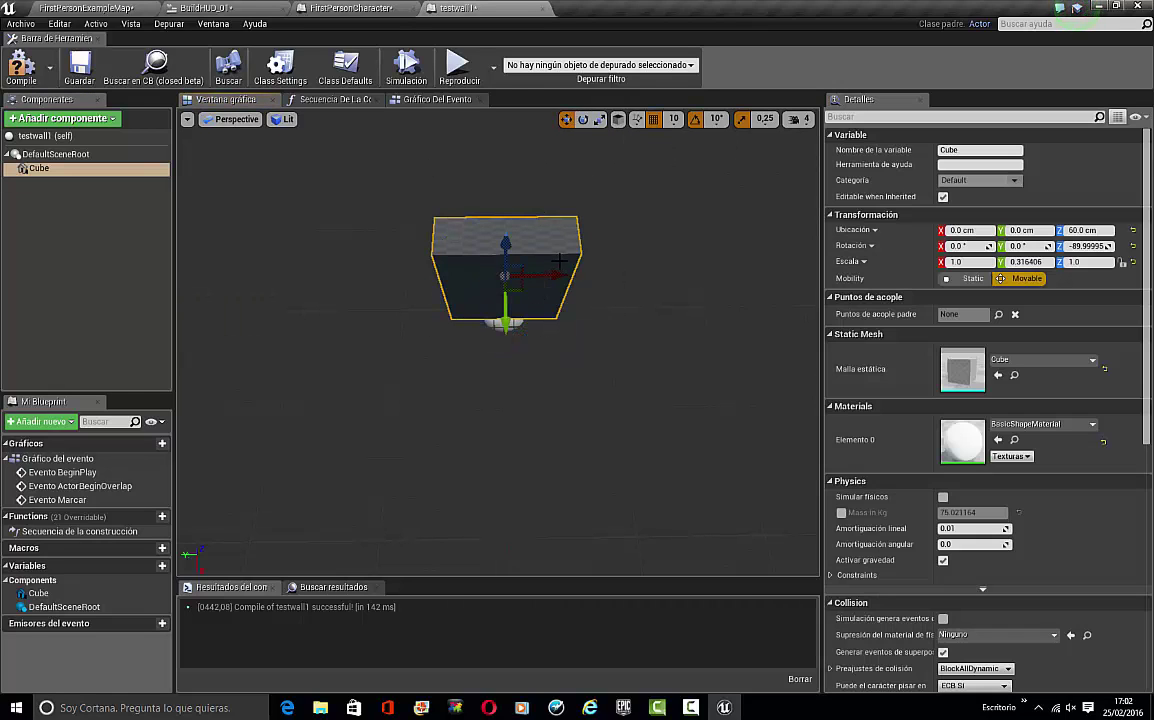
right_click_drag(740, 285, 528, 440)
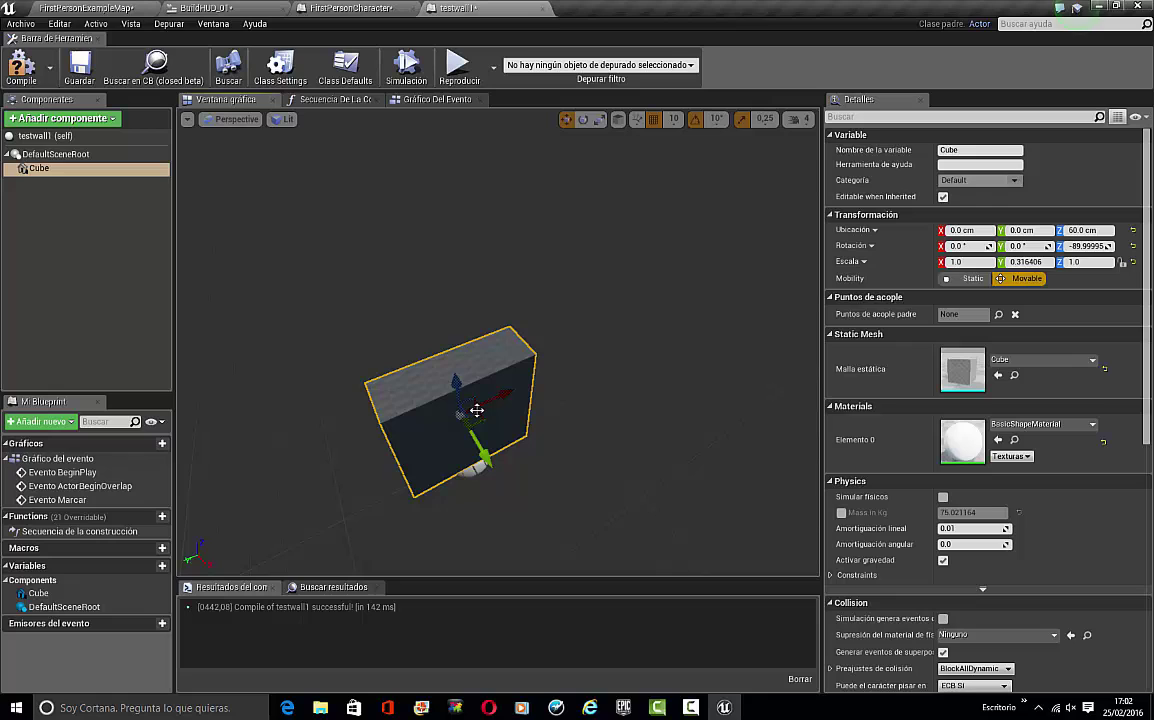
mouse_move(568, 343)
left_mouse_down()
mouse_move(330, 301)
mouse_move(451, 404)
mouse_move(430, 484)
mouse_move(416, 431)
mouse_move(565, 343)
left_mouse_up()
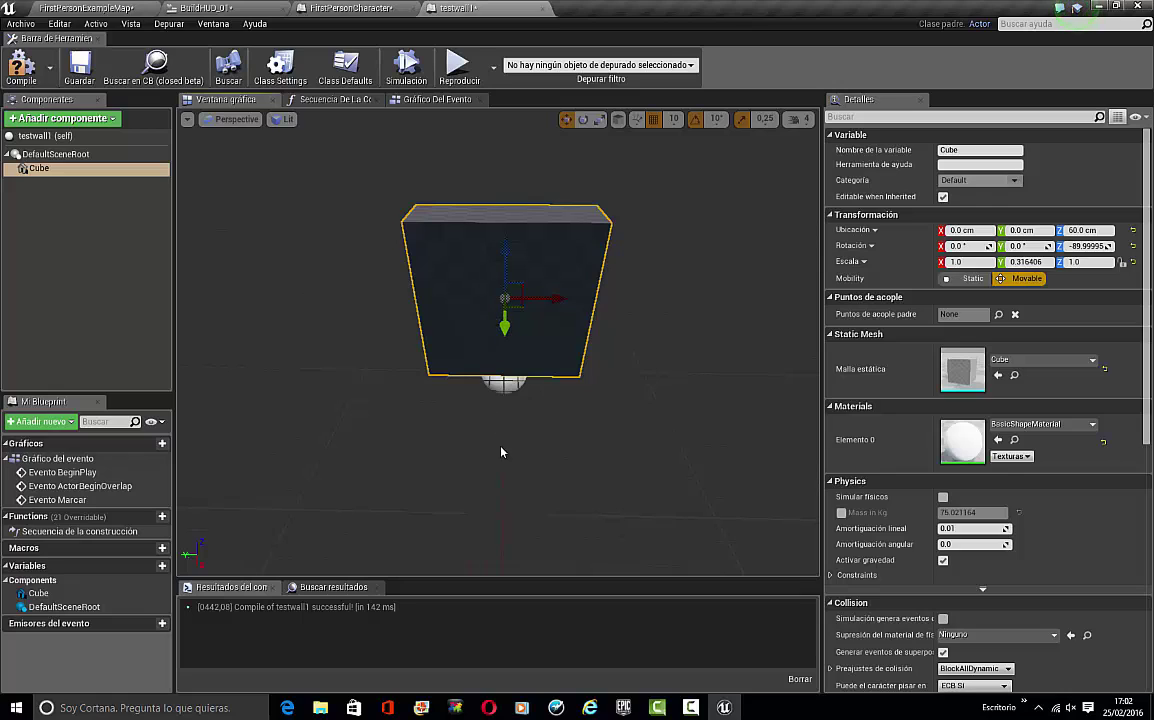
left_click_drag(501, 452, 510, 353)
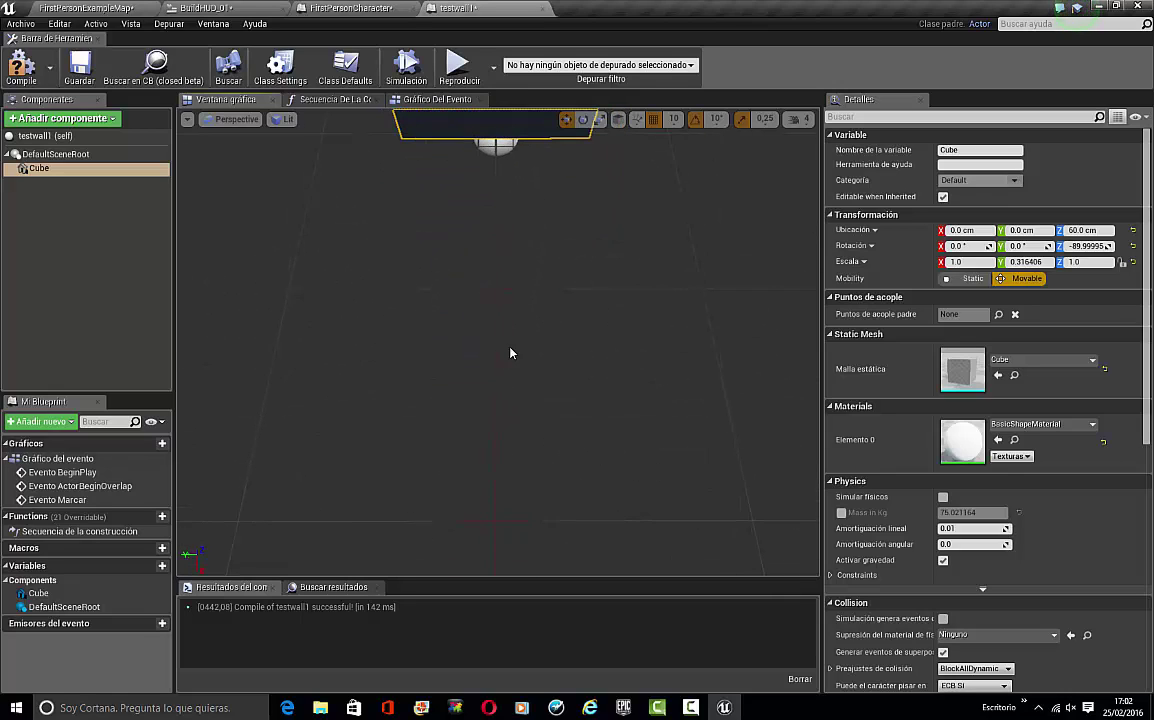
left_click(93, 245)
Play FirstPersonExampleMap again and spawn three of the rotated walls with BUILD STRUCTURE from different character positions
left_click(84, 8)
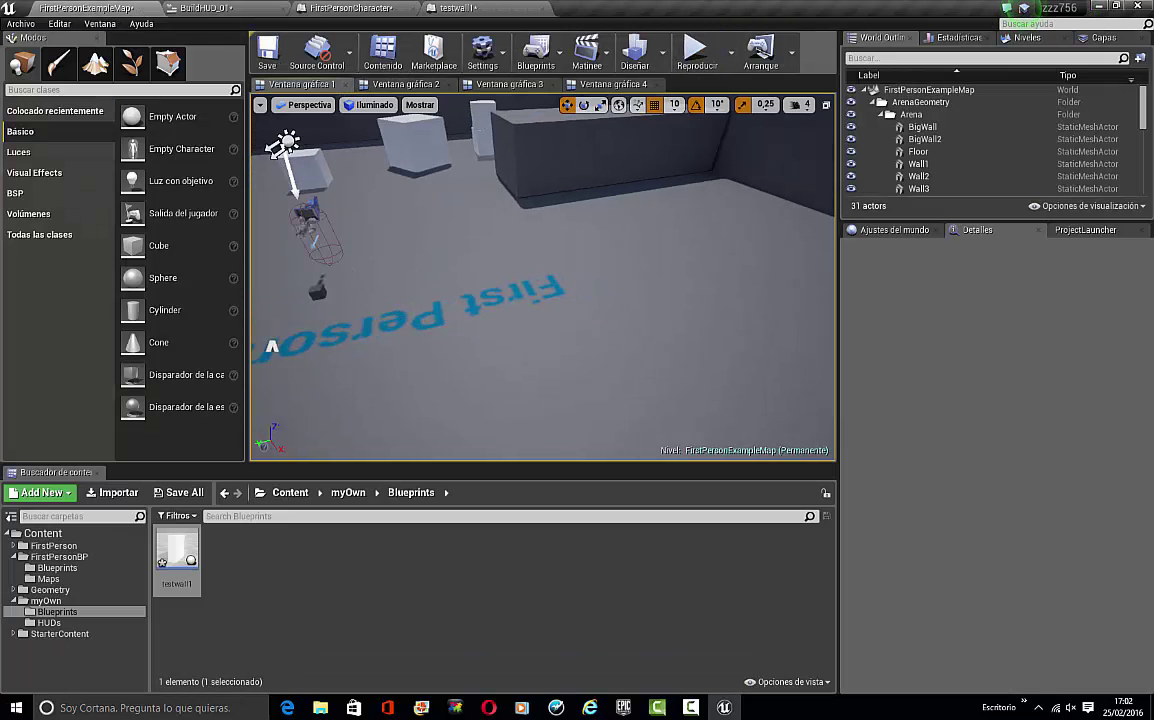
left_click(695, 50)
left_click_drag(515, 206, 420, 237)
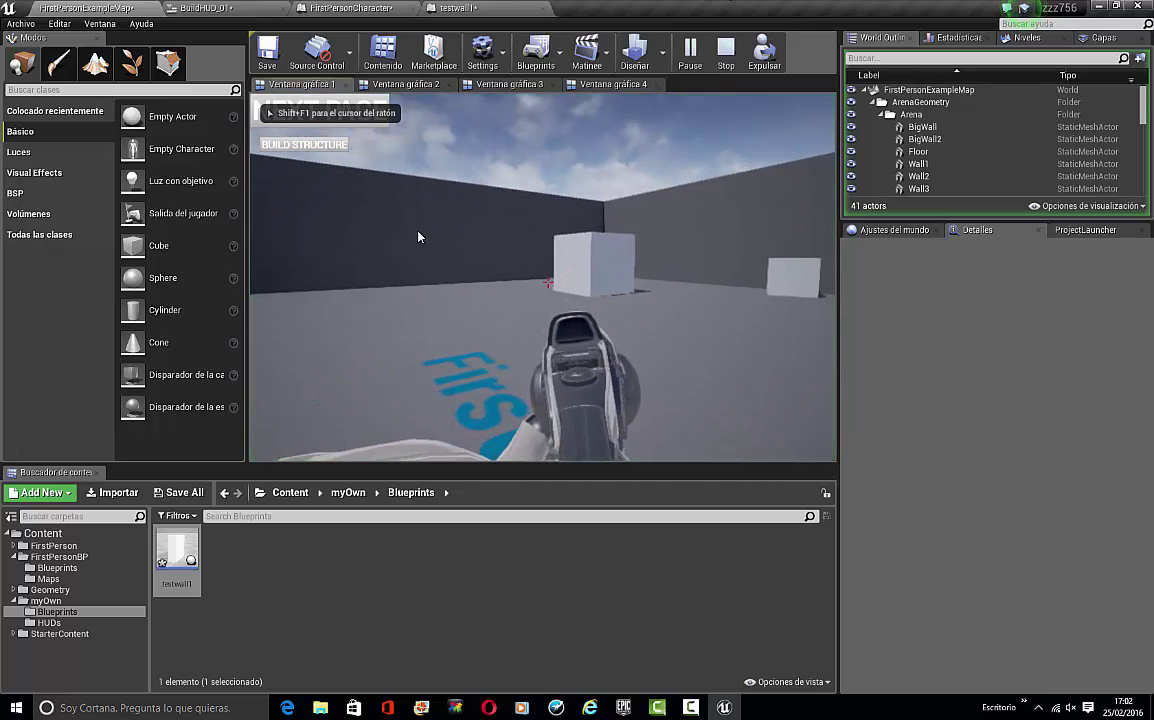
left_click(275, 147)
left_click_drag(652, 330, 834, 384)
left_click(304, 147)
key("a")
left_click_drag(635, 383, 773, 381)
left_click(281, 169)
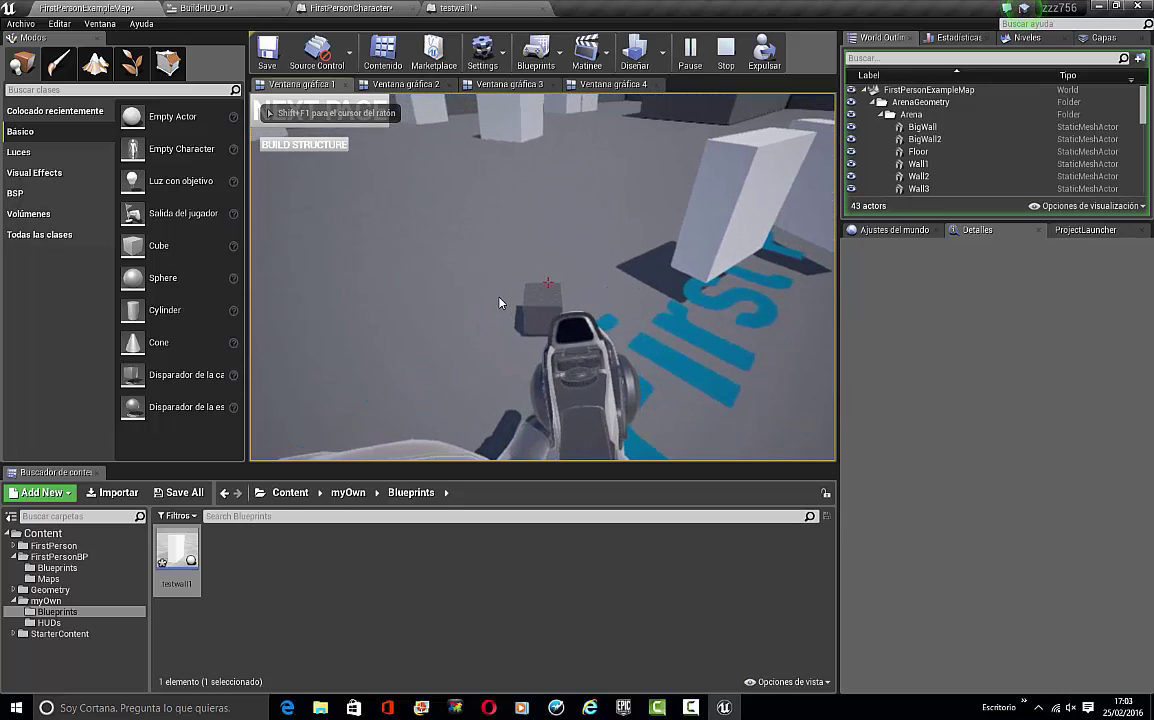
key("shift+F1")
left_click(335, 163)
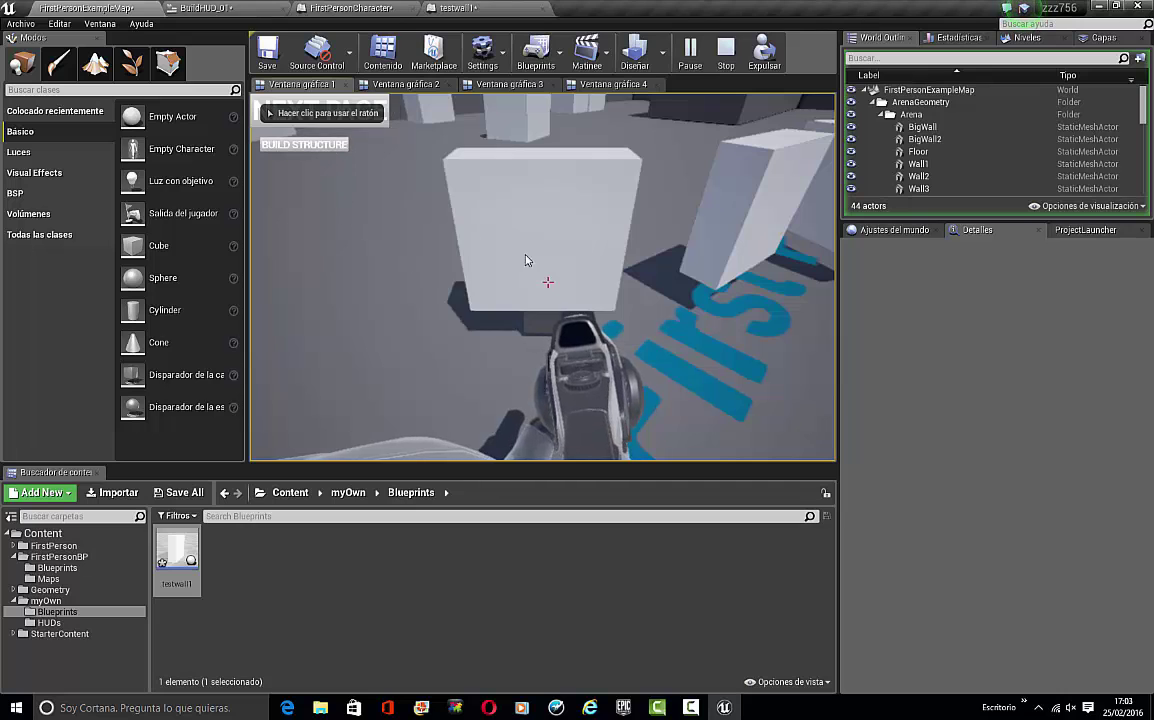
Move the character sideways in the running game and spawn two further walls with BUILD STRUCTURE
key("a")
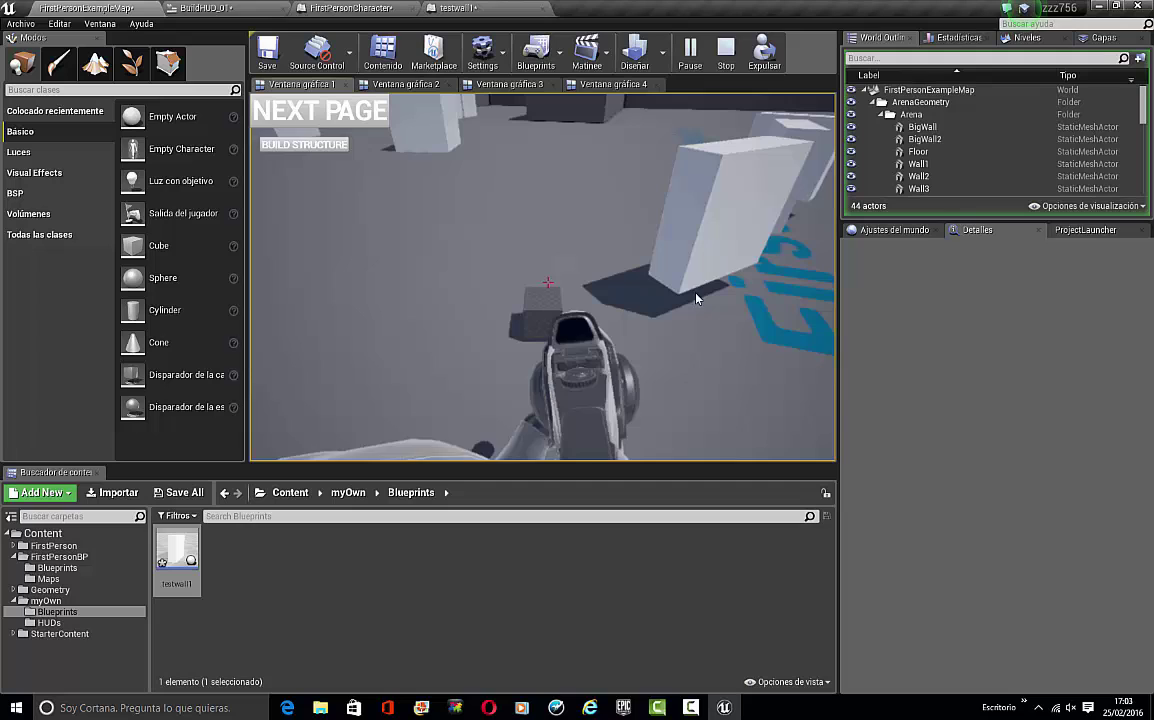
key("shift+F1")
left_click(343, 147)
left_click(503, 259)
key("a")
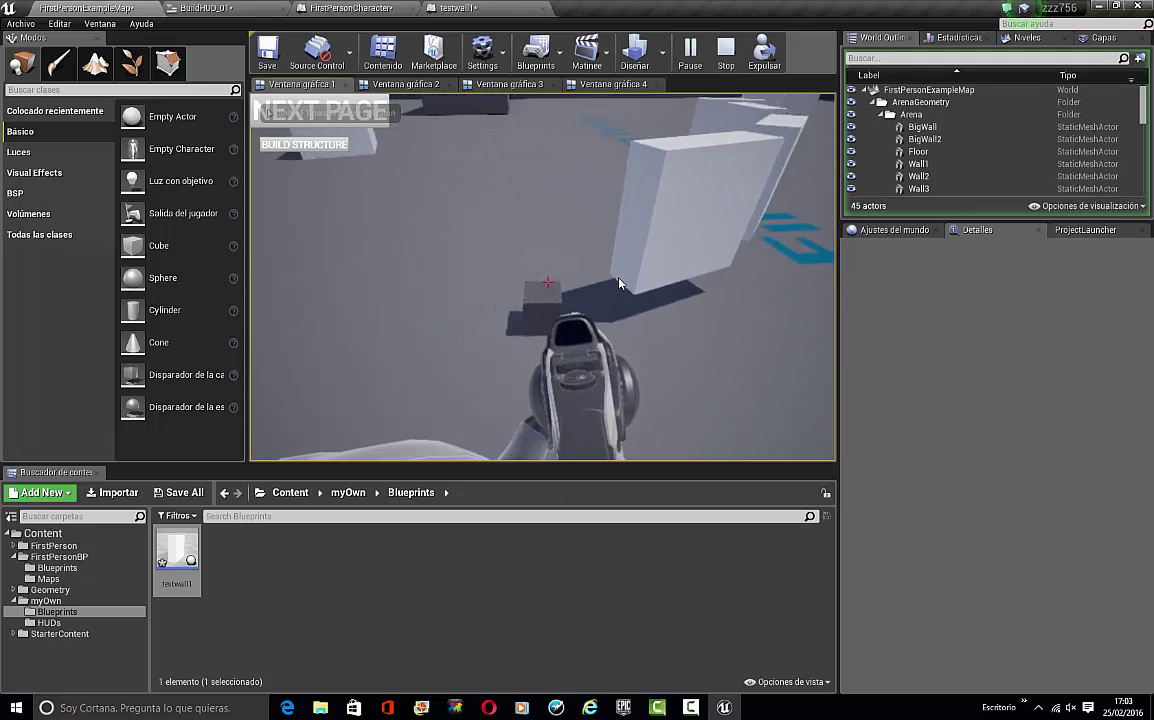
key("shift+F1")
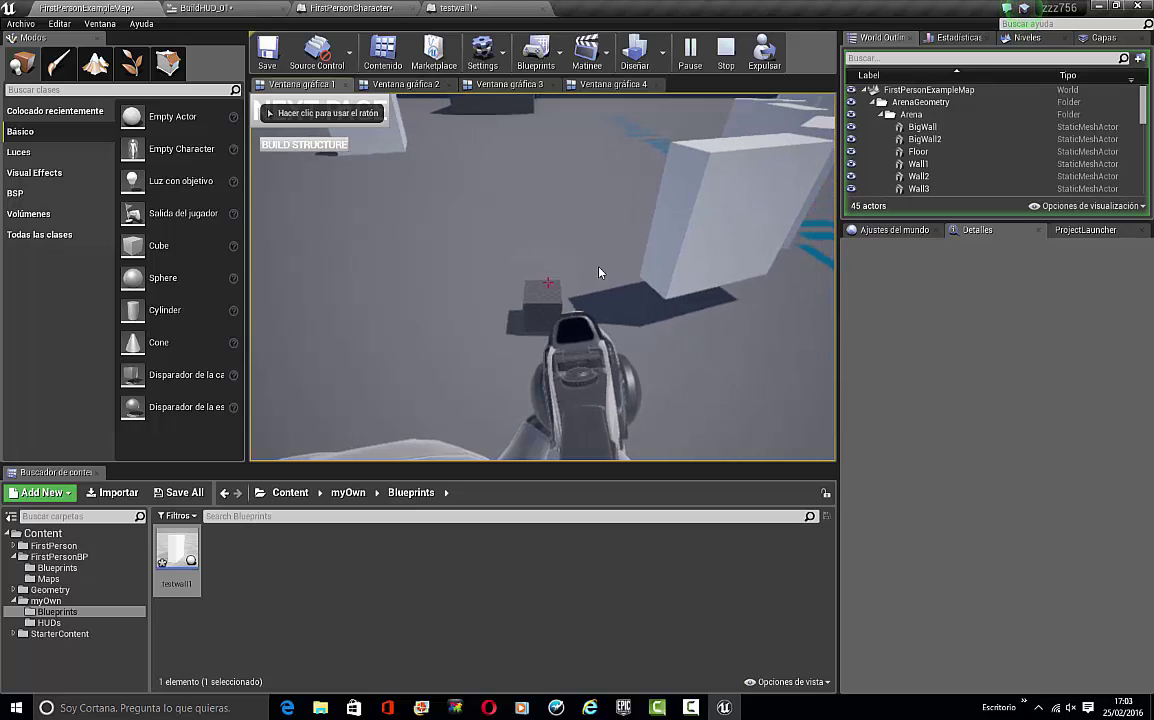
left_click(324, 147)
left_click(529, 295)
key("d")
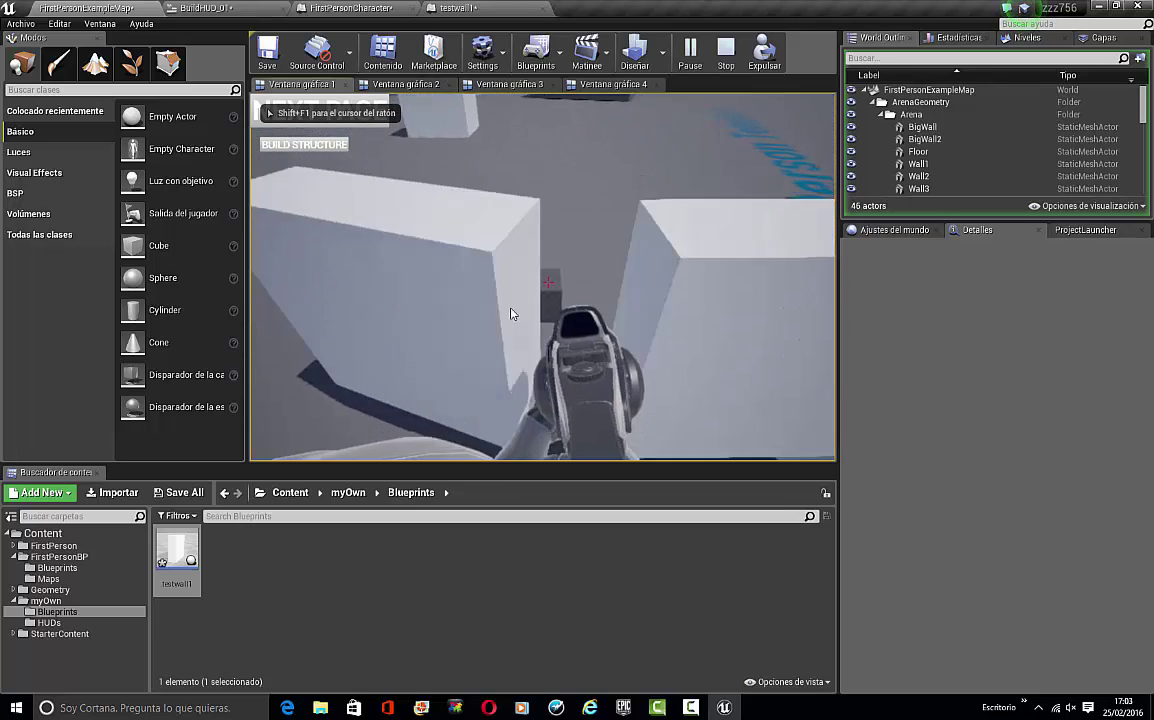
Spawn two more walls beside the existing ones, look over the row, and end the play session
left_click(335, 168)
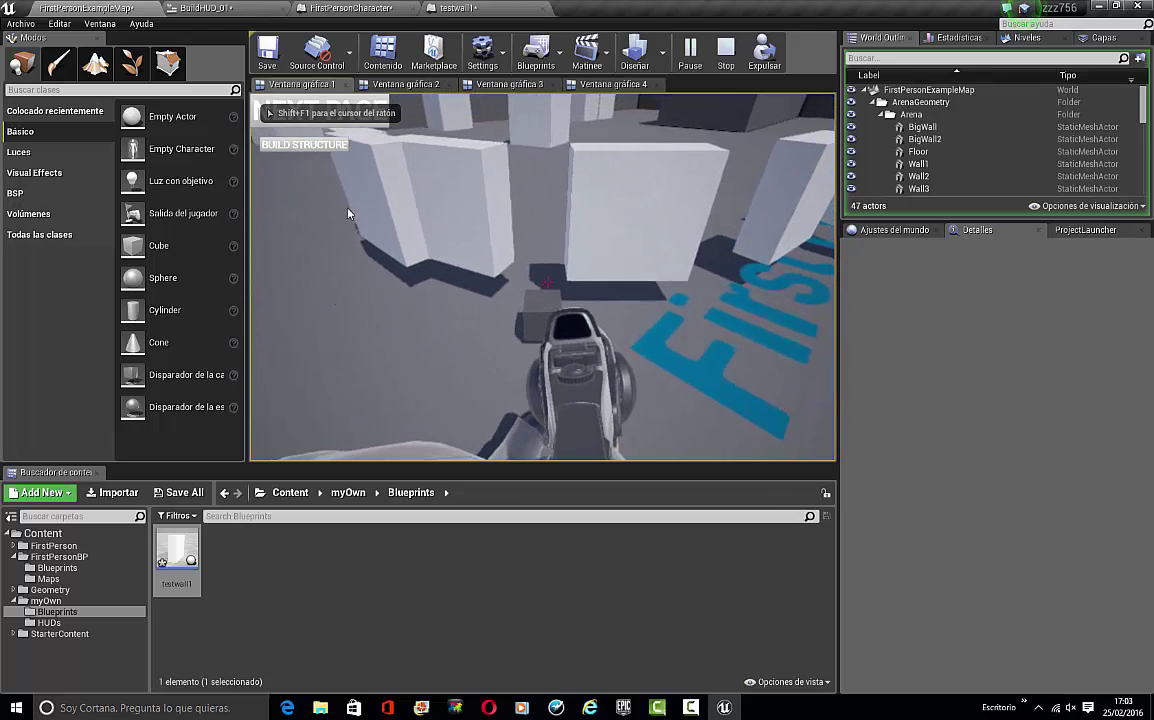
left_click_drag(348, 208, 335, 208)
left_click(295, 145)
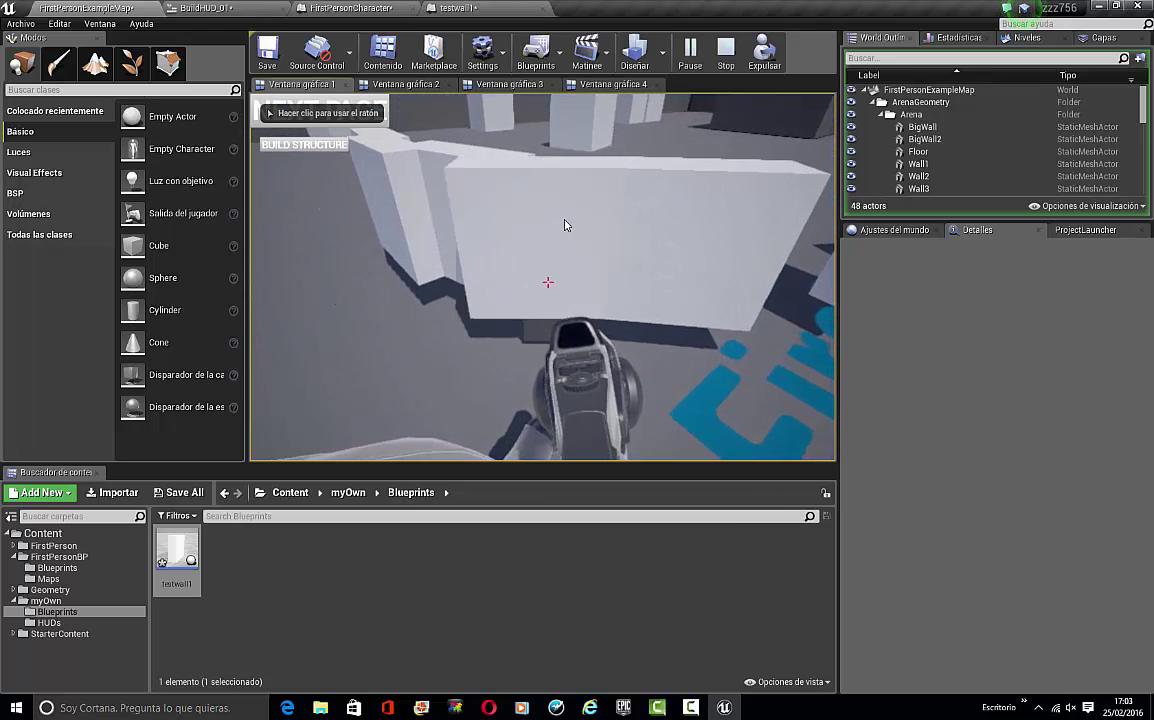
left_click(565, 225)
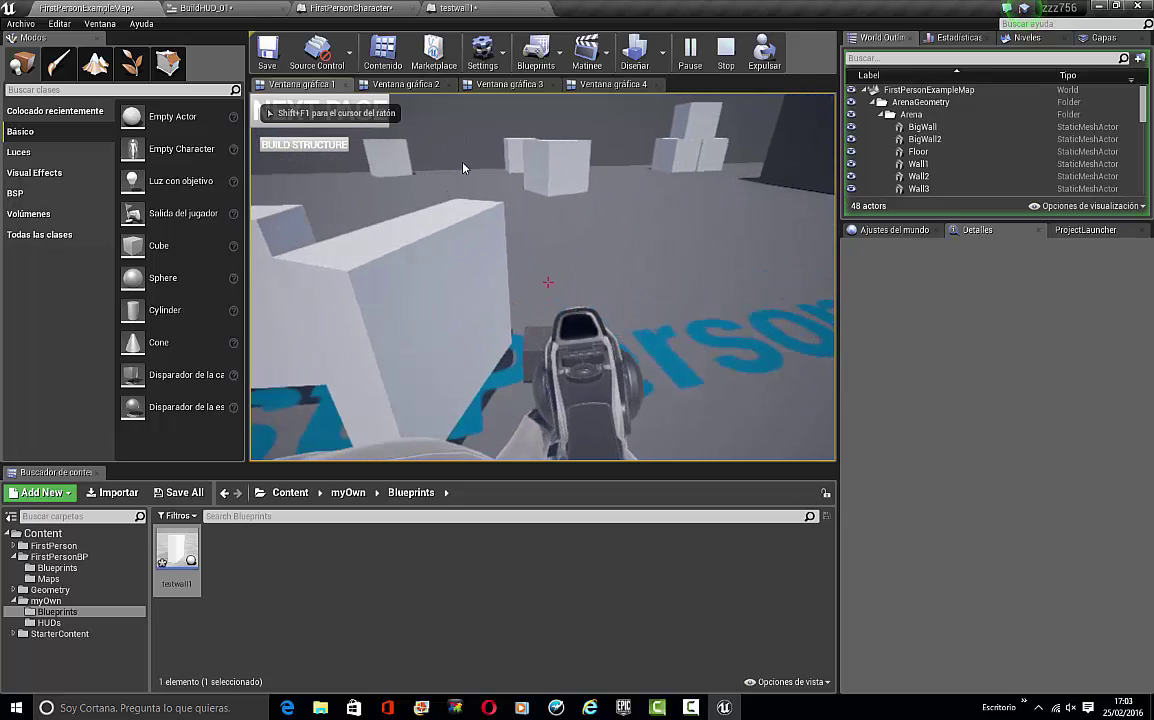
key("Escape")
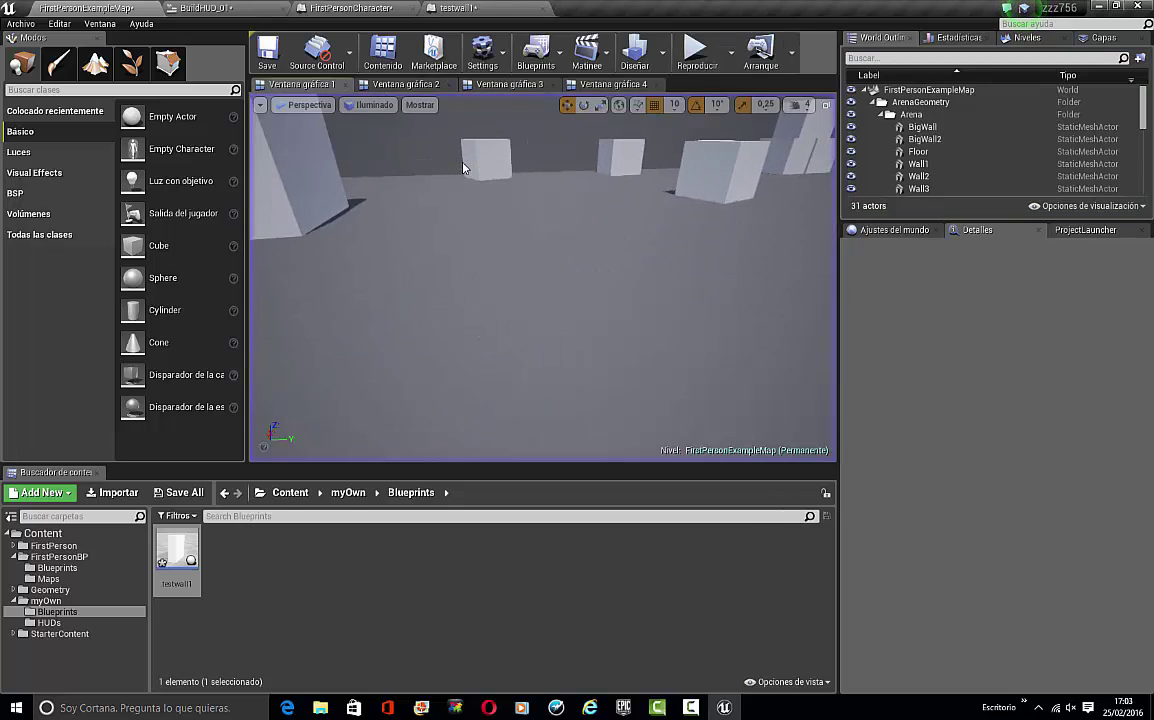
Open the BuildHUD_01 widget in the Designer view with its NEXT PAGE and BUILD STRUCTURE buttons in view
right_click_drag(463, 168, 613, 157)
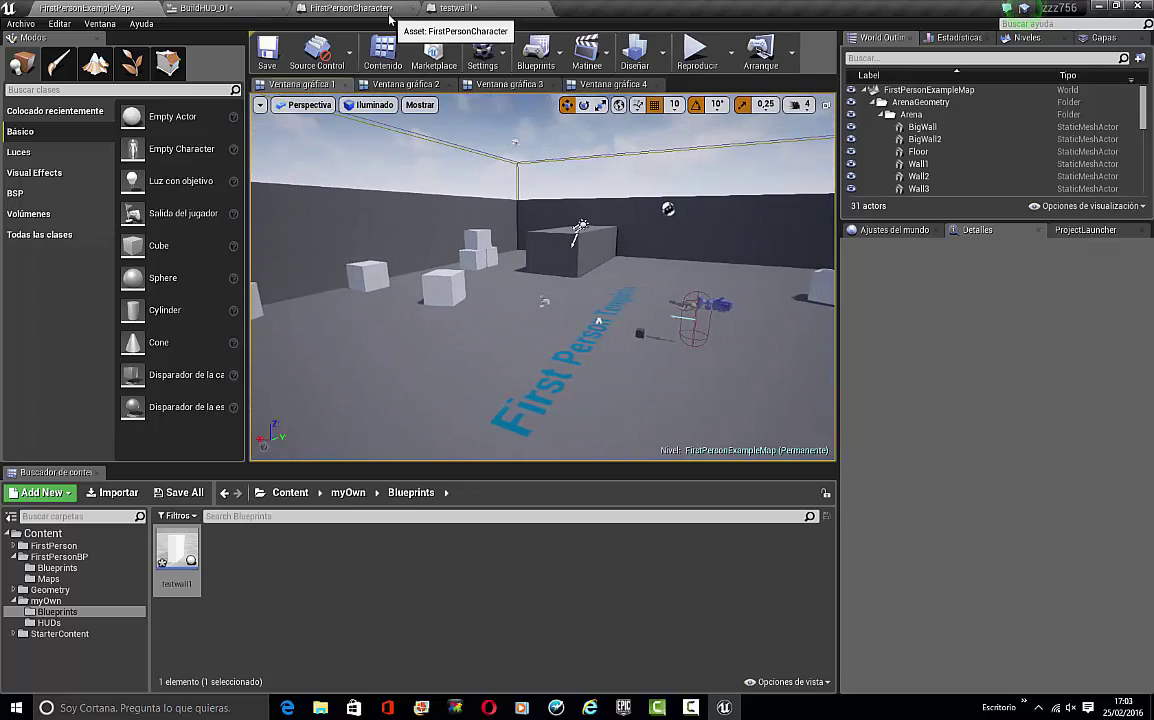
left_click(241, 8)
left_click(440, 7)
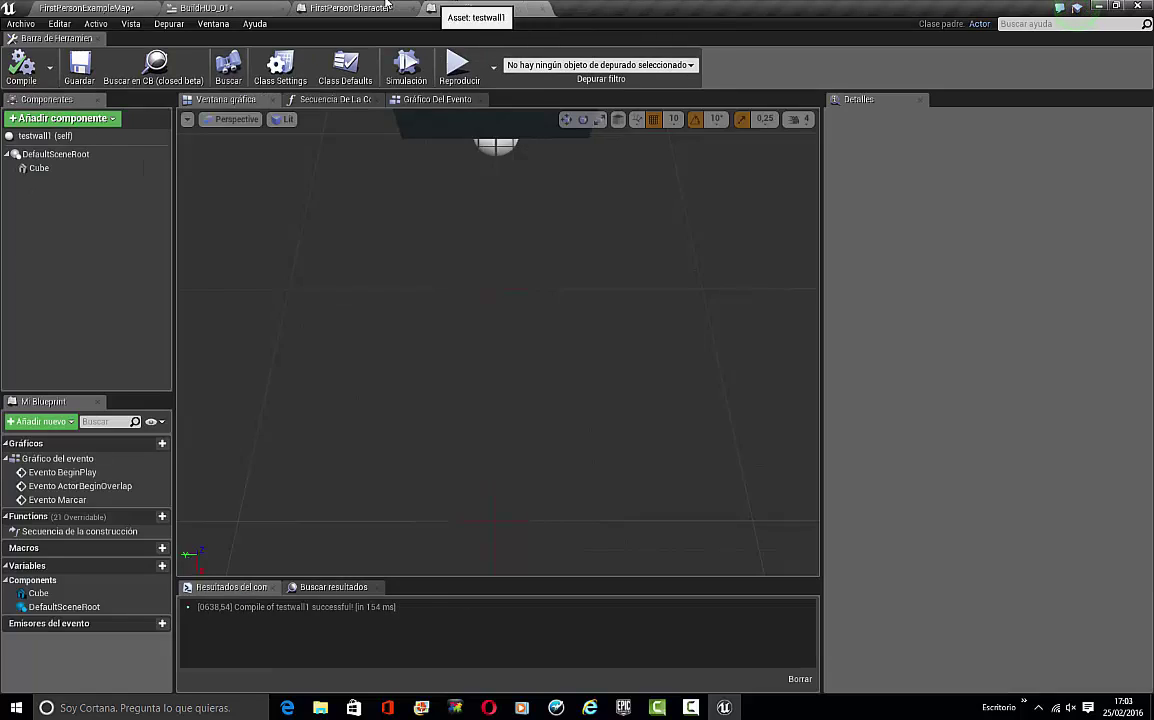
left_click(382, 6)
left_click(488, 9)
left_click(194, 6)
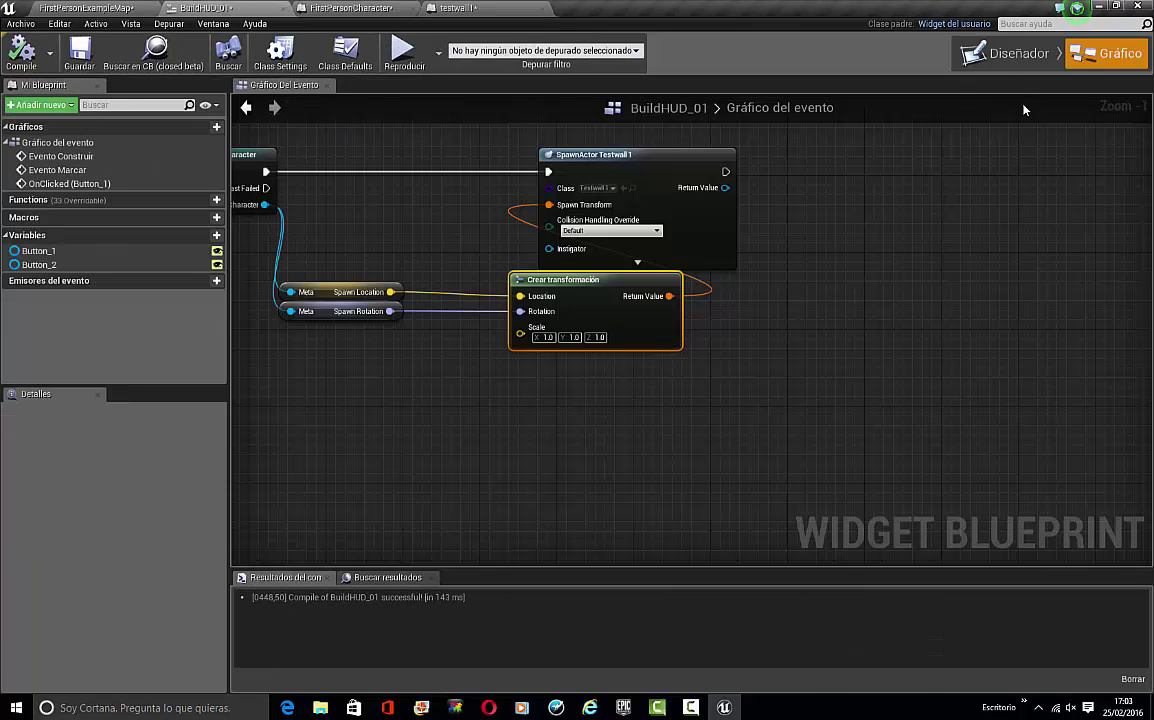
left_click(1005, 53)
left_click(314, 260)
scroll(652, 335, "up", 6)
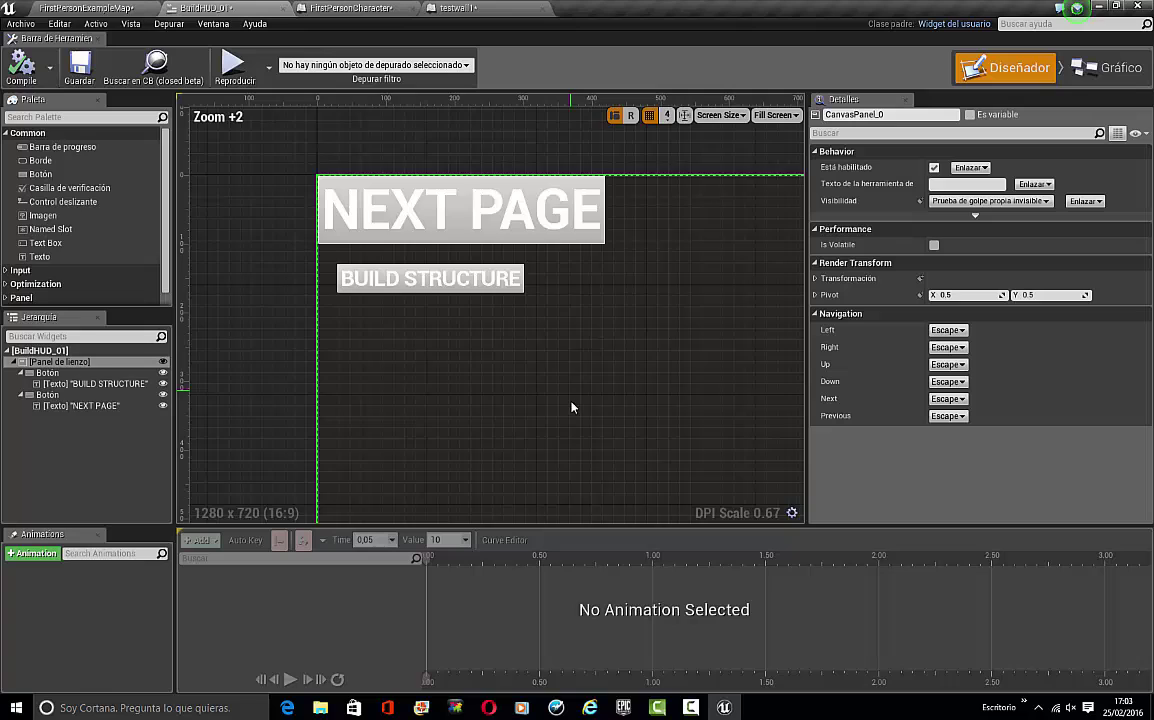
scroll(350, 300, "up", 4)
right_click(80, 395)
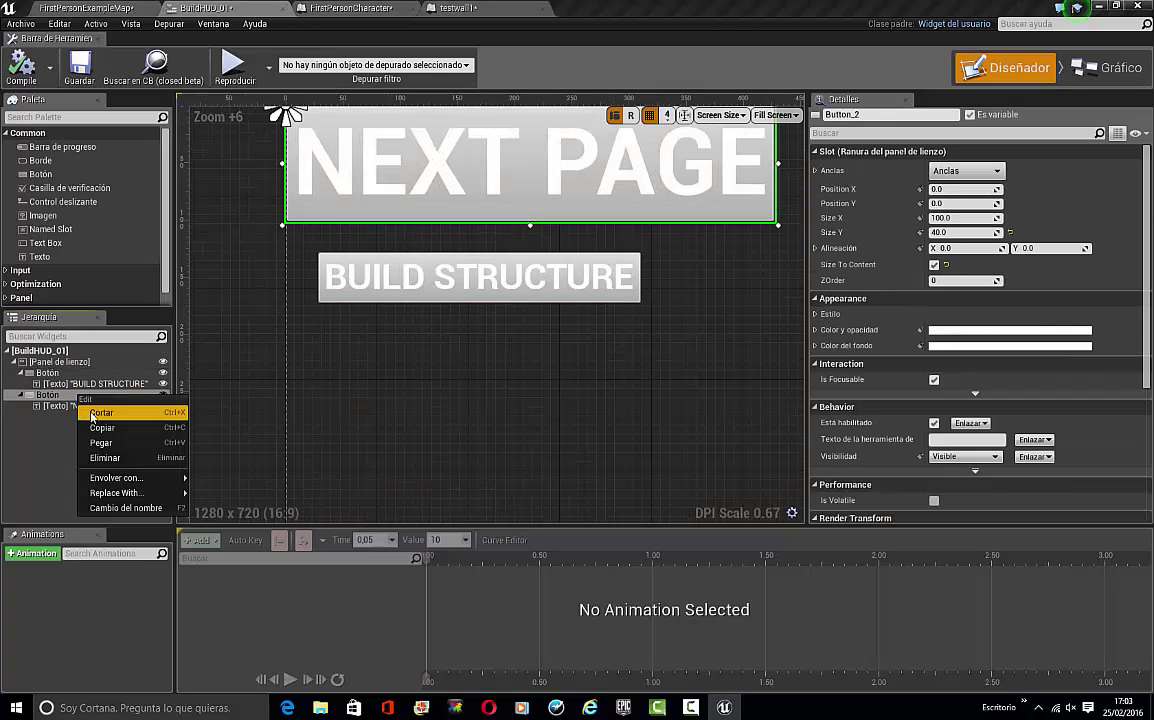
left_click(128, 430)
left_click(410, 379)
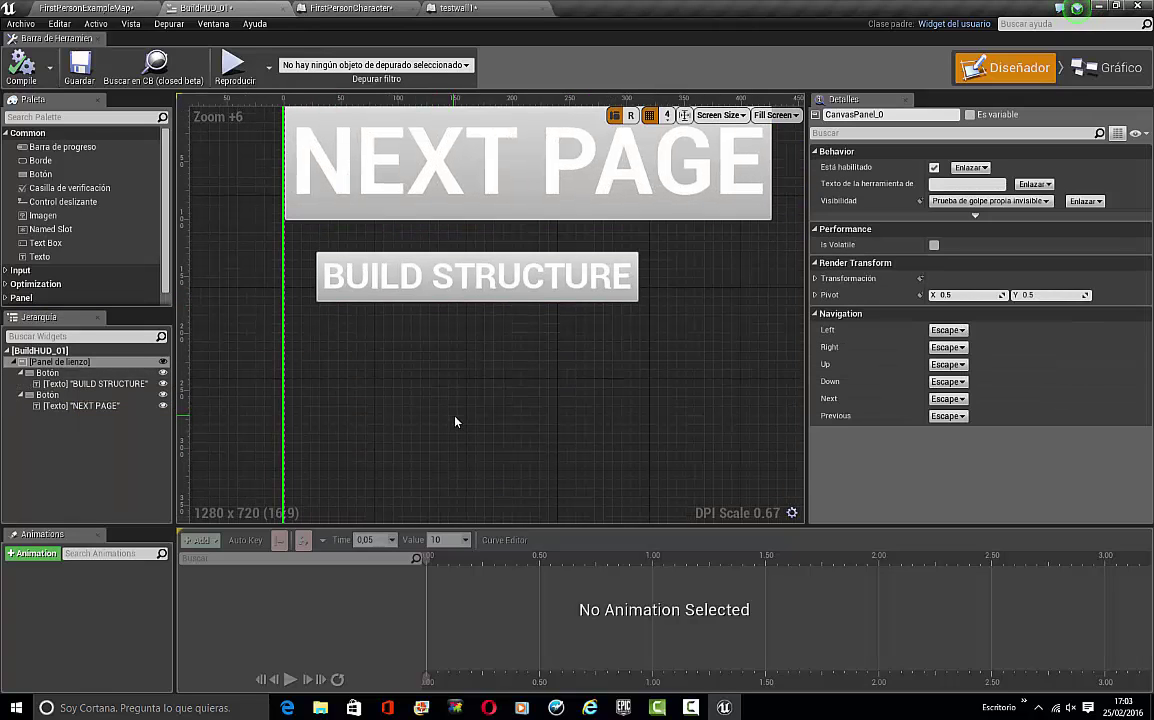
right_click(436, 401)
left_click(464, 433)
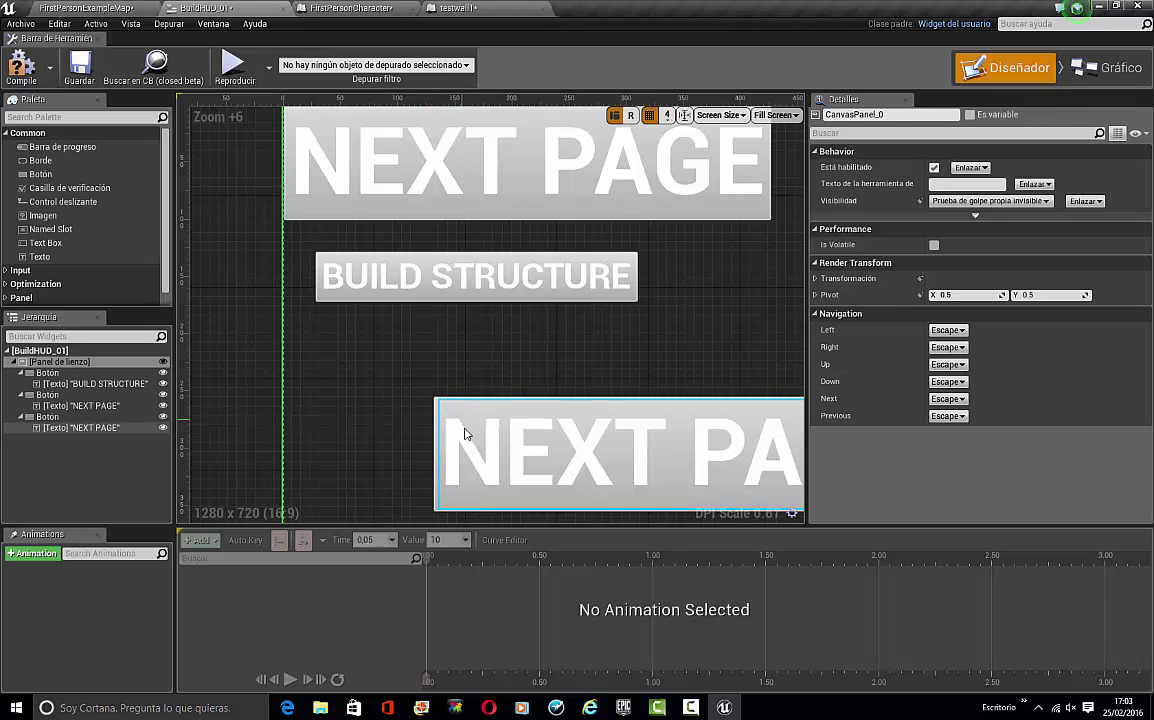
left_click(436, 421)
scroll(368, 387, "down", 3)
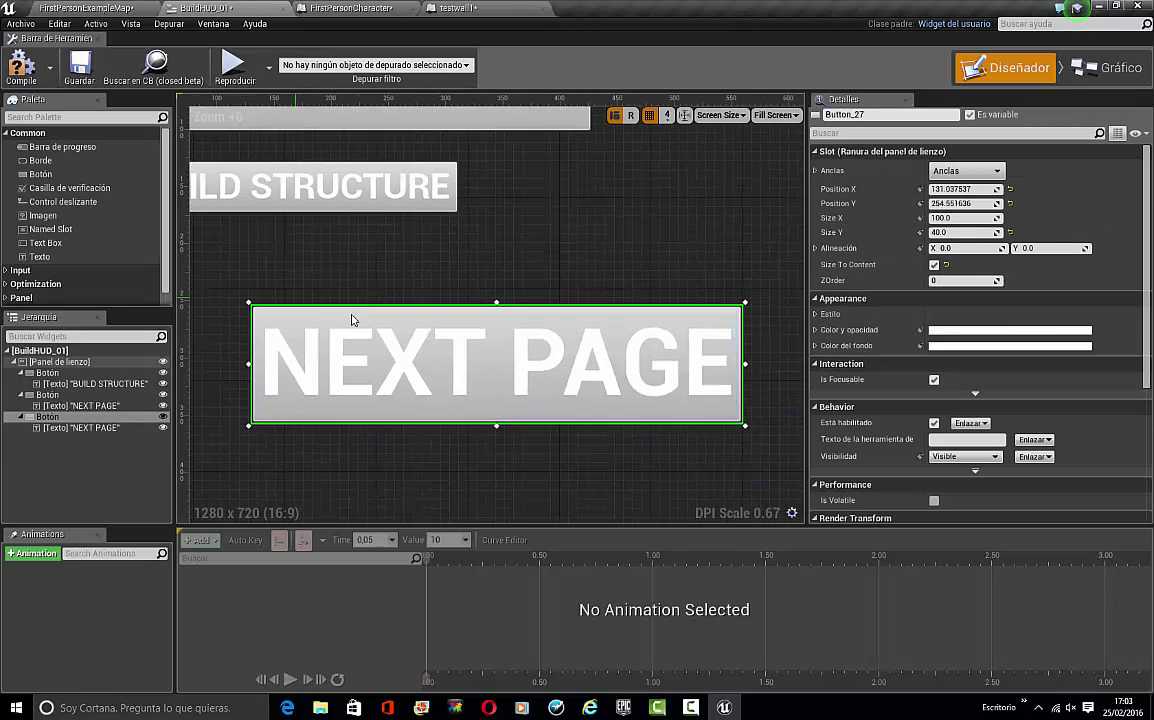
key("Delete")
Duplicate the BUILD STRUCTURE button and place the copy below the original at position X 32, Y 216
left_click(203, 238)
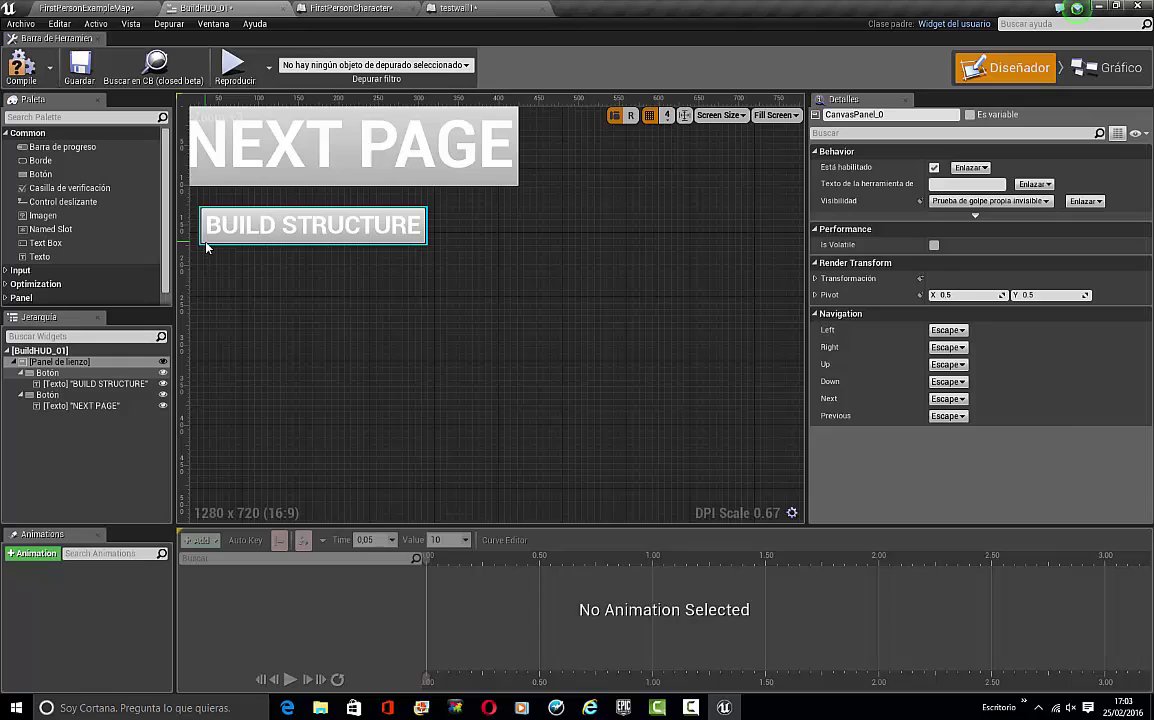
right_click(204, 240)
left_click(246, 275)
right_click(228, 323)
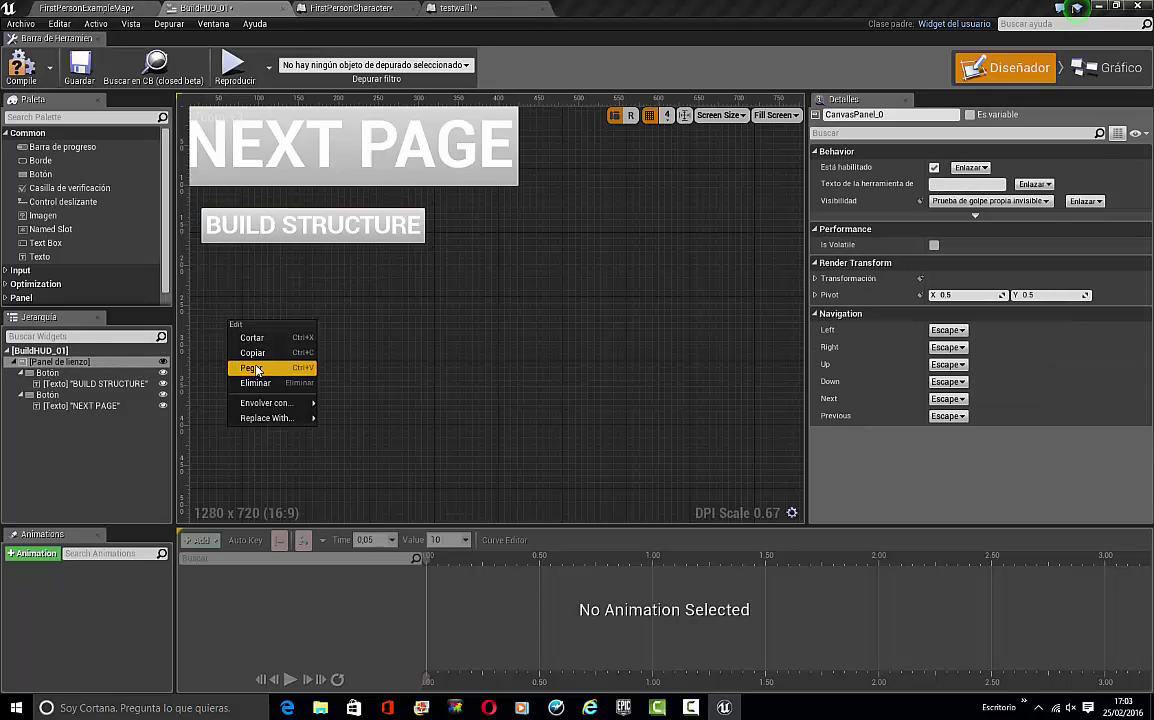
left_click(256, 370)
right_click_drag(256, 370, 425, 418)
left_click(391, 416)
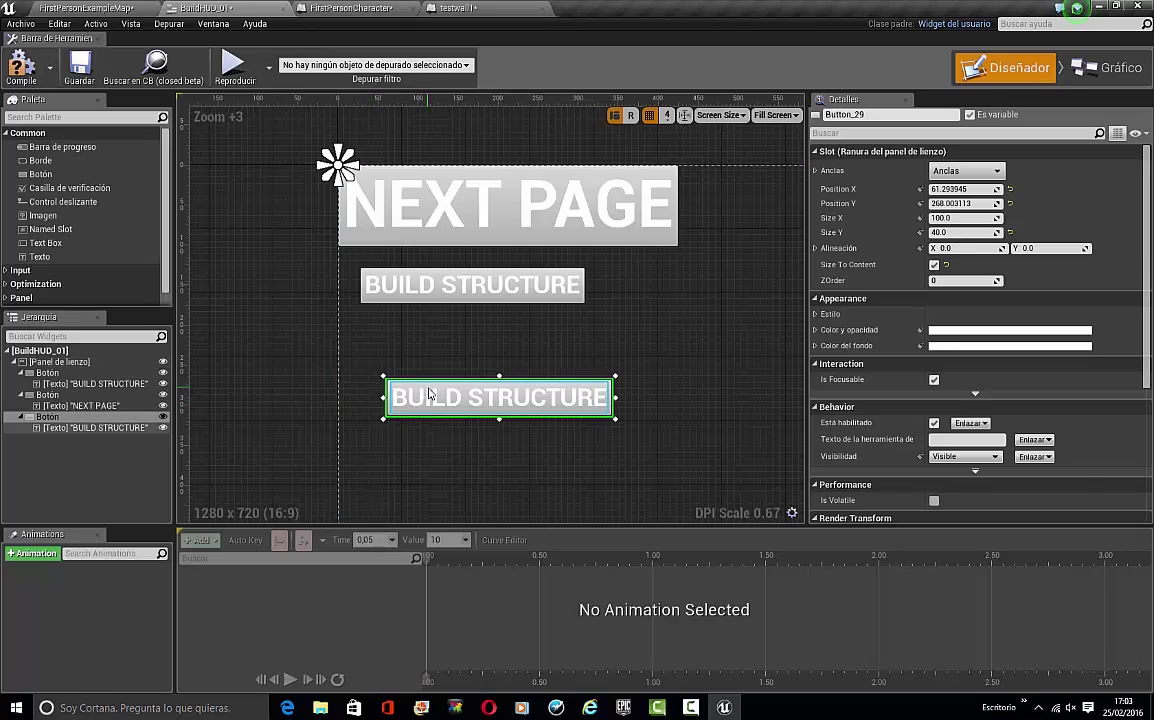
mouse_move(430, 394)
left_mouse_down()
mouse_move(420, 350)
mouse_move(414, 385)
left_mouse_up()
scroll(426, 387, "up", 8)
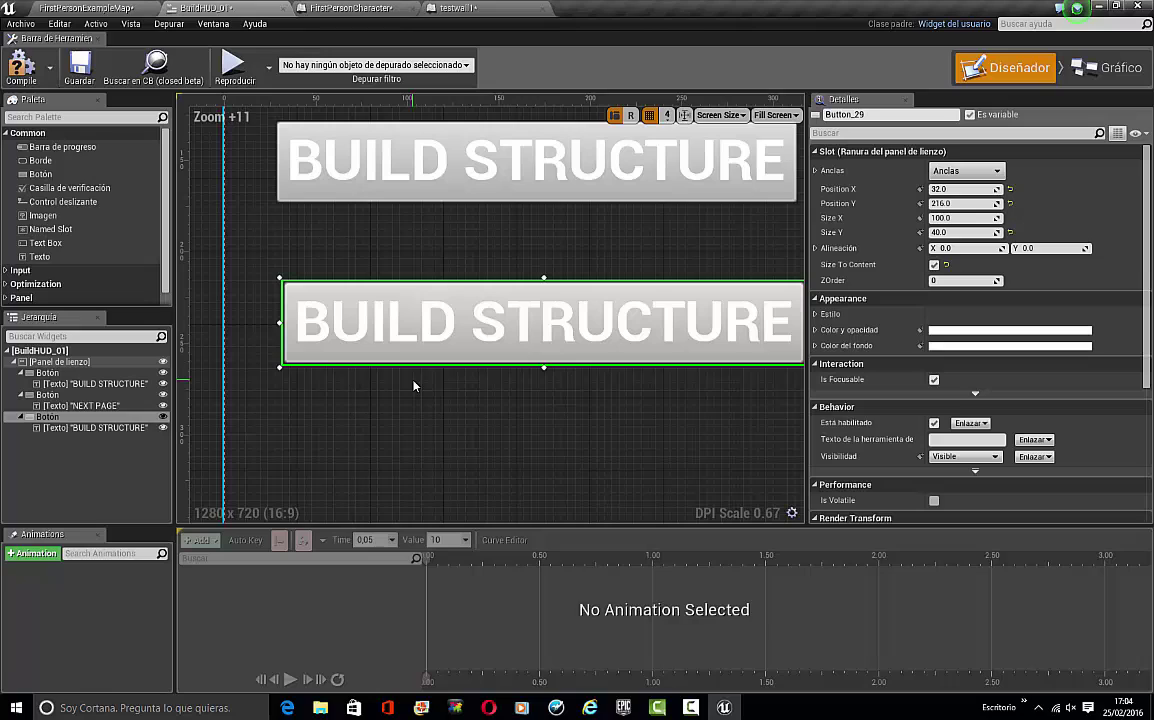
Change the text of the copied button to "preview"
left_click(415, 328)
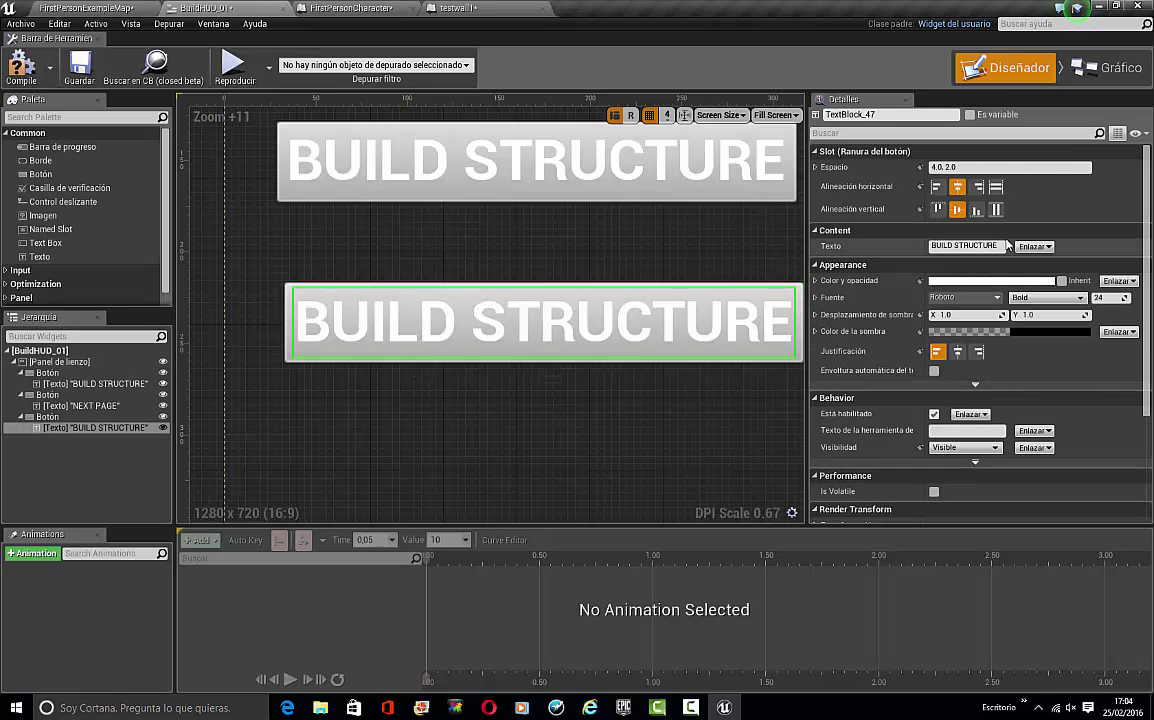
left_click(1000, 245)
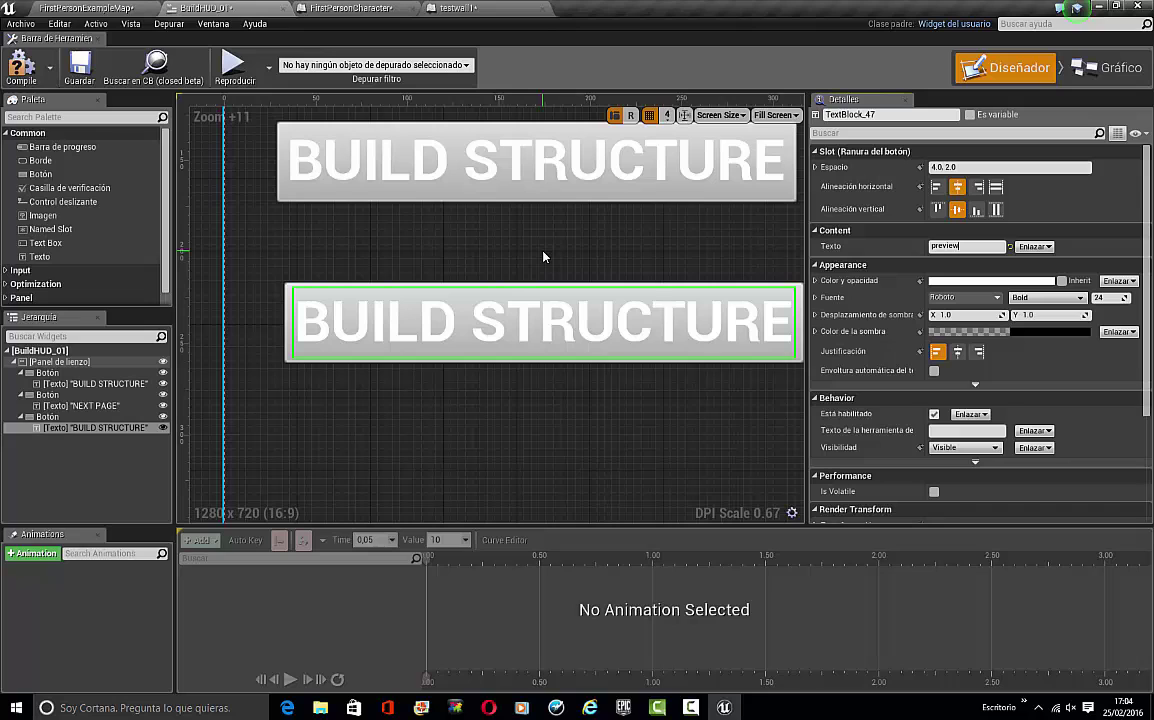
left_click(523, 417)
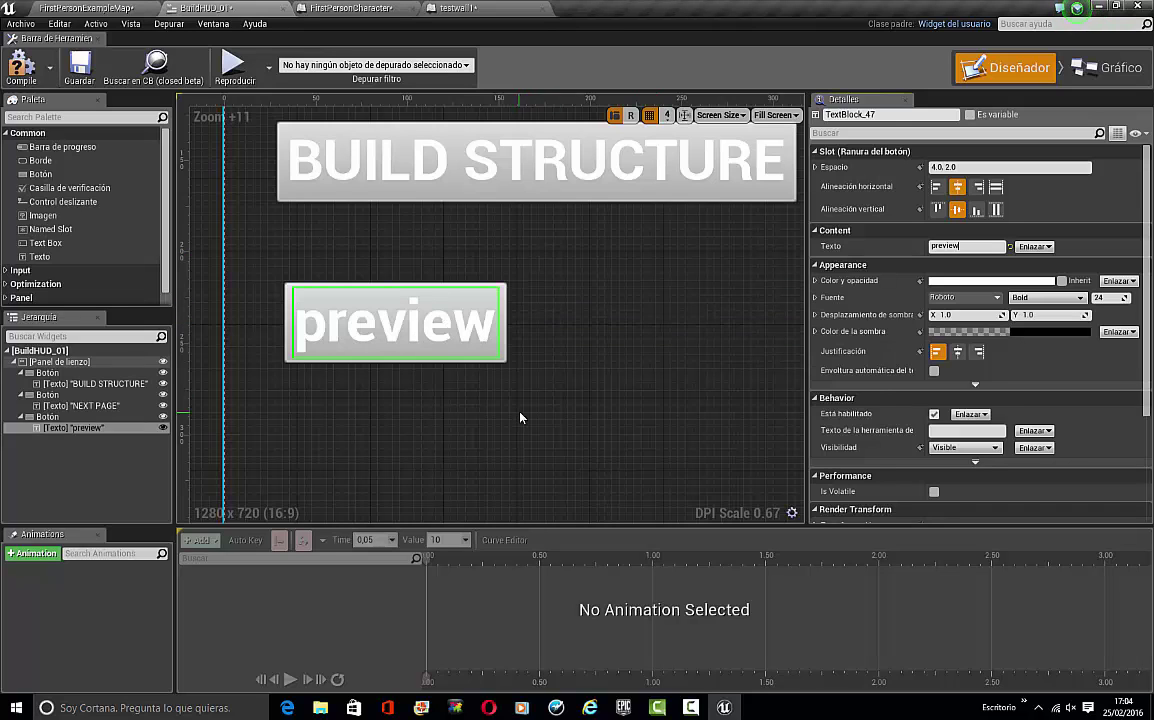
Add an OnClicked event for the preview button to the BuildHUD_01 event graph
scroll(519, 366, "down", 2)
right_click_drag(519, 366, 375, 405)
left_click(382, 402)
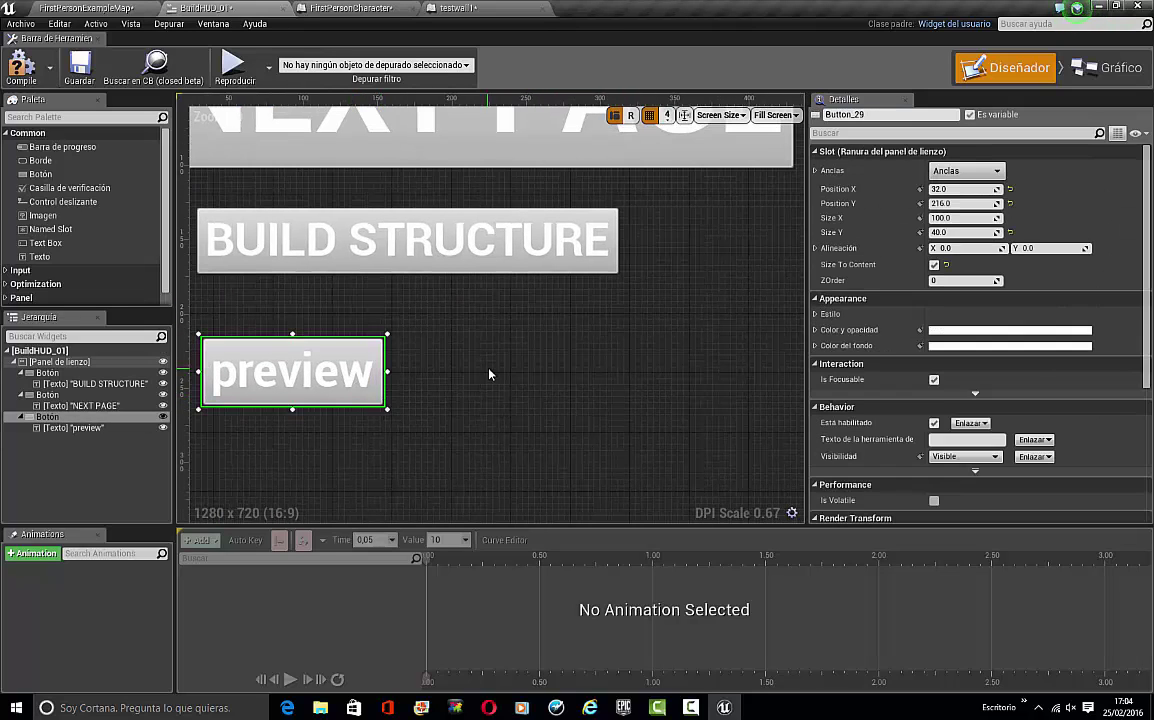
scroll(1000, 400, "down", 5)
left_click(950, 478)
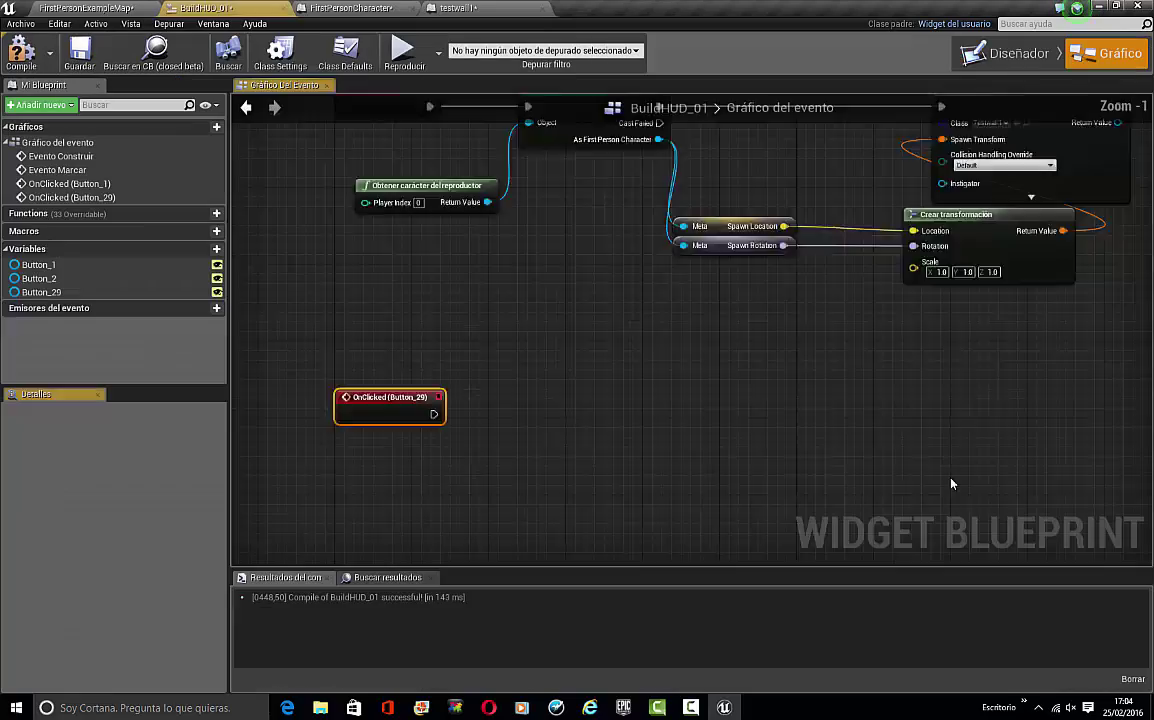
scroll(840, 342, "down", 5)
right_click_drag(850, 340, 583, 390)
scroll(583, 390, "up", 6)
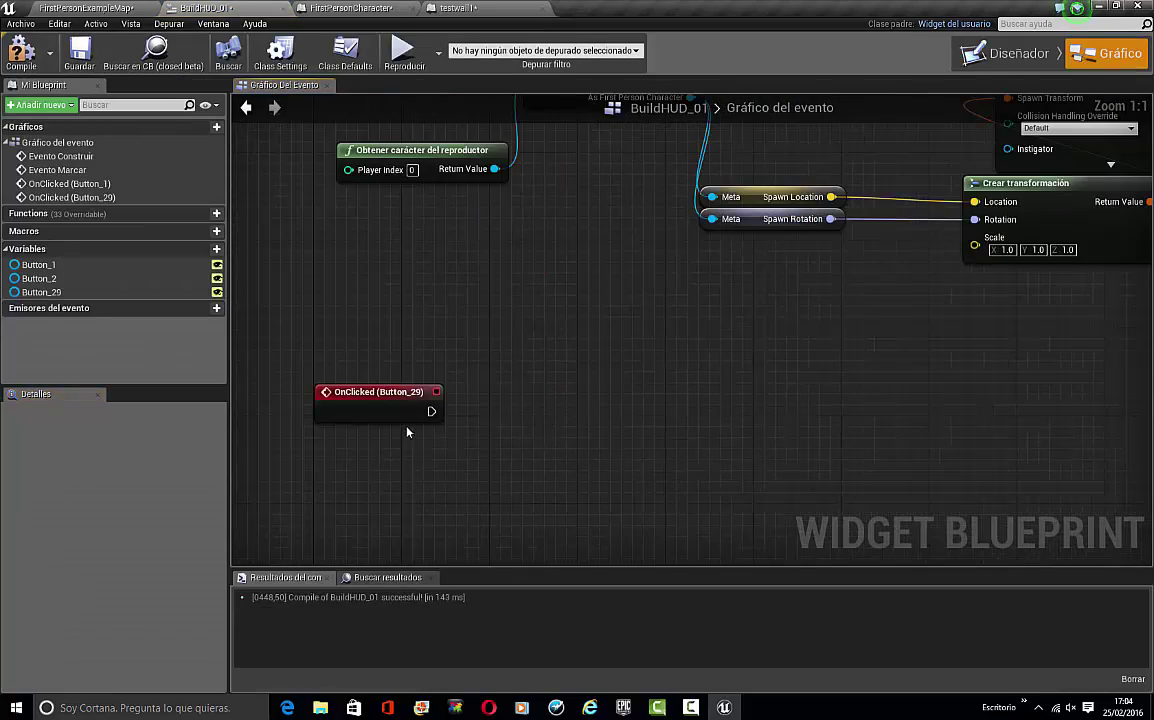
Duplicate the testwall1 blueprint in myOwn/Blueprints and name the copy testwallpreview
left_click(112, 7)
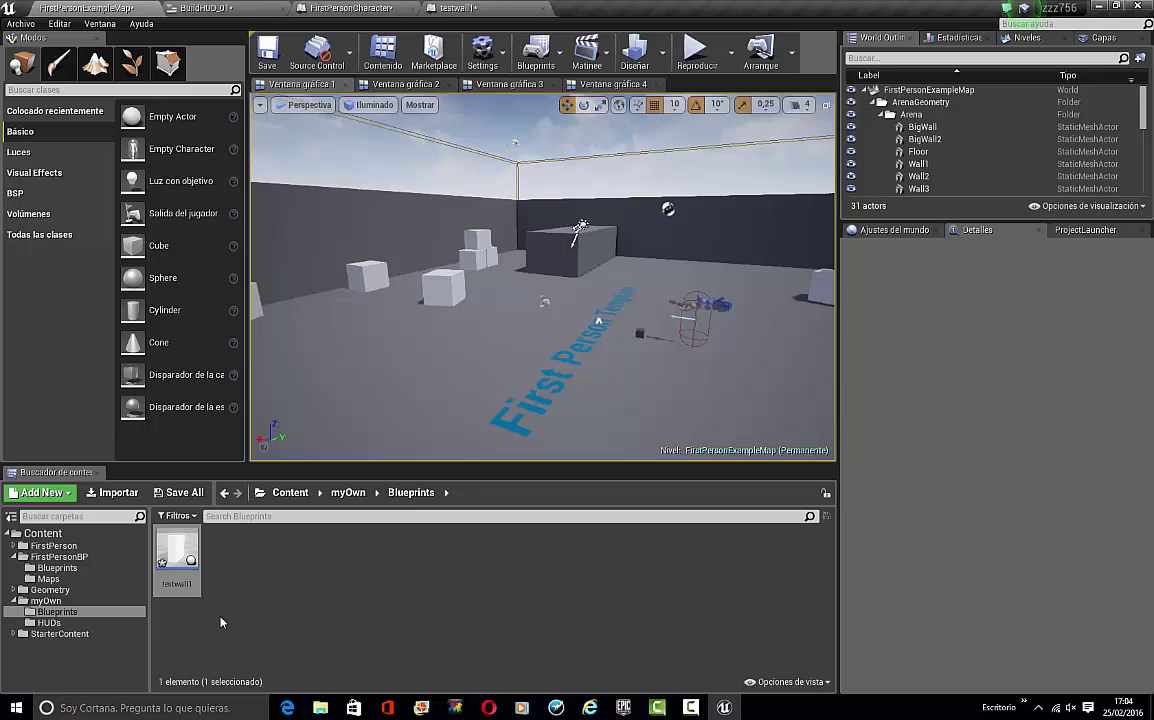
left_click(53, 545)
left_click(54, 612)
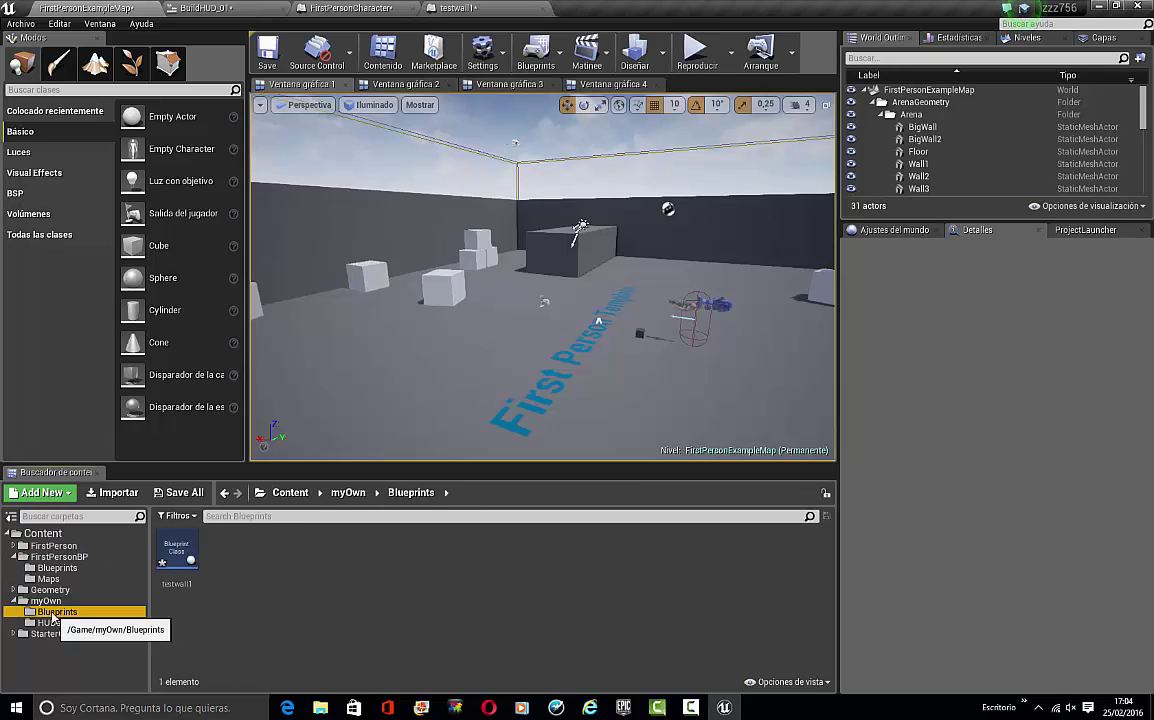
right_click(186, 581)
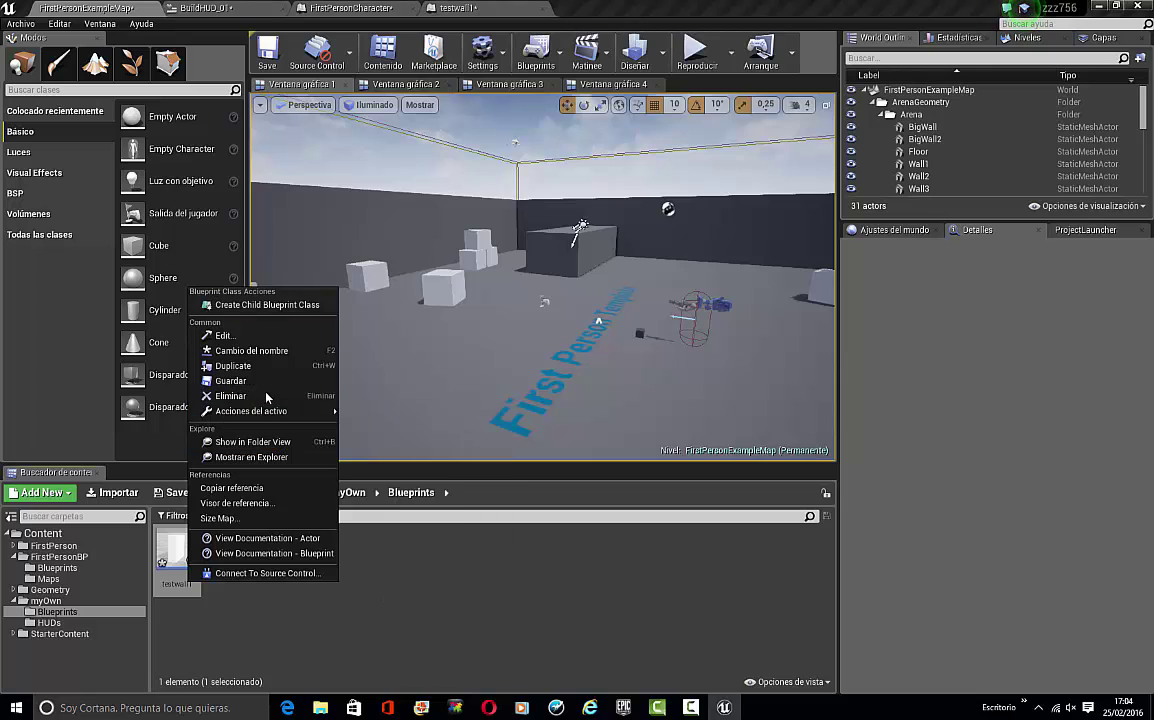
left_click(233, 365)
key("BackSpace")
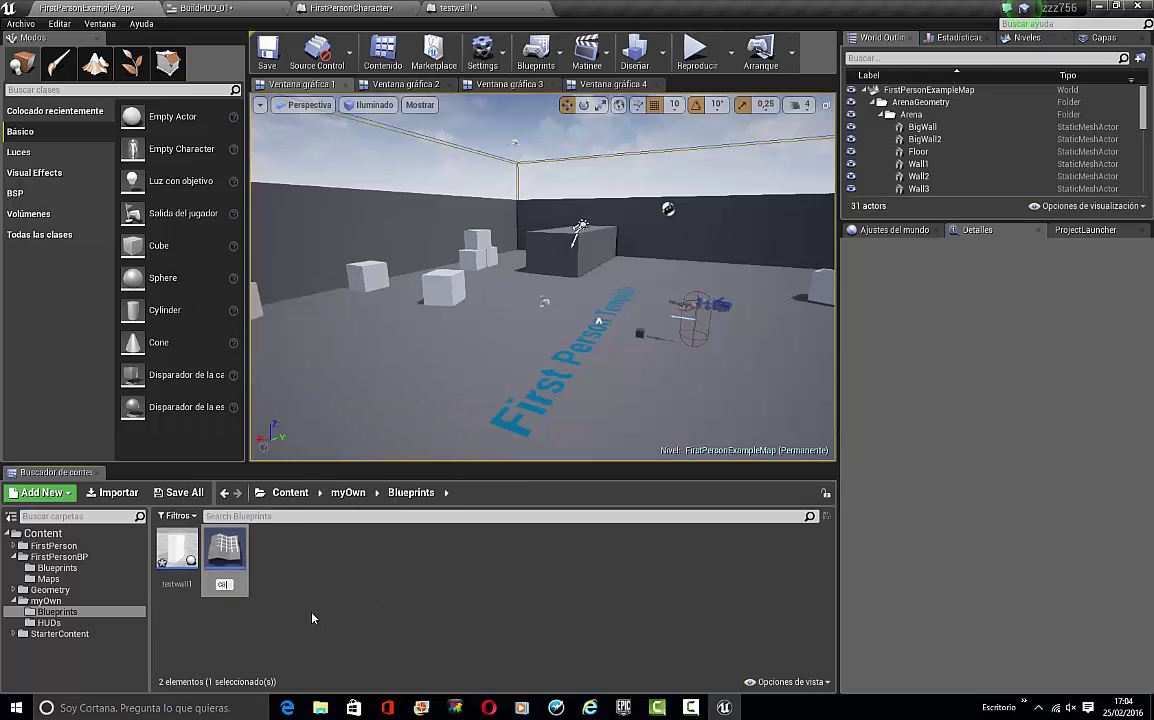
type("test a")
key("BackSpace")
key("BackSpace")
type("wall1")
key("BackSpace")
key("BackSpace")
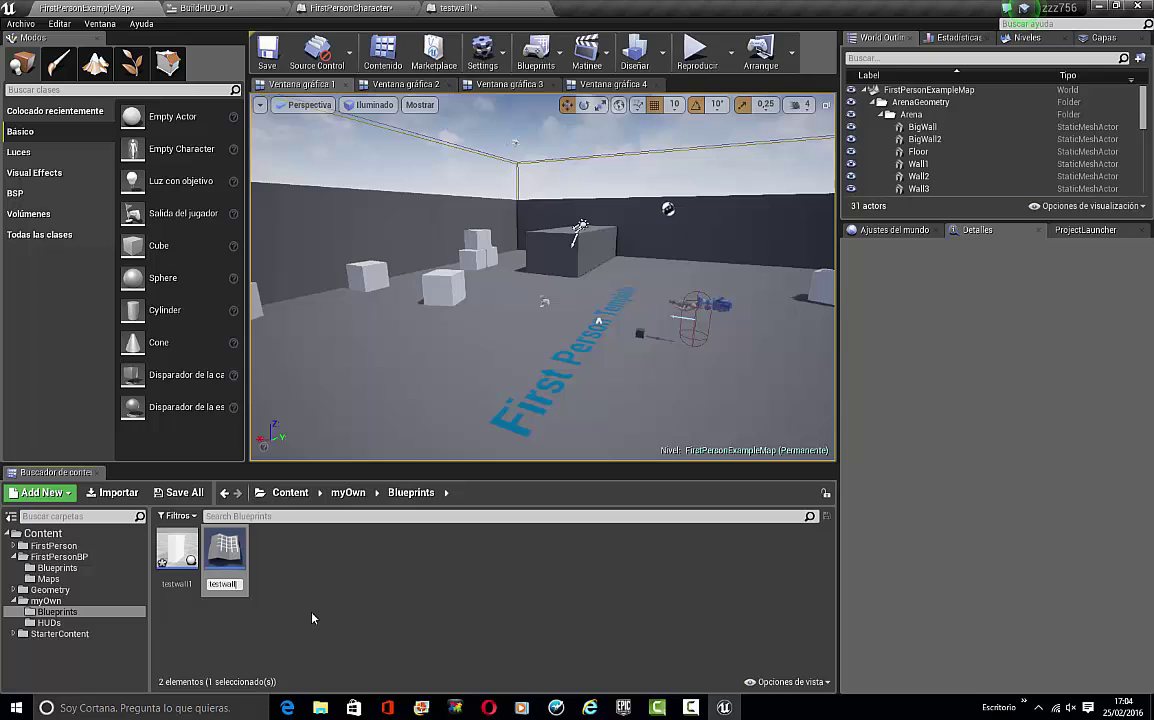
type("previe")
type("w")
key("Return")
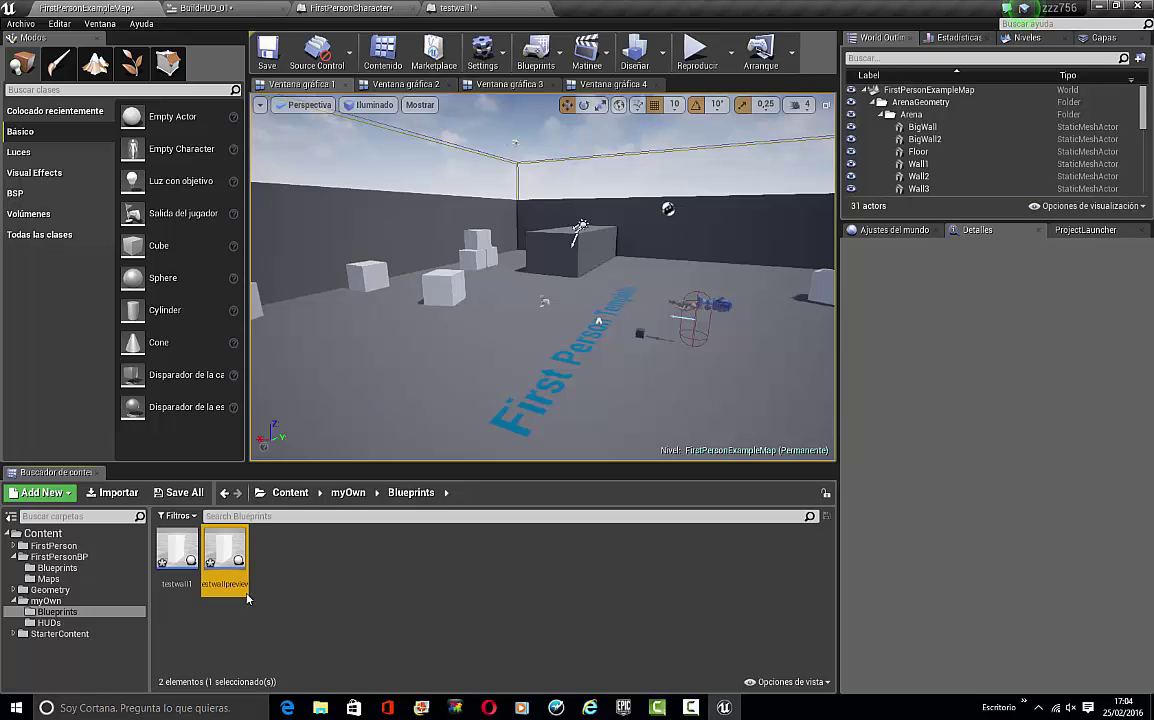
Open the testwallpreview blueprint and look at its wall in the component viewport
double_click(220, 568)
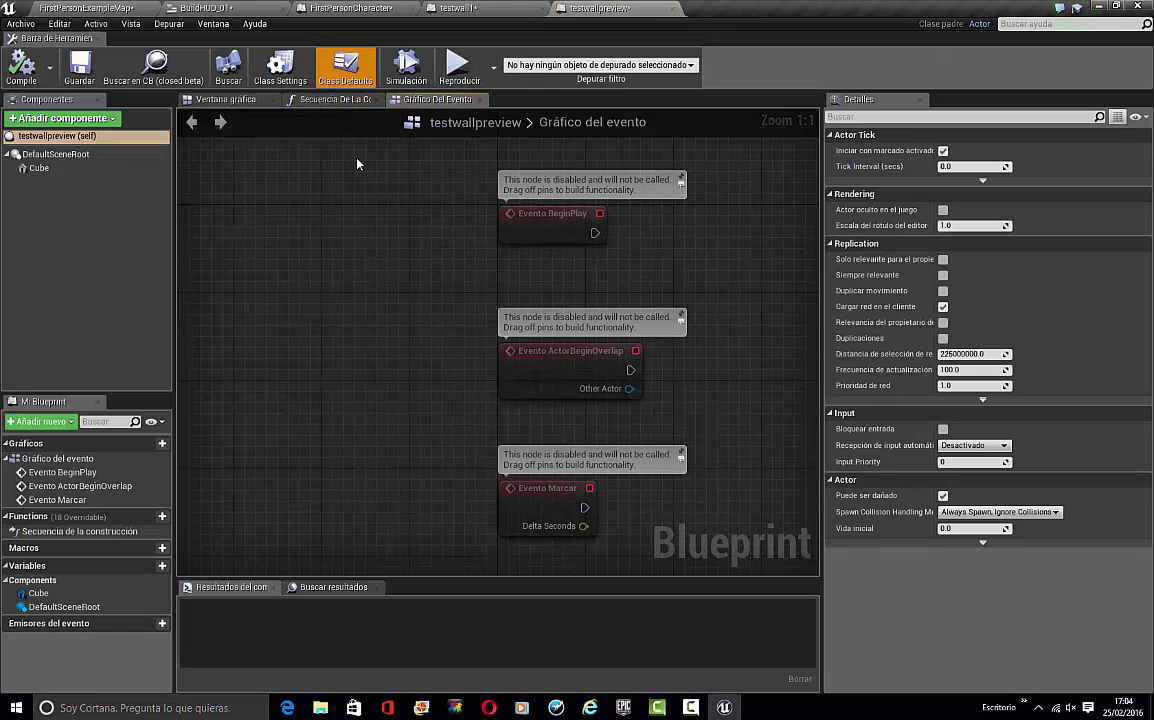
left_click(222, 99)
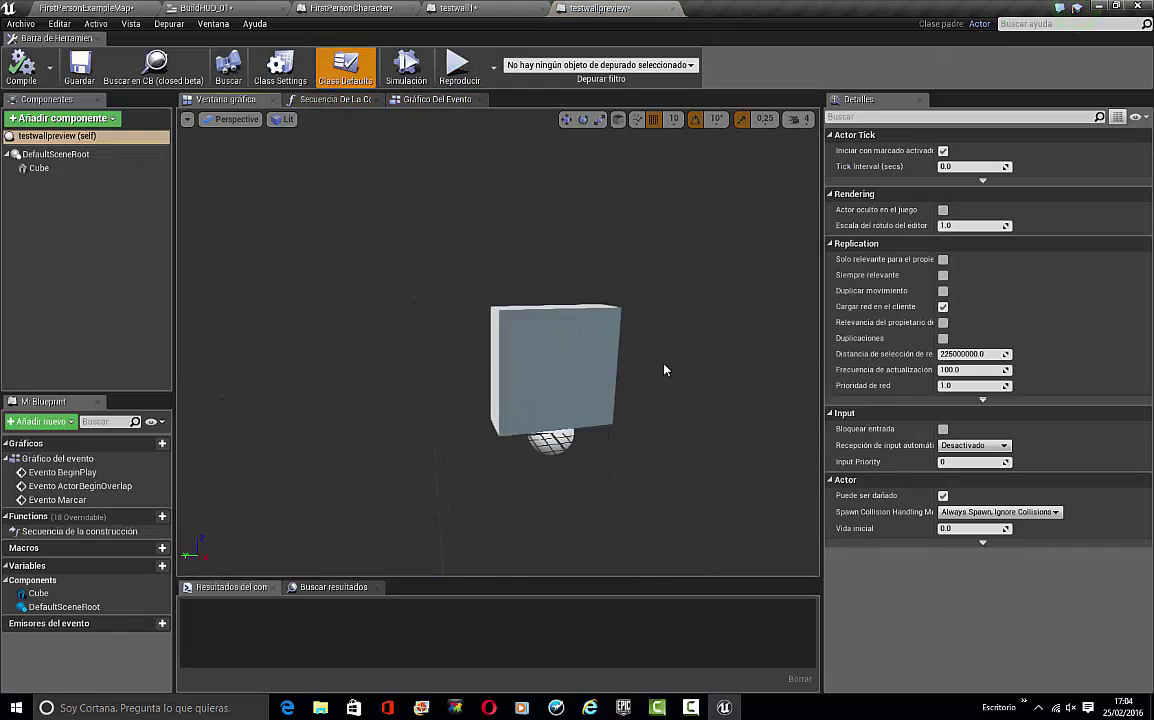
left_click_drag(556, 266, 404, 242)
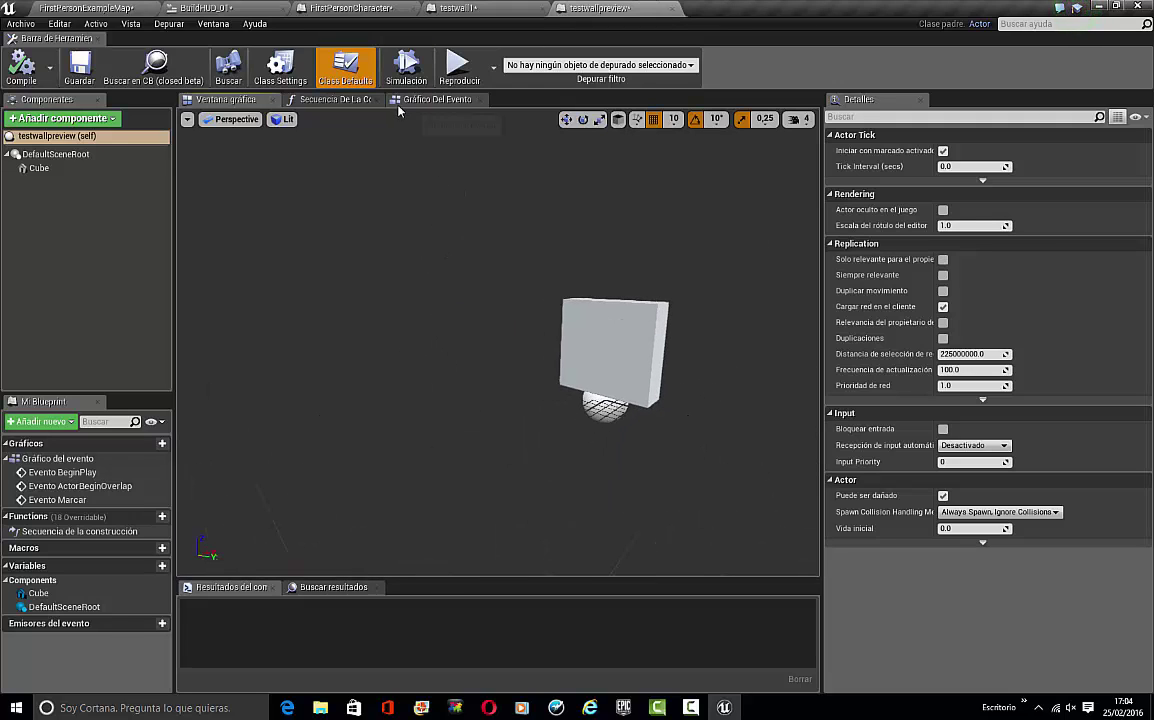
Delete the testwallpreview blueprint from the myOwn/Blueprints folder and confirm the deletion
left_click(78, 7)
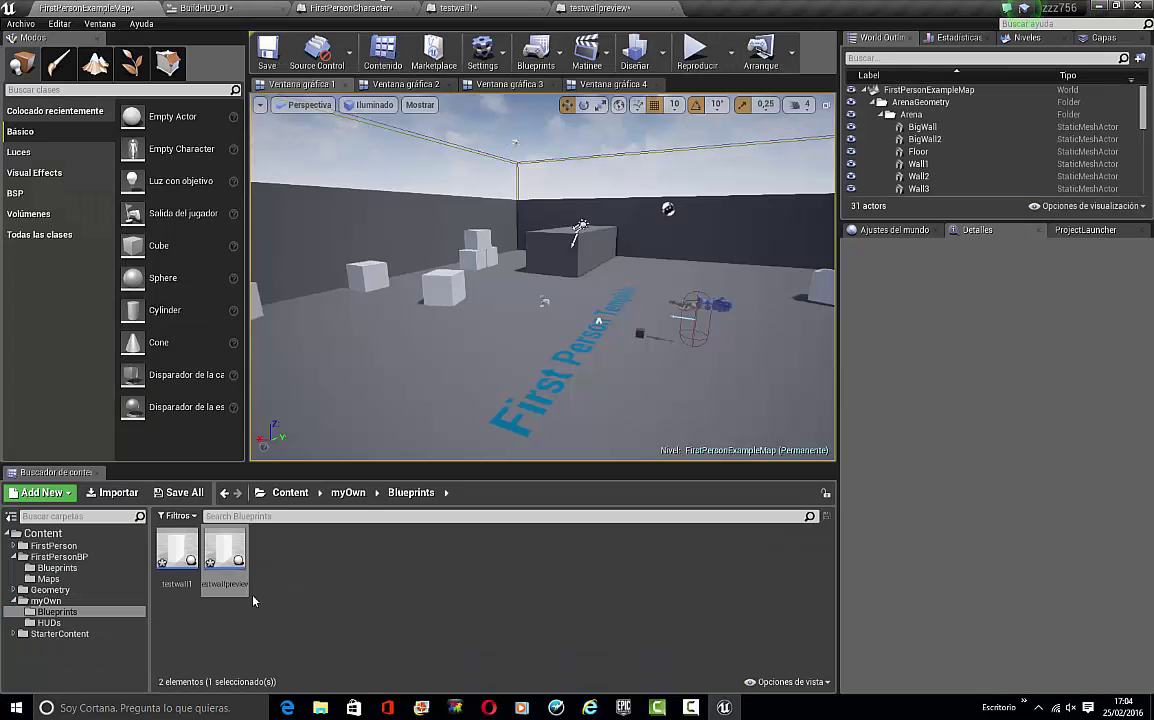
right_click(225, 545)
left_click(256, 367)
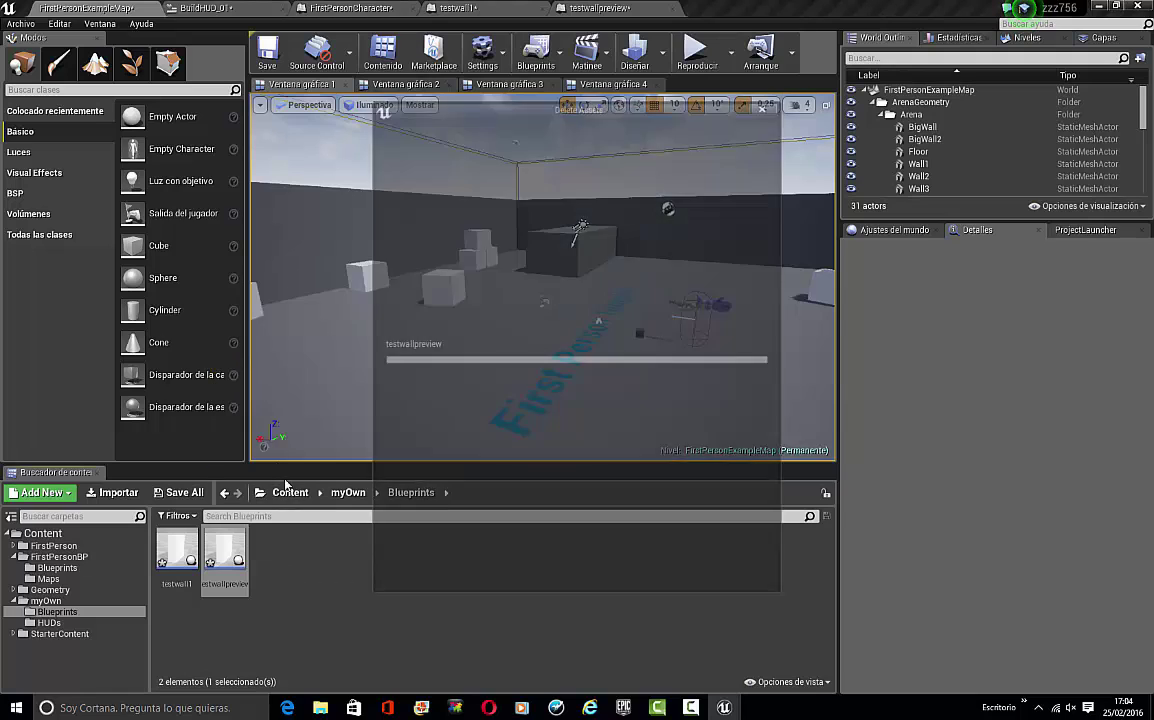
left_click(466, 573)
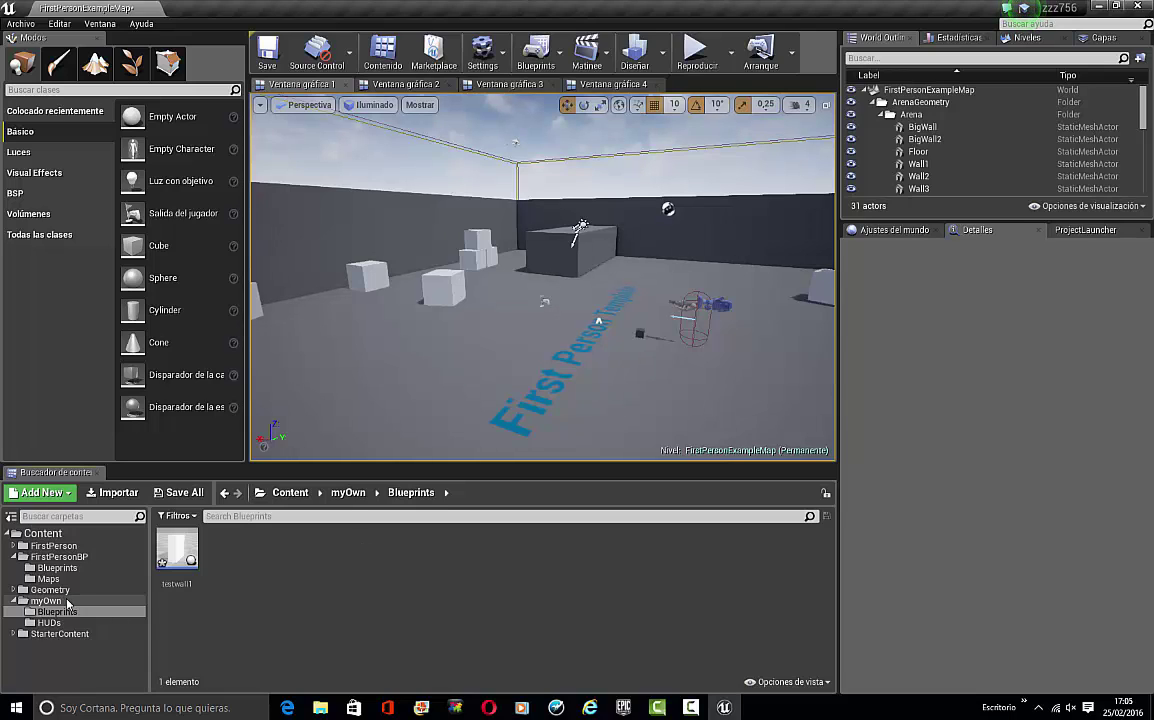
left_click(666, 704)
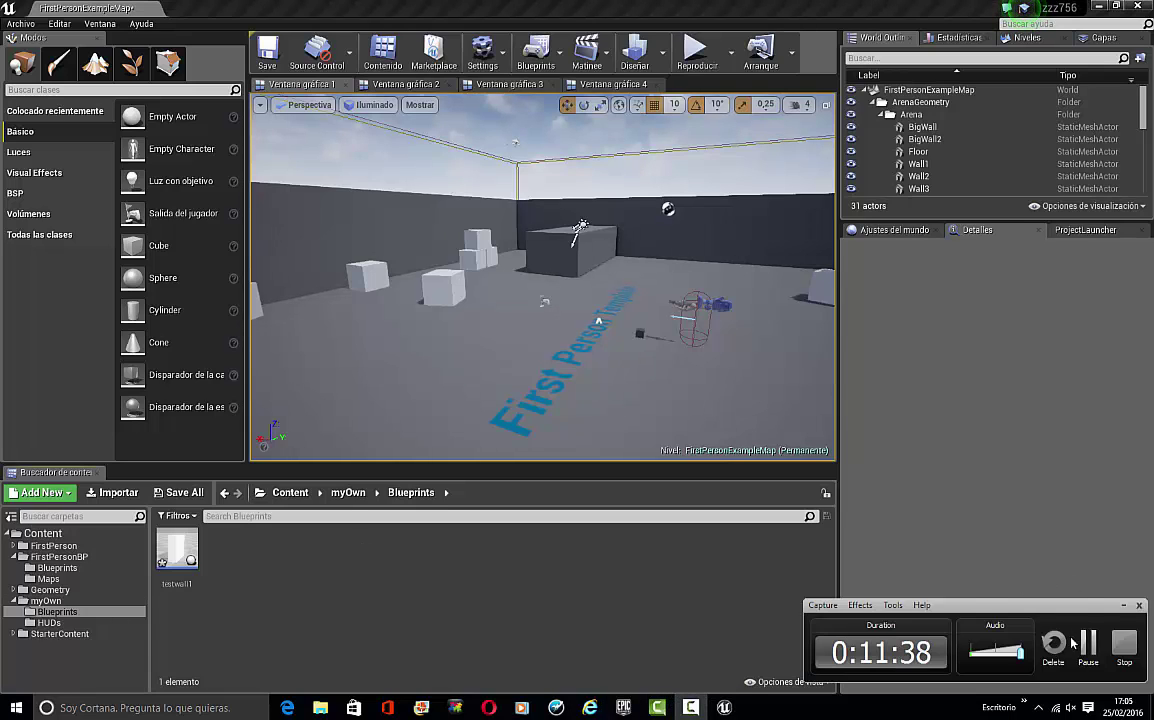
left_click(1090, 645)
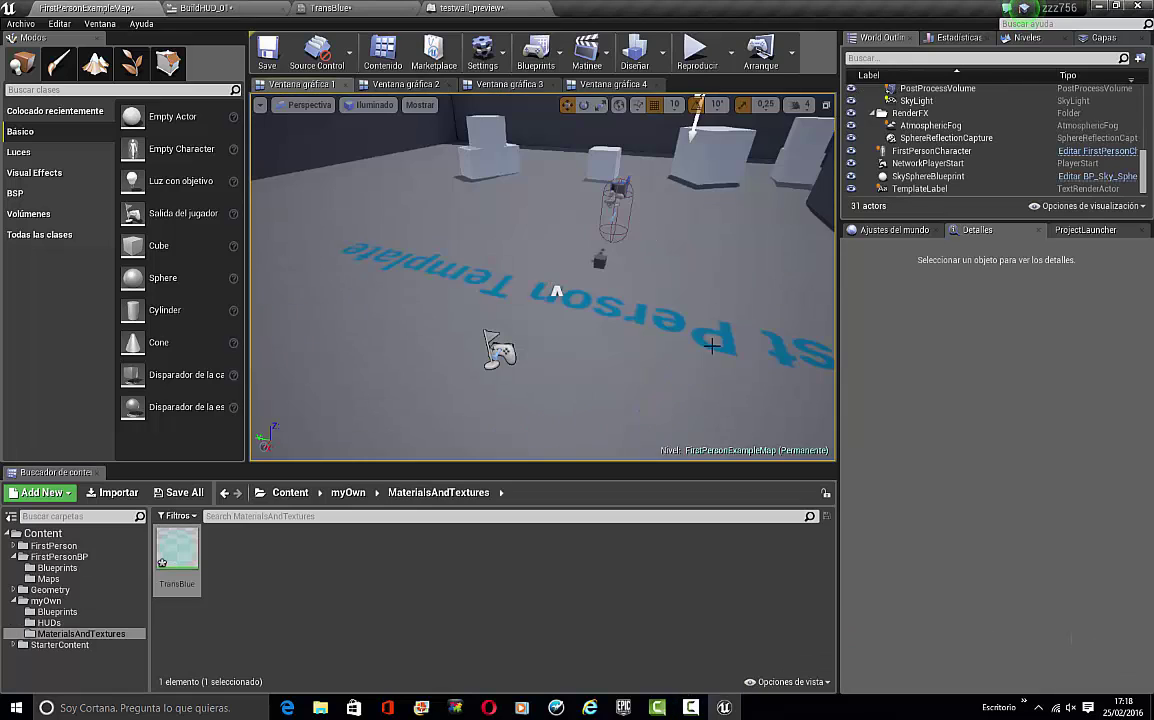
Play FirstPersonExampleMap, back the character up, show the build HUD and release the mouse cursor
right_click_drag(438, 181, 1150, 296)
right_click_drag(548, 185, 548, 185)
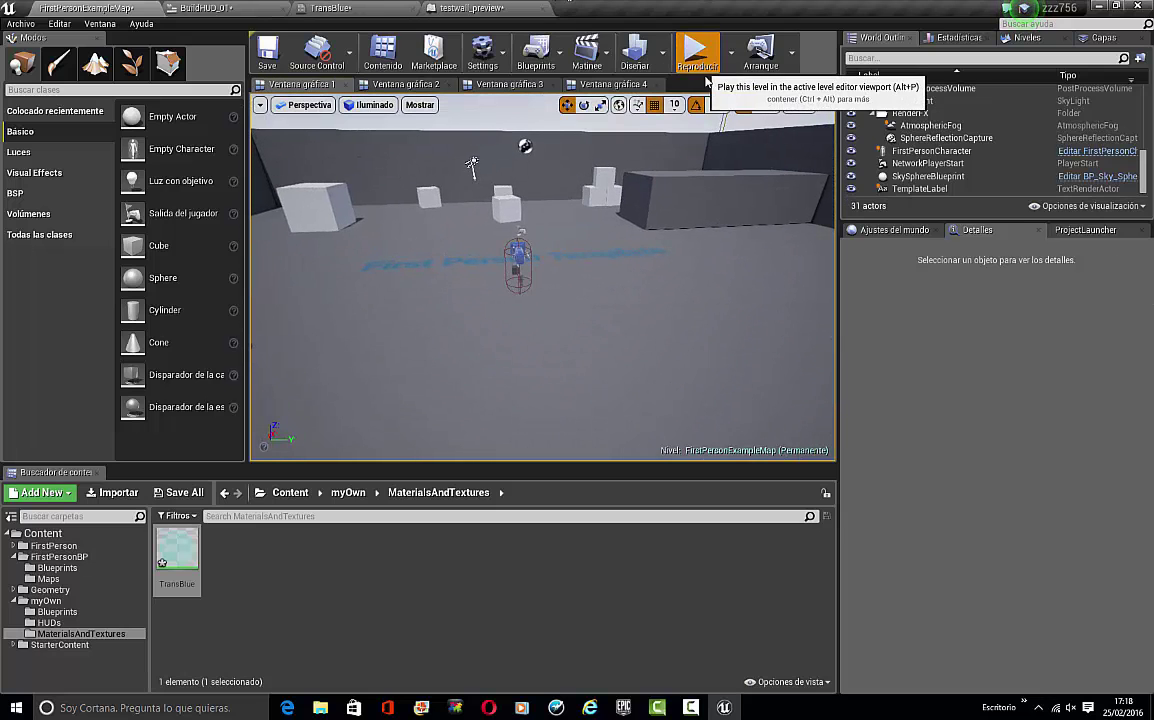
left_click(695, 50)
key("s")
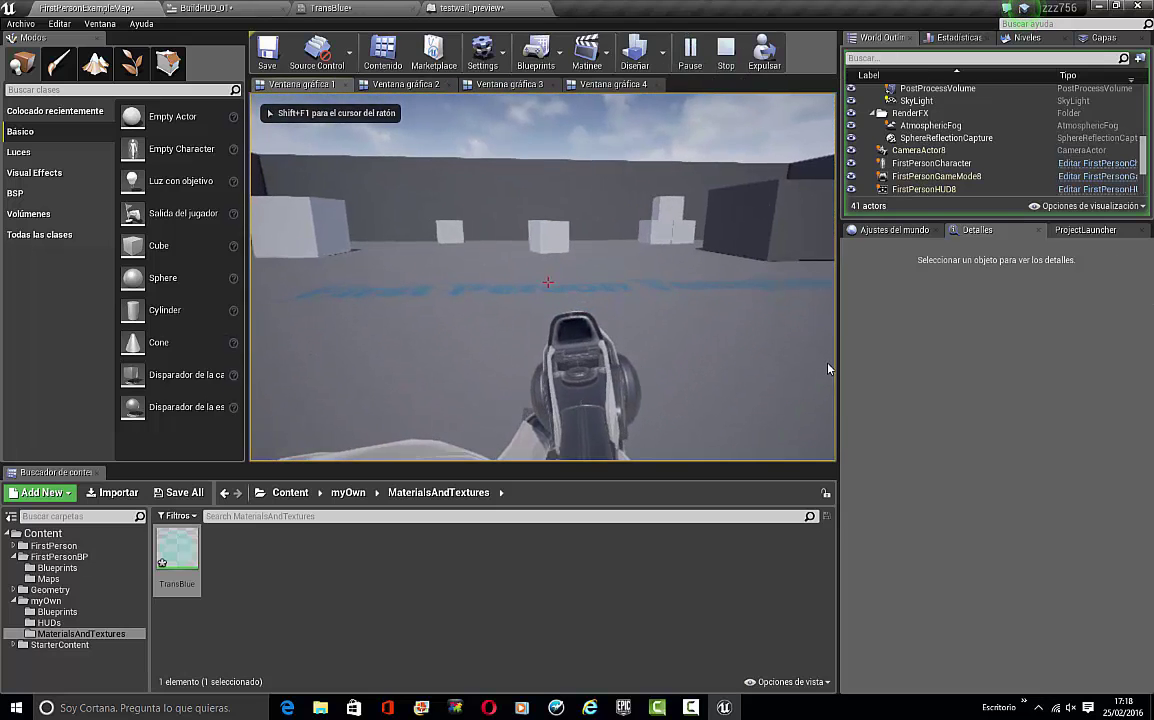
key("shift+F1")
left_click(461, 272)
key("b")
key("shift+F1")
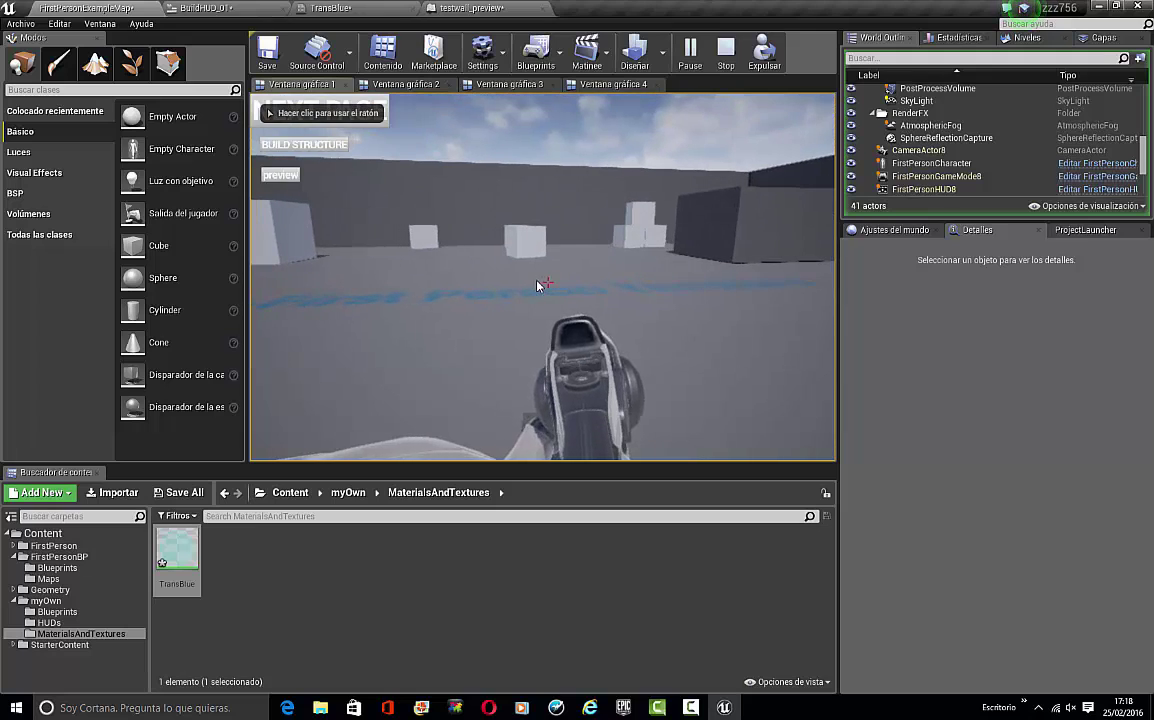
Show the wall preview in the running game, build the structure at its position and return control to the character
left_click(284, 178)
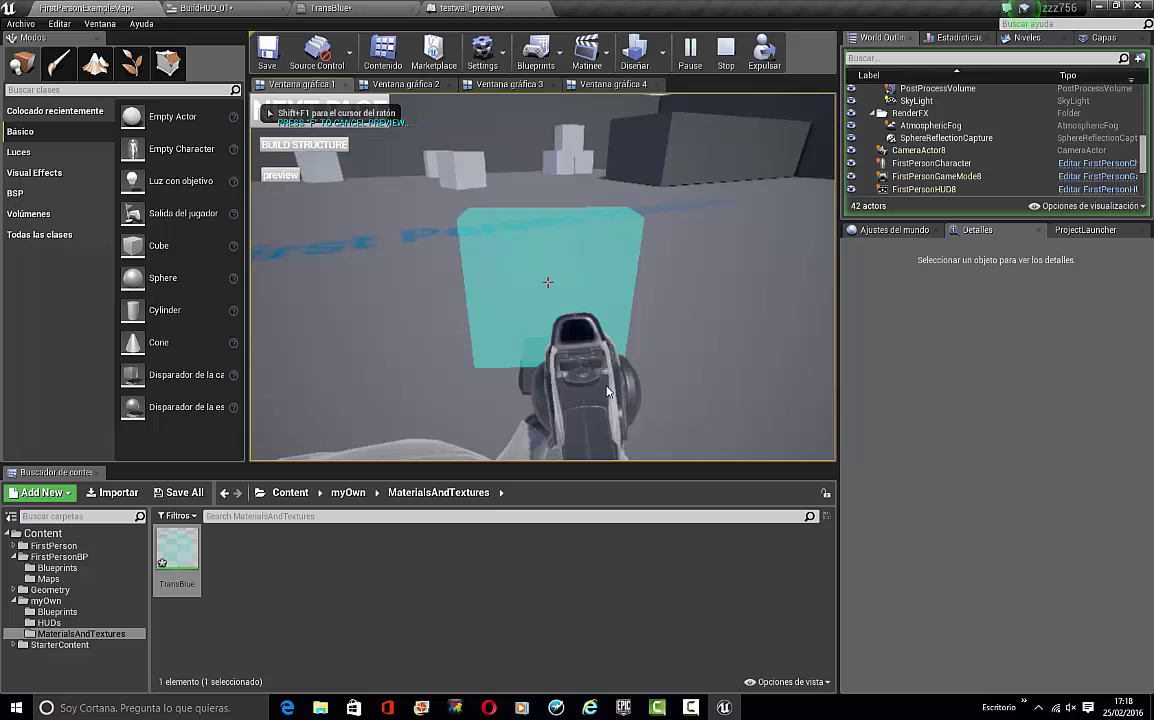
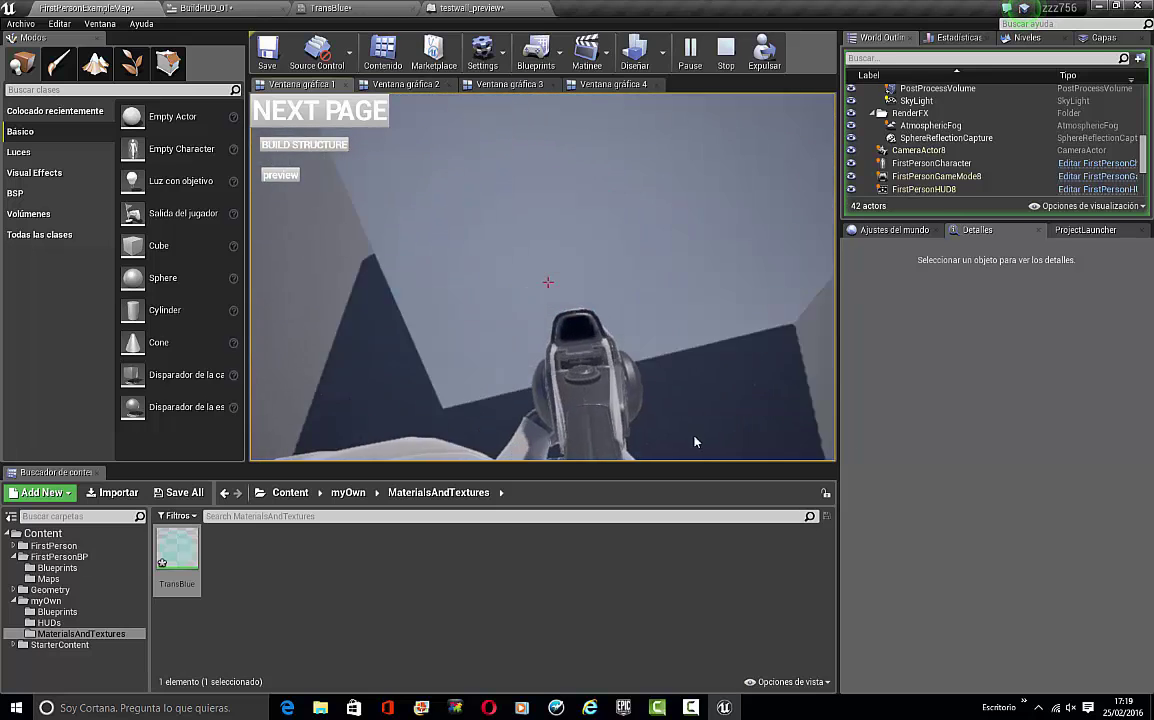
key("shift+F1")
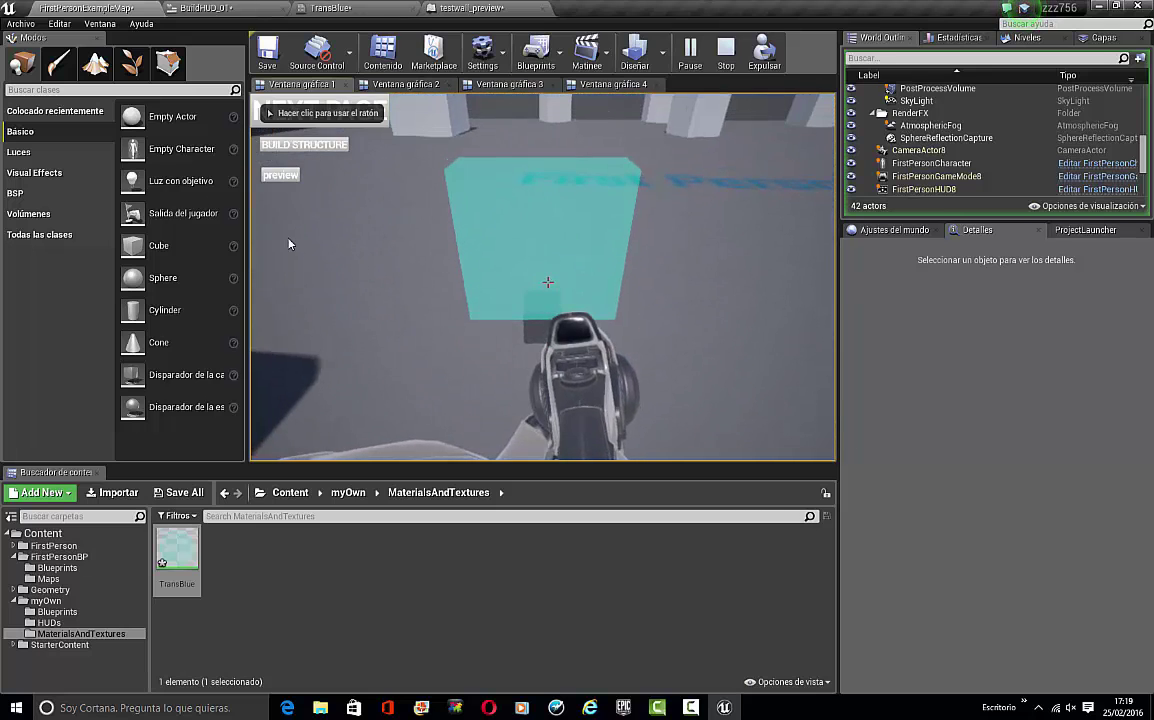
left_click(300, 144)
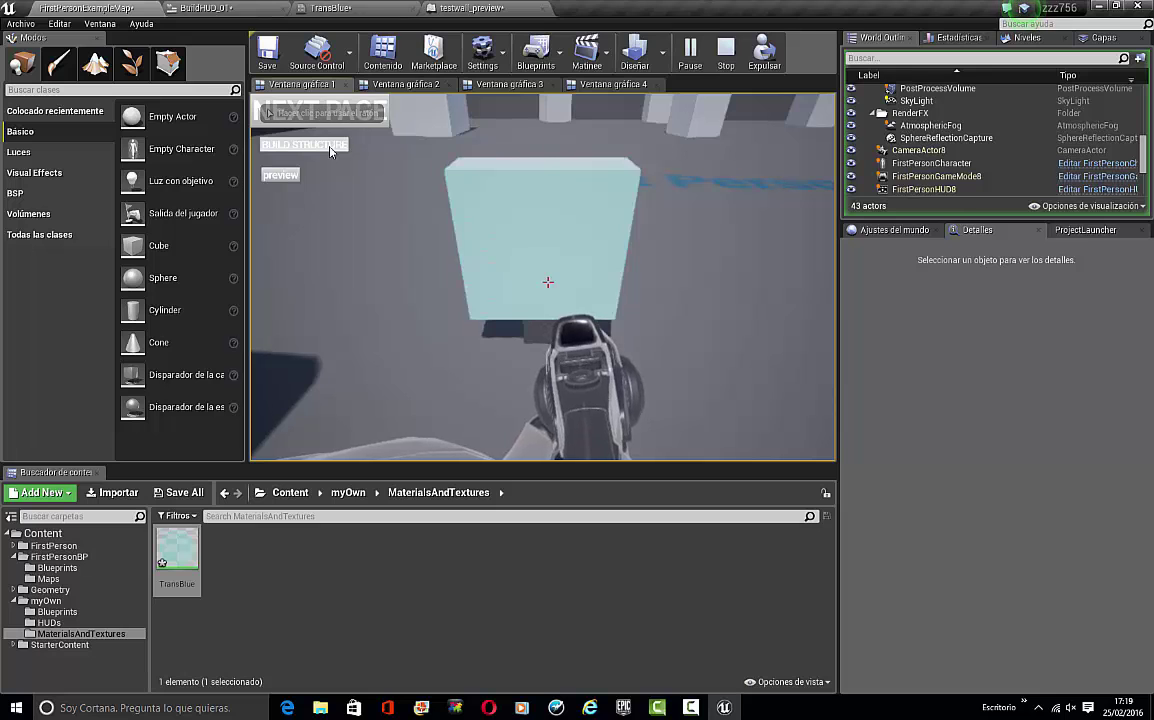
left_click(590, 327)
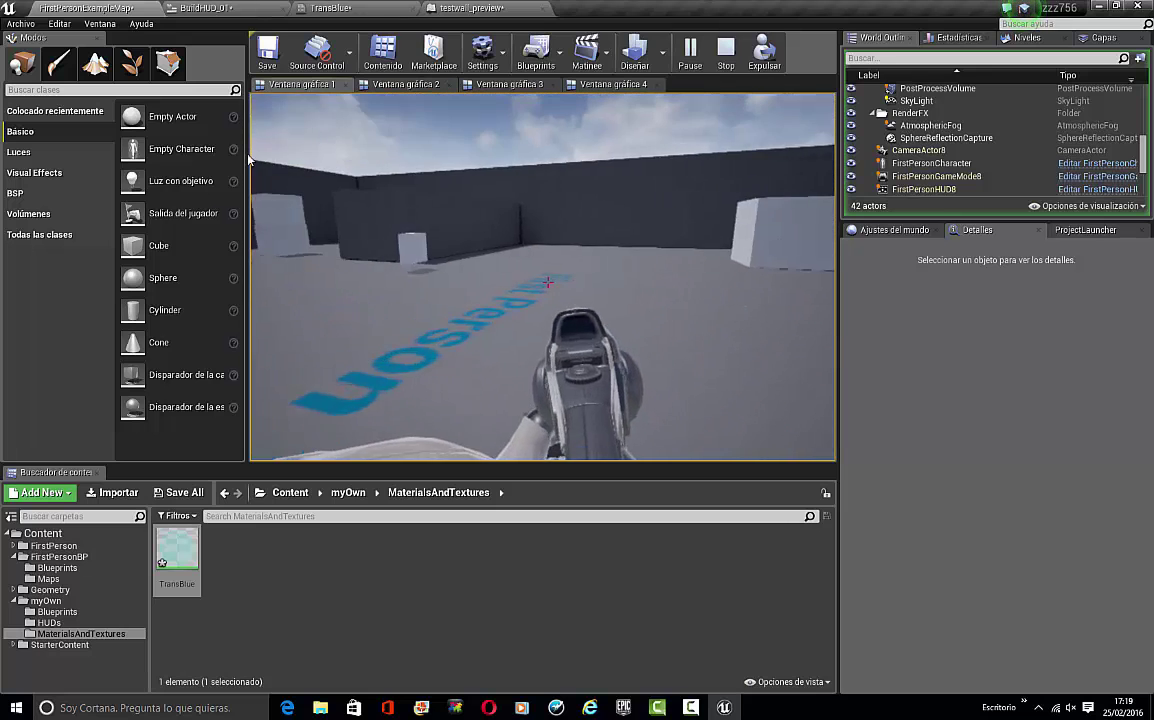
Show the wall preview again, cancel it, walk the character forward and stop the play session
key("shift+F1")
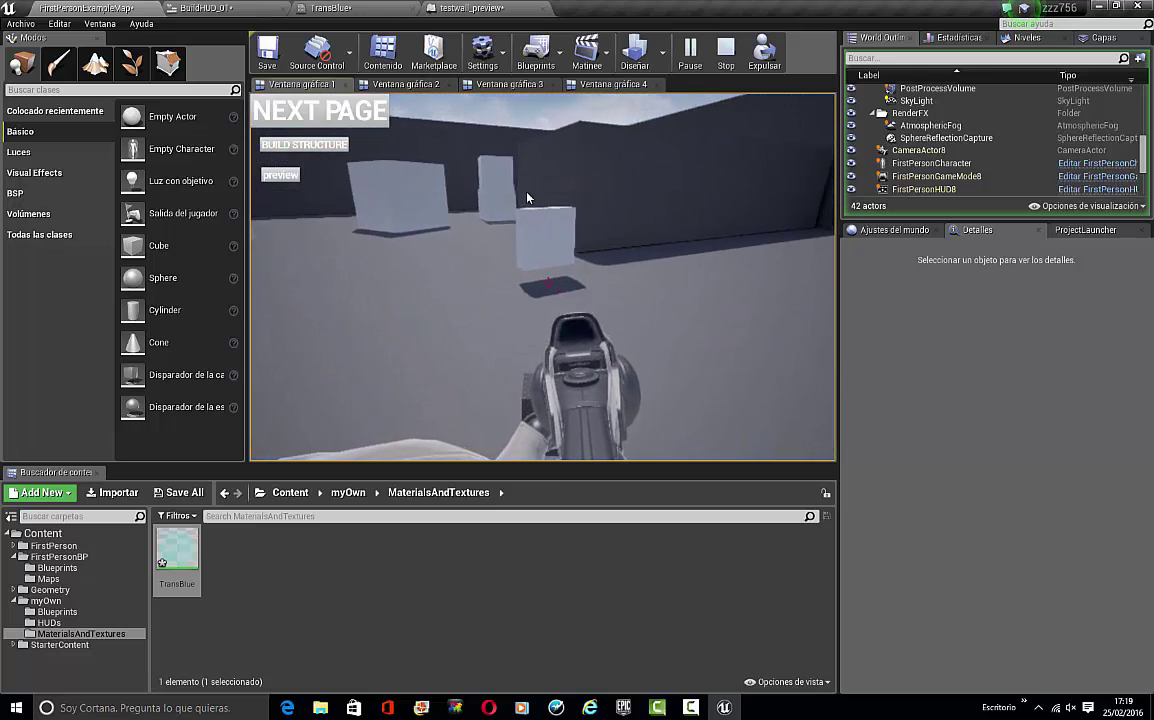
left_click(280, 175)
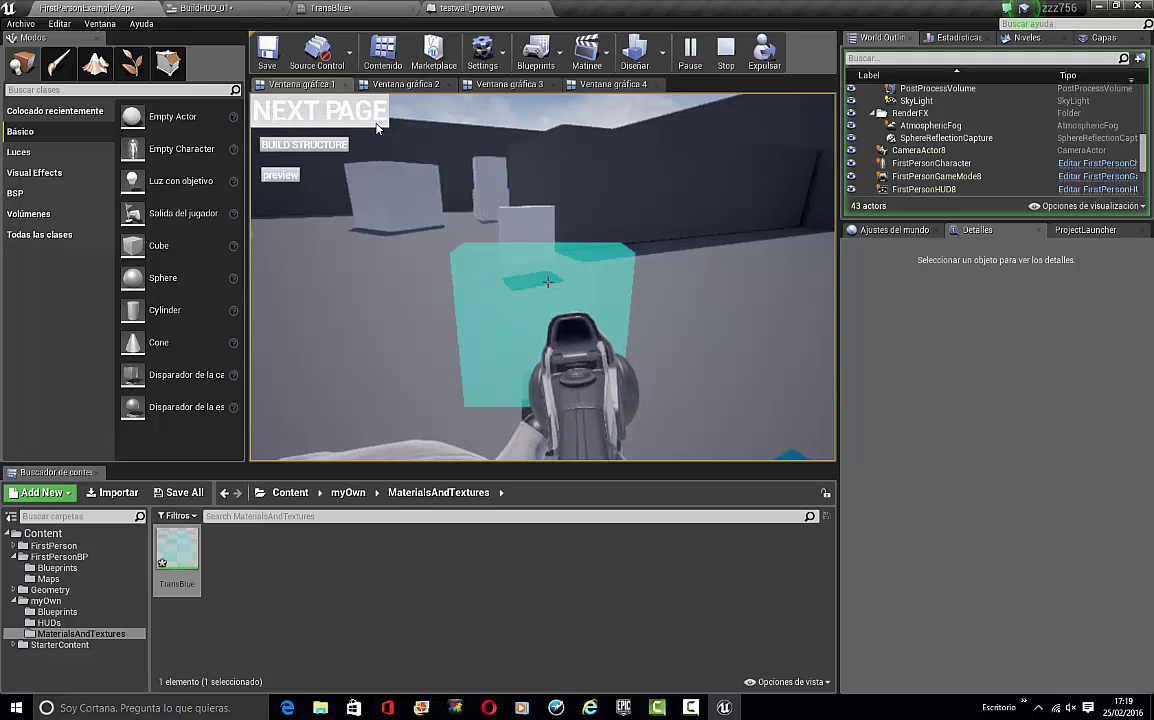
left_click(378, 127)
key("f")
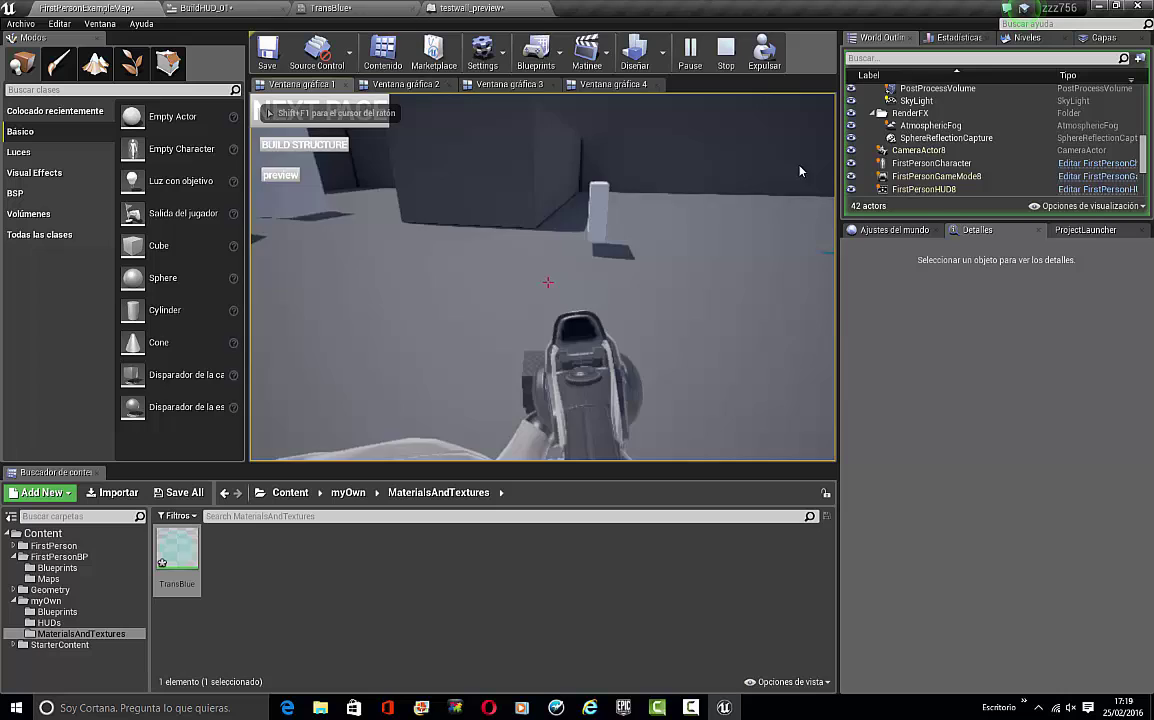
key("w")
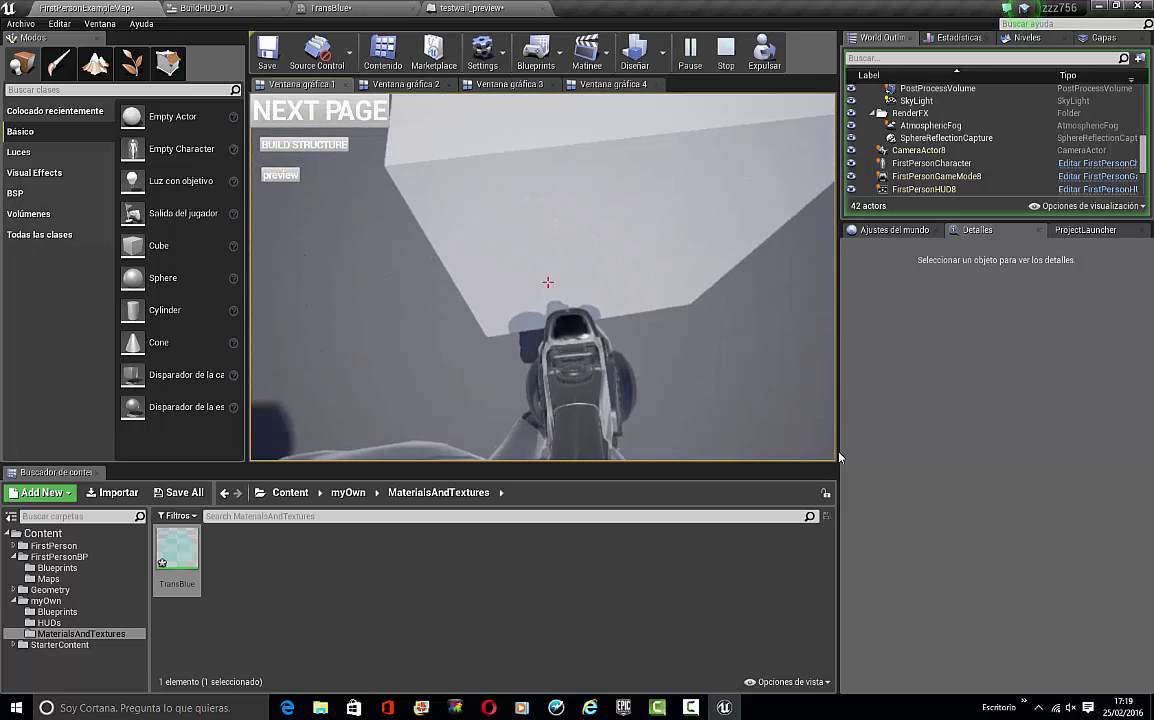
key("Escape")
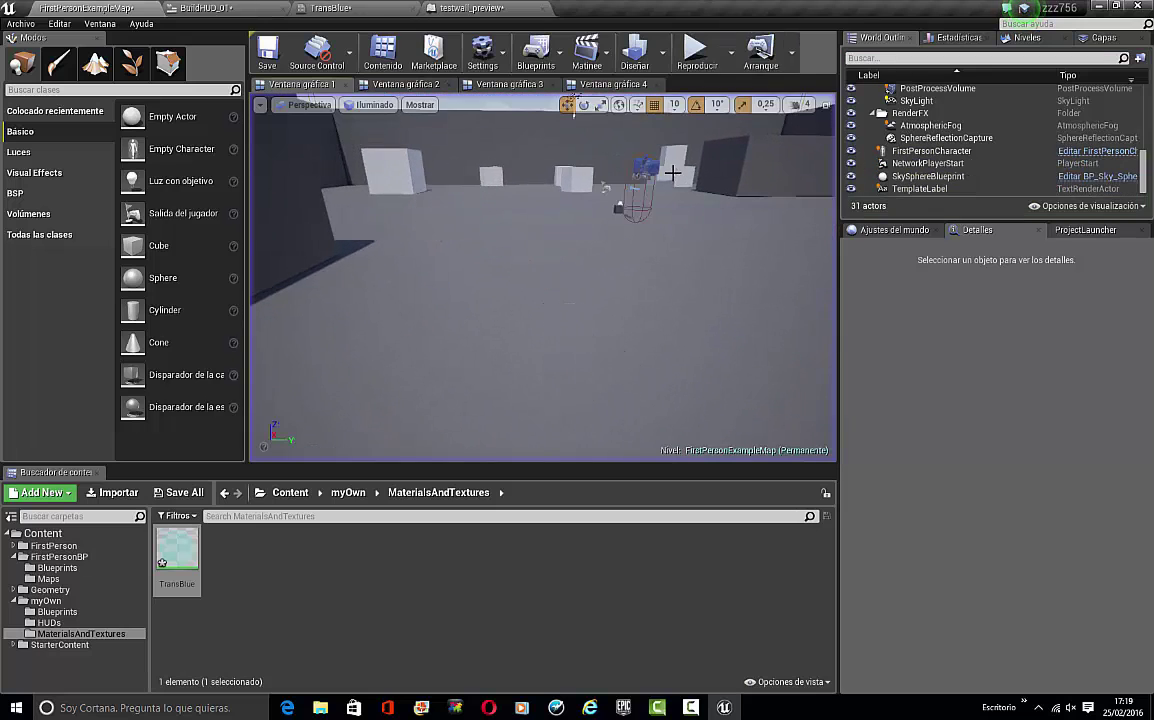
Look over the testwall_preview event graph and bring up the TransBlue material graph
right_click_drag(673, 173, 611, 218)
left_click(476, 8)
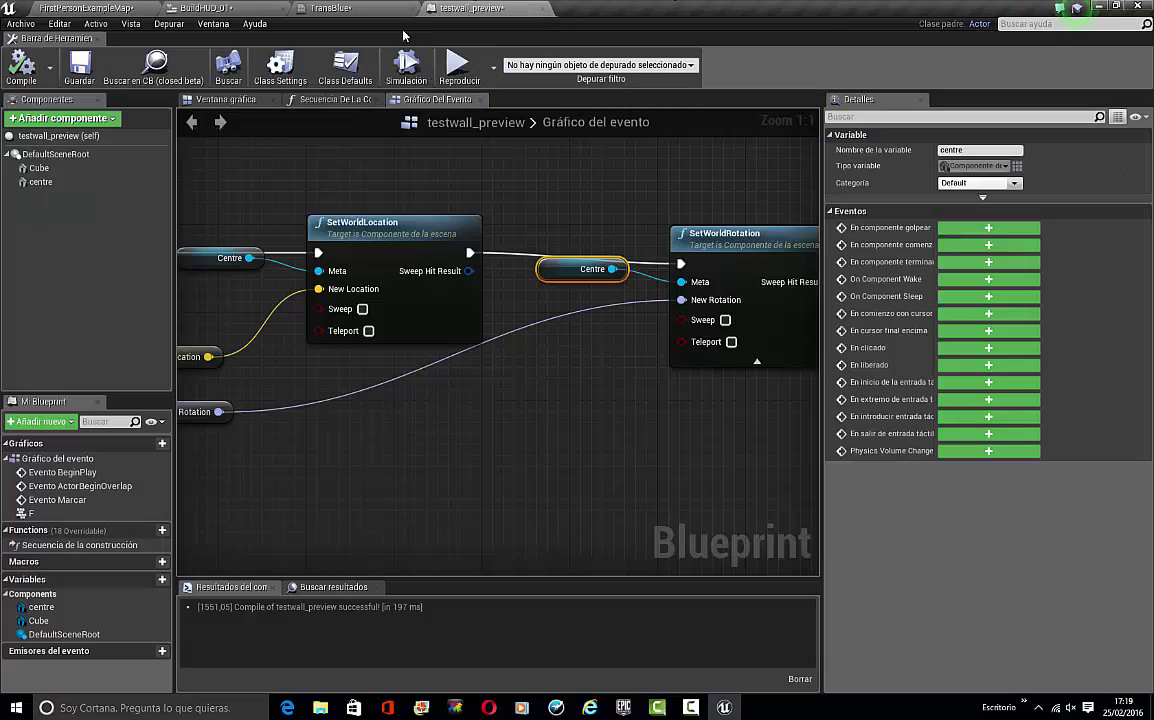
left_click(600, 368)
scroll(518, 252, "down", 6)
left_click(336, 7)
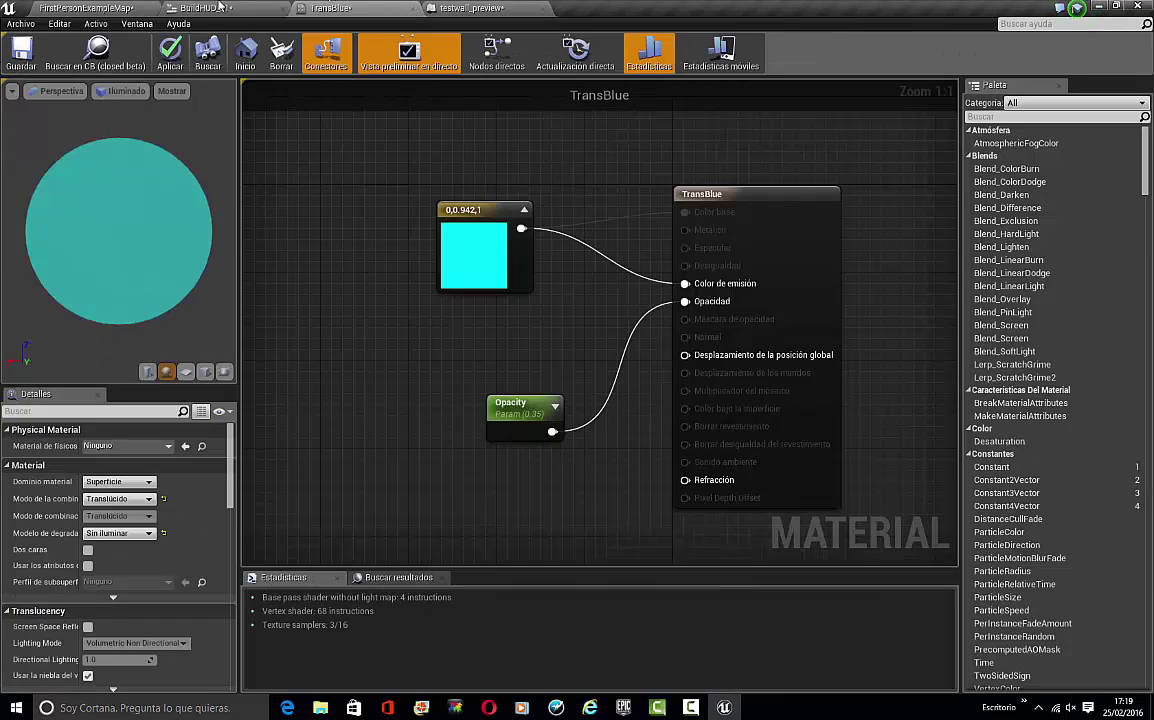
Review the button click logic in the BuildHUD_01 event graph and the preview button's events in its designer
left_click(219, 7)
scroll(477, 280, "down", 1)
right_click_drag(464, 292, 600, 452)
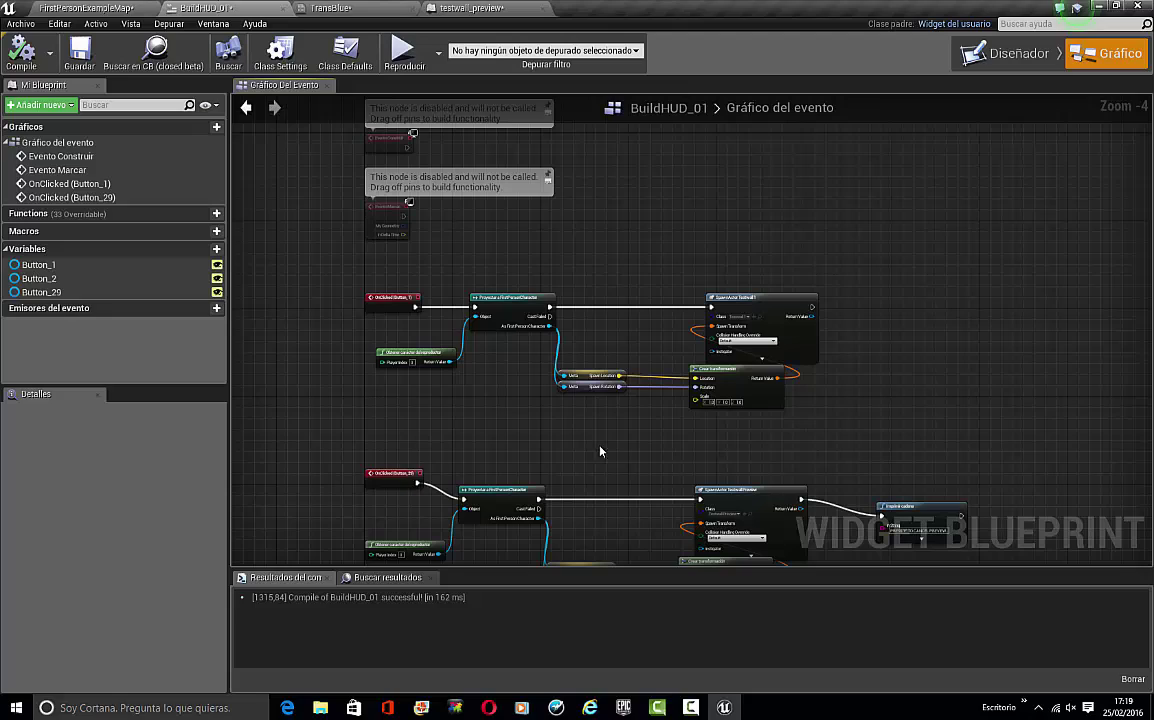
scroll(826, 316, "up", 3)
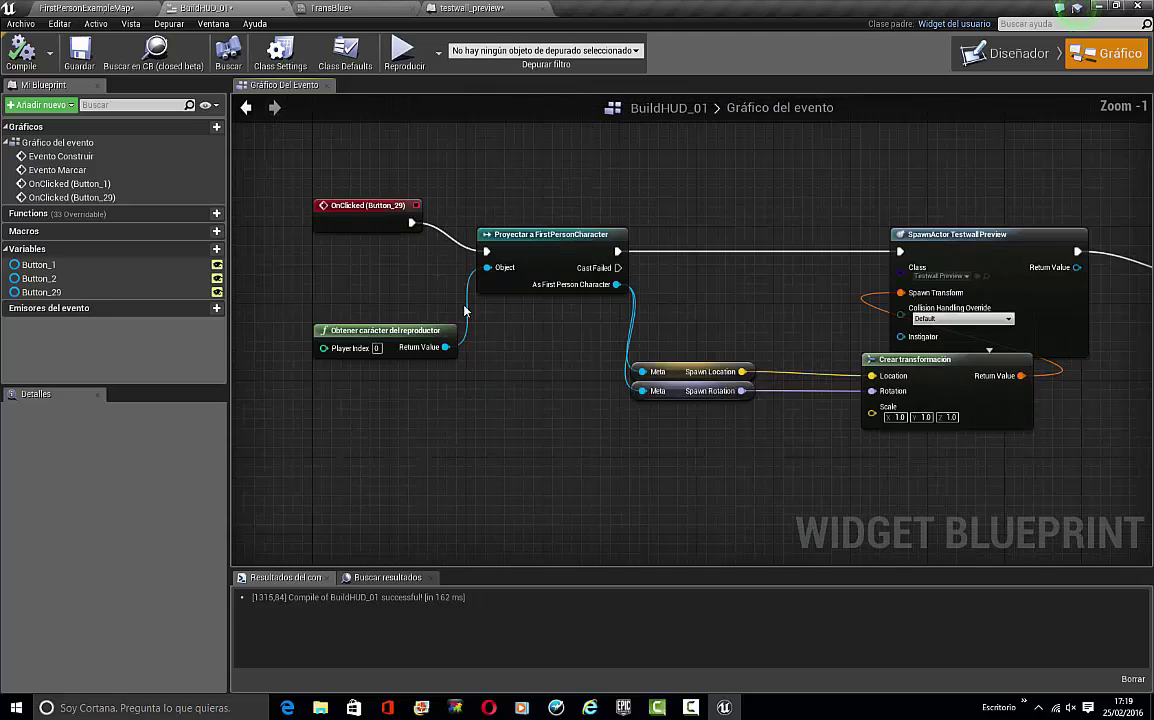
left_click(987, 62)
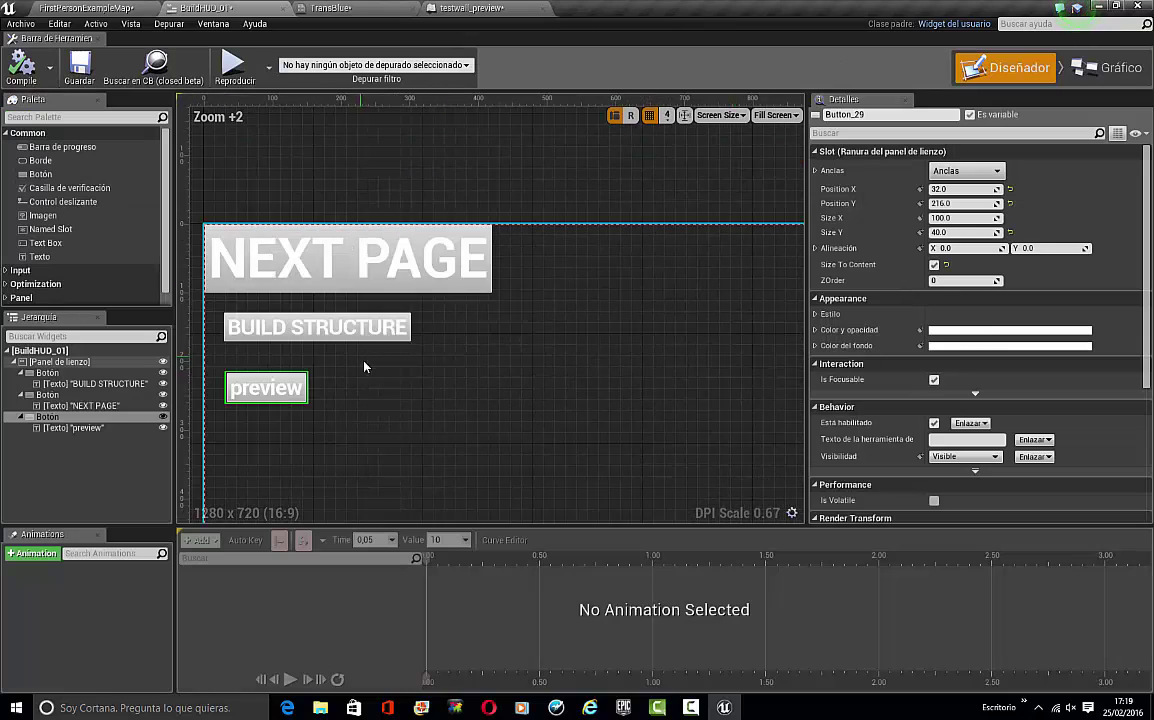
scroll(980, 381, "down", 3)
scroll(980, 381, "down", 3)
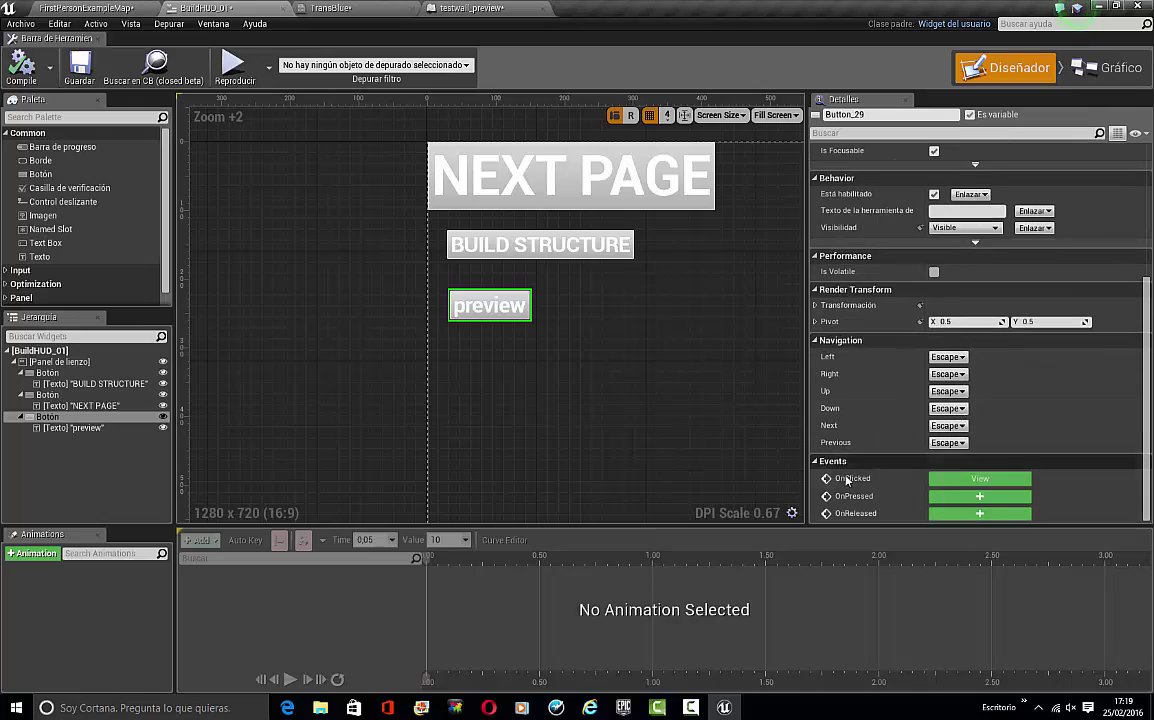
left_click(1105, 68)
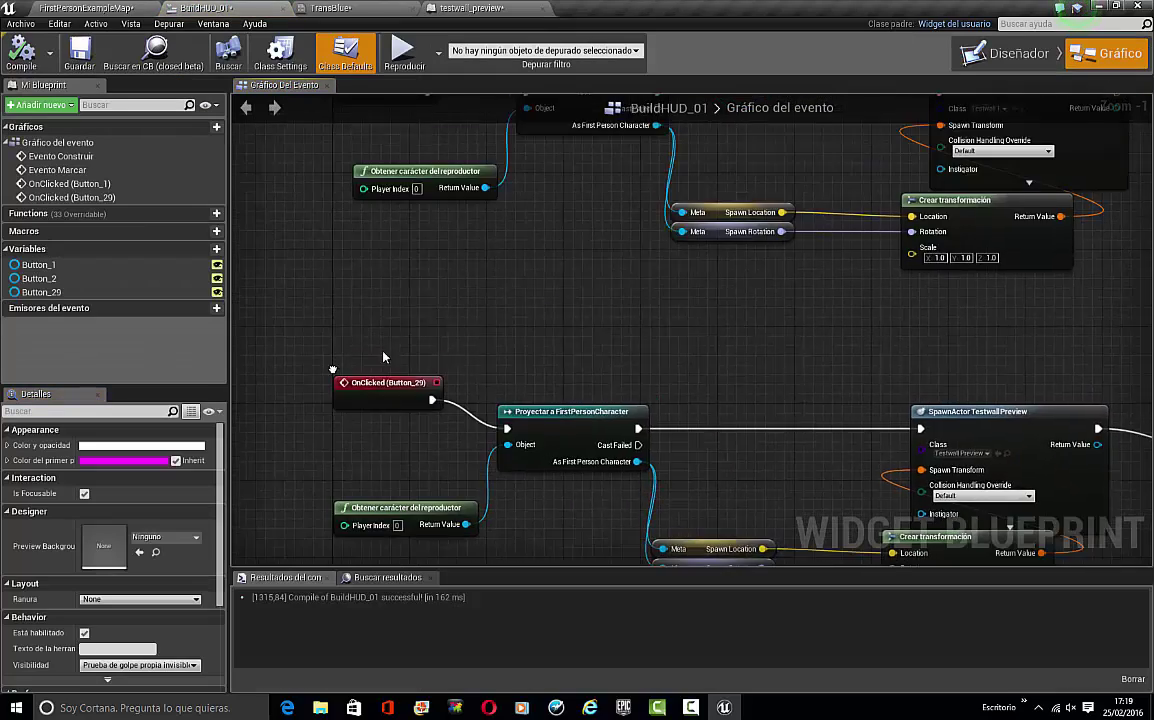
scroll(838, 195, "down", 5)
scroll(659, 220, "up", 6)
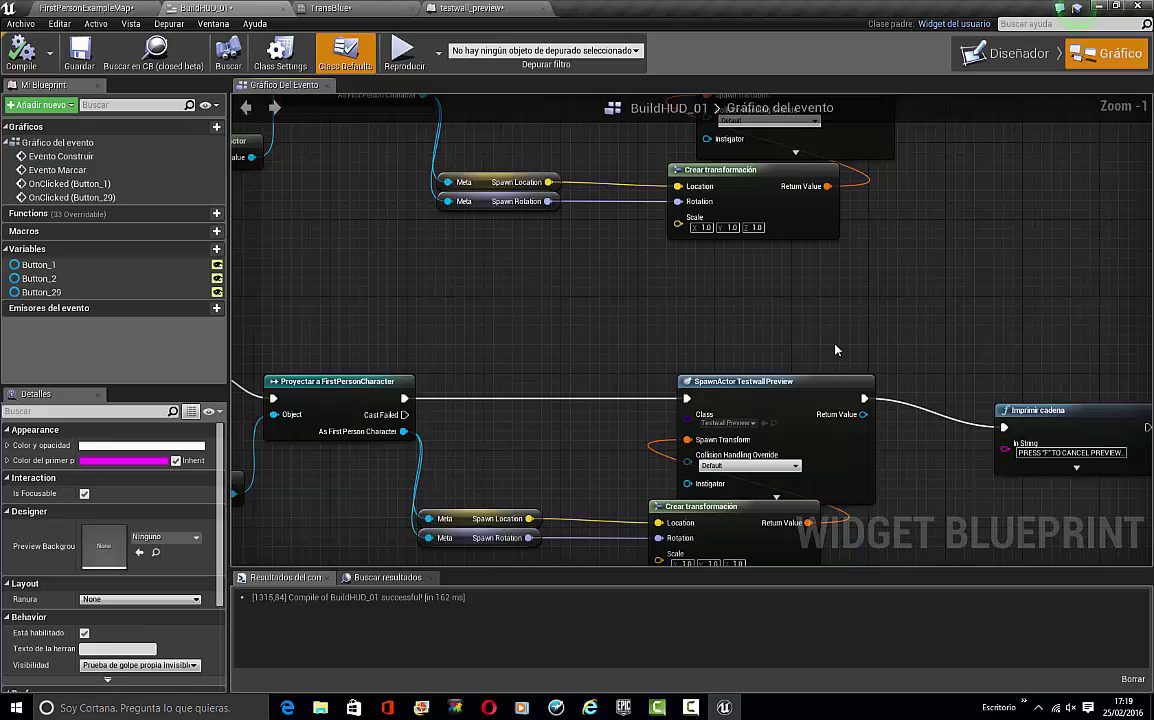
Look up testwall_preview in the myOwn/Blueprints folder, then examine the SpawnActor Testwall Preview node in BuildHUD_01
left_click(72, 7)
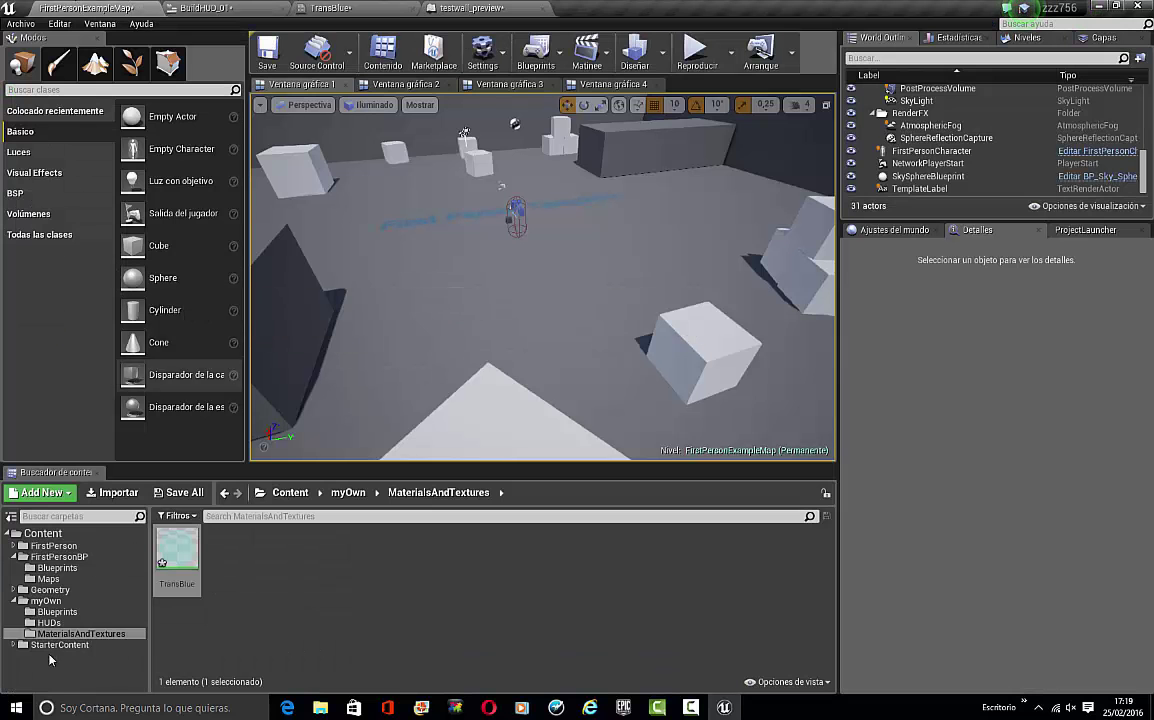
left_click(50, 612)
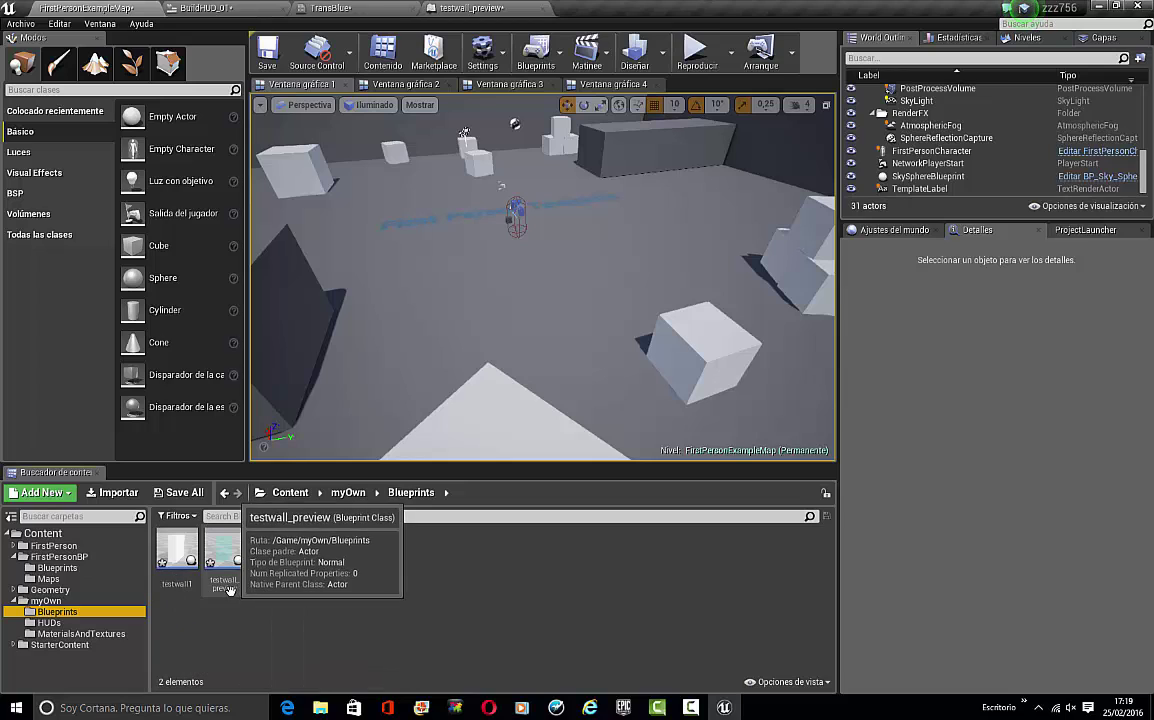
mouse_move(240, 590)
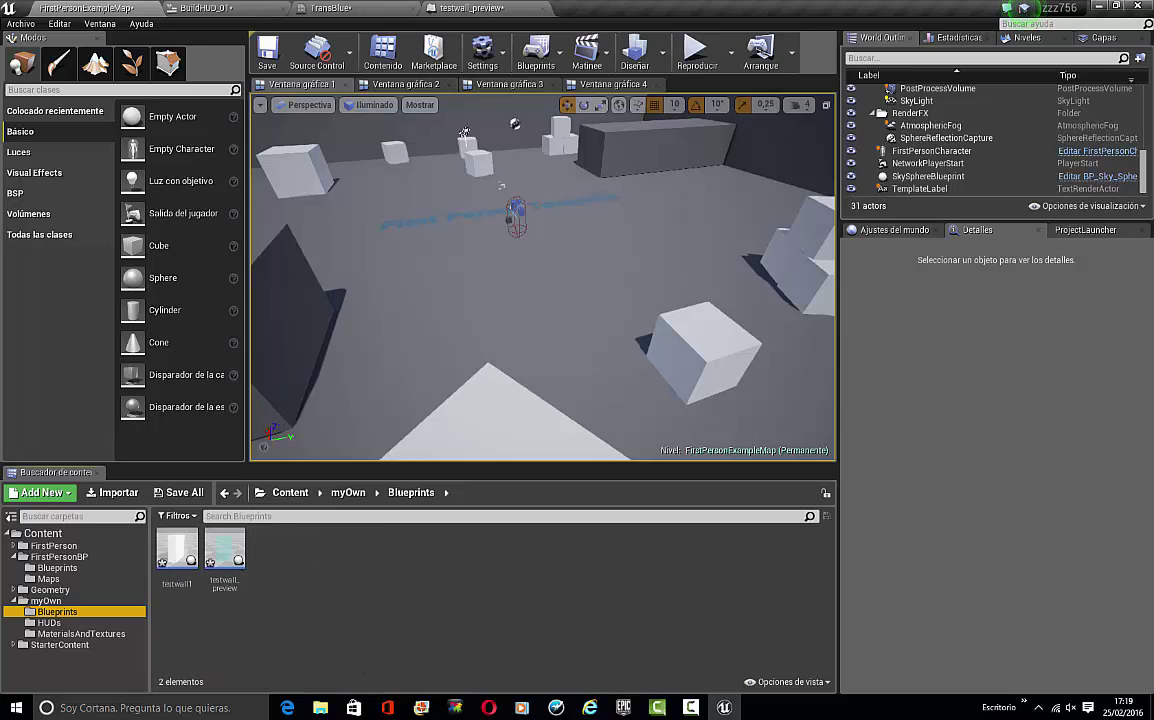
left_click(330, 8)
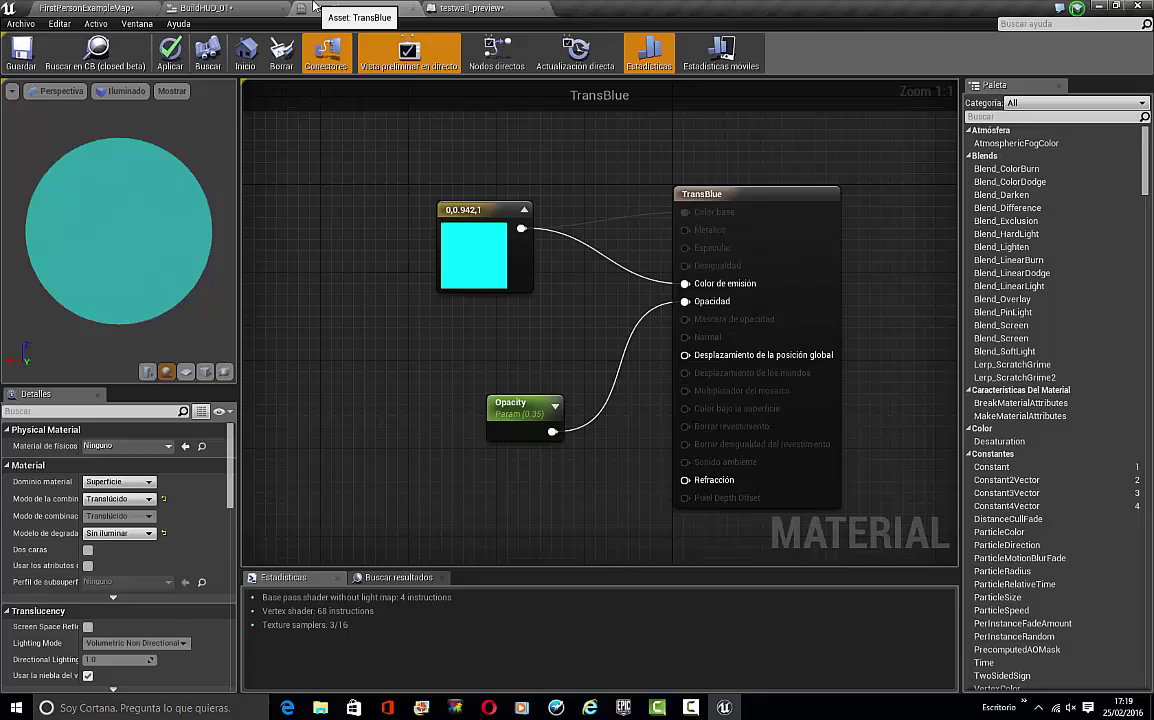
left_click(205, 8)
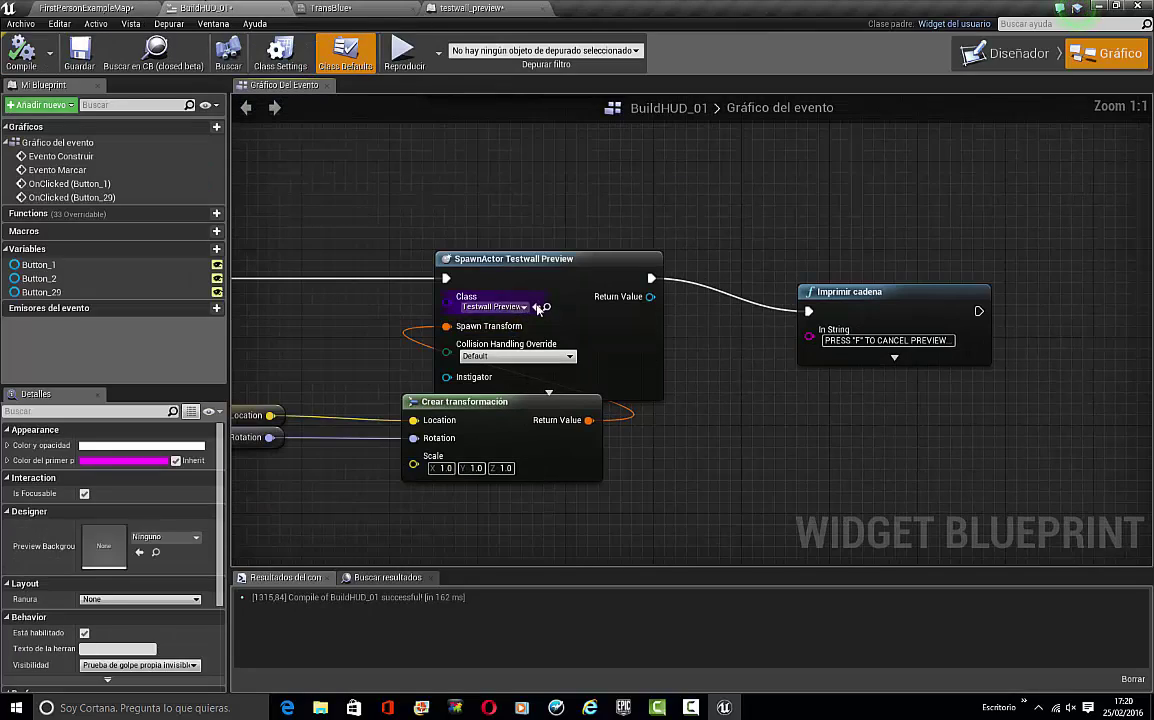
right_click_drag(561, 441, 414, 428)
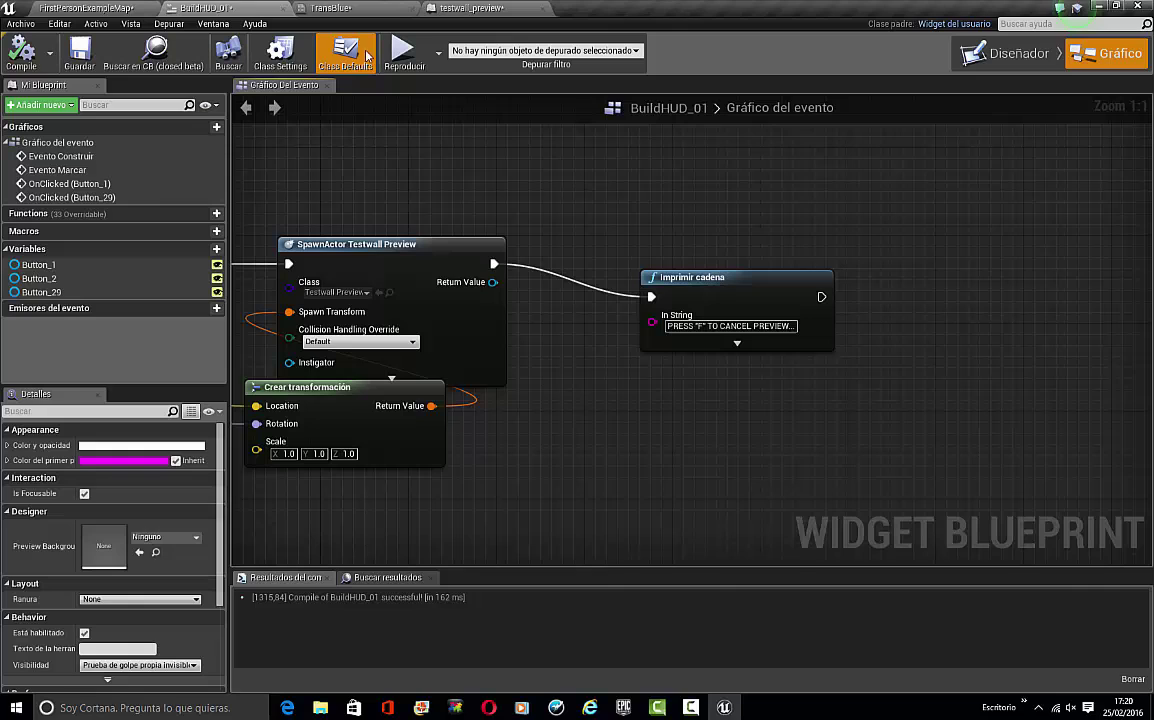
Open the testwall_preview blueprint's component viewport and examine its centre component at the wall's base
left_click(435, 8)
scroll(543, 363, "up", 4)
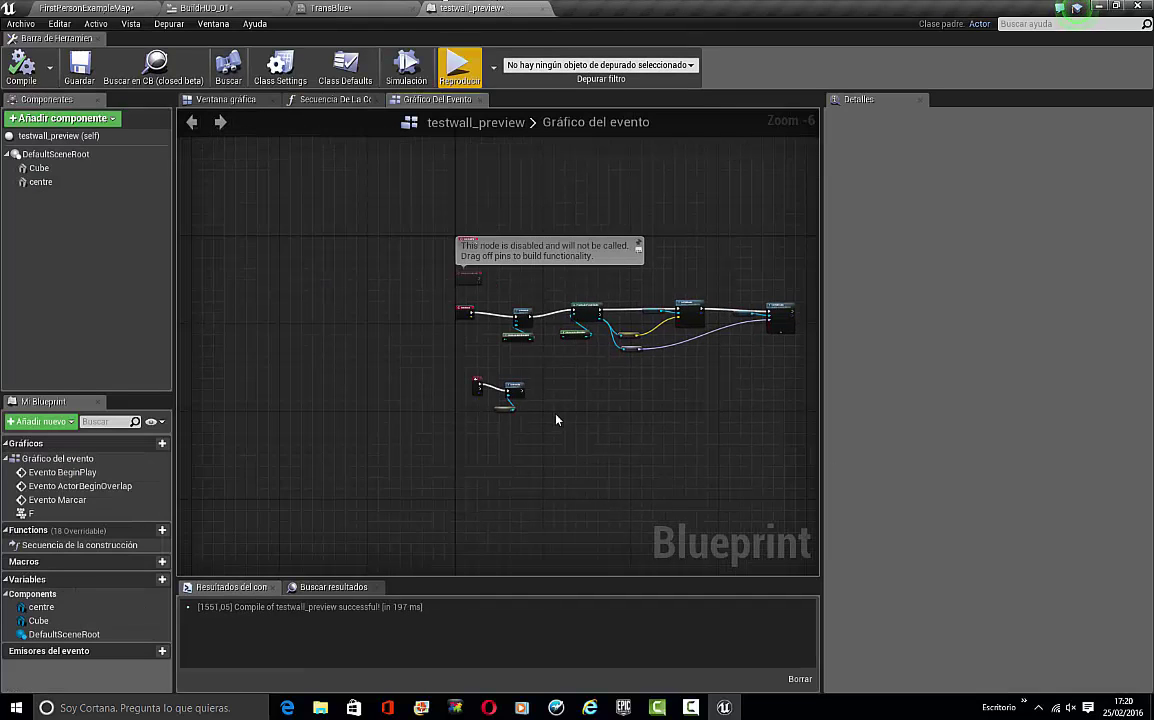
left_click(245, 100)
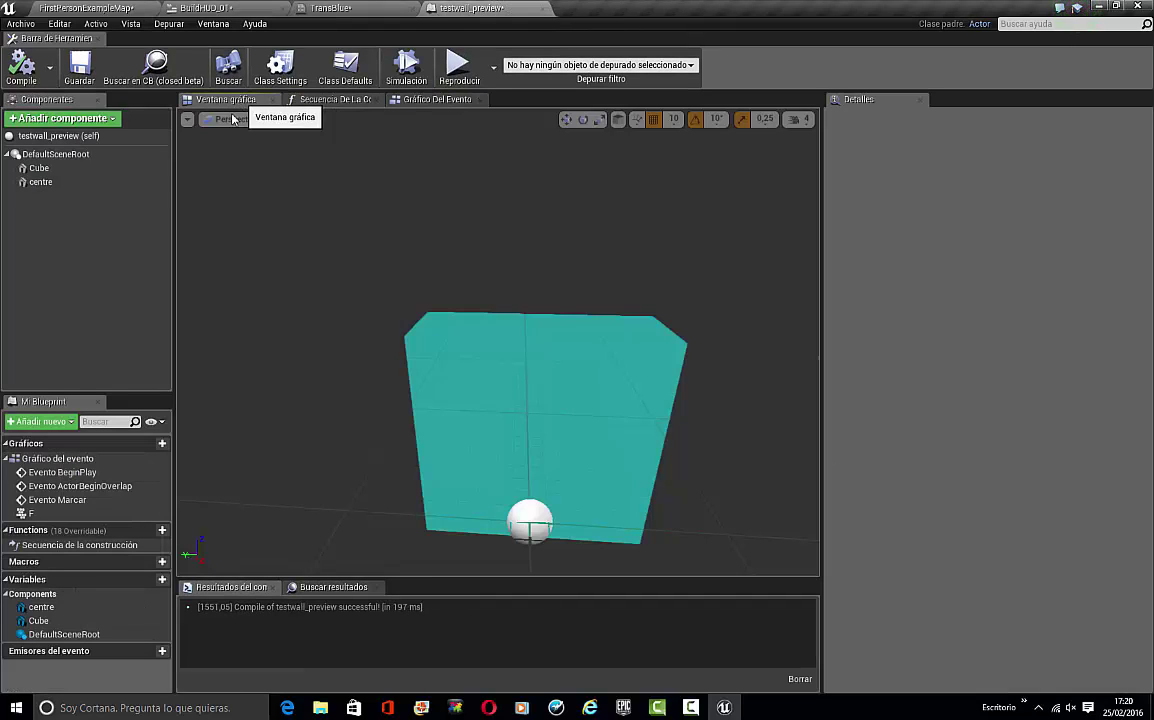
left_click(50, 182)
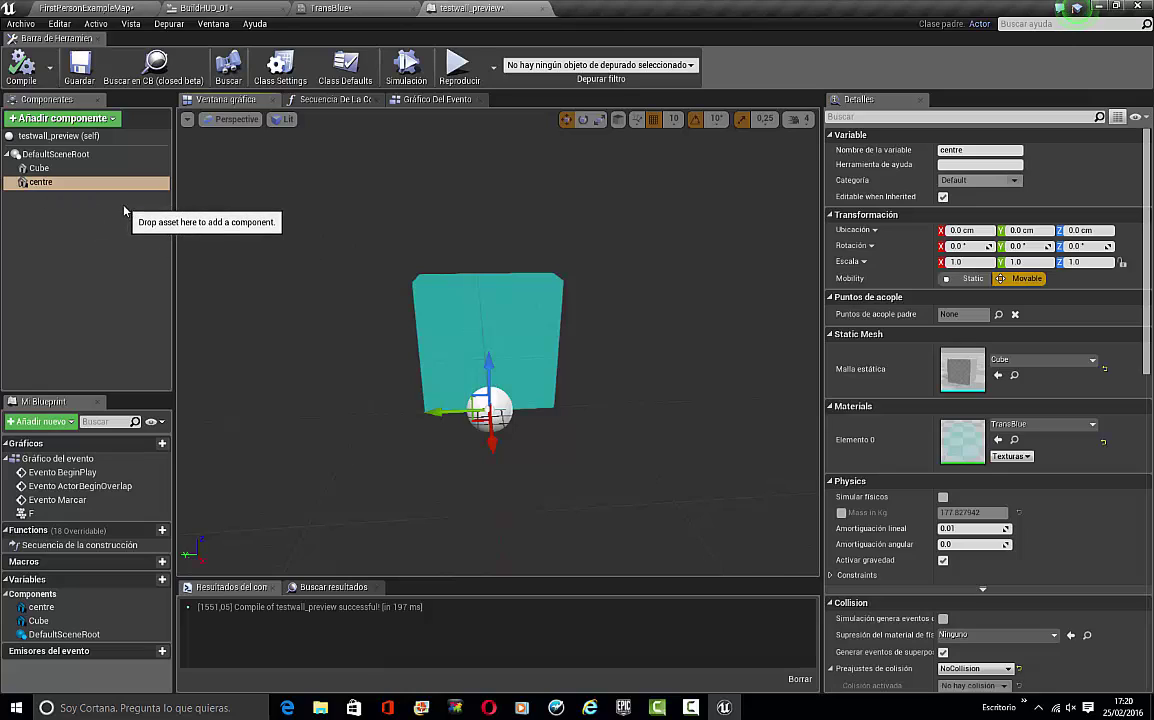
left_click(183, 100)
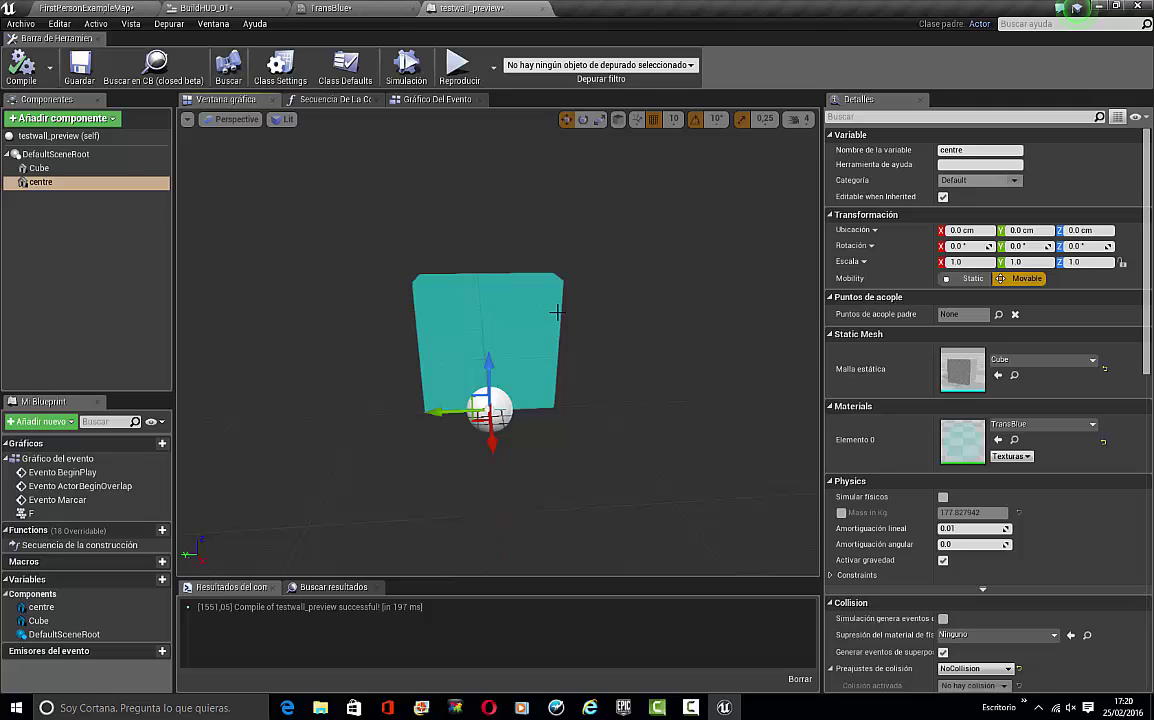
right_click_drag(519, 385, 333, 198)
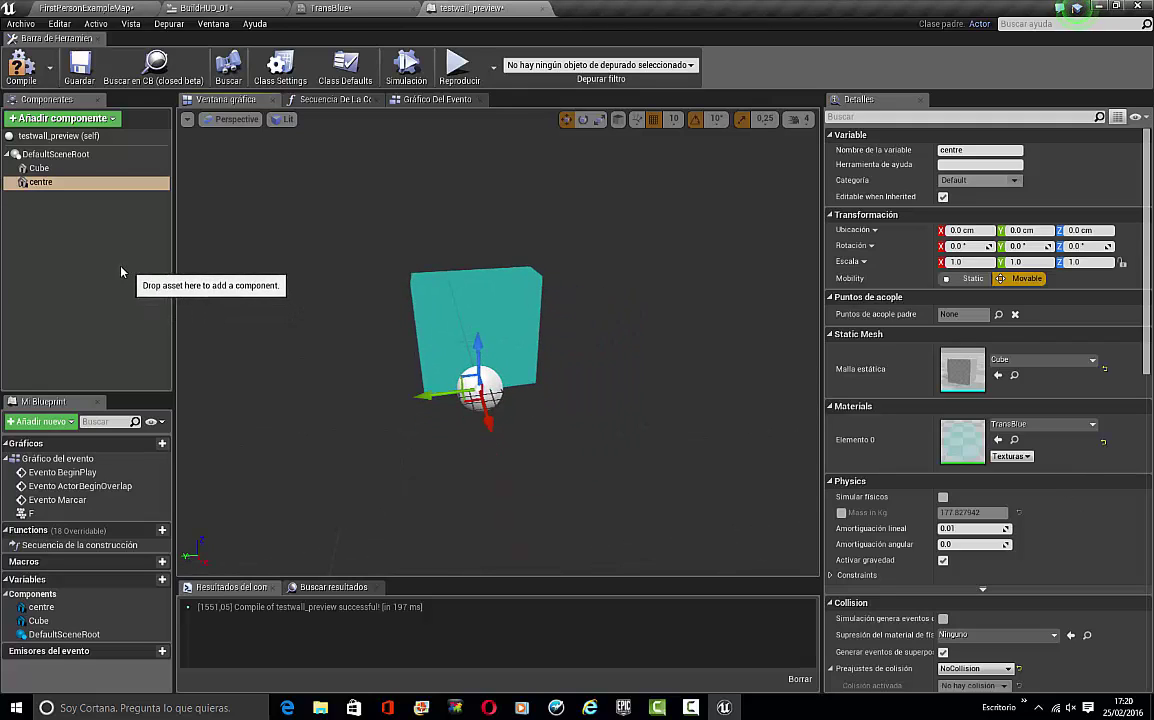
Filter the centre component's details by "vis" to check its Visible setting and clear the filter
left_click(48, 183)
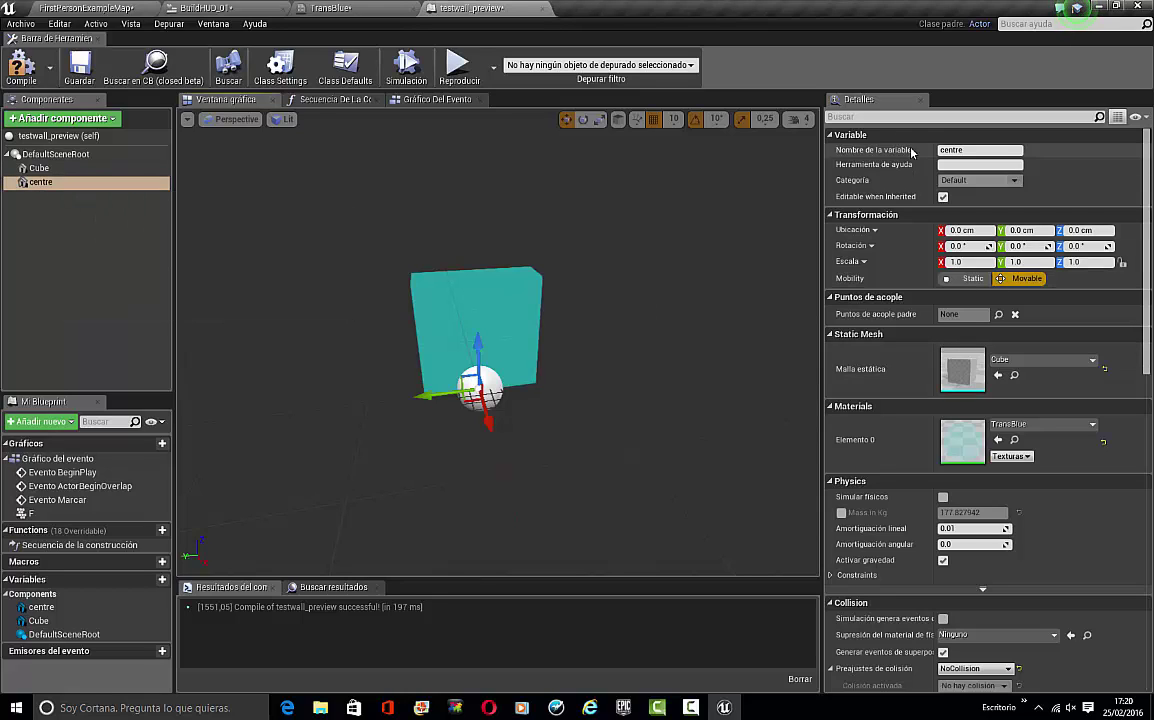
left_click(880, 120)
type("vis")
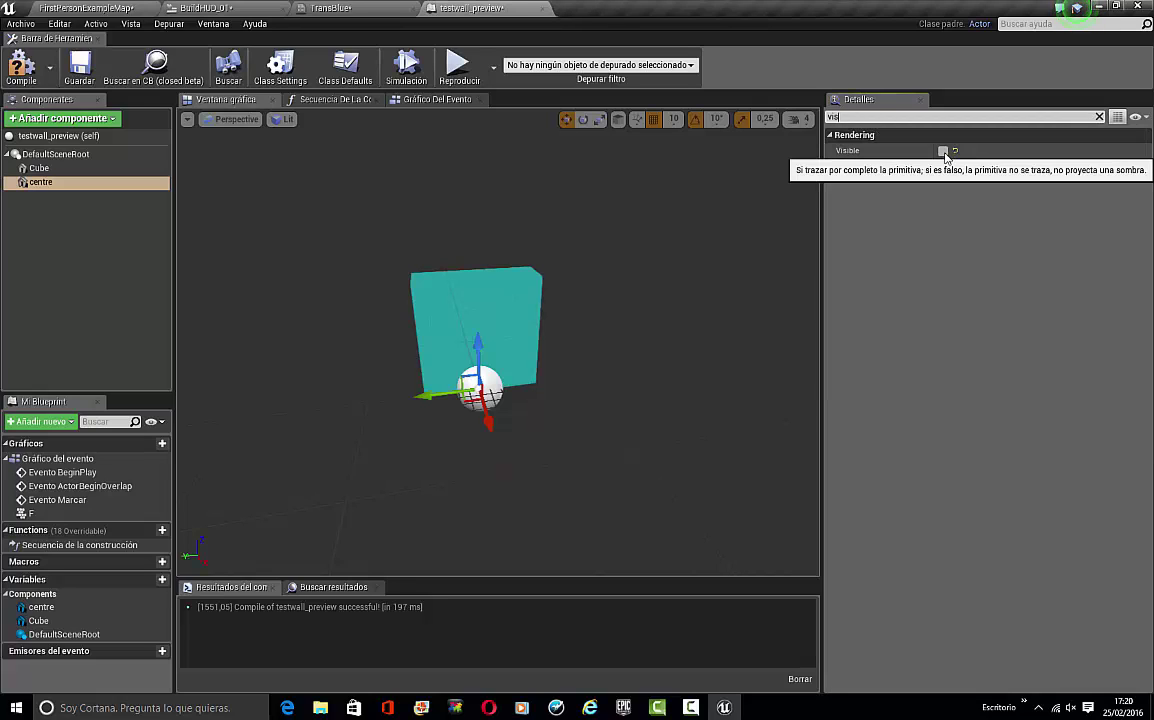
key("BackSpace")
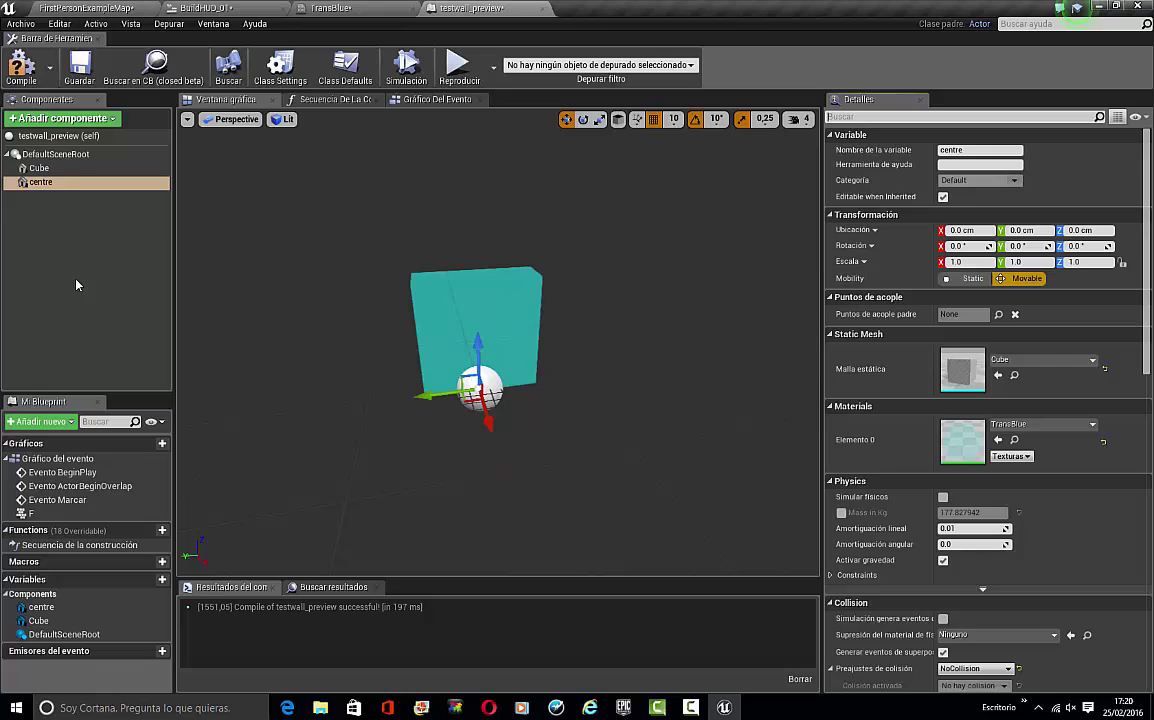
Check the Cube component's Visible setting by filtering its details with "vis", then clear the filter and deselect the component
left_click(63, 169)
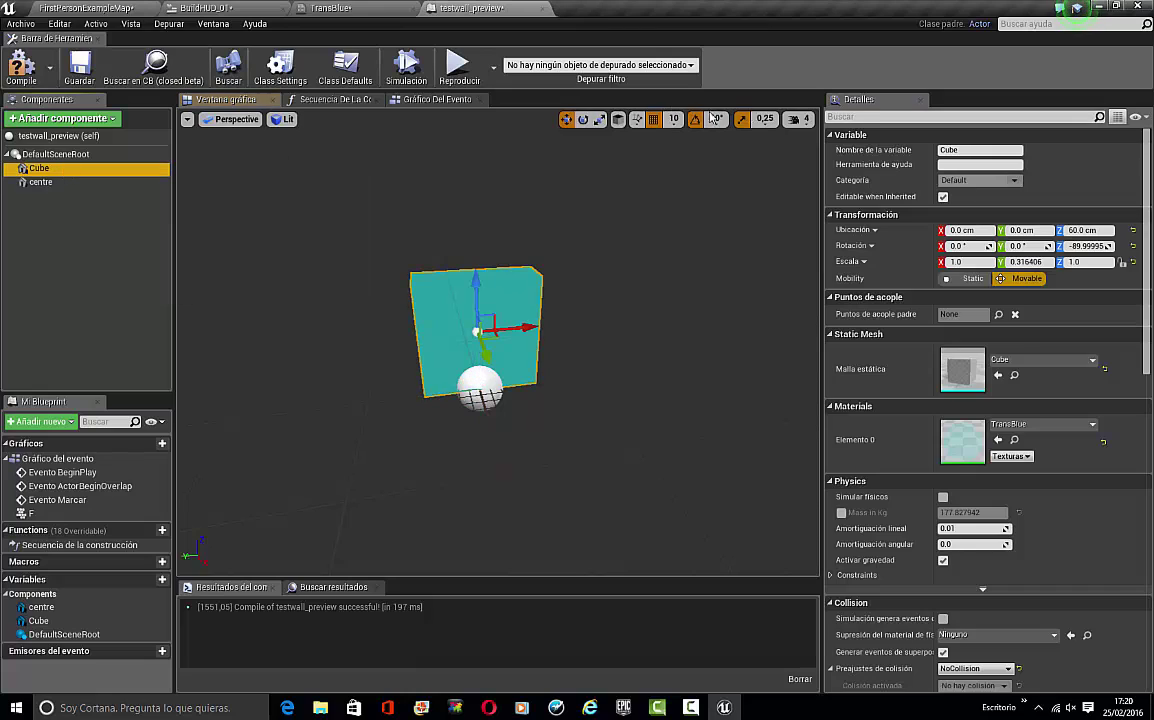
left_click(866, 117)
type("vis")
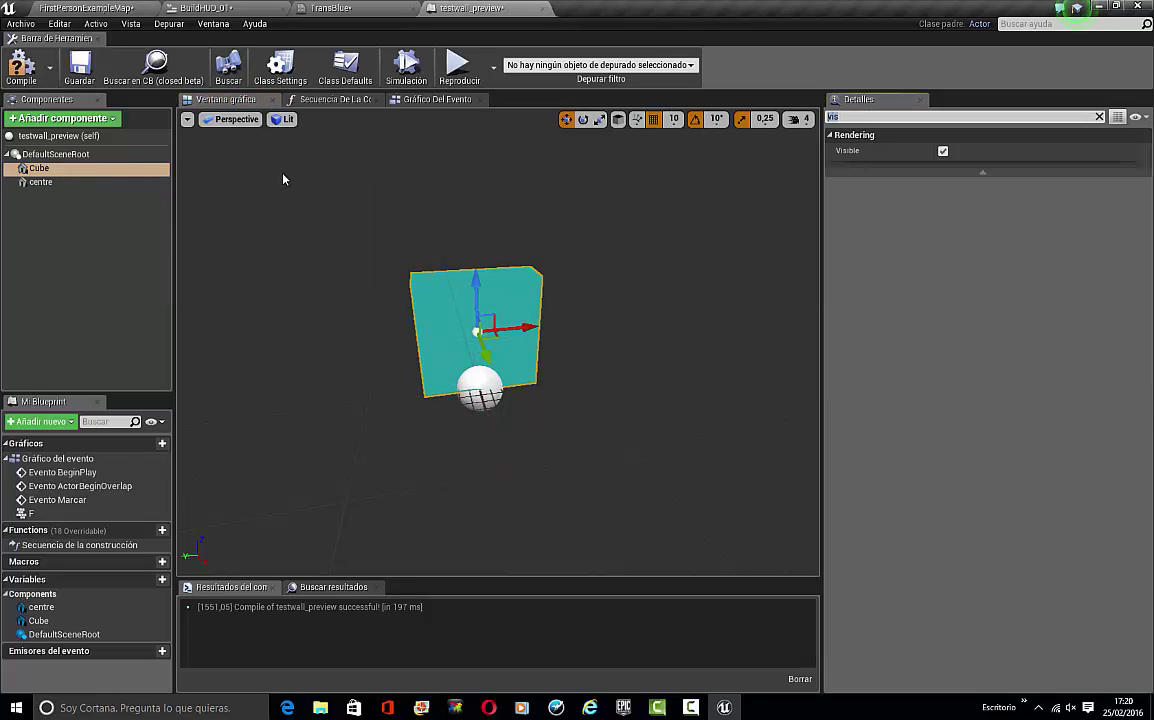
key("BackSpace")
left_click(117, 280)
left_click_drag(448, 230, 425, 355, "alt")
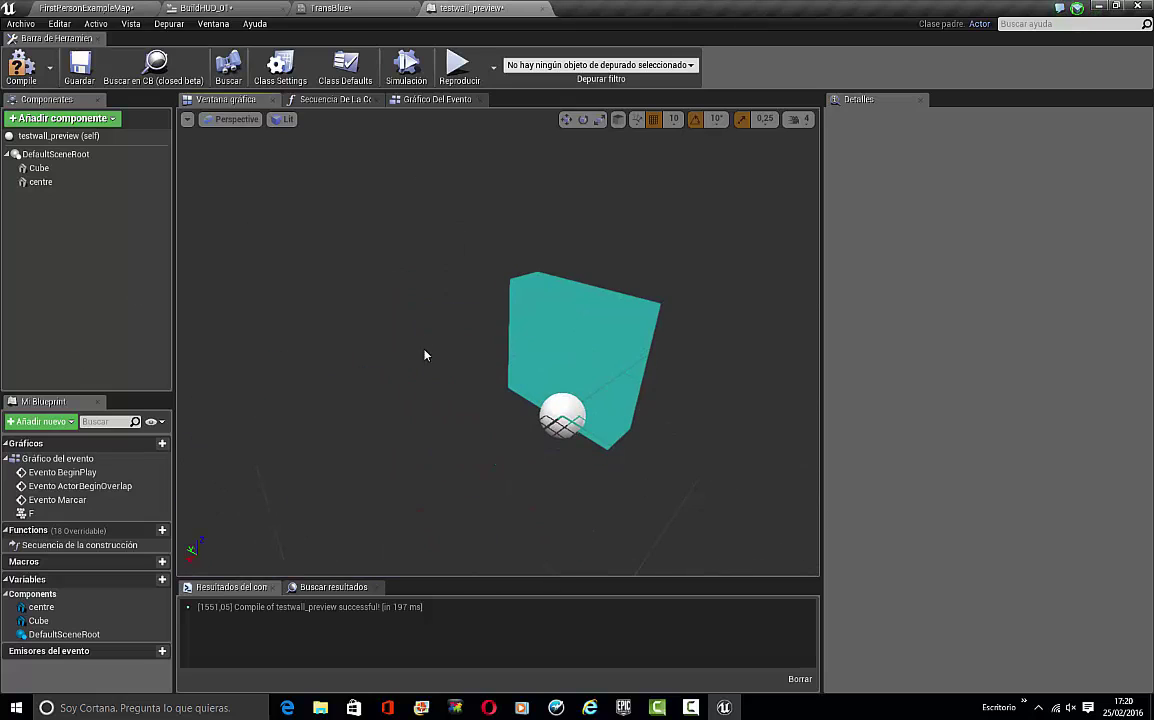
Select testwall_preview's Cube component, then open its TransBlue material from the myOwn/MaterialsAndTextures folder
left_click(546, 317)
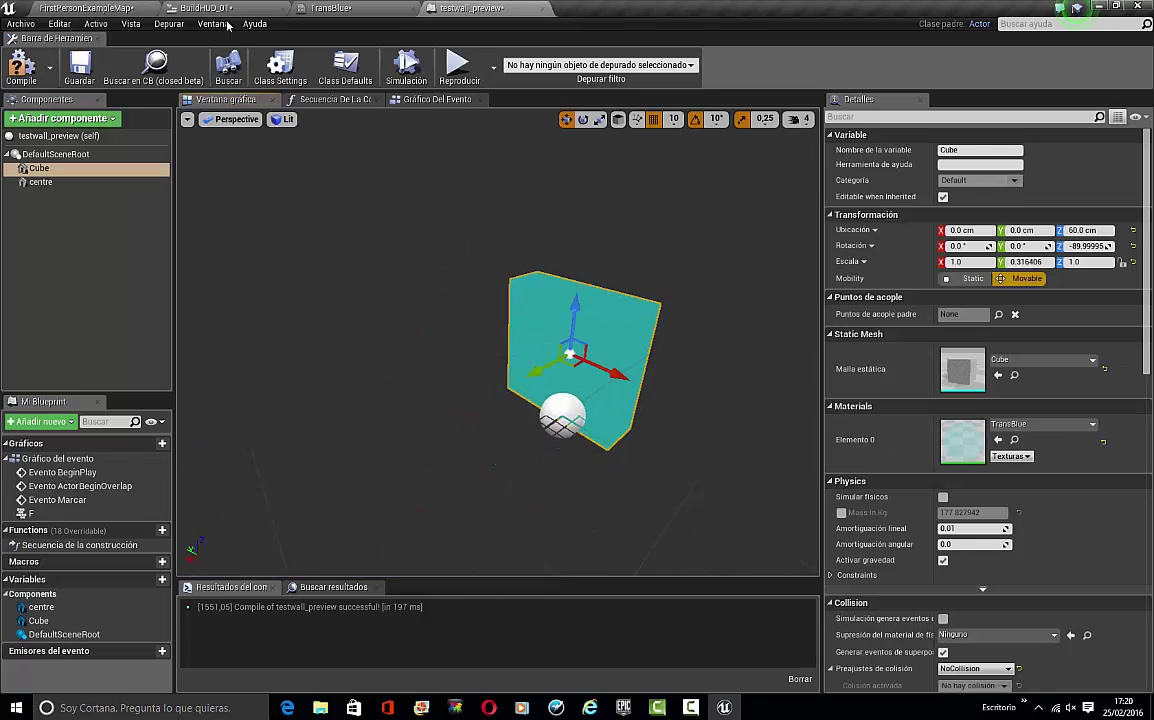
left_click(100, 8)
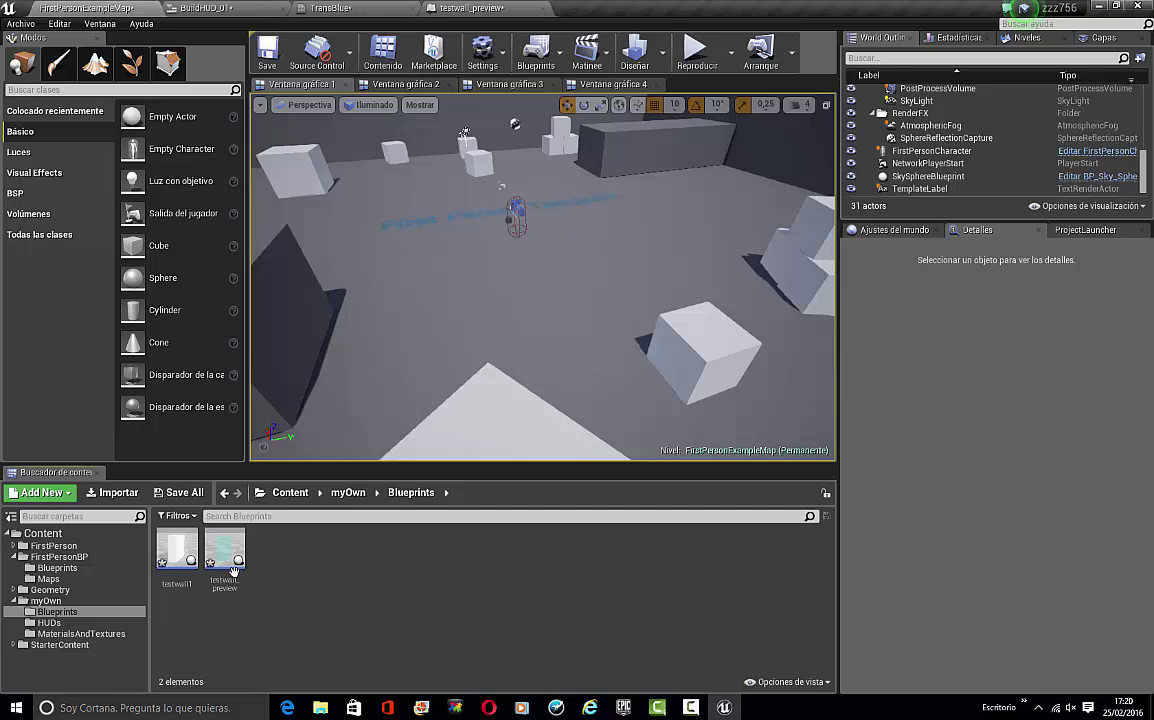
left_click(64, 632)
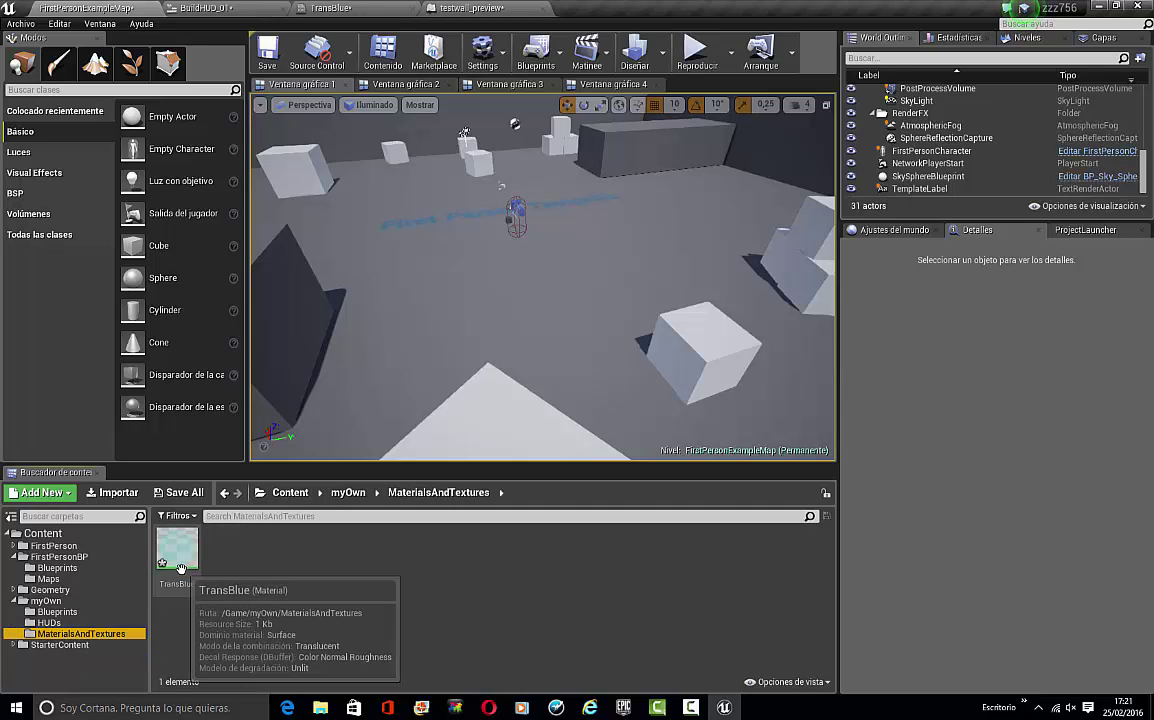
right_click(270, 585)
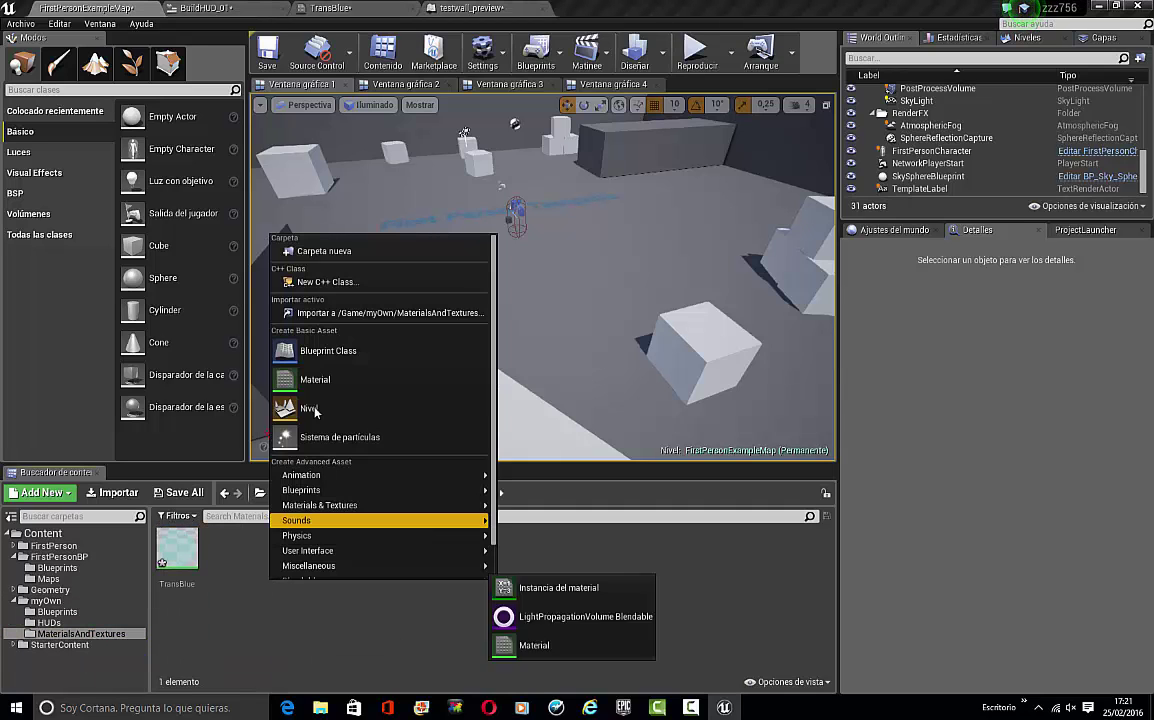
left_click(156, 580)
double_click(176, 548)
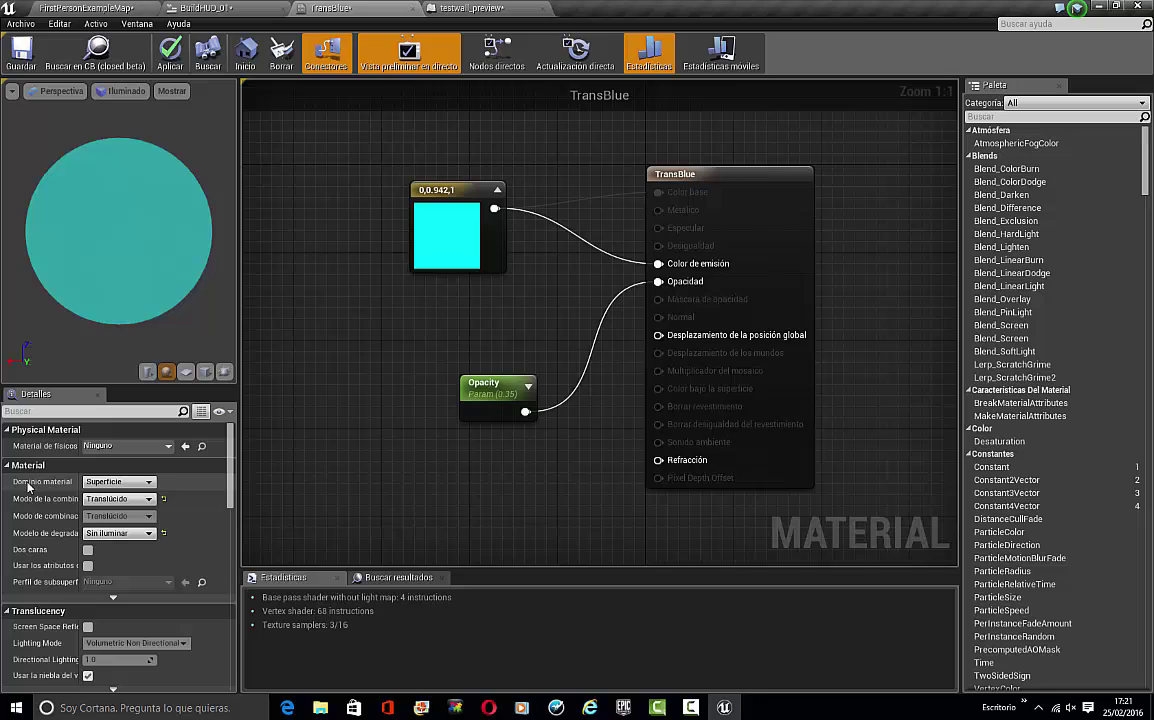
Examine TransBlue's material domain, blend mode and shading model options, then its Opacity parameter in the graph
left_click(129, 483)
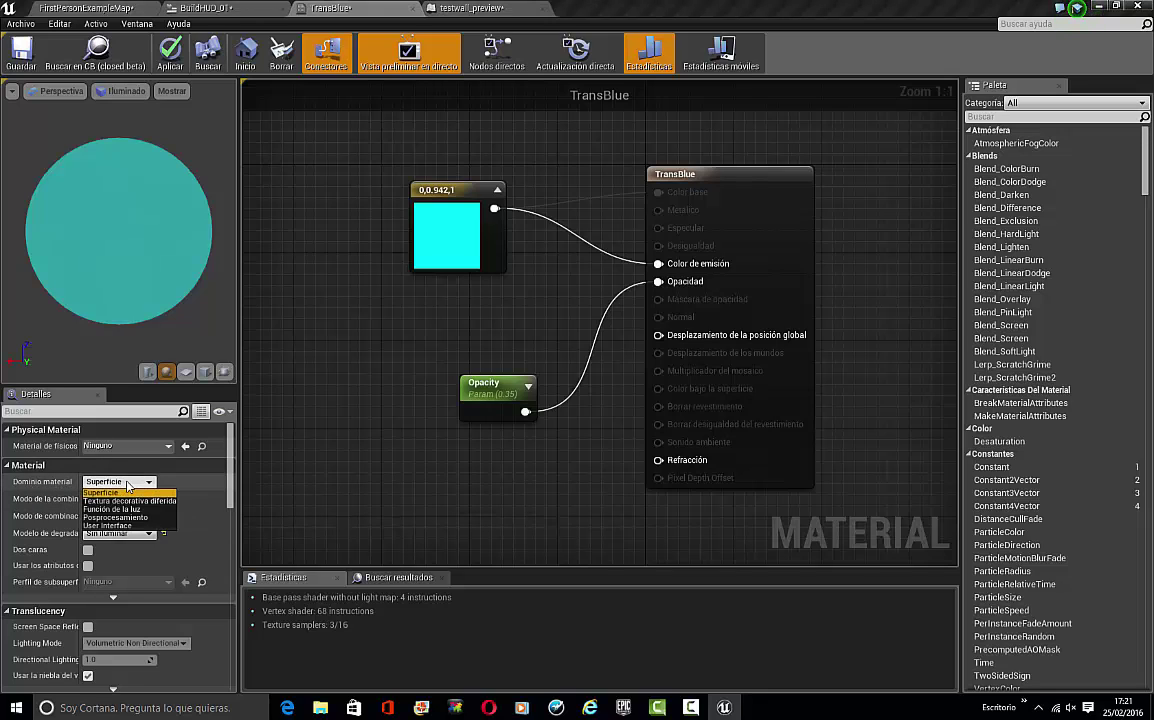
left_click(129, 483)
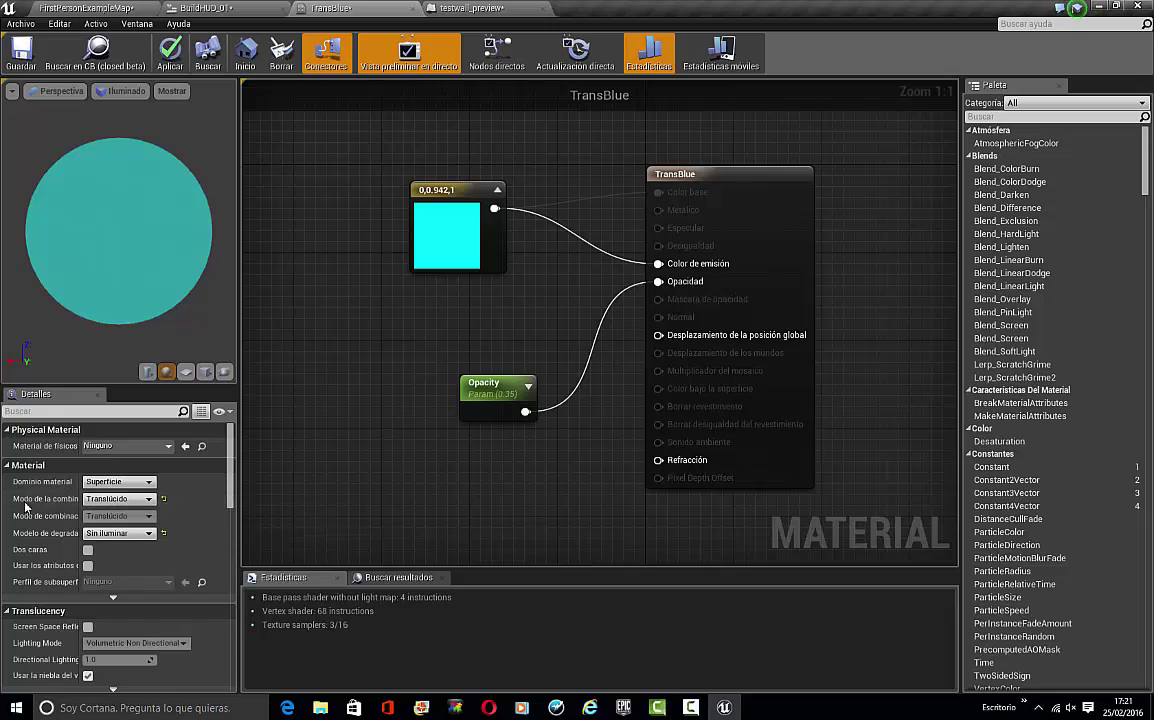
left_click_drag(78, 505, 77, 491)
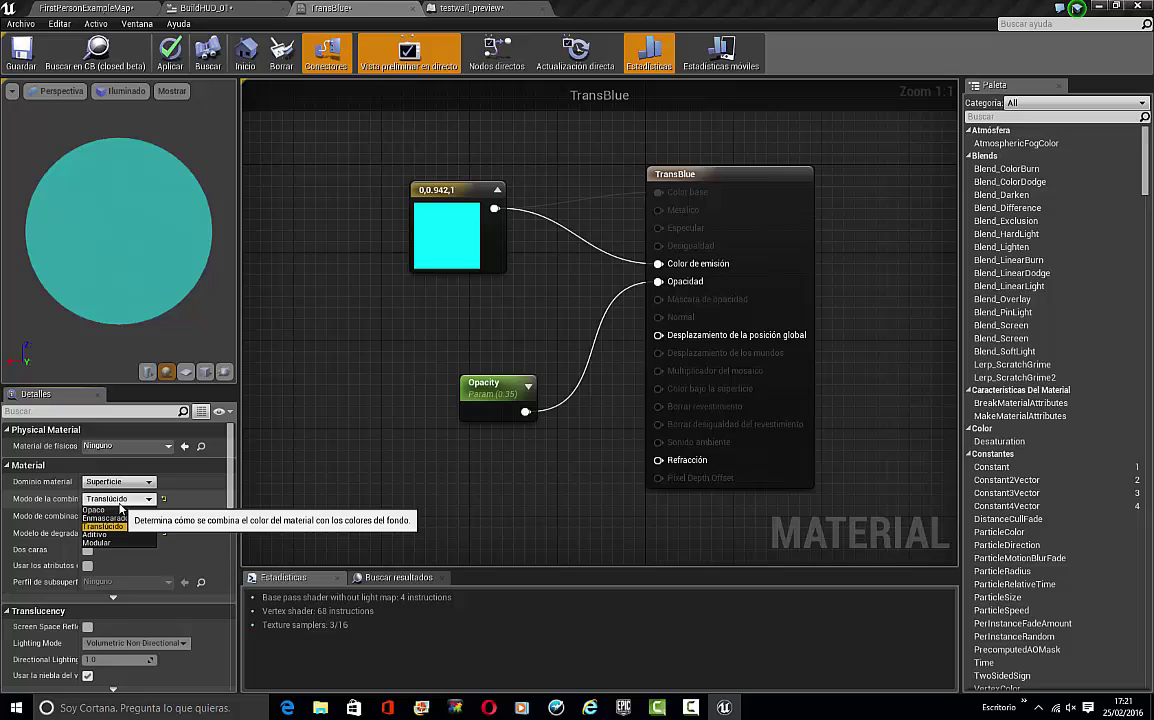
left_click(118, 498)
left_click(354, 483)
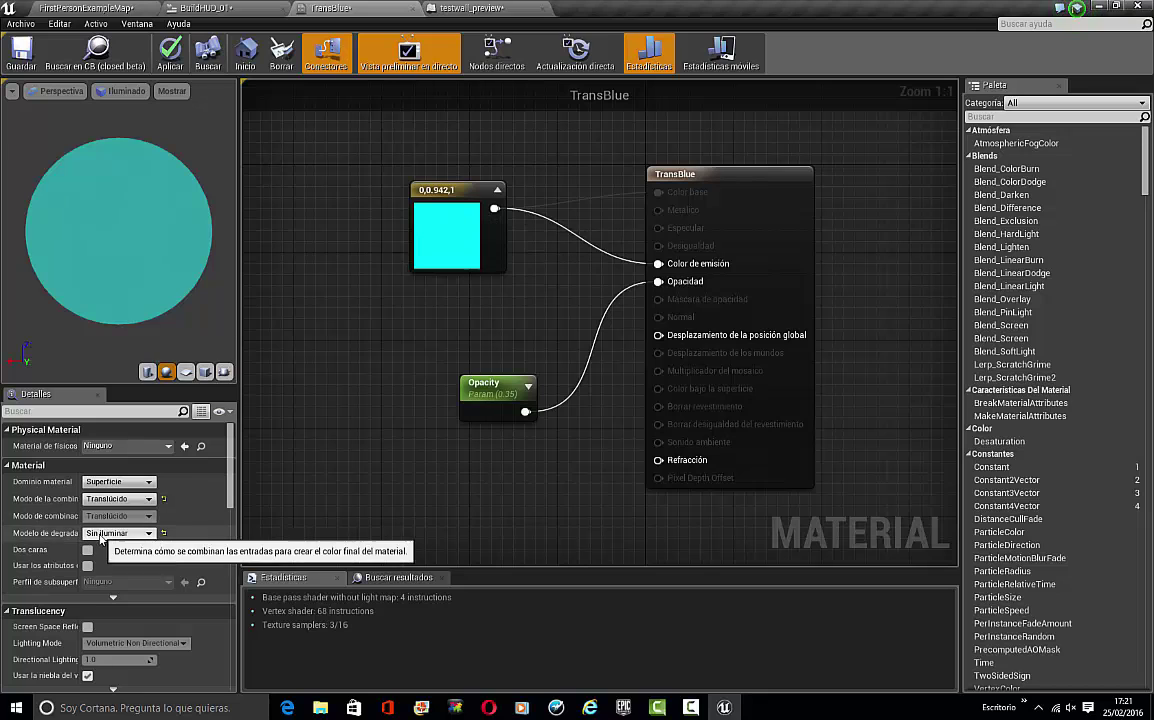
left_click(147, 533)
left_click(393, 417)
right_click_drag(393, 417, 345, 438)
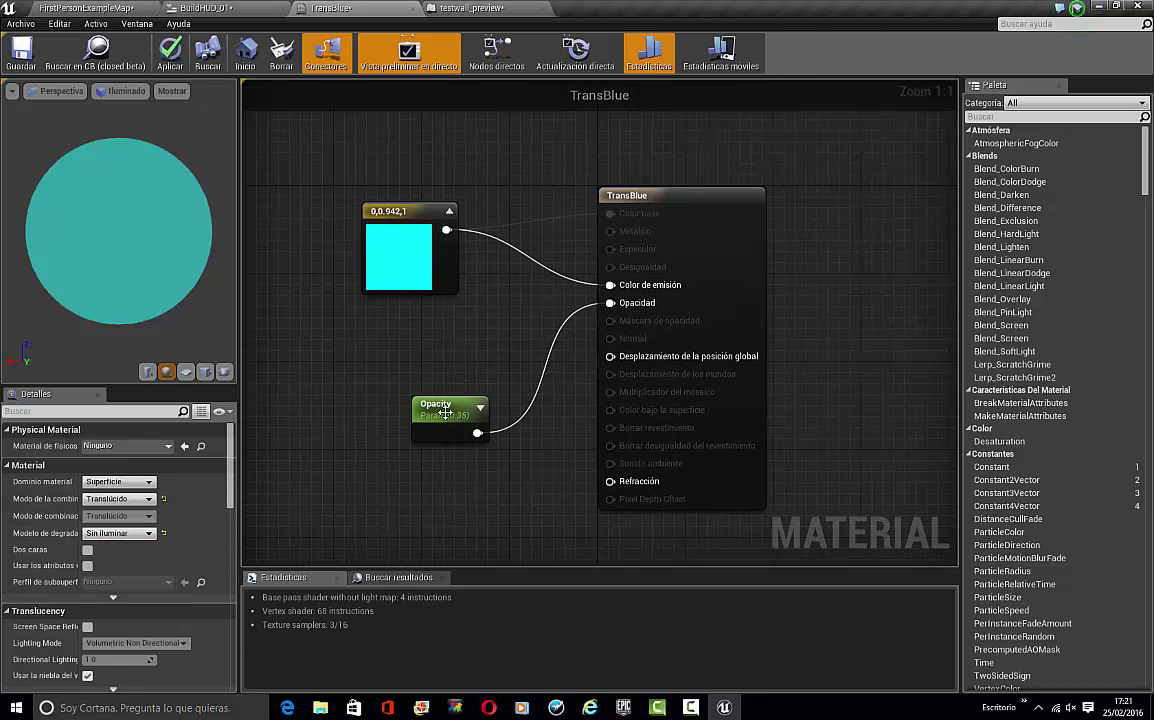
Open the M_Glass material from StarterContent/Materials and copy its Opacity parameter node
left_click(139, 5)
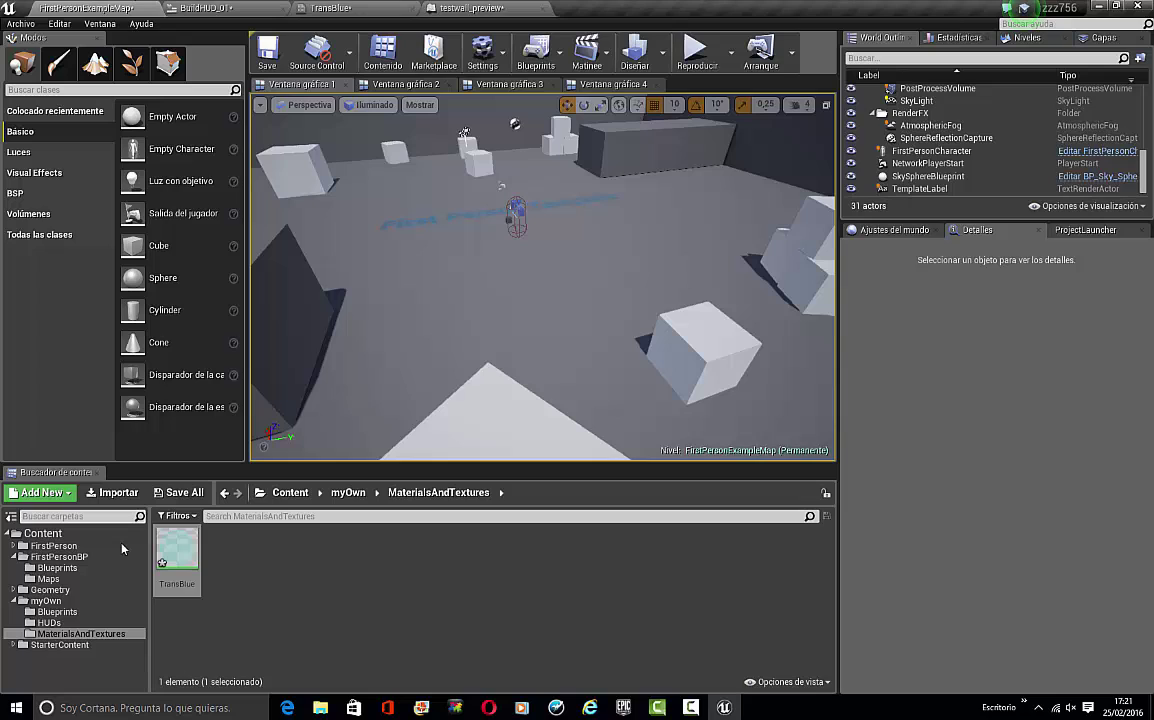
left_click(60, 645)
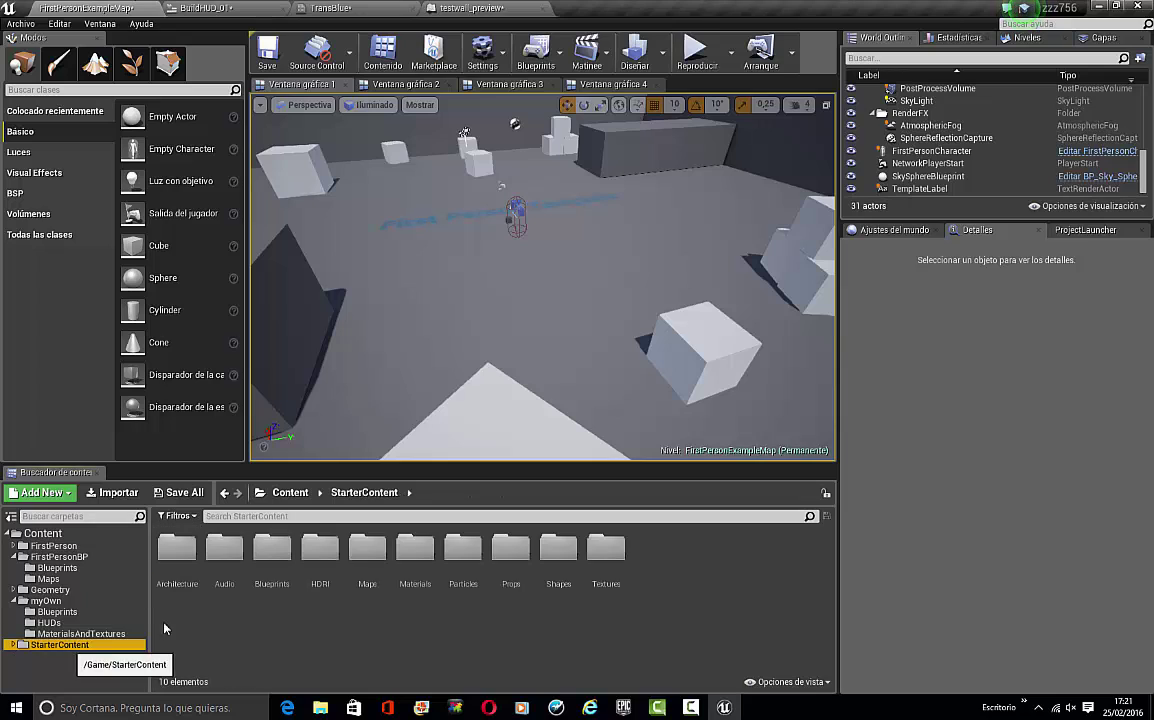
double_click(420, 555)
double_click(320, 575)
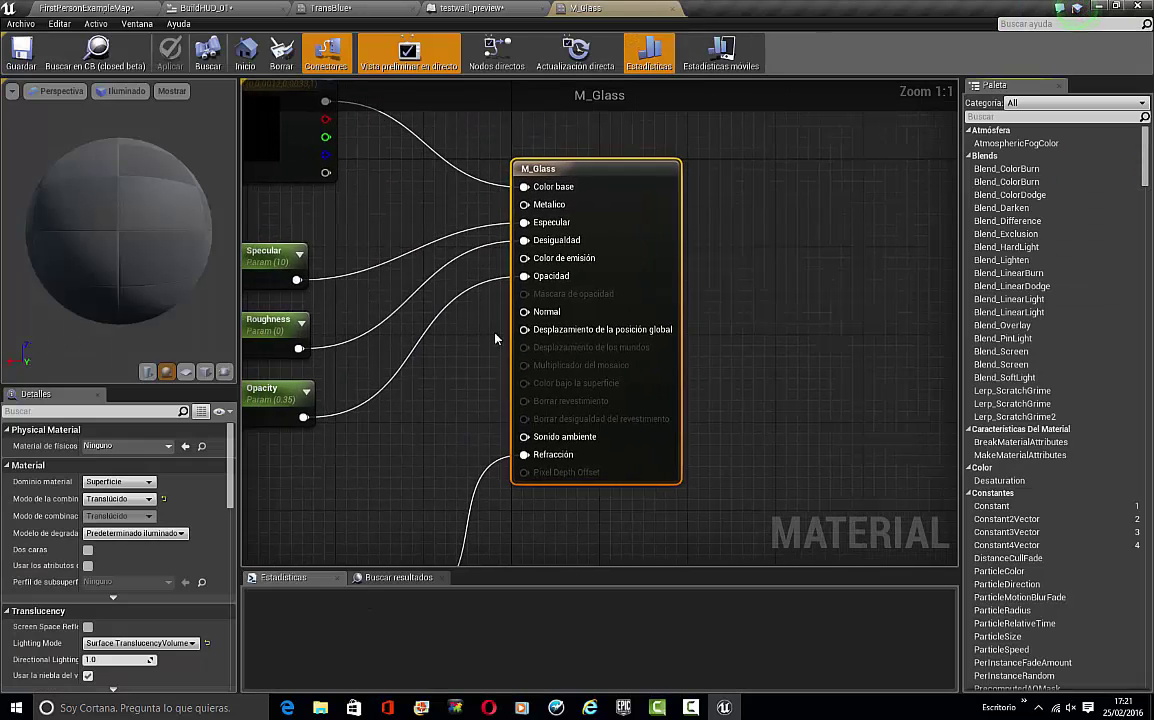
left_click(270, 393)
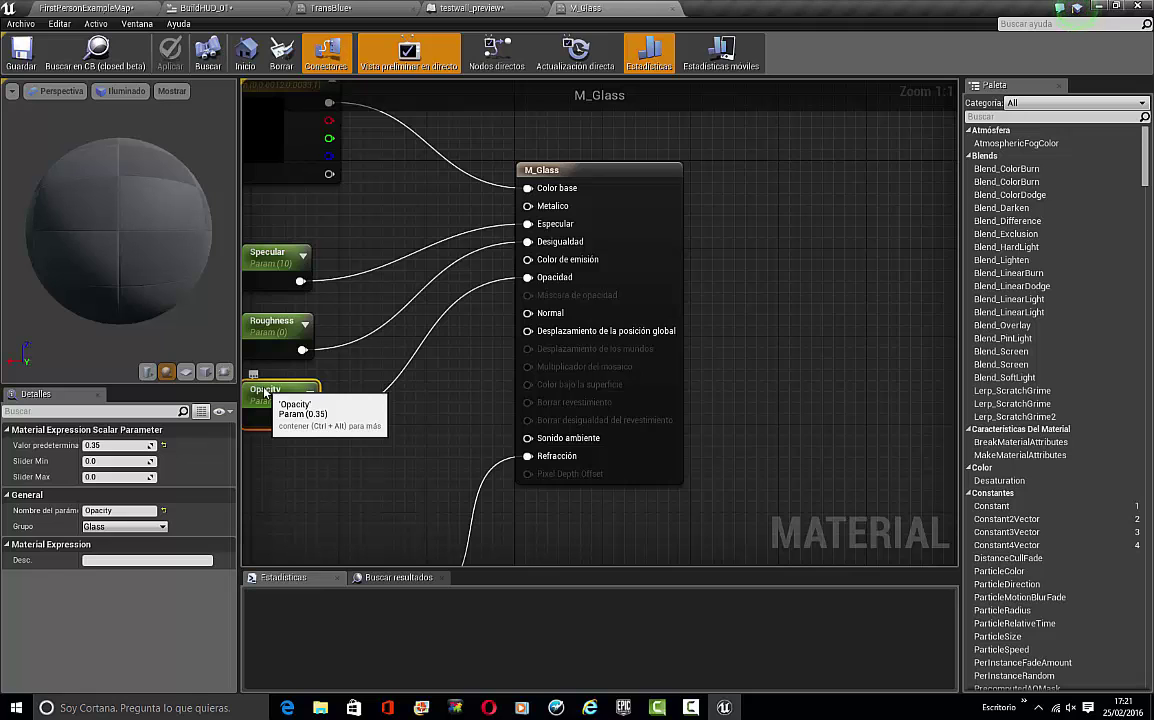
Paste the copied Opacity parameter into the TransBlue graph, then delete the pasted duplicate
left_click(458, 9)
left_click(348, 9)
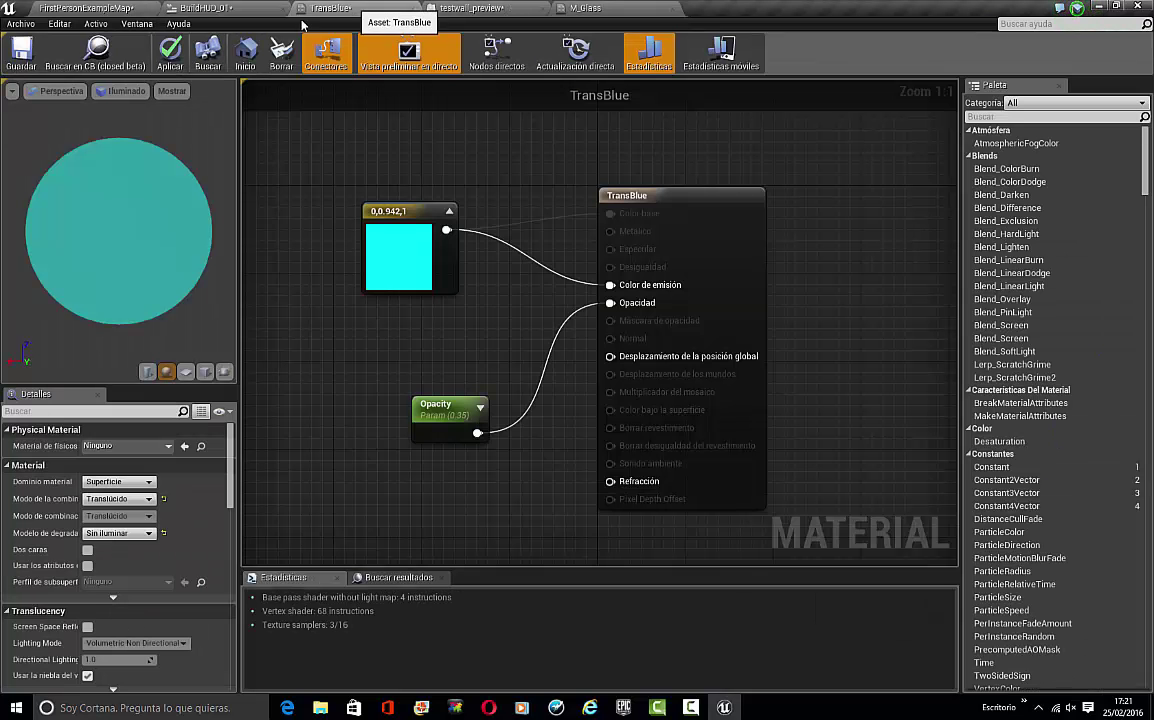
right_click_drag(390, 354, 482, 319)
key("ctrl+v")
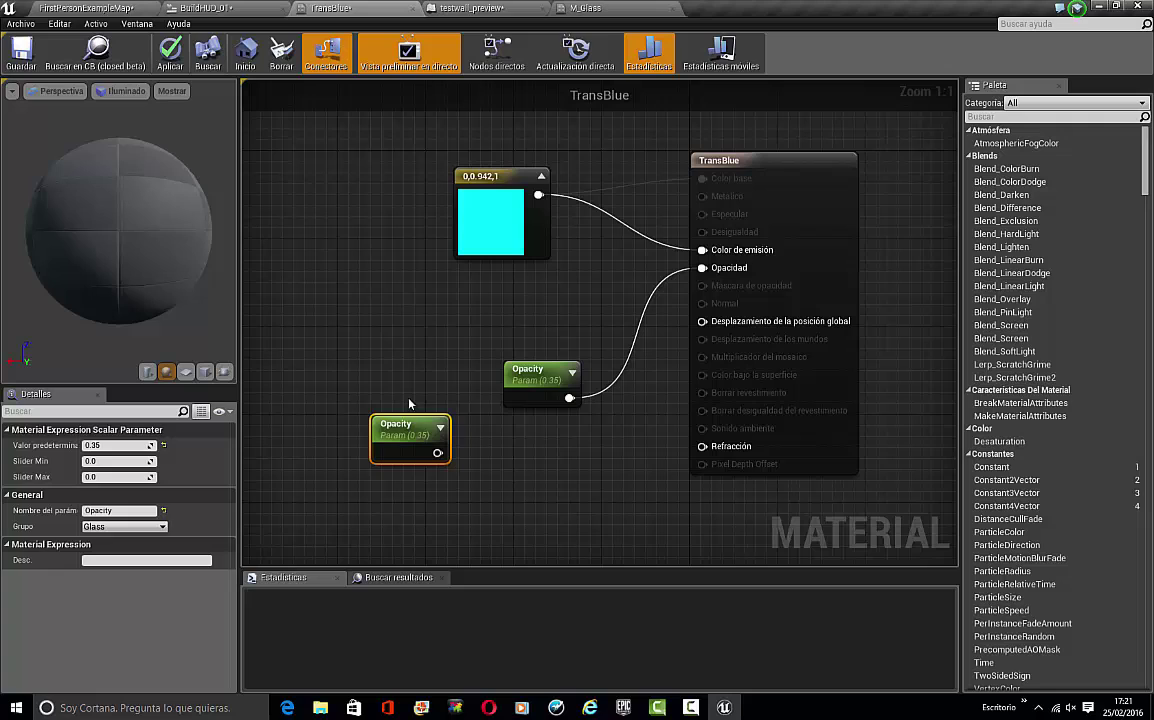
key("Delete")
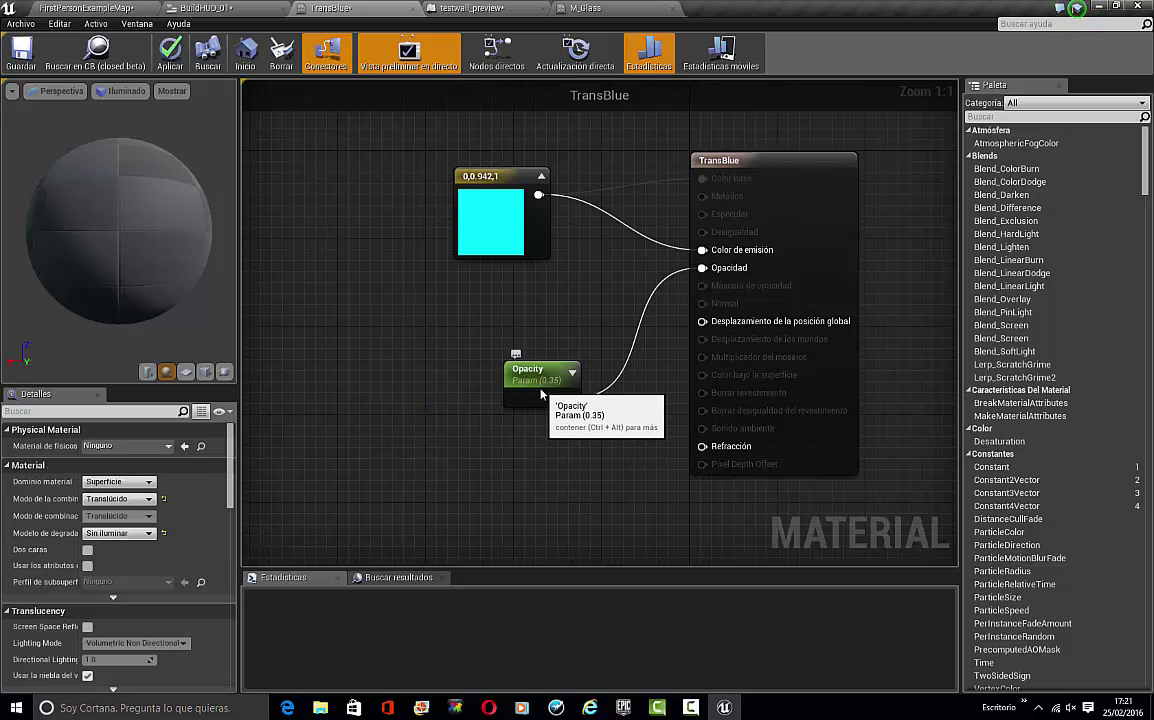
left_click(541, 395)
Search the TransBlue graph's available nodes for "param" and dismiss the list
right_click(474, 380)
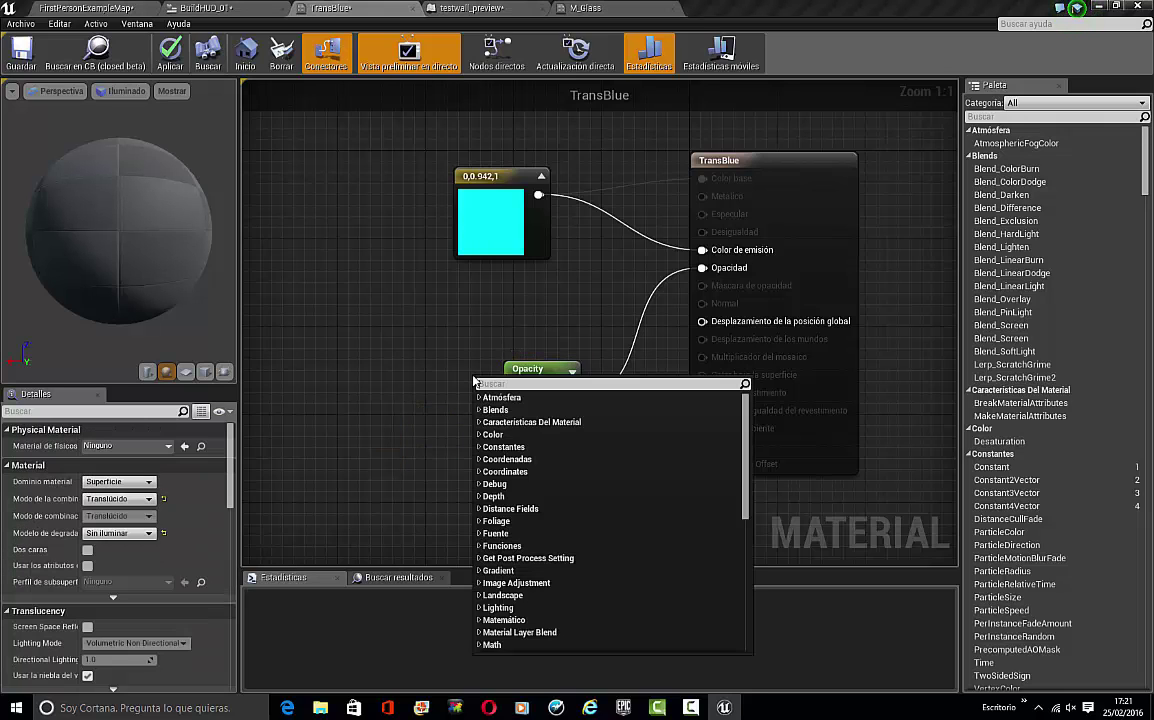
type("param")
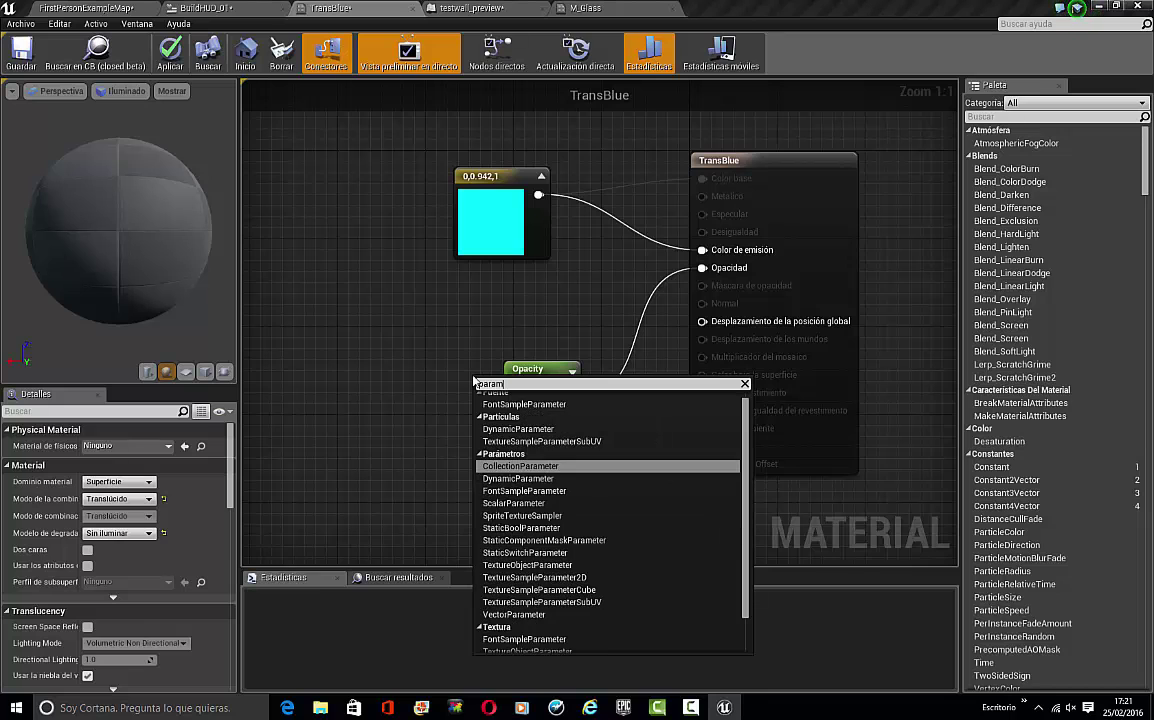
right_click_drag(437, 331, 420, 335)
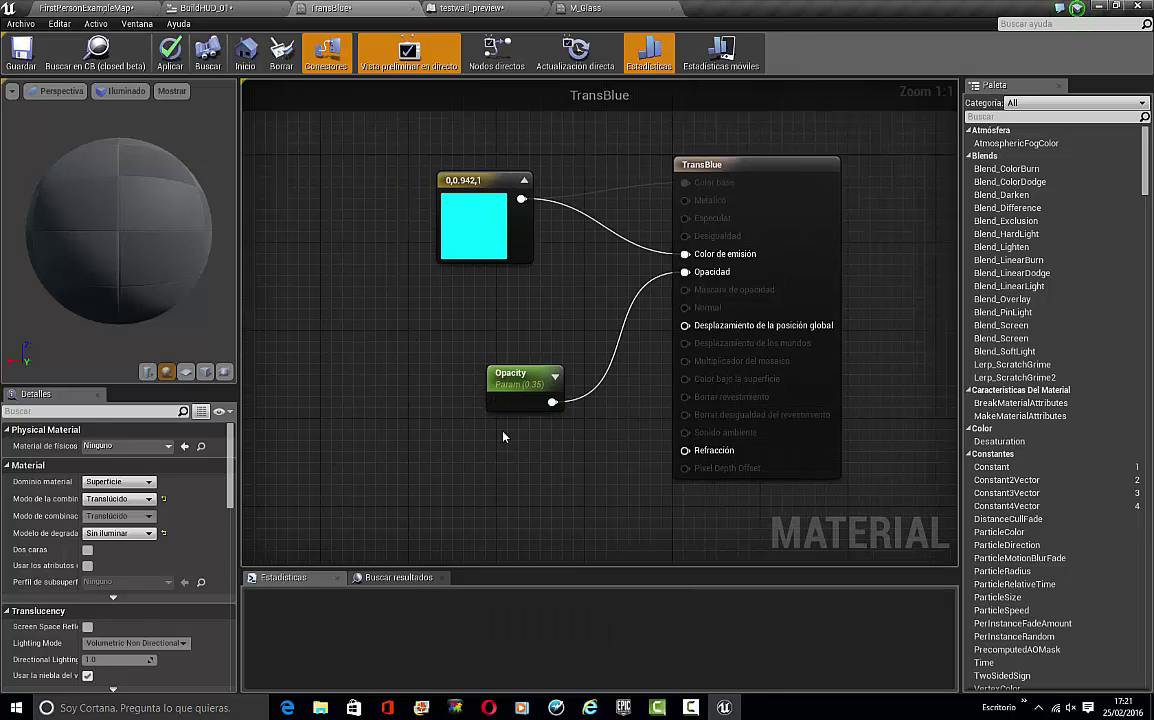
right_click_drag(503, 436, 439, 499)
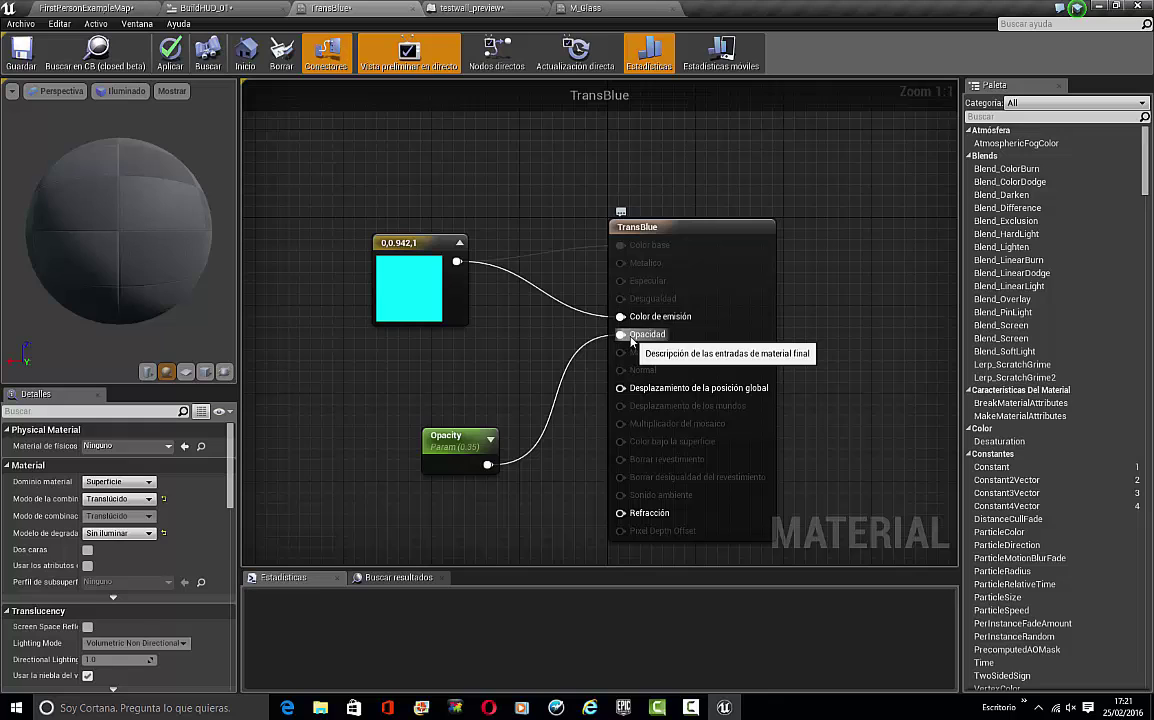
Add a three-component constant colour node to the TransBlue graph beside the Opacity parameter
right_click(352, 365)
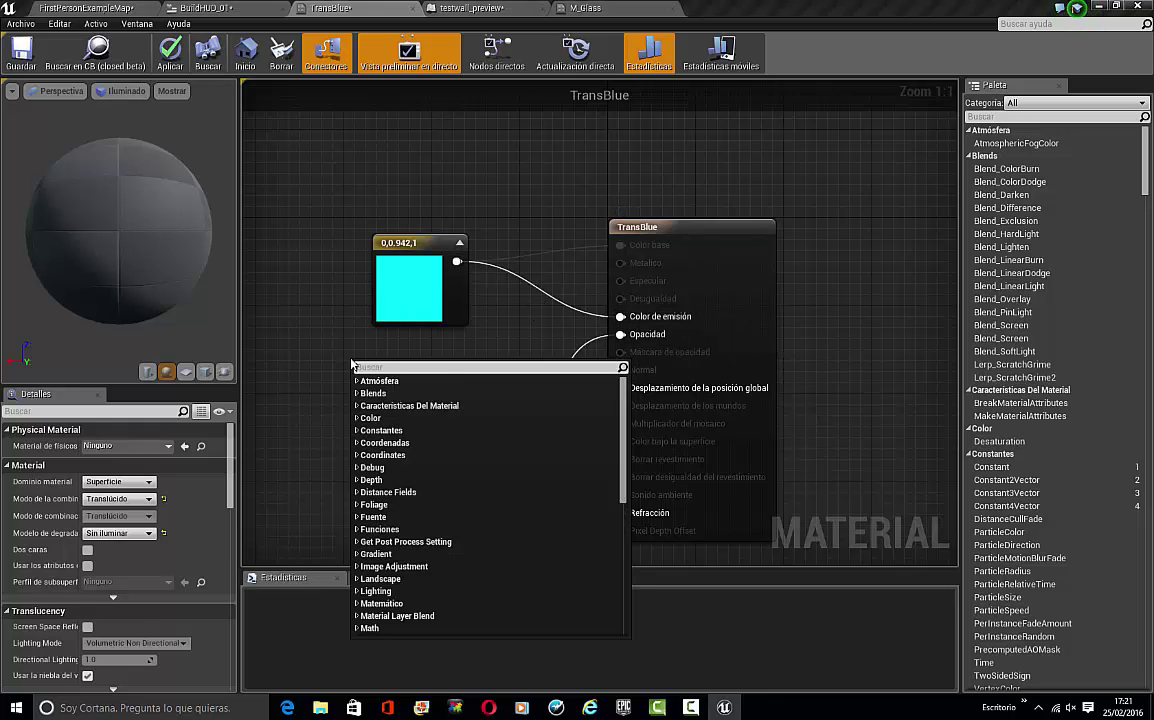
type("3")
left_click(402, 392)
right_click_drag(399, 393, 450, 369)
left_click_drag(450, 369, 365, 397)
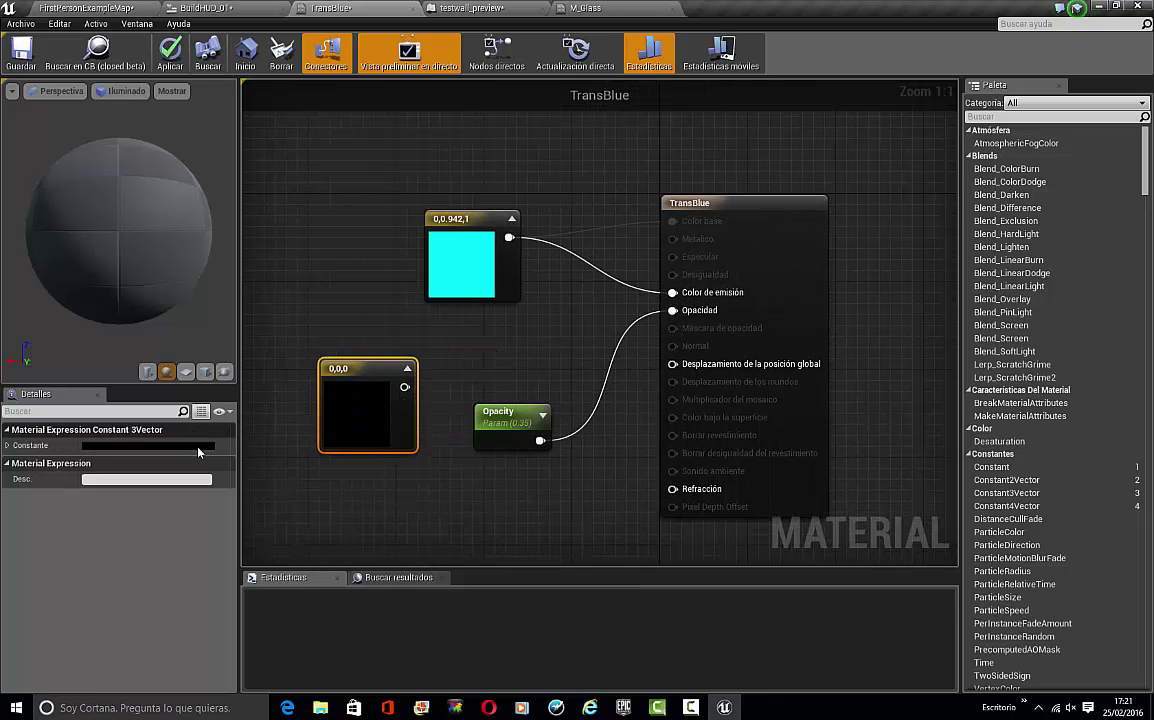
View the black constant node's colour picker without choosing a colour, then delete the node
left_click(198, 447)
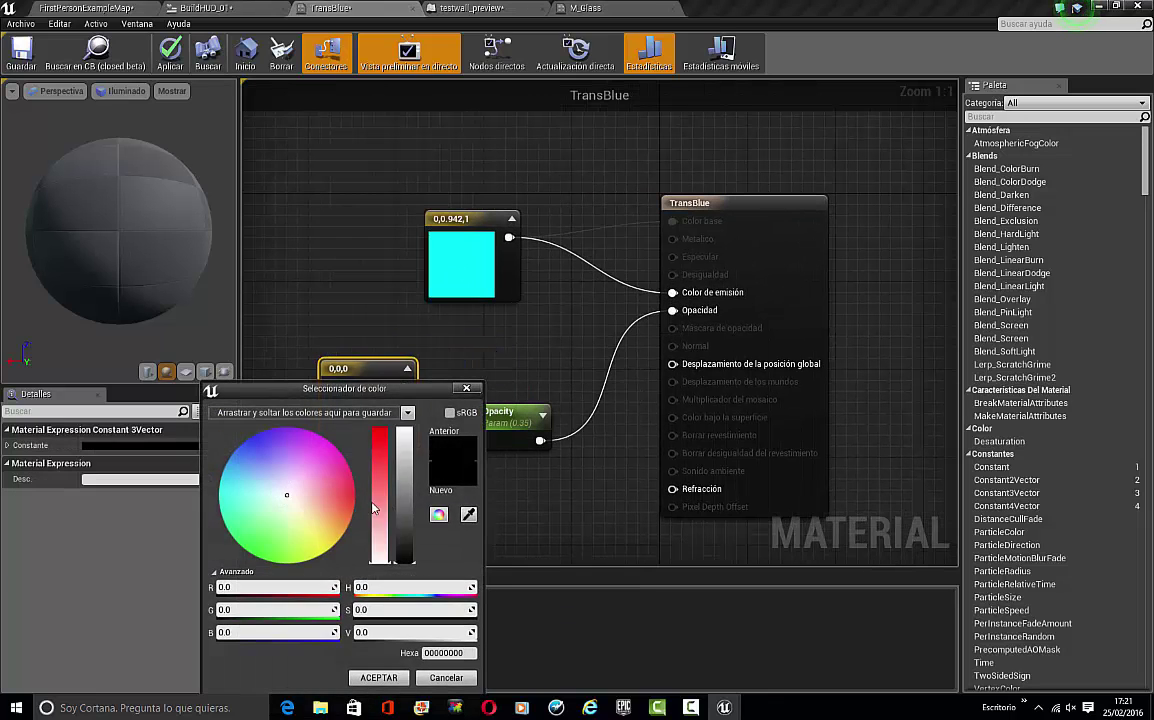
left_click(379, 678)
left_click(206, 447)
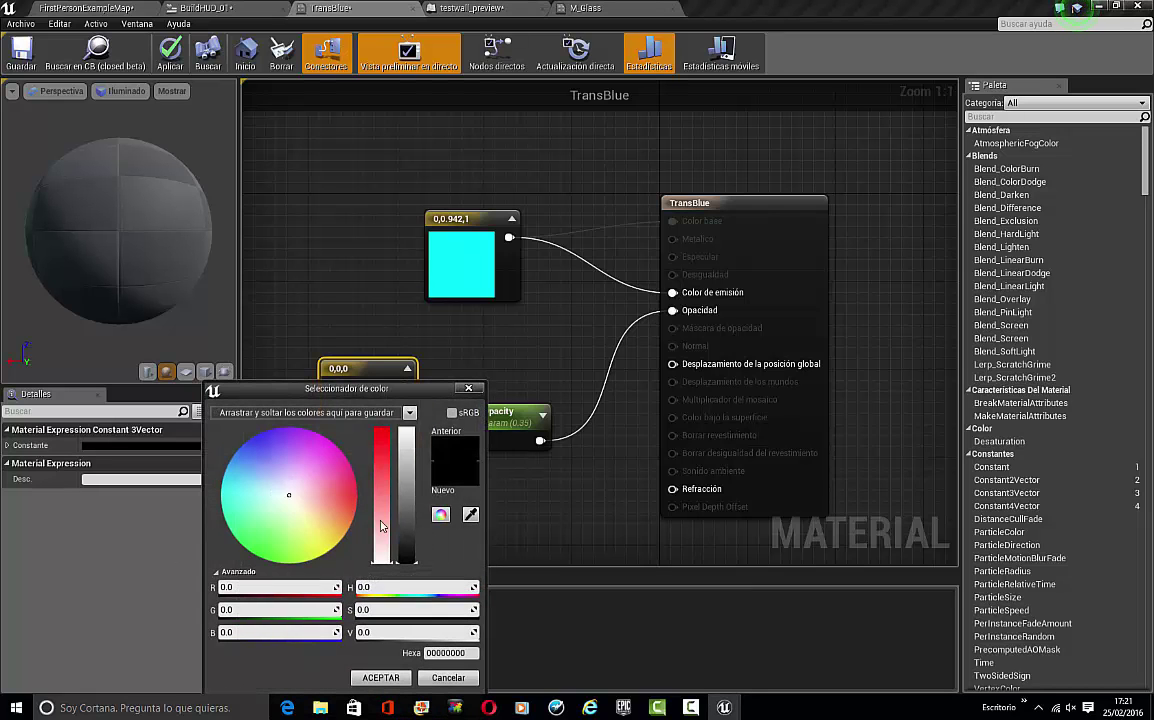
left_click(466, 678)
right_click_drag(366, 283, 389, 312)
key("Delete")
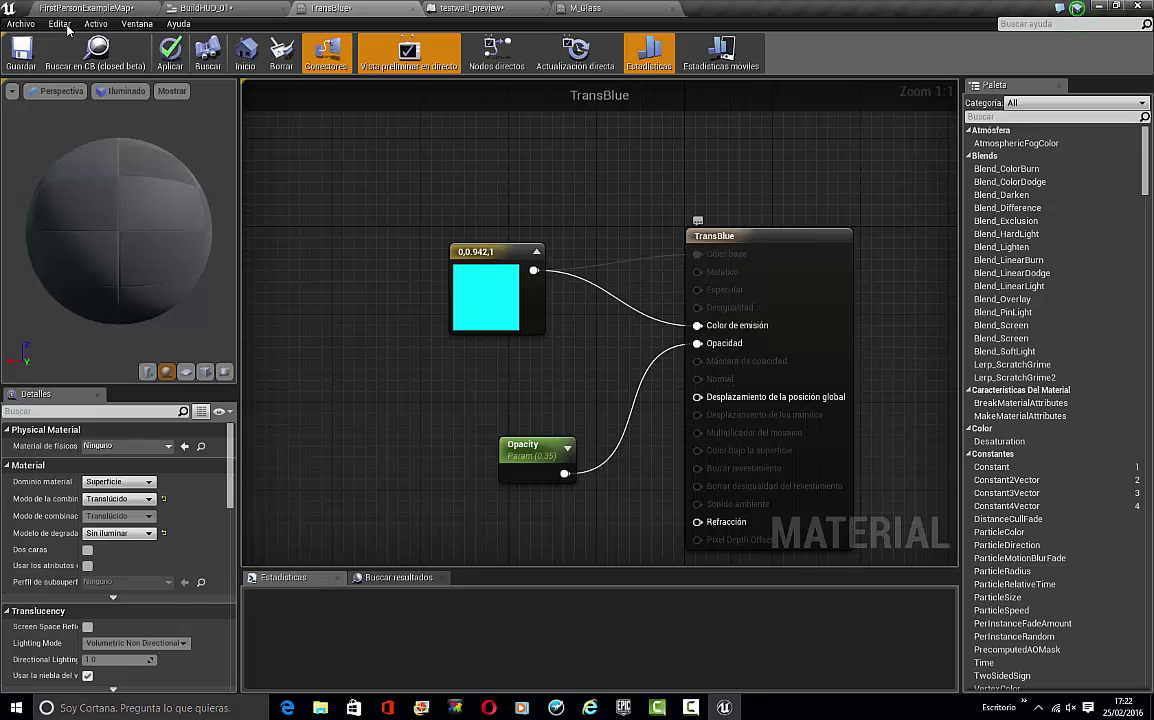
Close the TransBlue material without applying its changes, and close the M_Glass material too
left_click(412, 8)
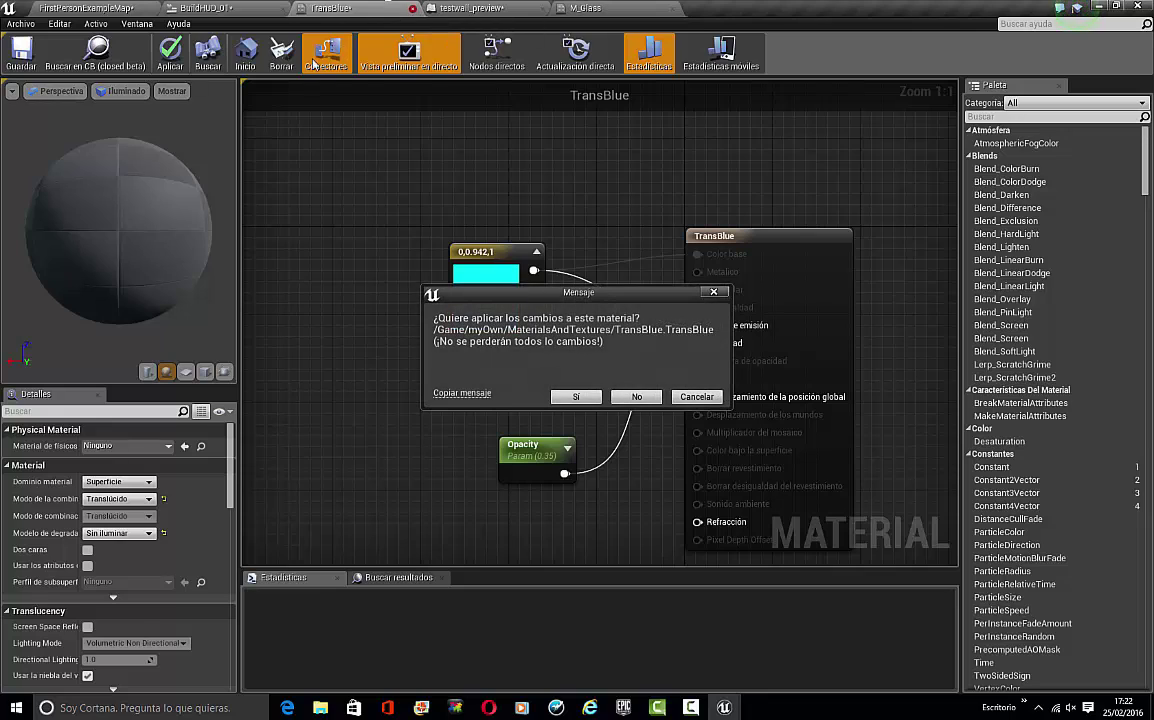
left_click(645, 396)
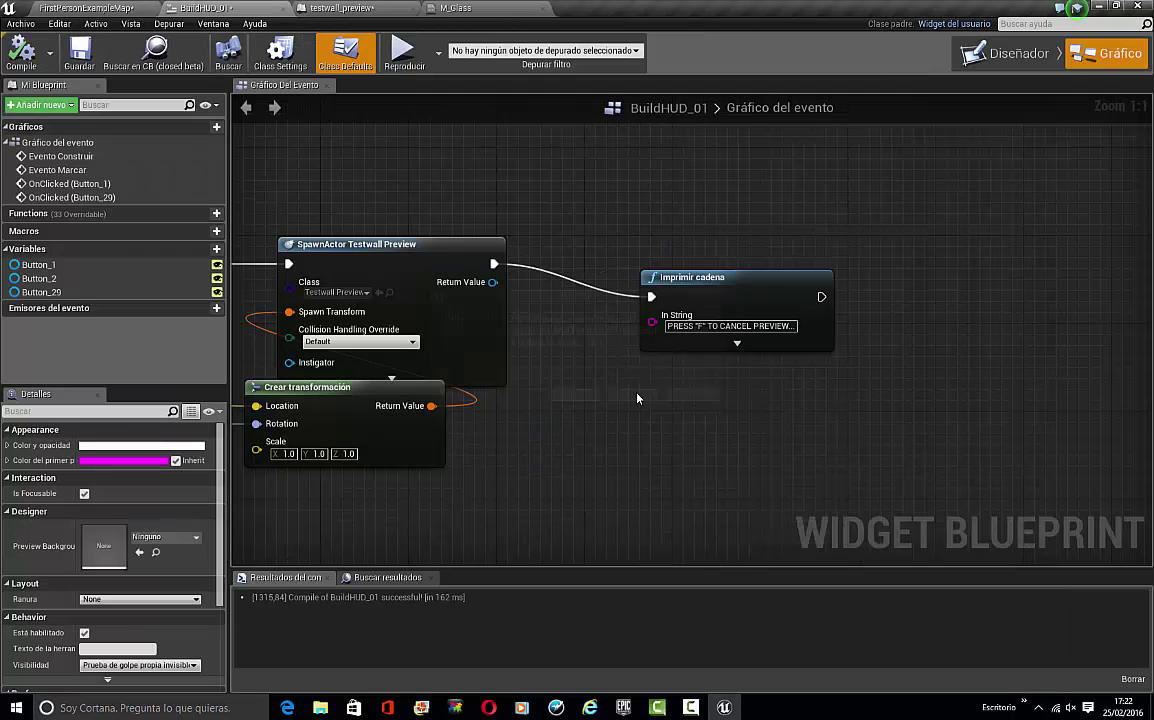
left_click(105, 8)
left_click(449, 8)
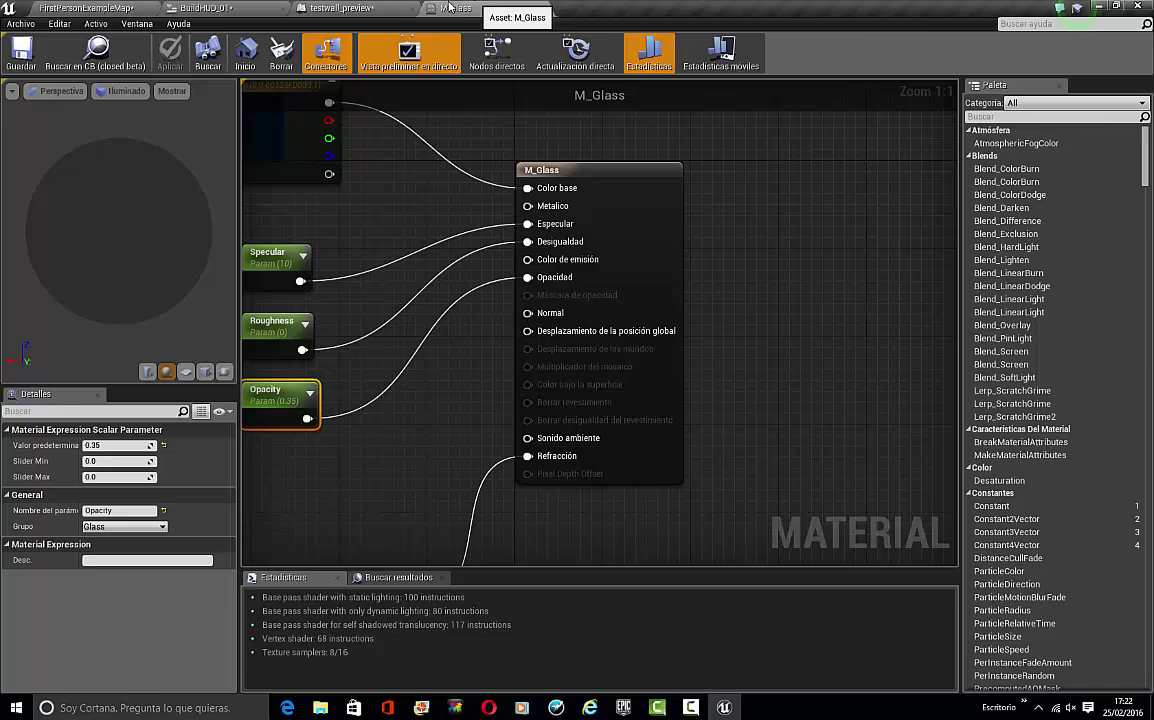
left_click(330, 8)
left_click(542, 8)
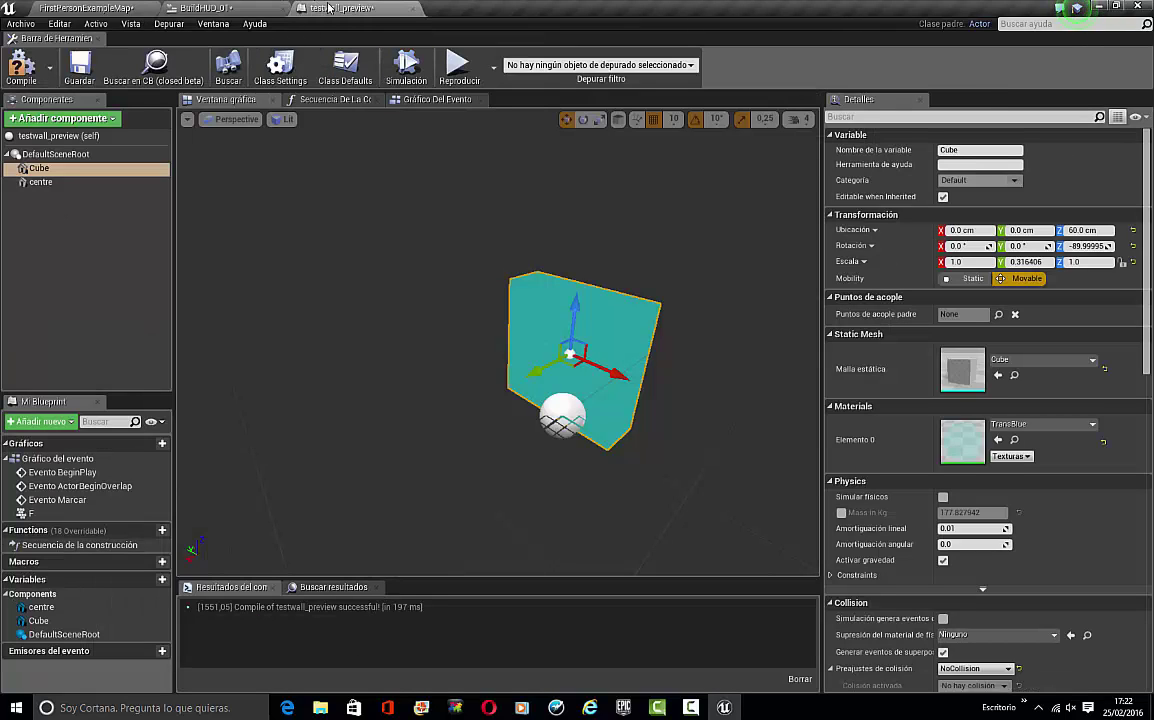
Delete the unused Evento BeginPlay and Evento ActorBeginOverlap nodes from testwall_preview's event graph
left_click(437, 99)
right_click_drag(384, 324, 368, 475)
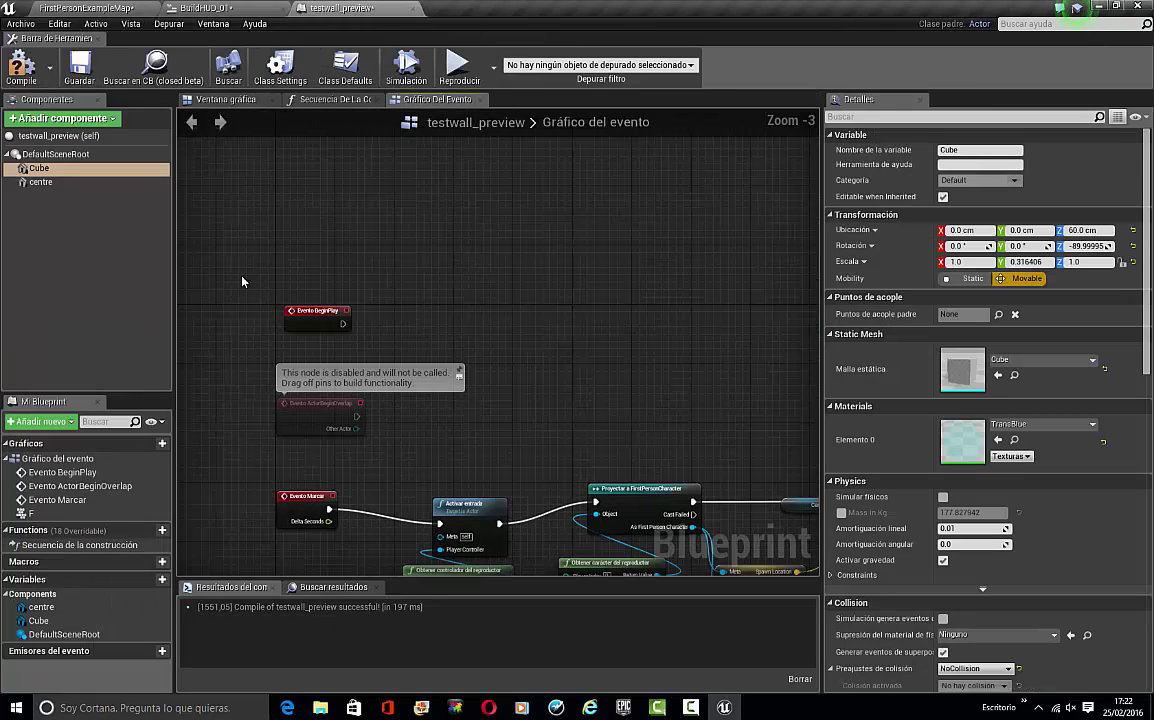
left_click_drag(241, 277, 335, 443)
key("Delete")
Examine the Evento Marcar chain through Activar entrada and its player controller input to the FirstPersonCharacter cast
right_click_drag(464, 383, 578, 262)
scroll(425, 395, "up", 3)
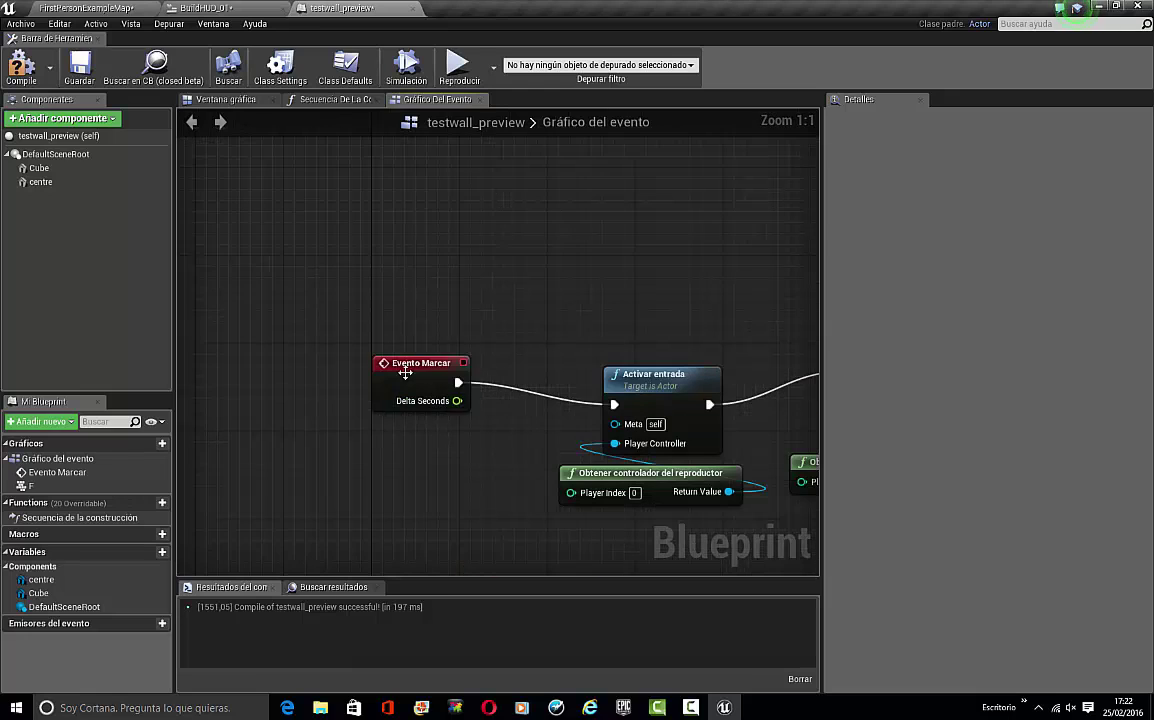
right_click_drag(405, 372, 197, 310)
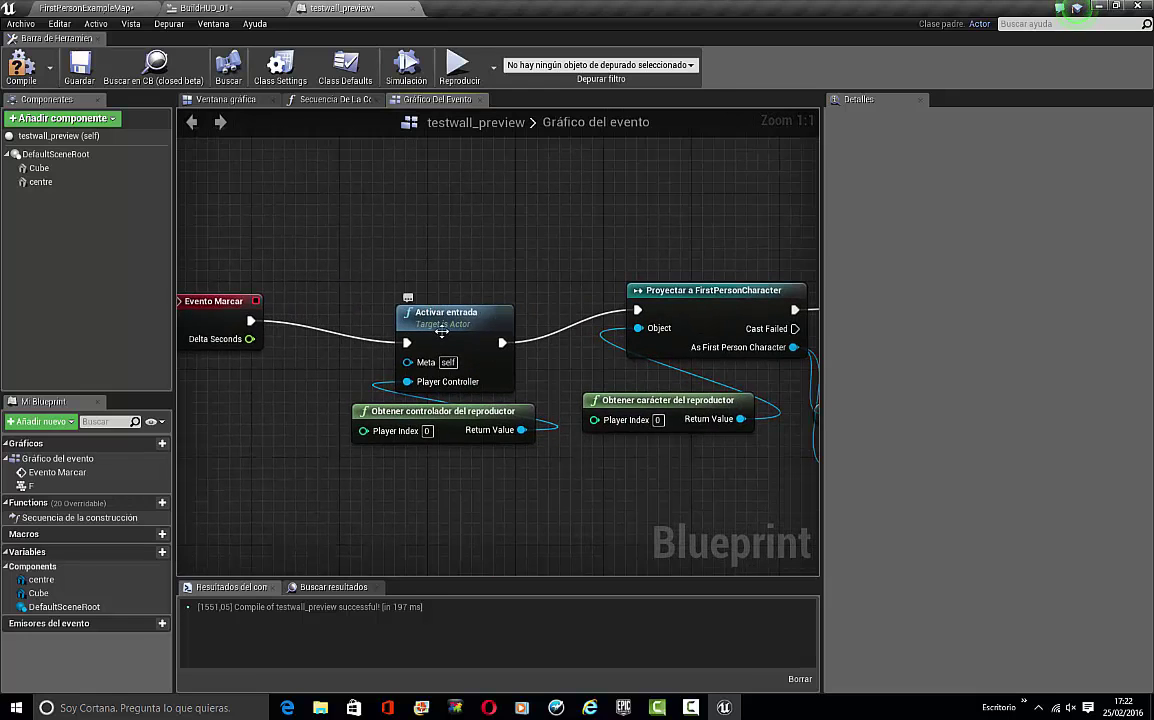
right_click_drag(476, 461, 462, 442)
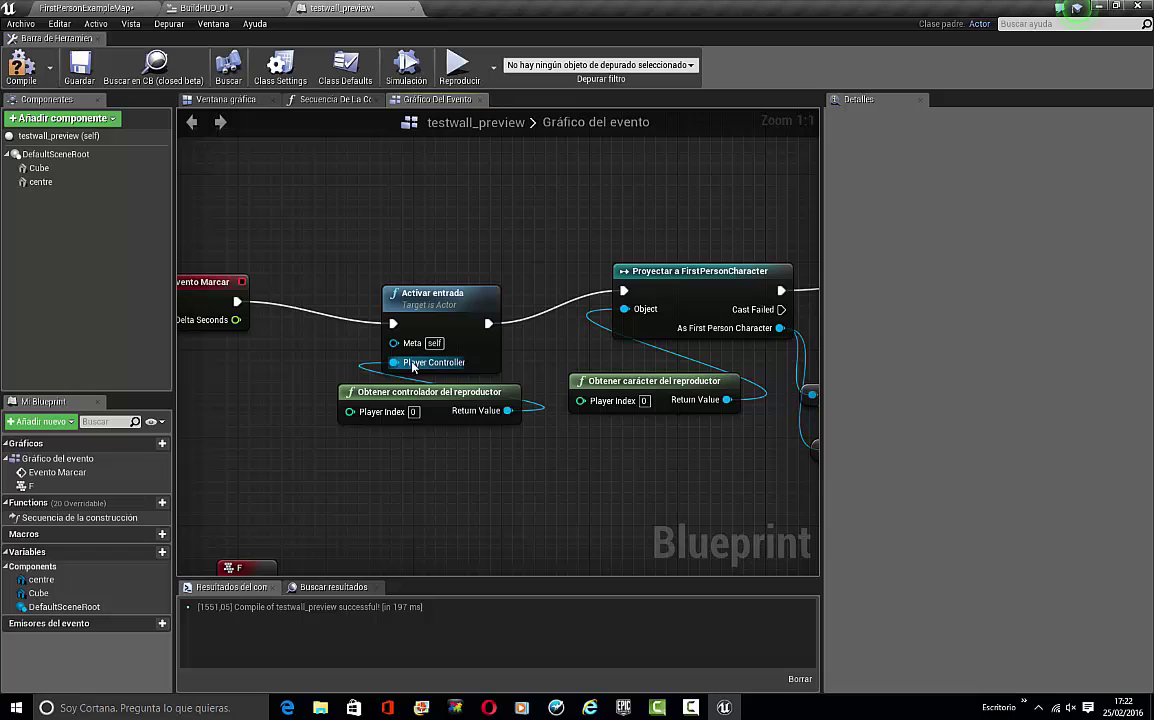
left_click(372, 397)
left_click(489, 525)
right_click_drag(489, 525, 318, 500)
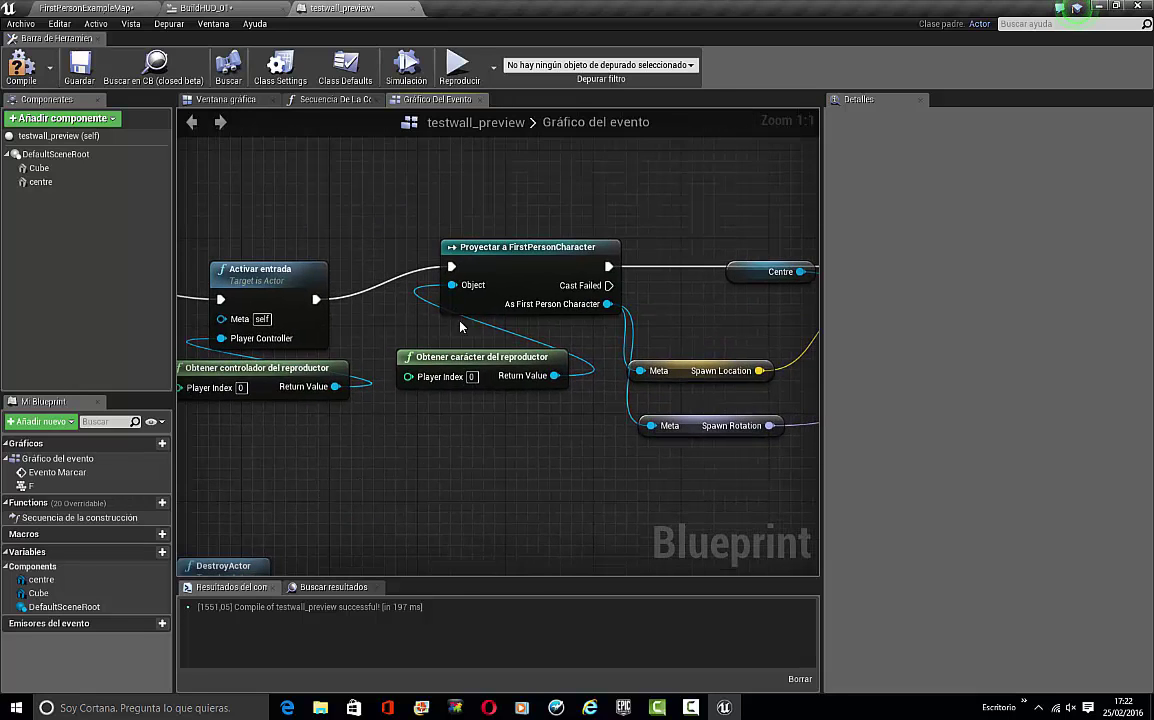
Examine how the FirstPersonCharacter cast supplies Spawn Location and Spawn Rotation, and how Spawn Location and Centre feed SetWorldLocation
right_click_drag(523, 285, 393, 309)
left_click(332, 384)
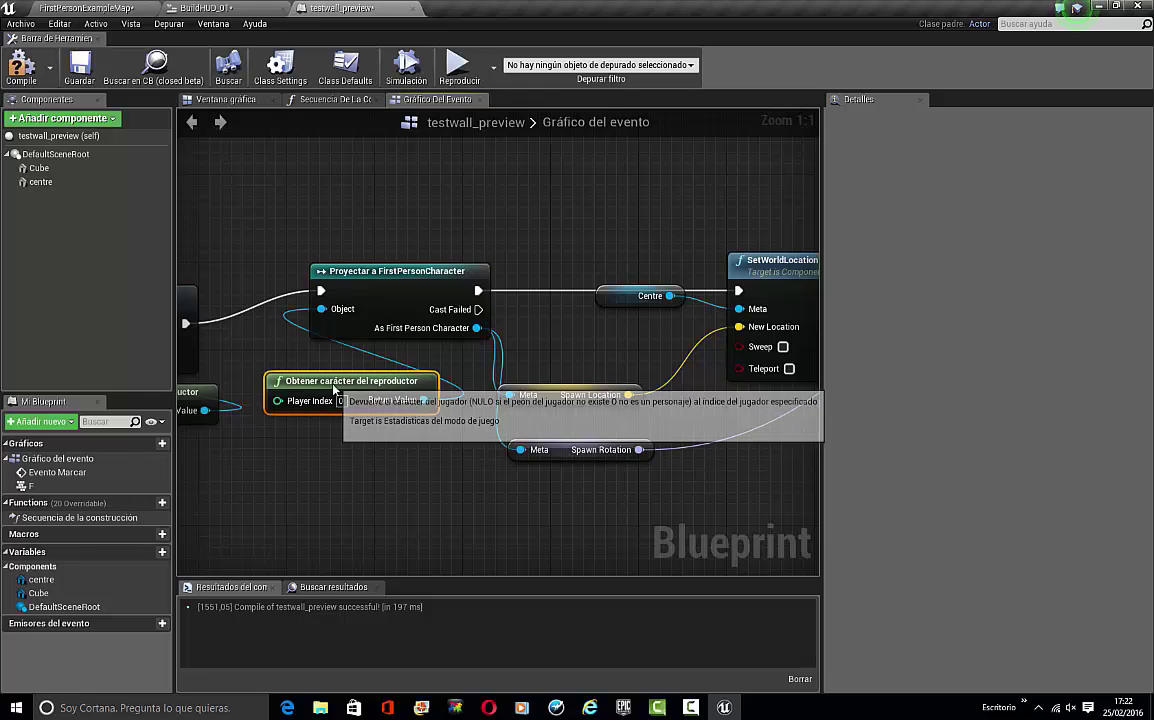
right_click_drag(467, 449, 378, 456)
left_click_drag(425, 346, 505, 288)
right_click_drag(497, 225, 436, 476)
left_click_drag(366, 506, 364, 504)
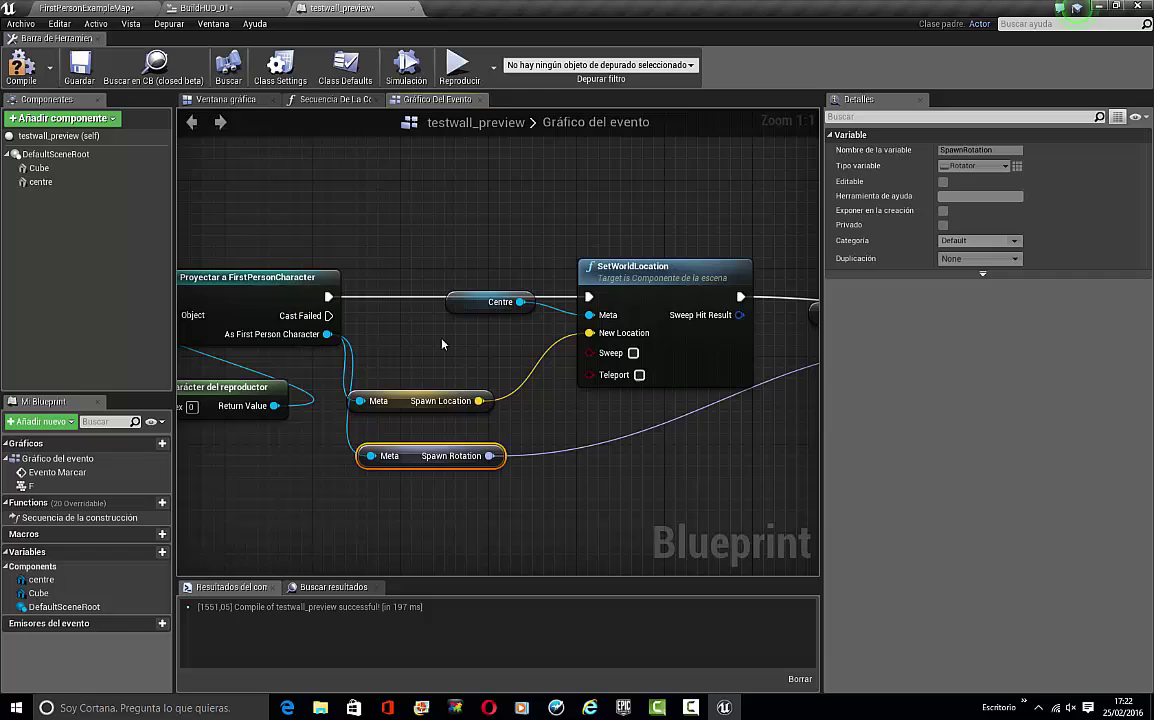
left_click(446, 342)
right_click_drag(500, 336, 419, 335)
left_click(548, 272)
left_click(560, 213)
right_click_drag(561, 214, 502, 228)
Inspect the centre component in testwall_preview's viewport, and return to the event graph to review the SetWorldRotation node
left_click(343, 314)
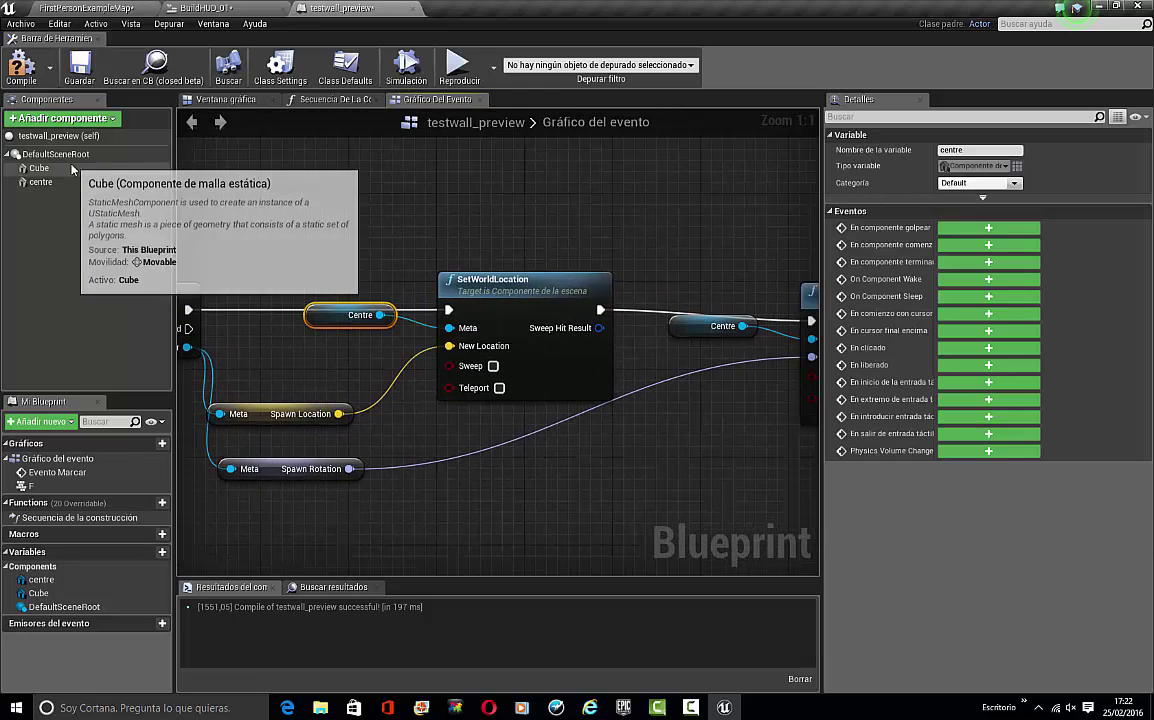
left_click(264, 315)
left_click(41, 183)
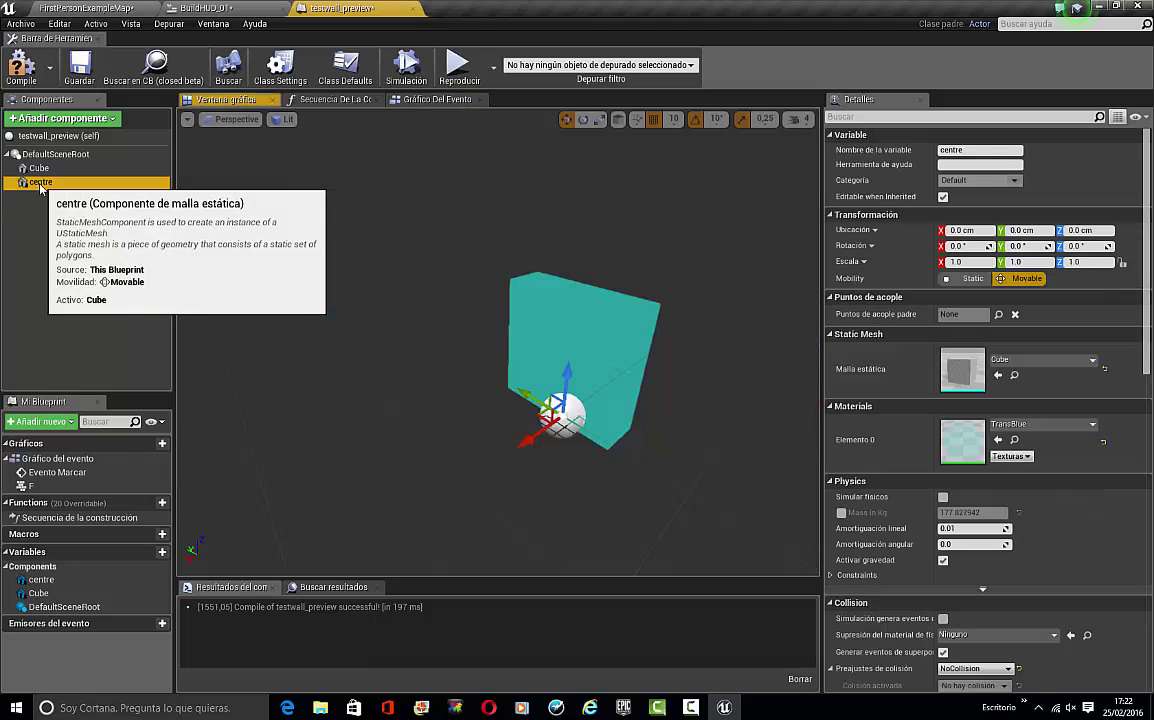
left_click(41, 183)
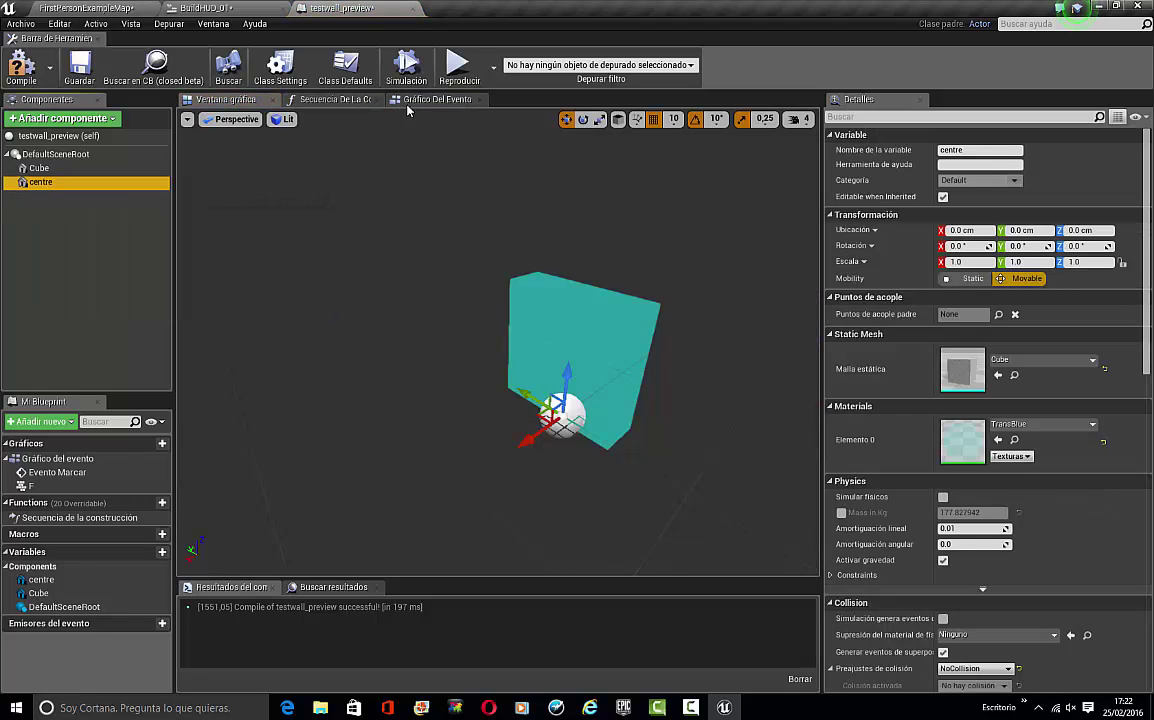
left_click(410, 101)
right_click_drag(470, 277, 663, 209)
right_click_drag(436, 372, 189, 378)
scroll(739, 302, "down", 4)
scroll(739, 302, "up", 2)
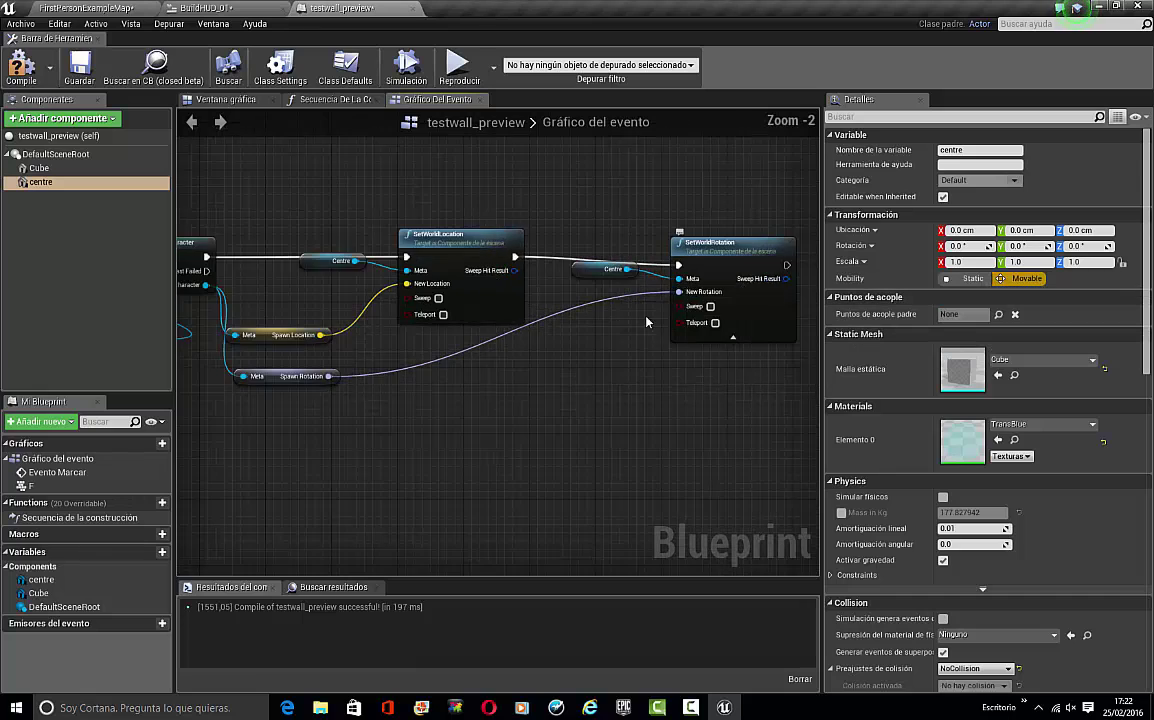
Add a SetWorldLocation (Cube) node below the Evento Marcar chain, and delete it together with its Cube reference
right_click_drag(388, 417, 523, 390)
right_click_drag(434, 421, 495, 411)
right_click(495, 411)
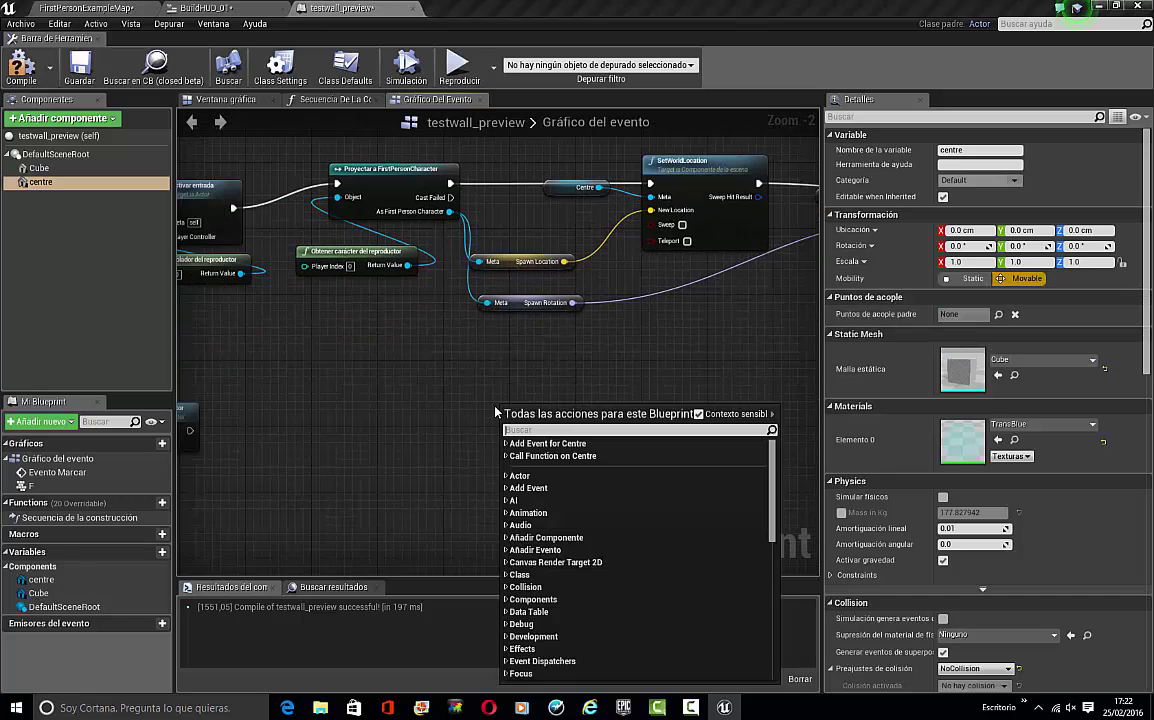
type("set w")
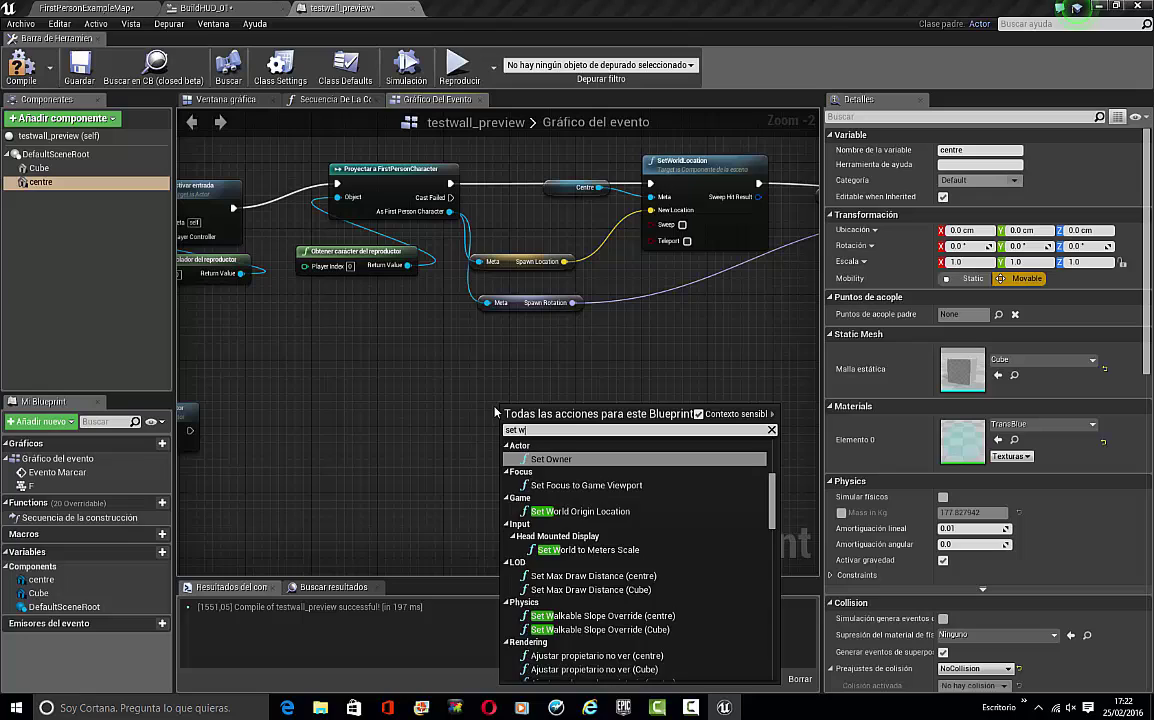
type("orld ")
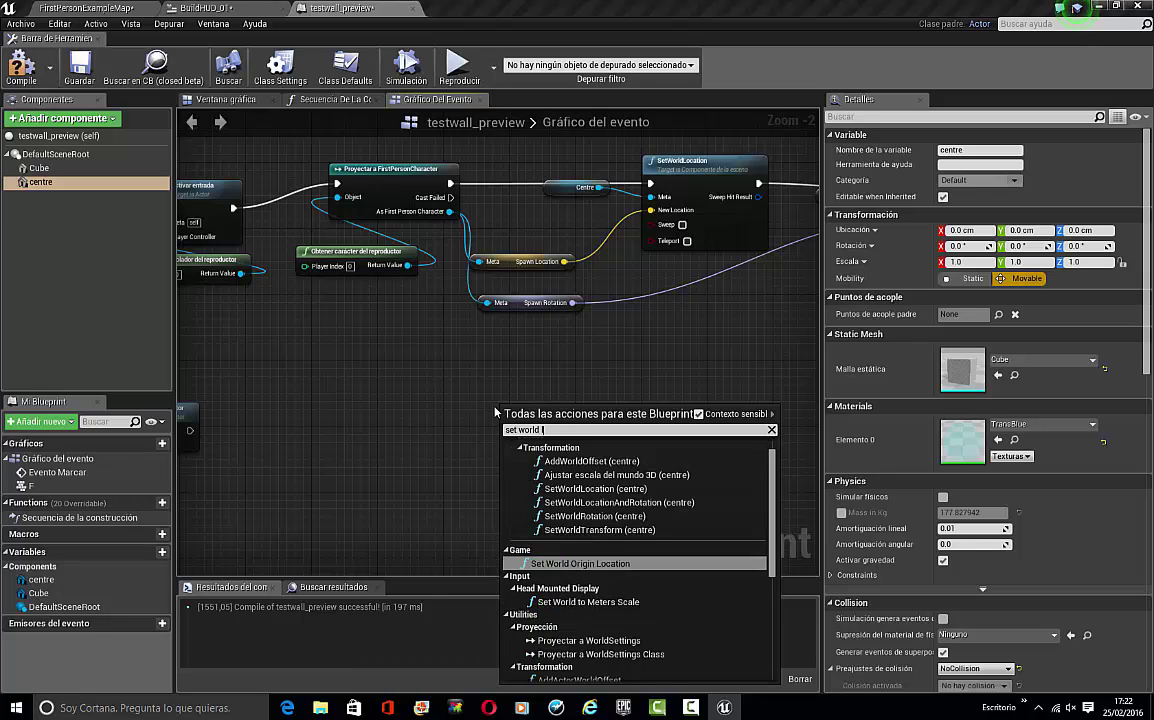
type("location cube")
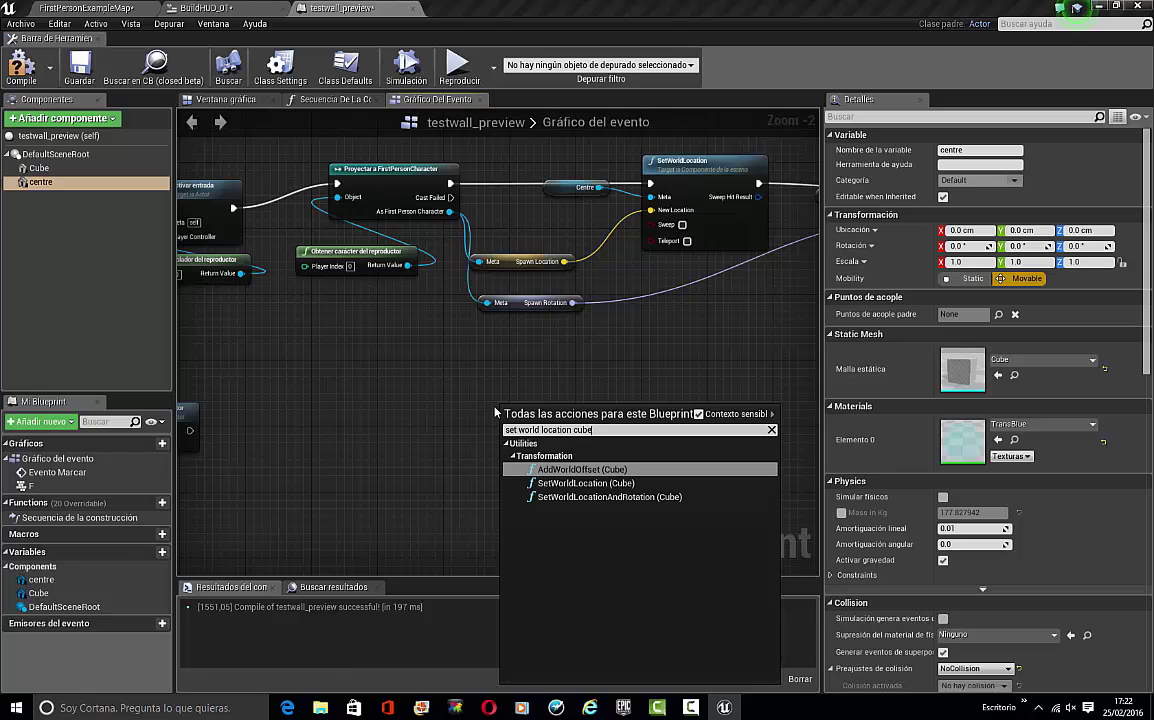
key("Down")
key("Return")
right_click_drag(358, 450, 263, 468)
left_click_drag(297, 475, 614, 402)
key("Delete")
Examine the F key event and its DestroyActor node targeting Self
scroll(593, 403, "down", 2)
right_click_drag(407, 453, 620, 388)
scroll(620, 386, "up", 1)
scroll(491, 372, "up", 3)
right_click_drag(491, 372, 703, 361)
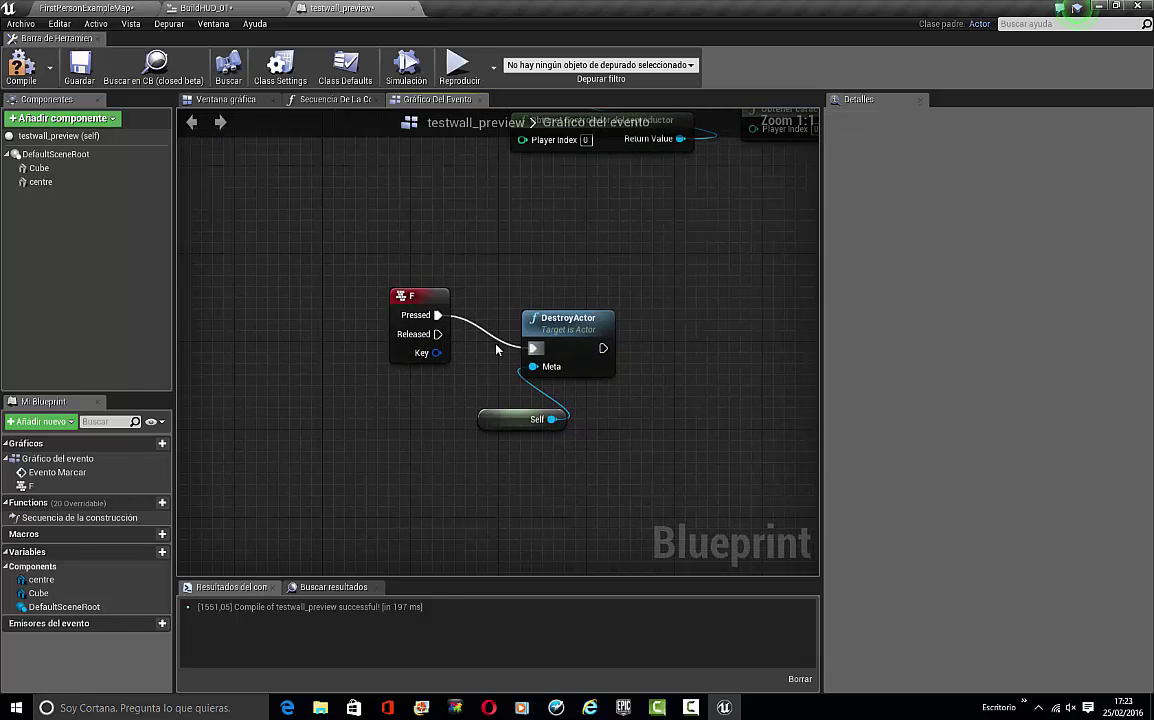
left_click_drag(404, 234, 486, 364)
left_click(472, 413)
Compile the testwall_preview blueprint
scroll(540, 420, "down", 6)
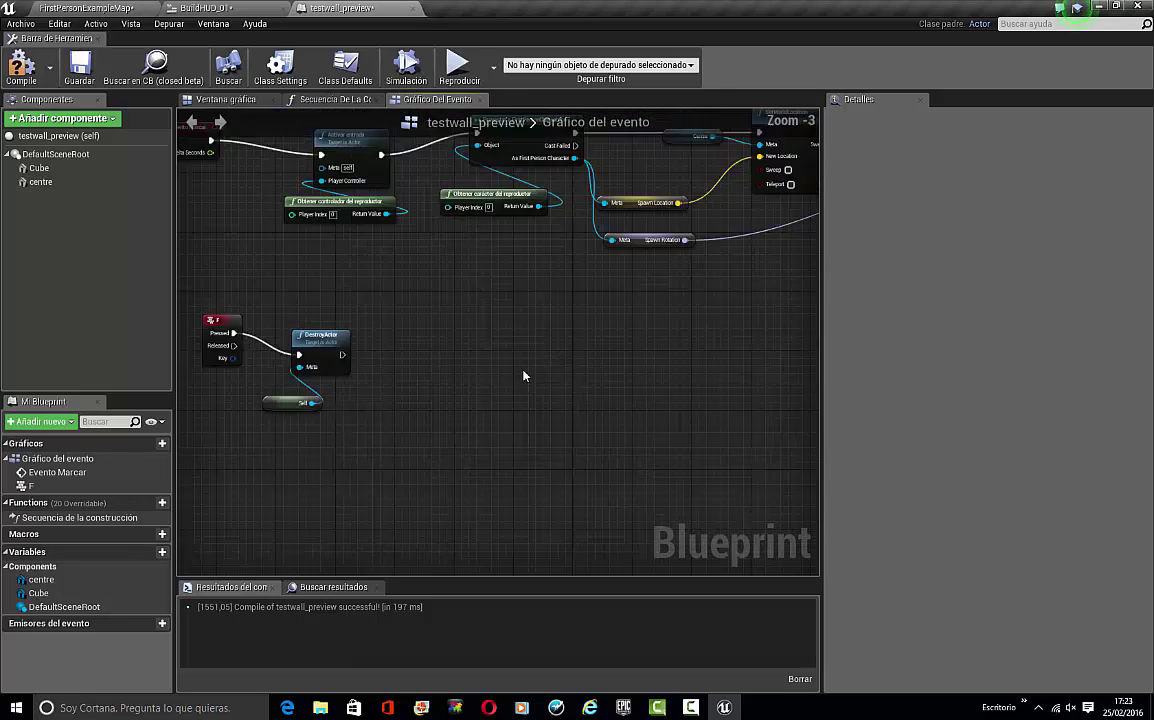
scroll(315, 359, "up", 1)
left_click(21, 68)
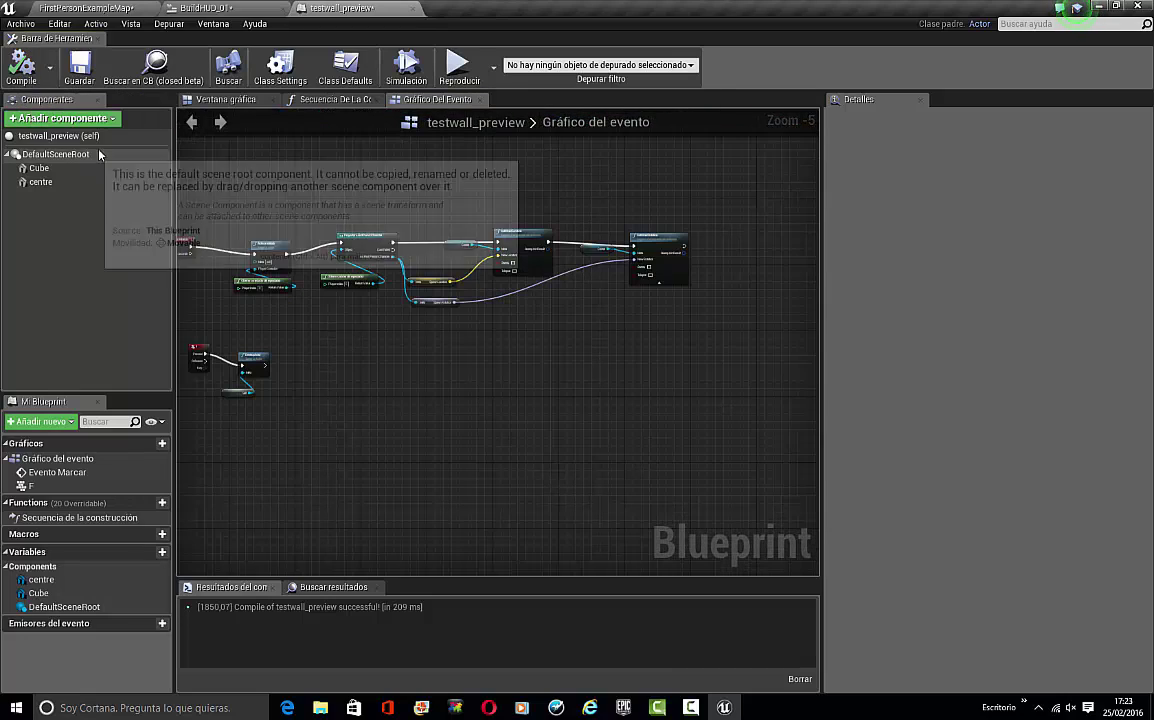
right_click_drag(528, 410, 549, 448)
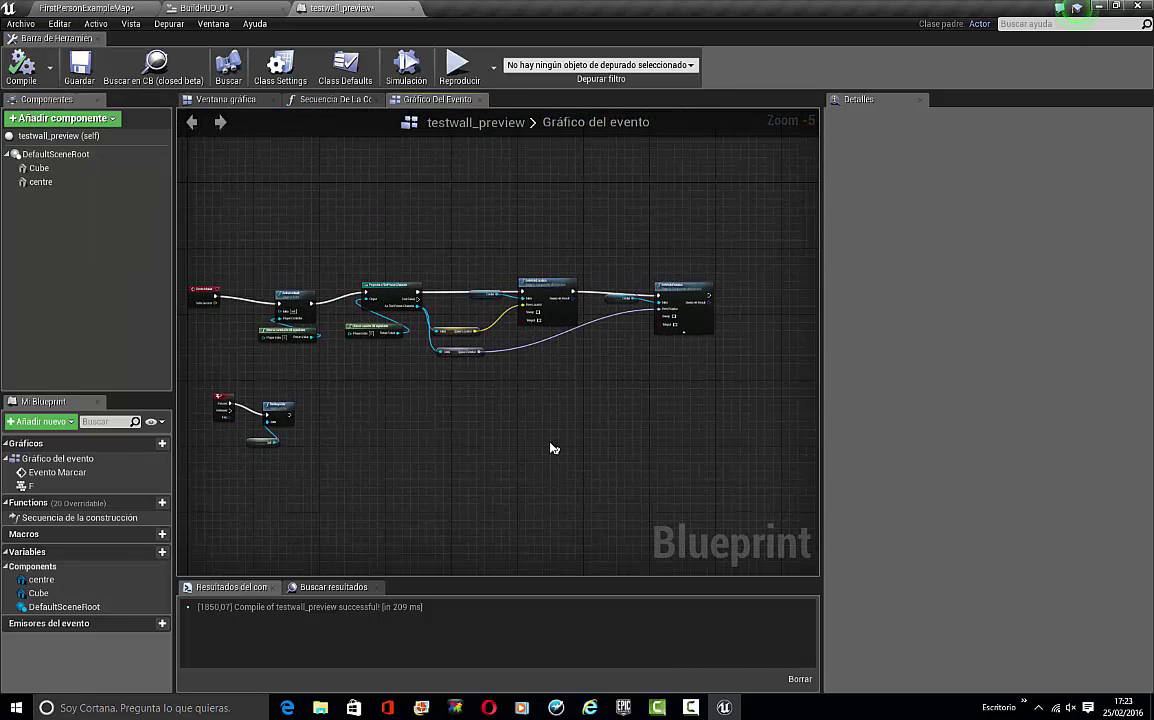
Play the FirstPersonExampleMap level in the editor viewport and walk the character around the arena
left_click(140, 8)
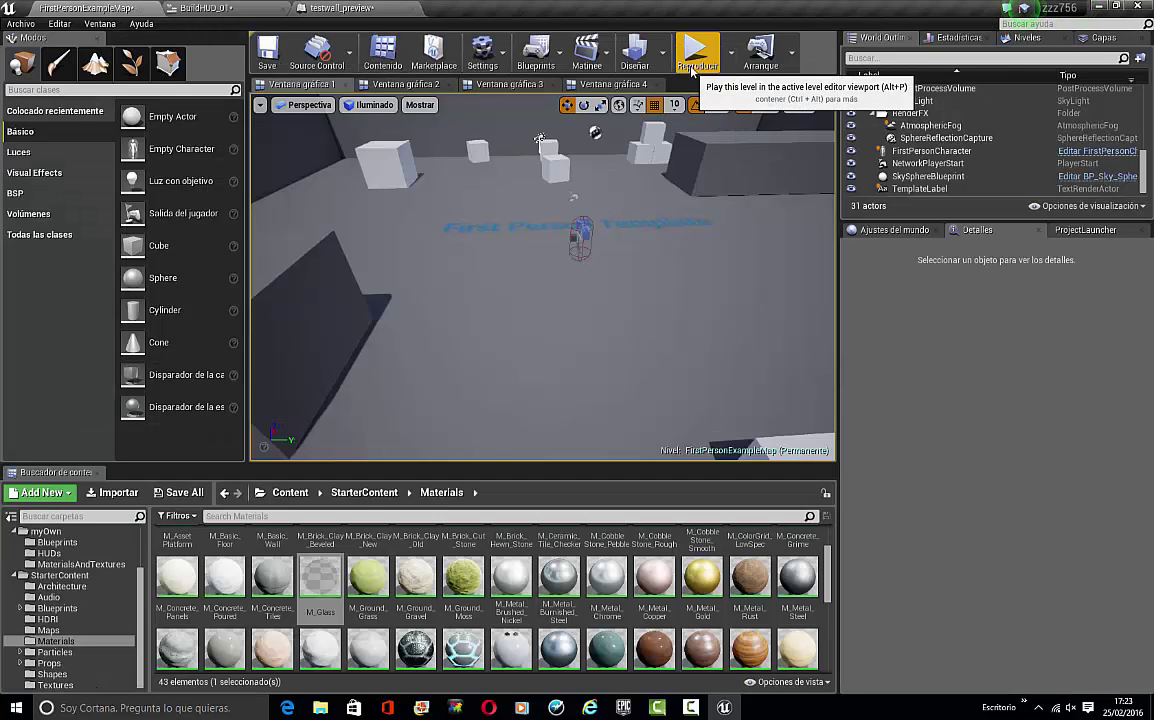
left_click(650, 220)
key("w")
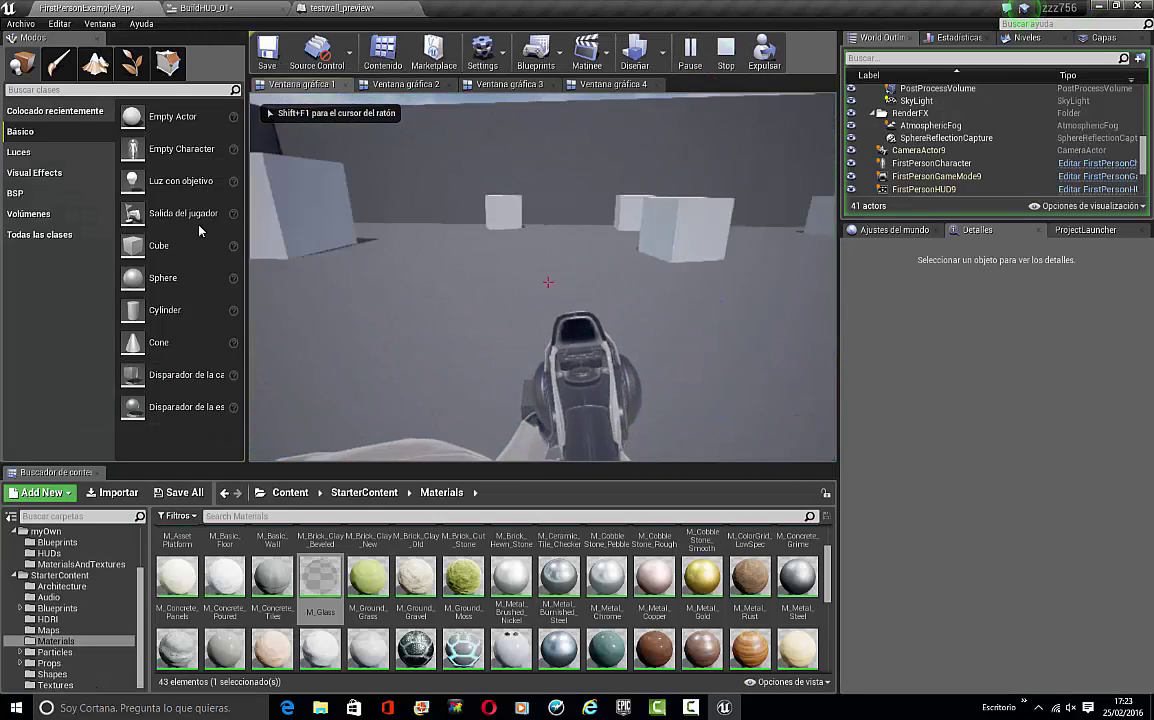
key("w")
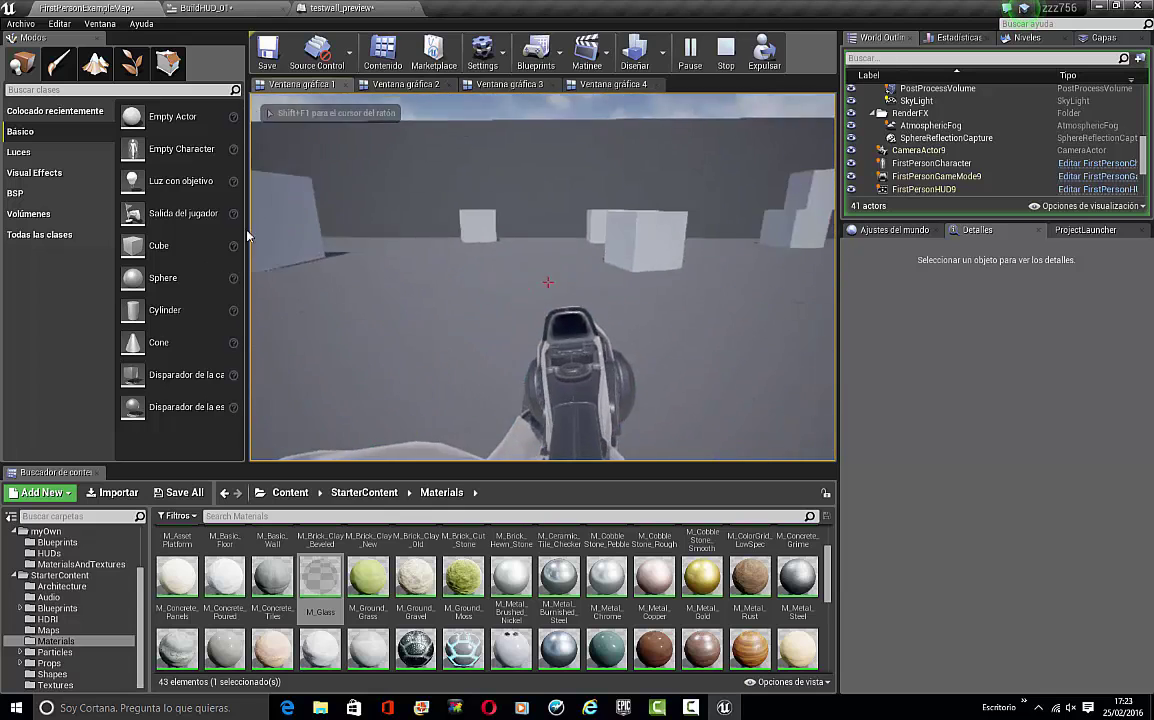
key("w")
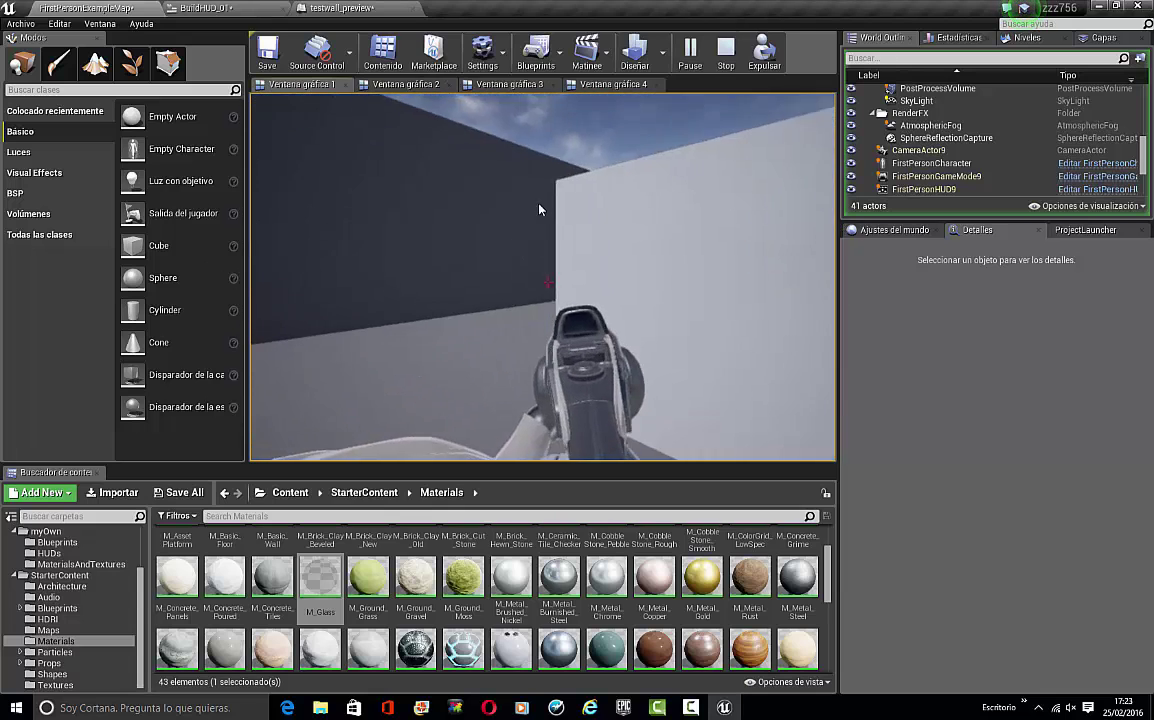
key("w")
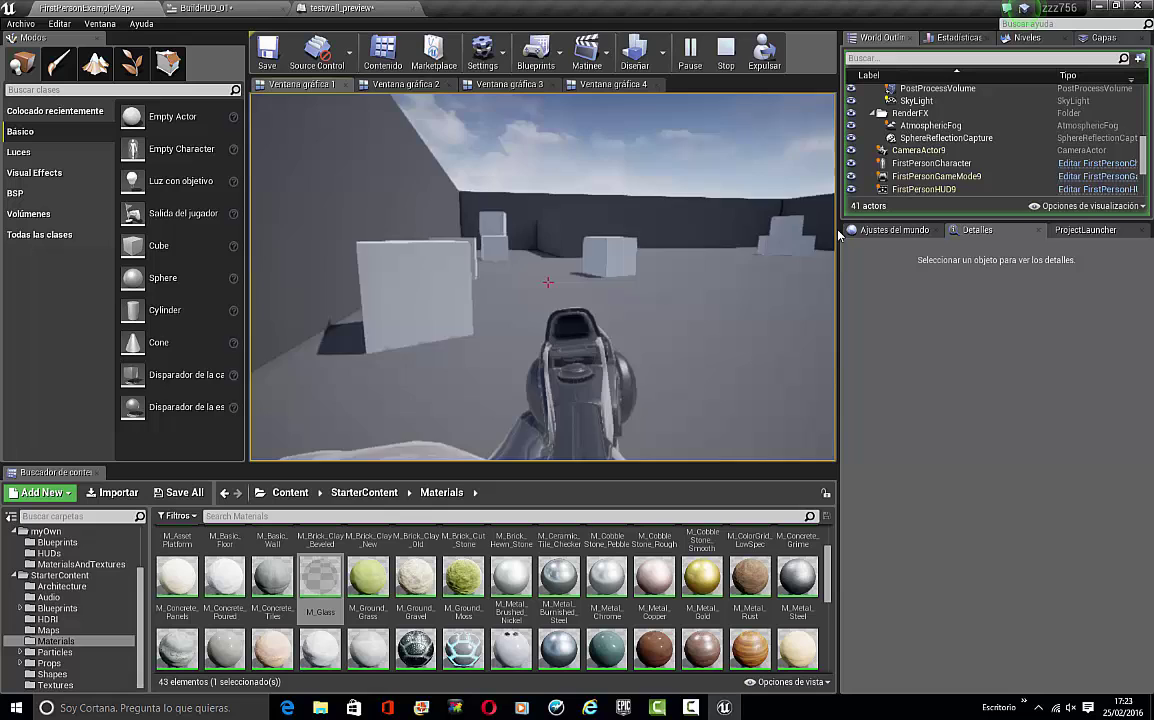
key("w")
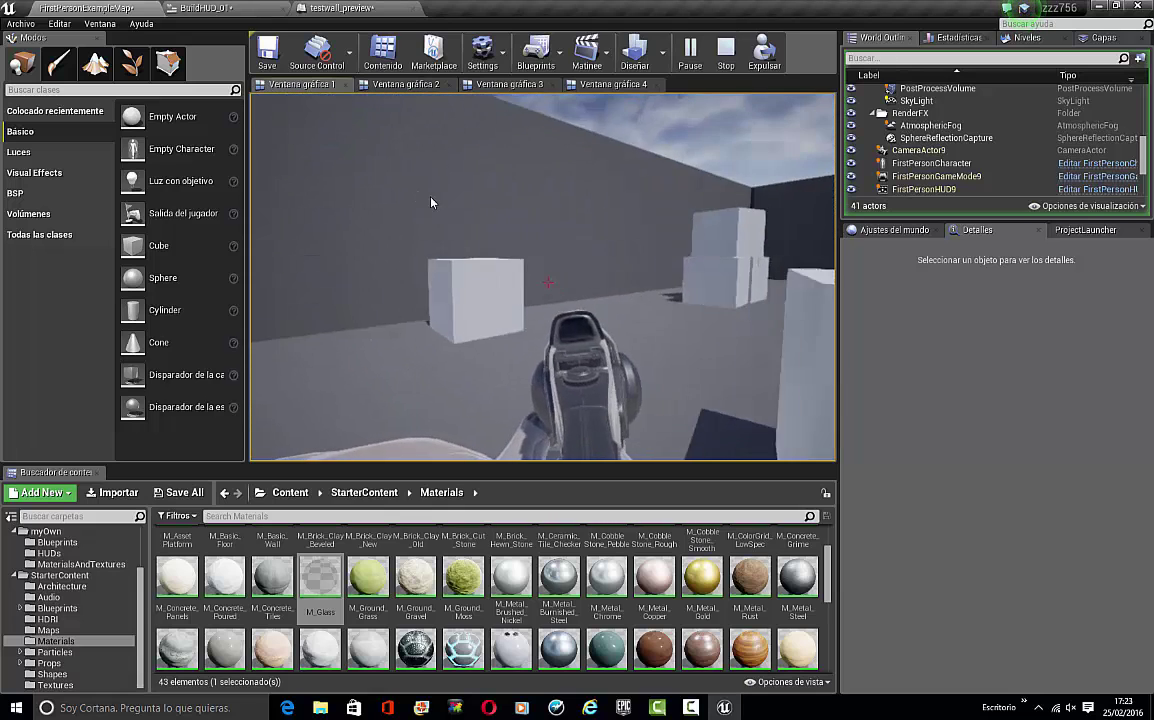
key("w")
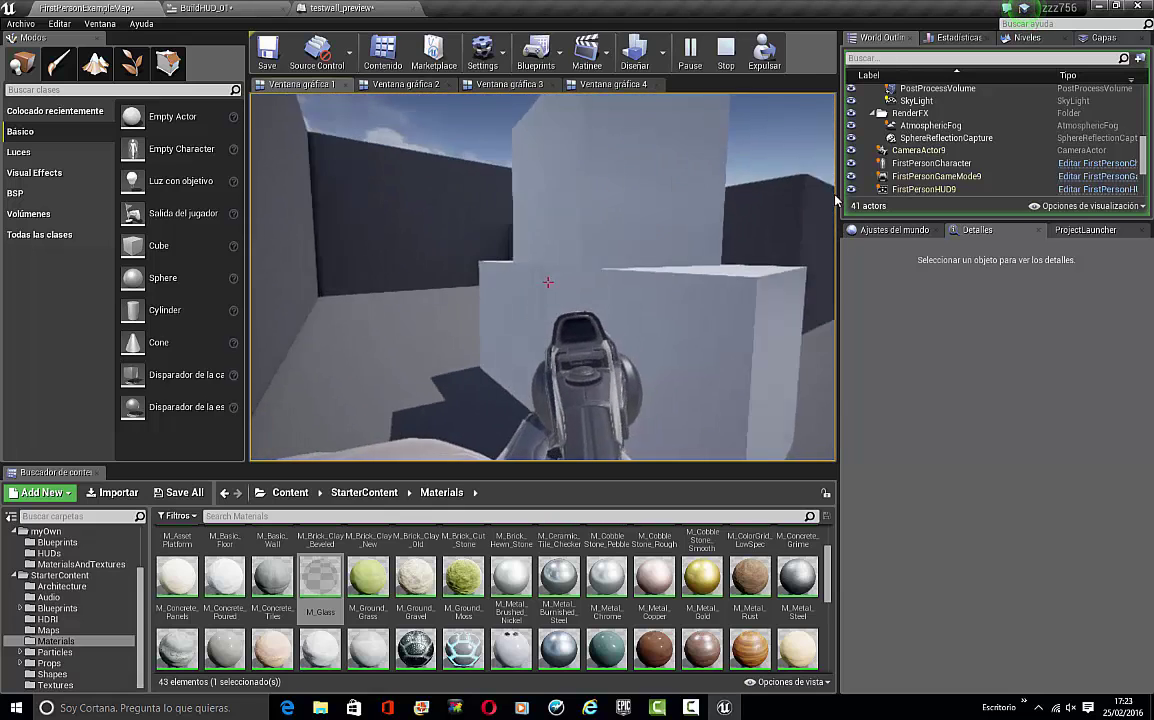
key("s")
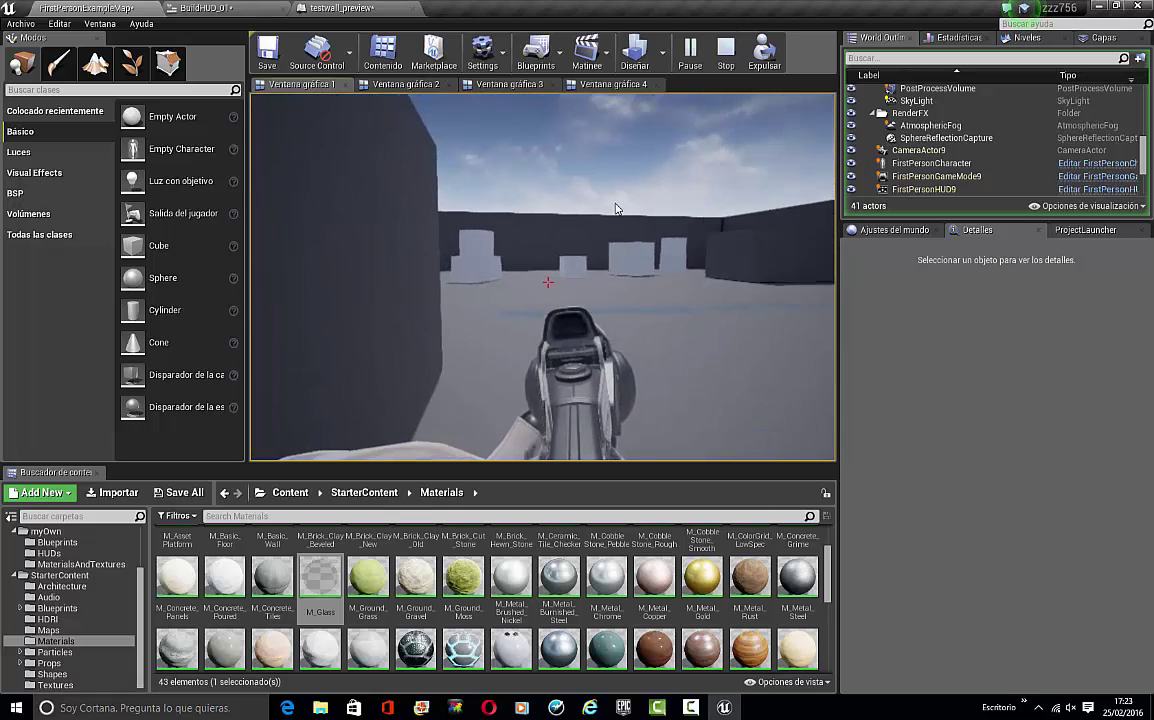
key("w")
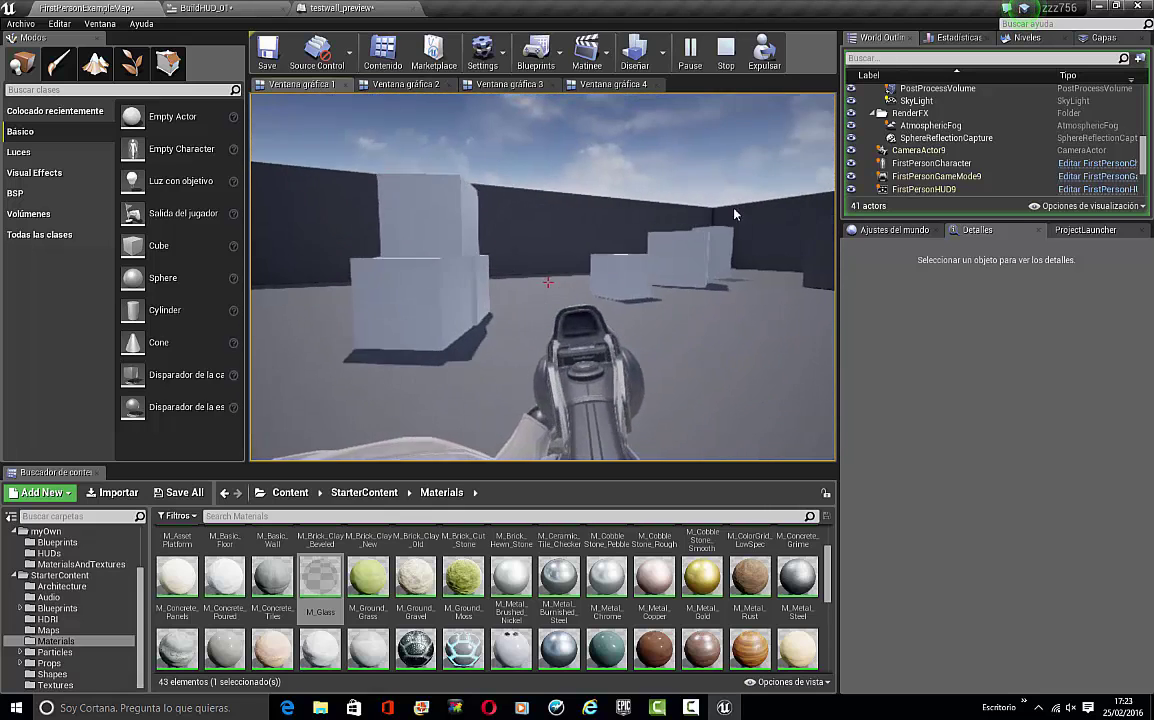
key("w")
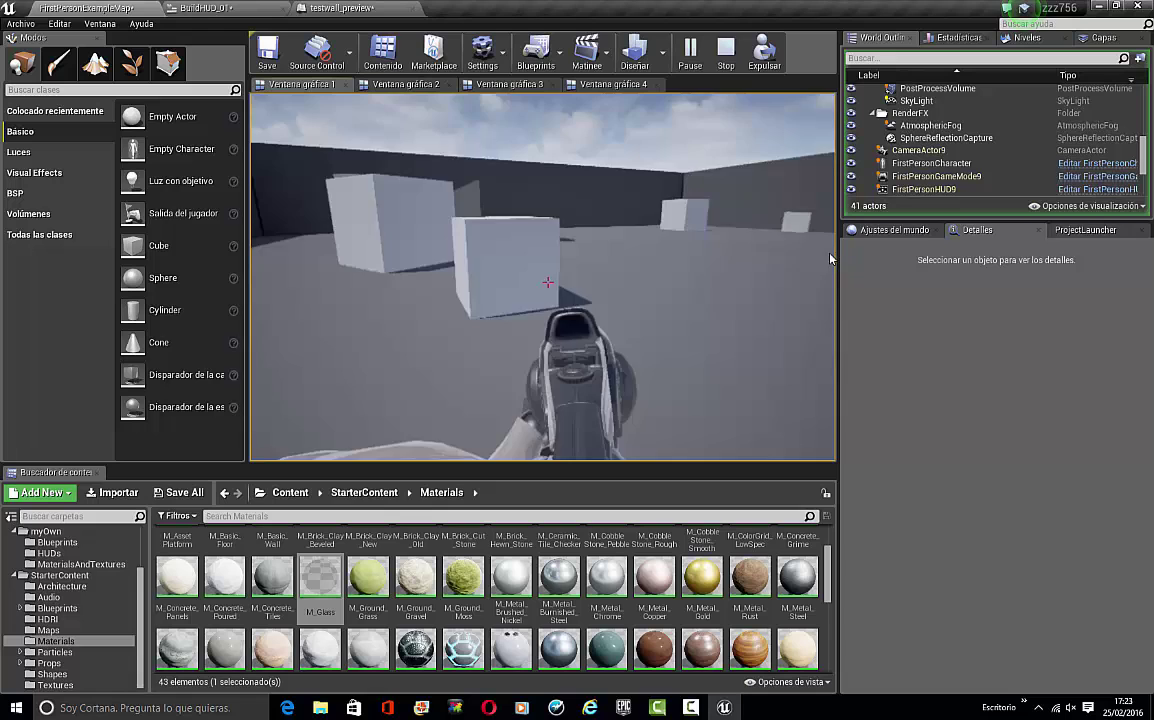
key("w")
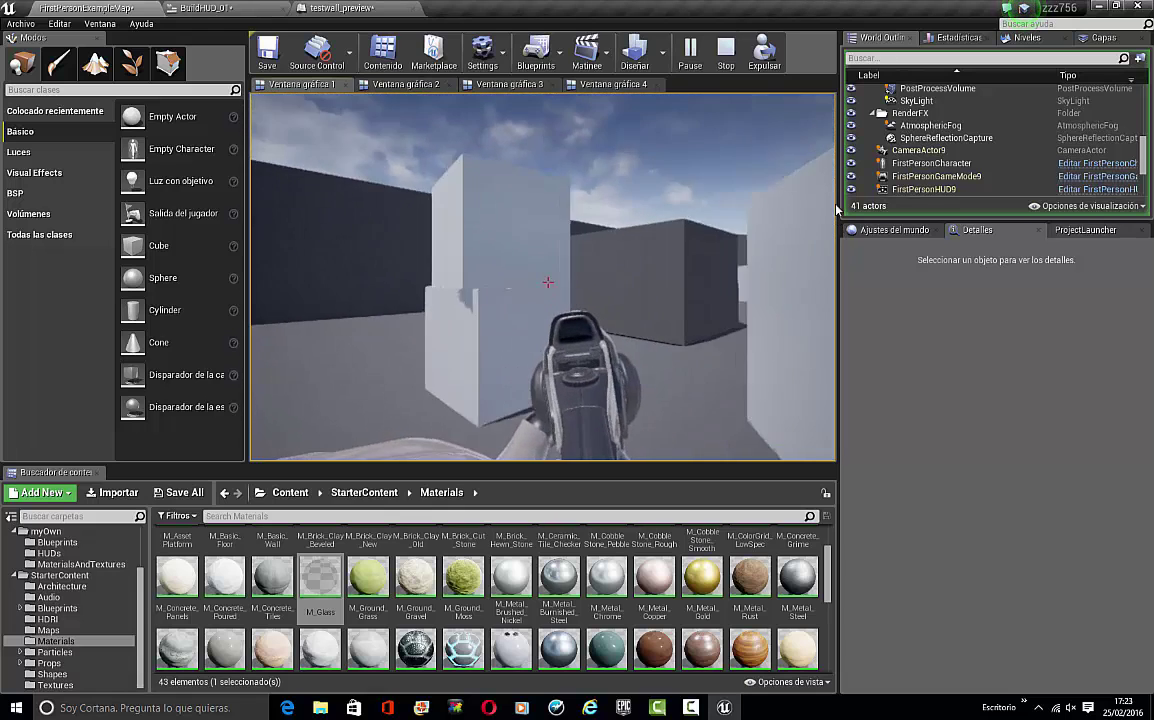
key("w")
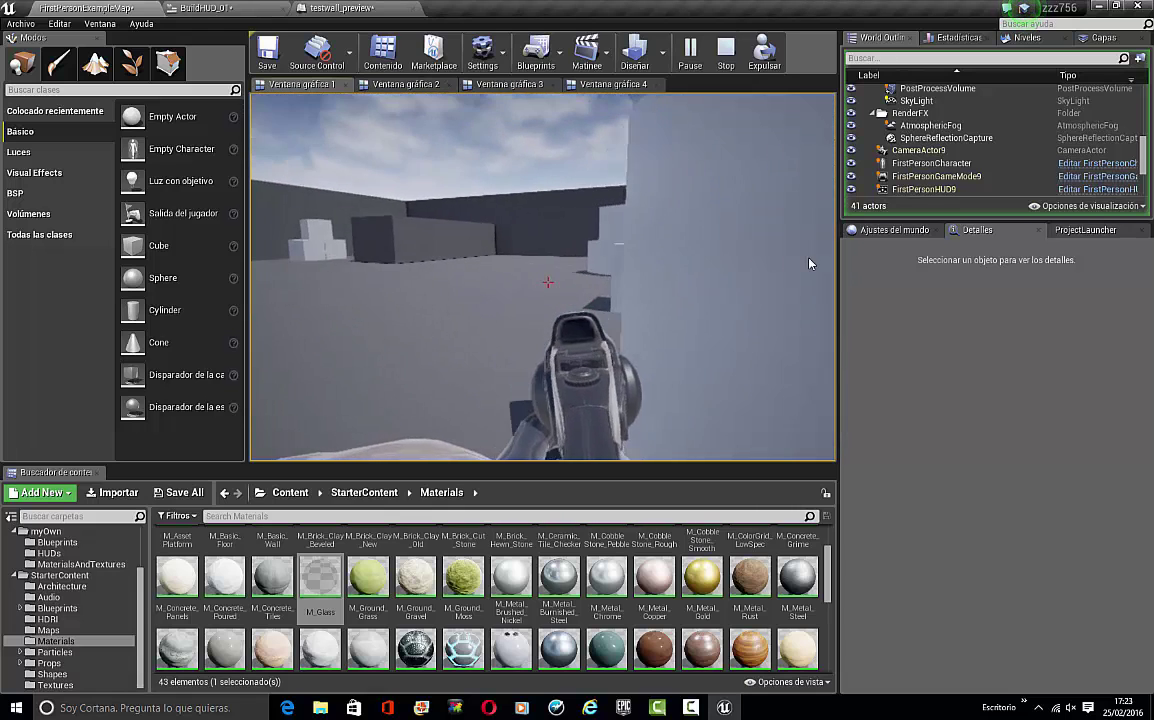
key("w")
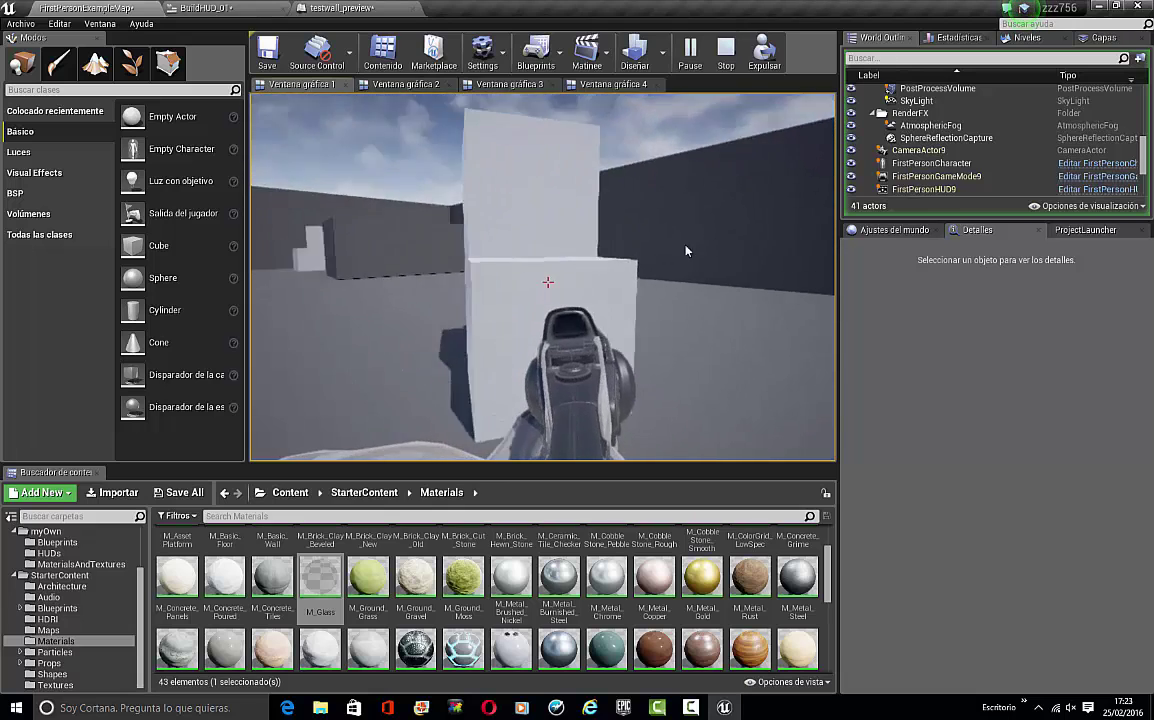
key("w")
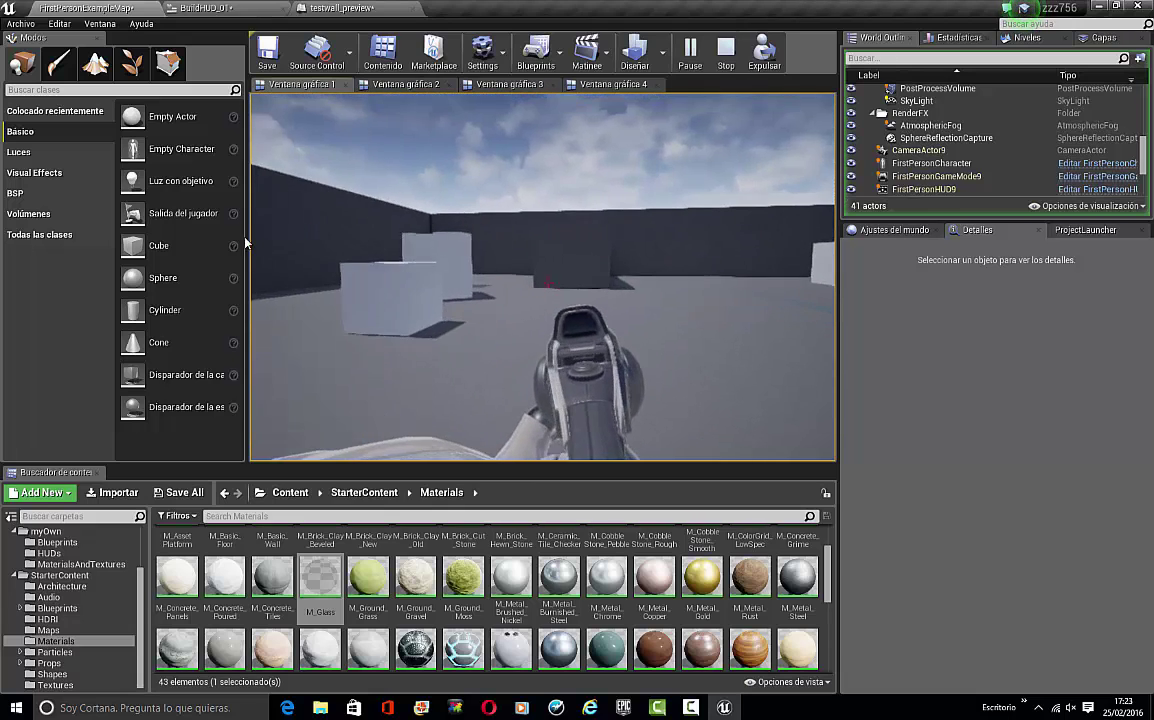
key("w")
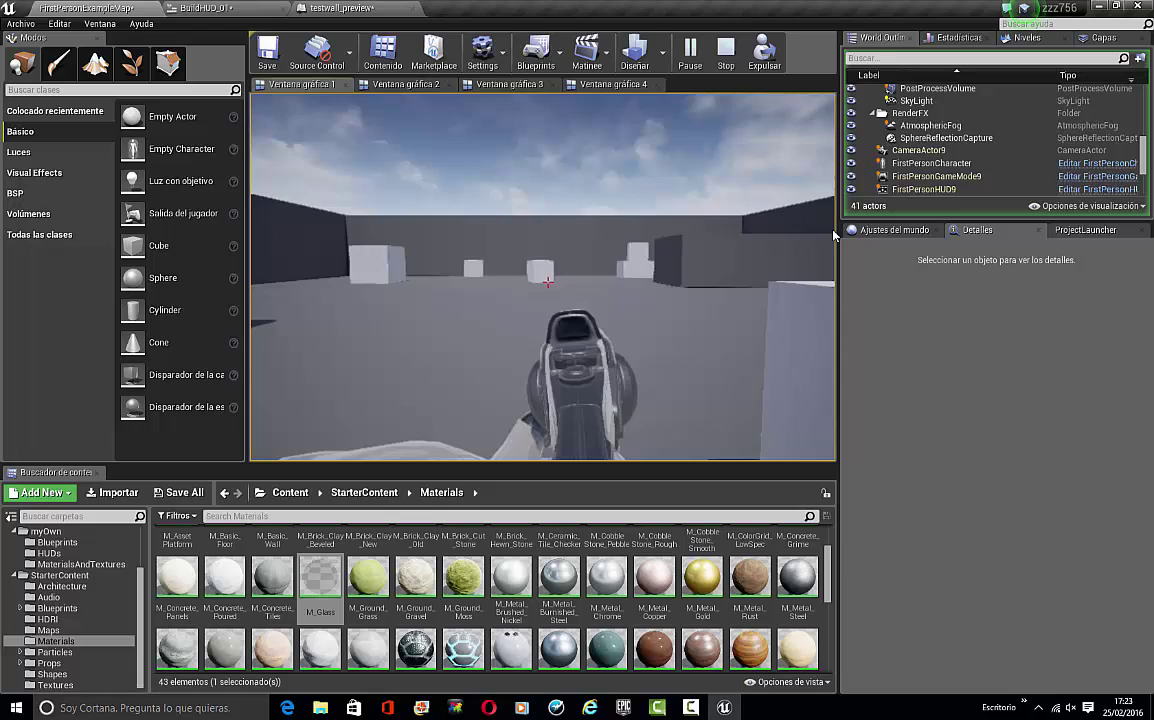
key("w")
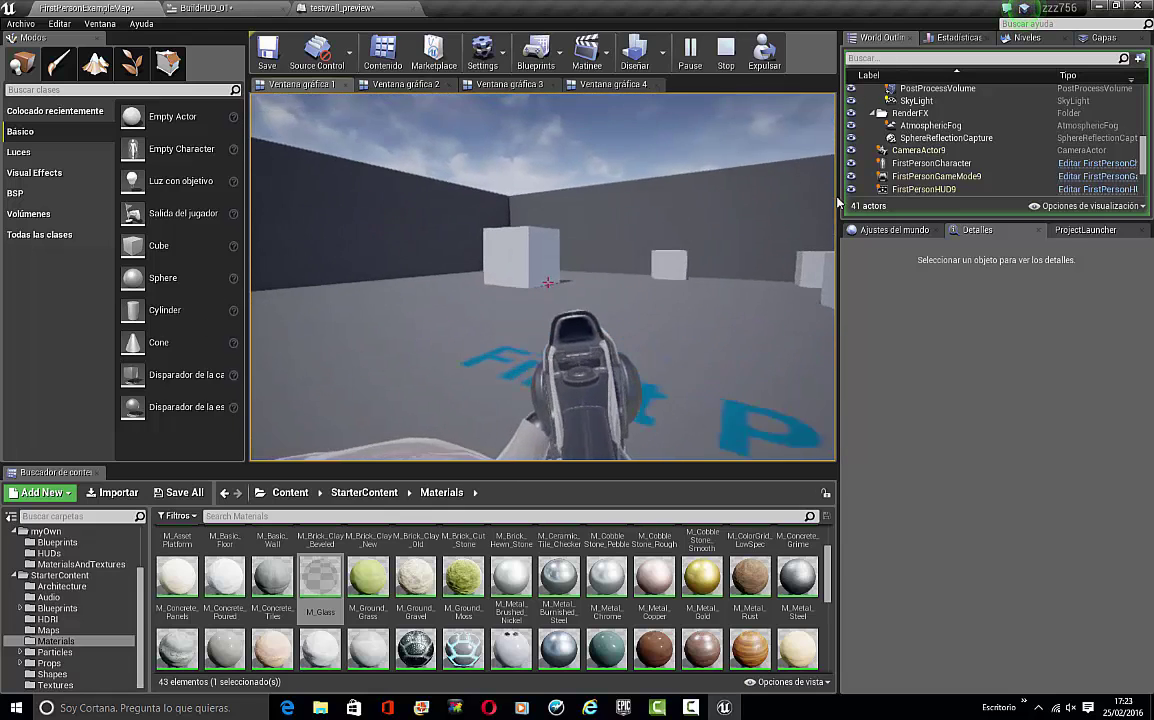
key("w")
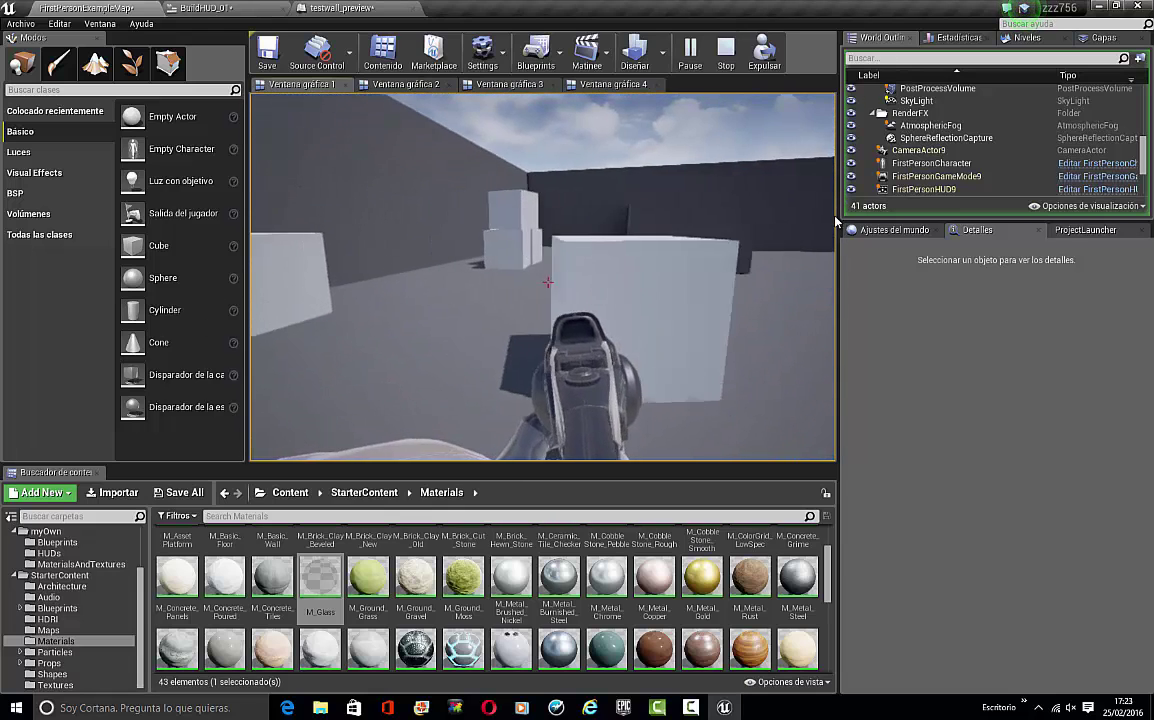
key("w")
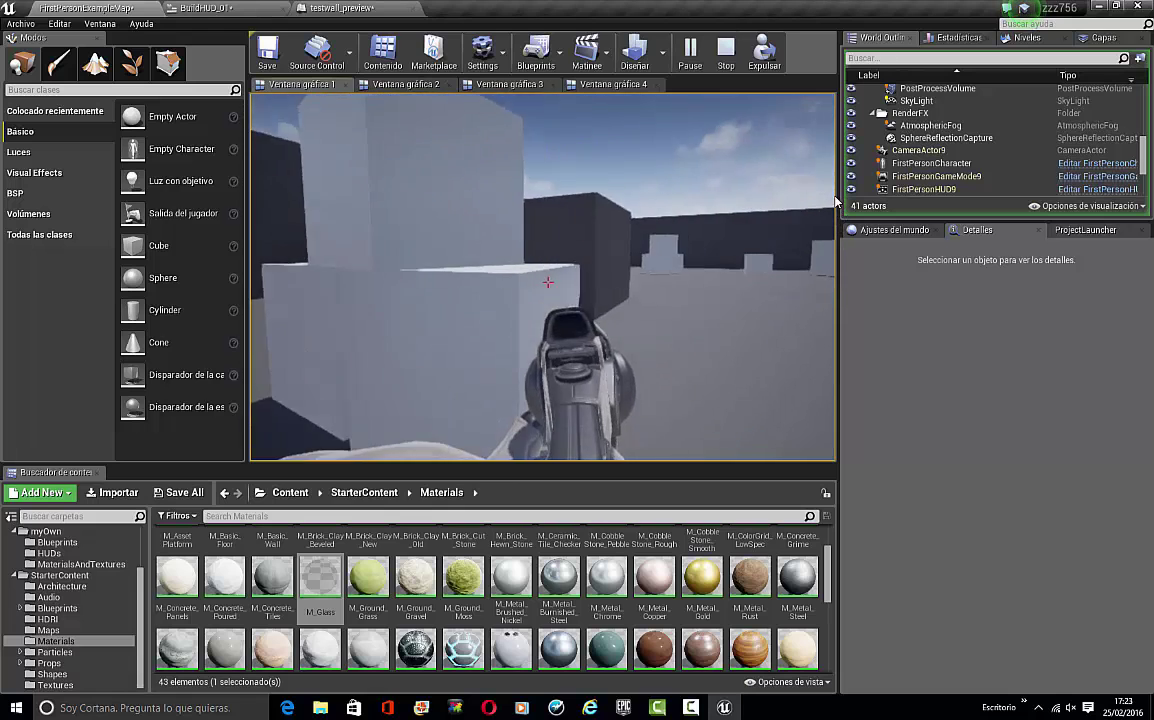
key("w")
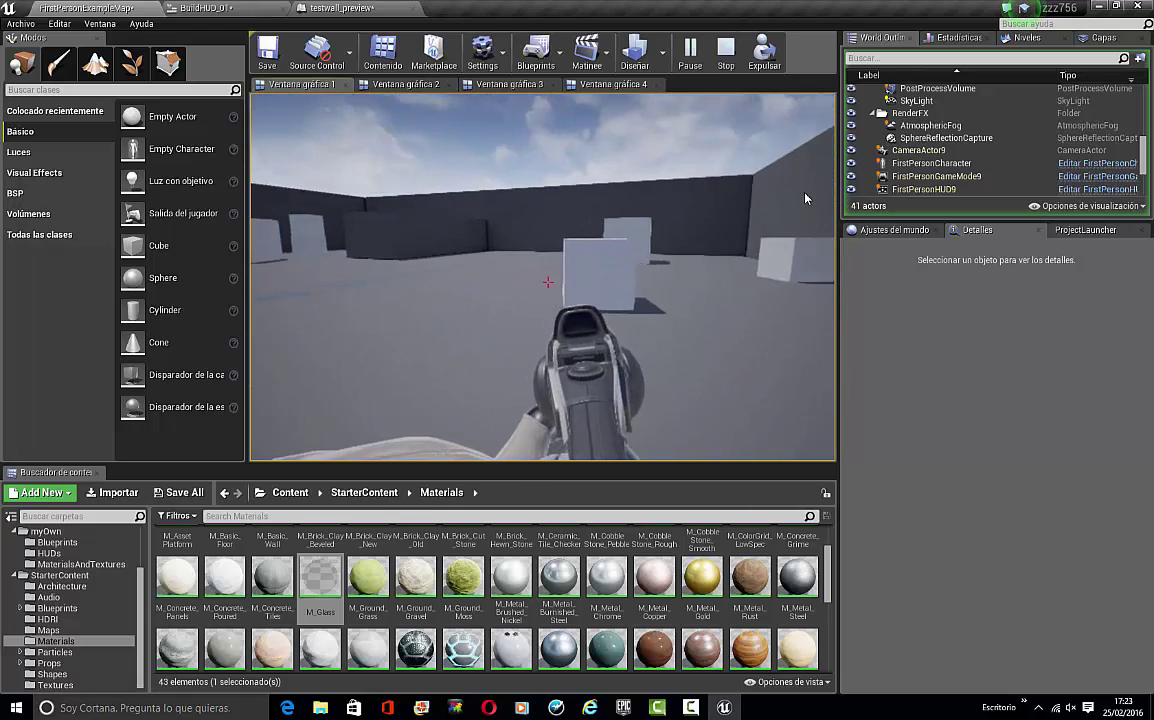
key("w")
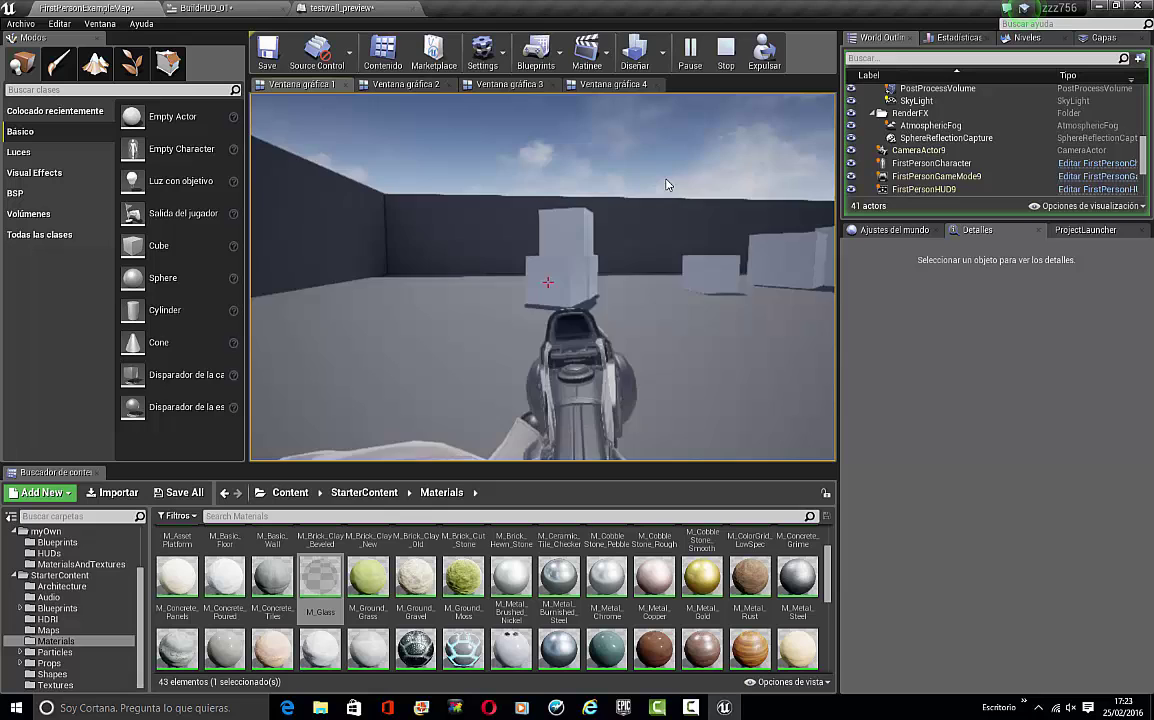
key("w")
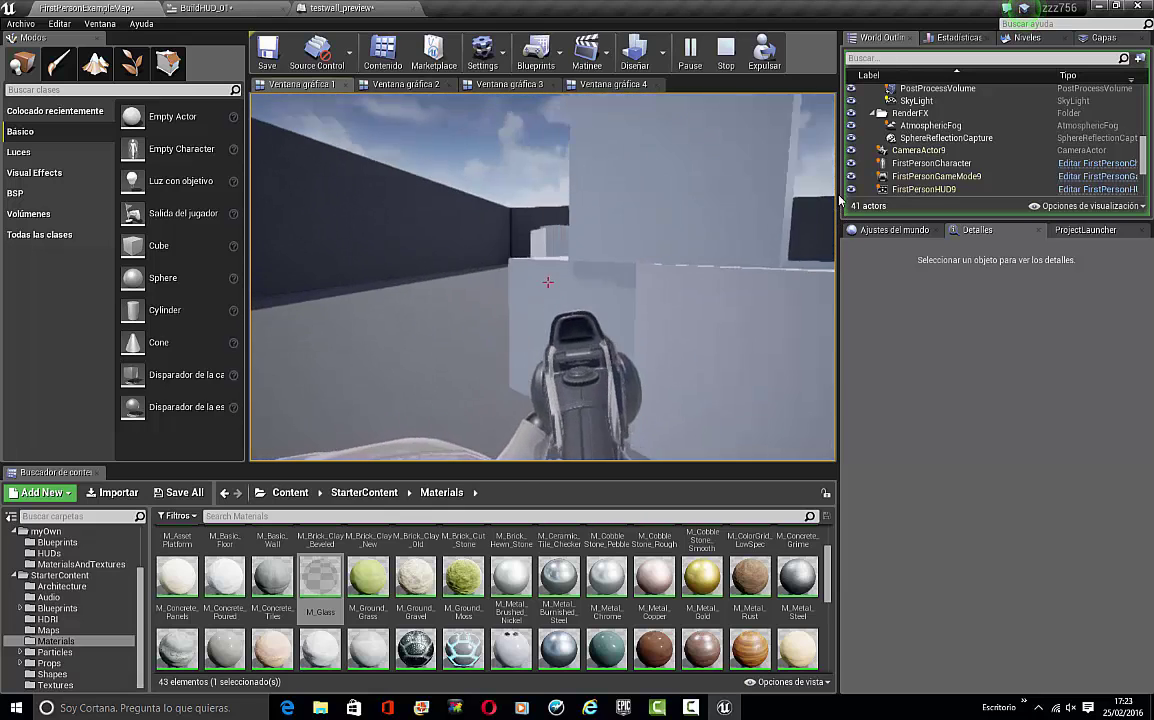
key("w")
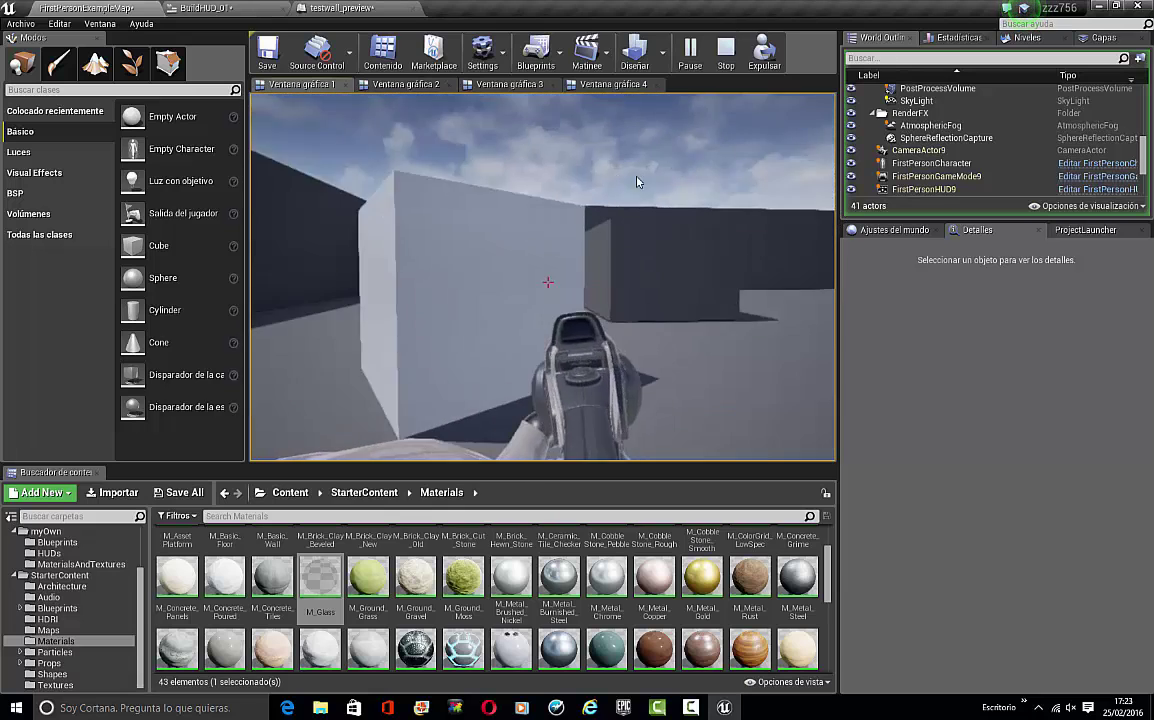
key("w")
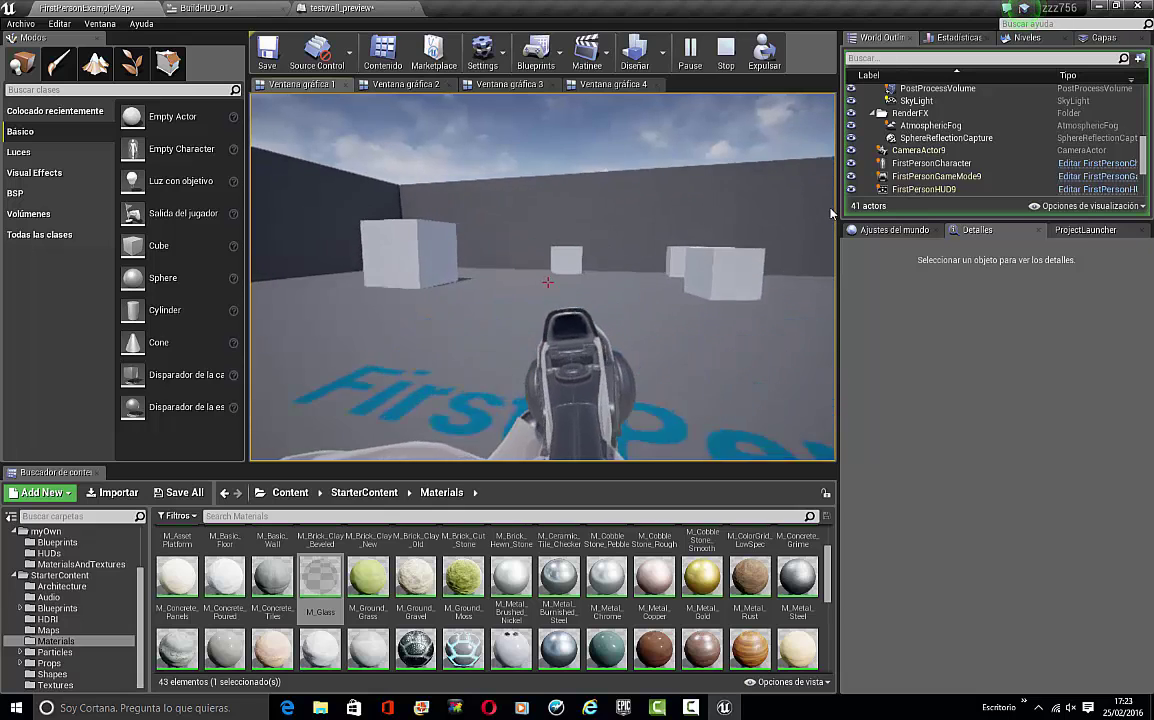
key("w")
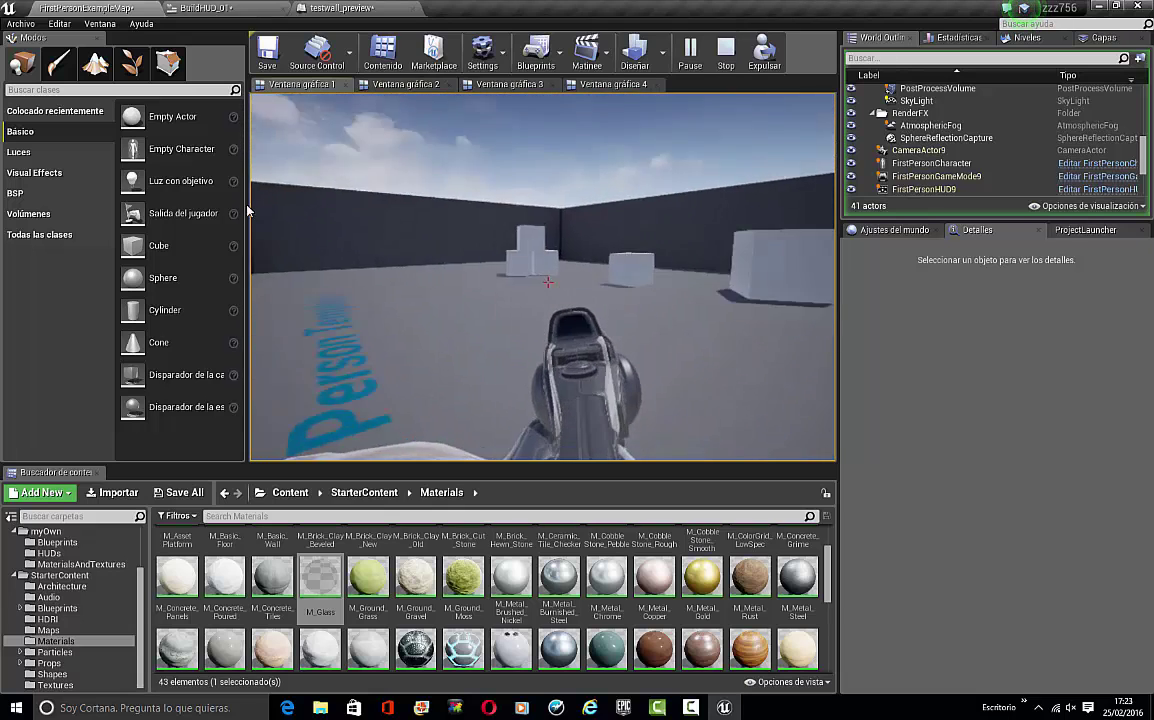